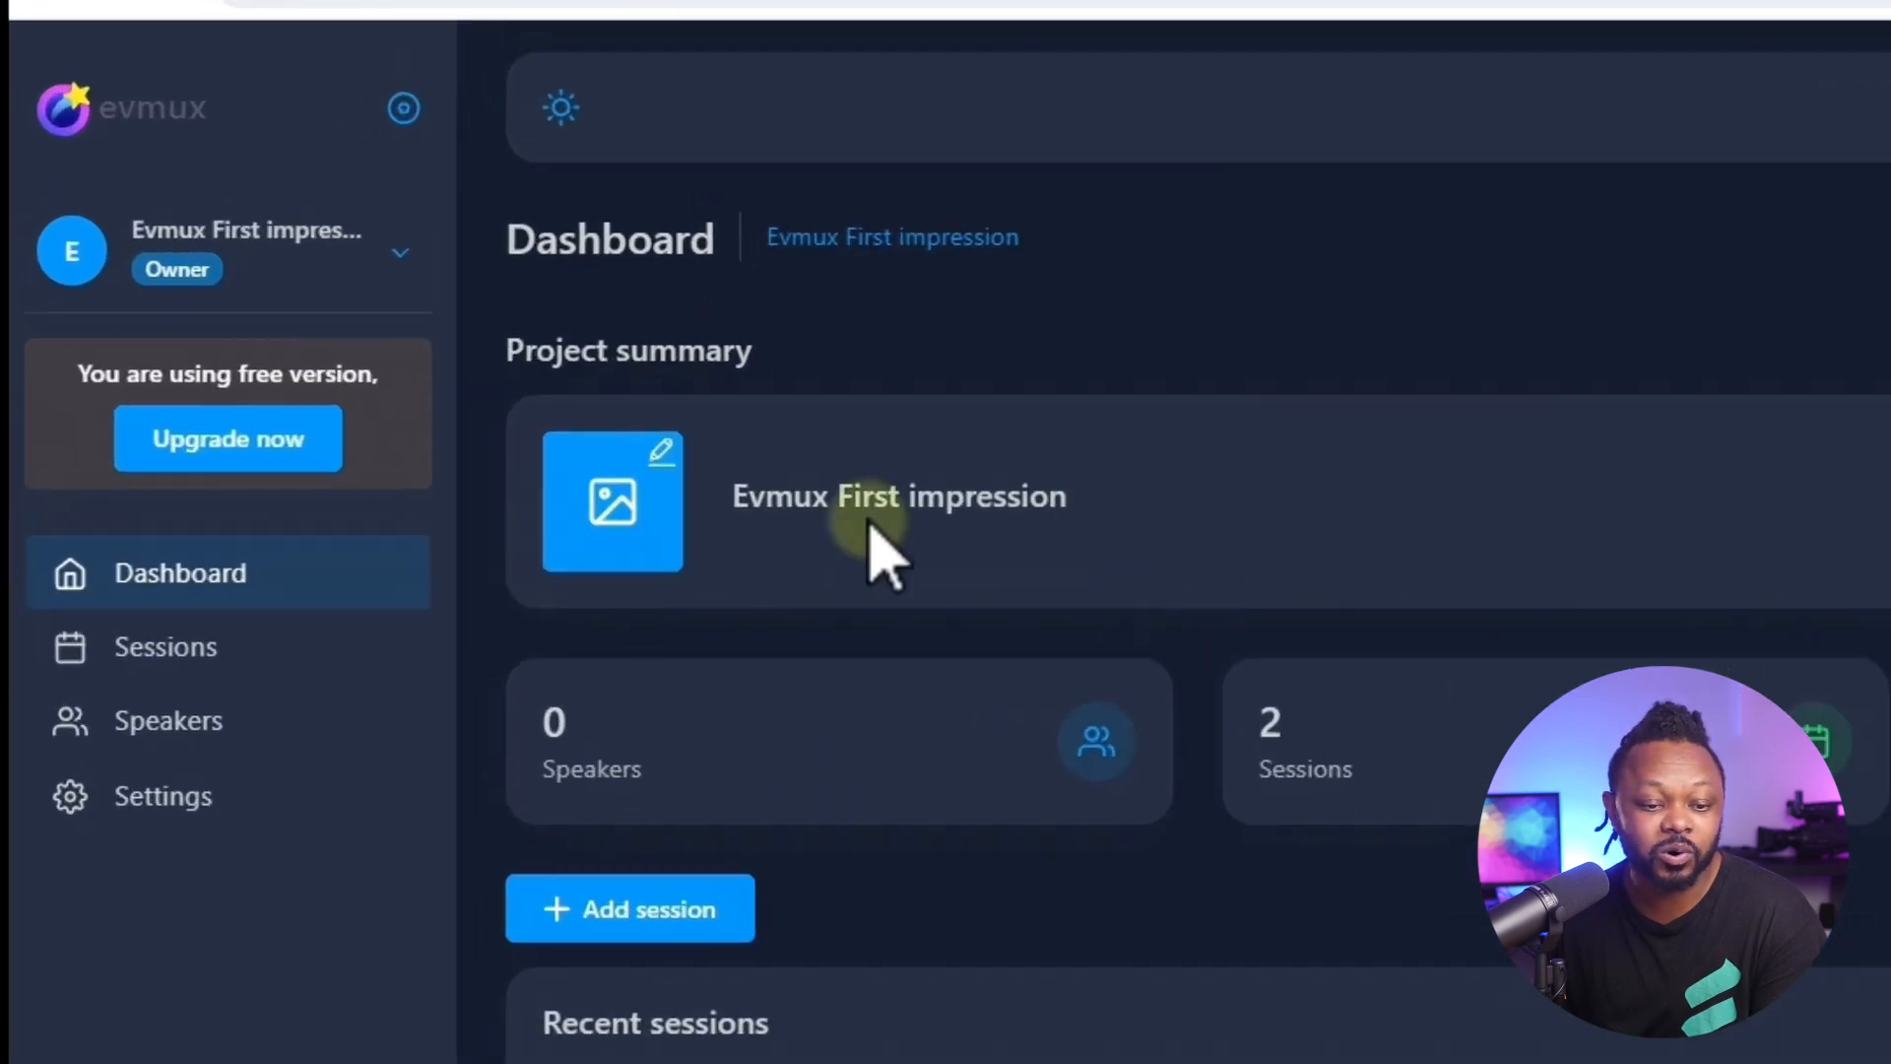
Open the studio of the Live Production Tips & Tools session and allow camera and microphone access for this time only.
click(229, 658)
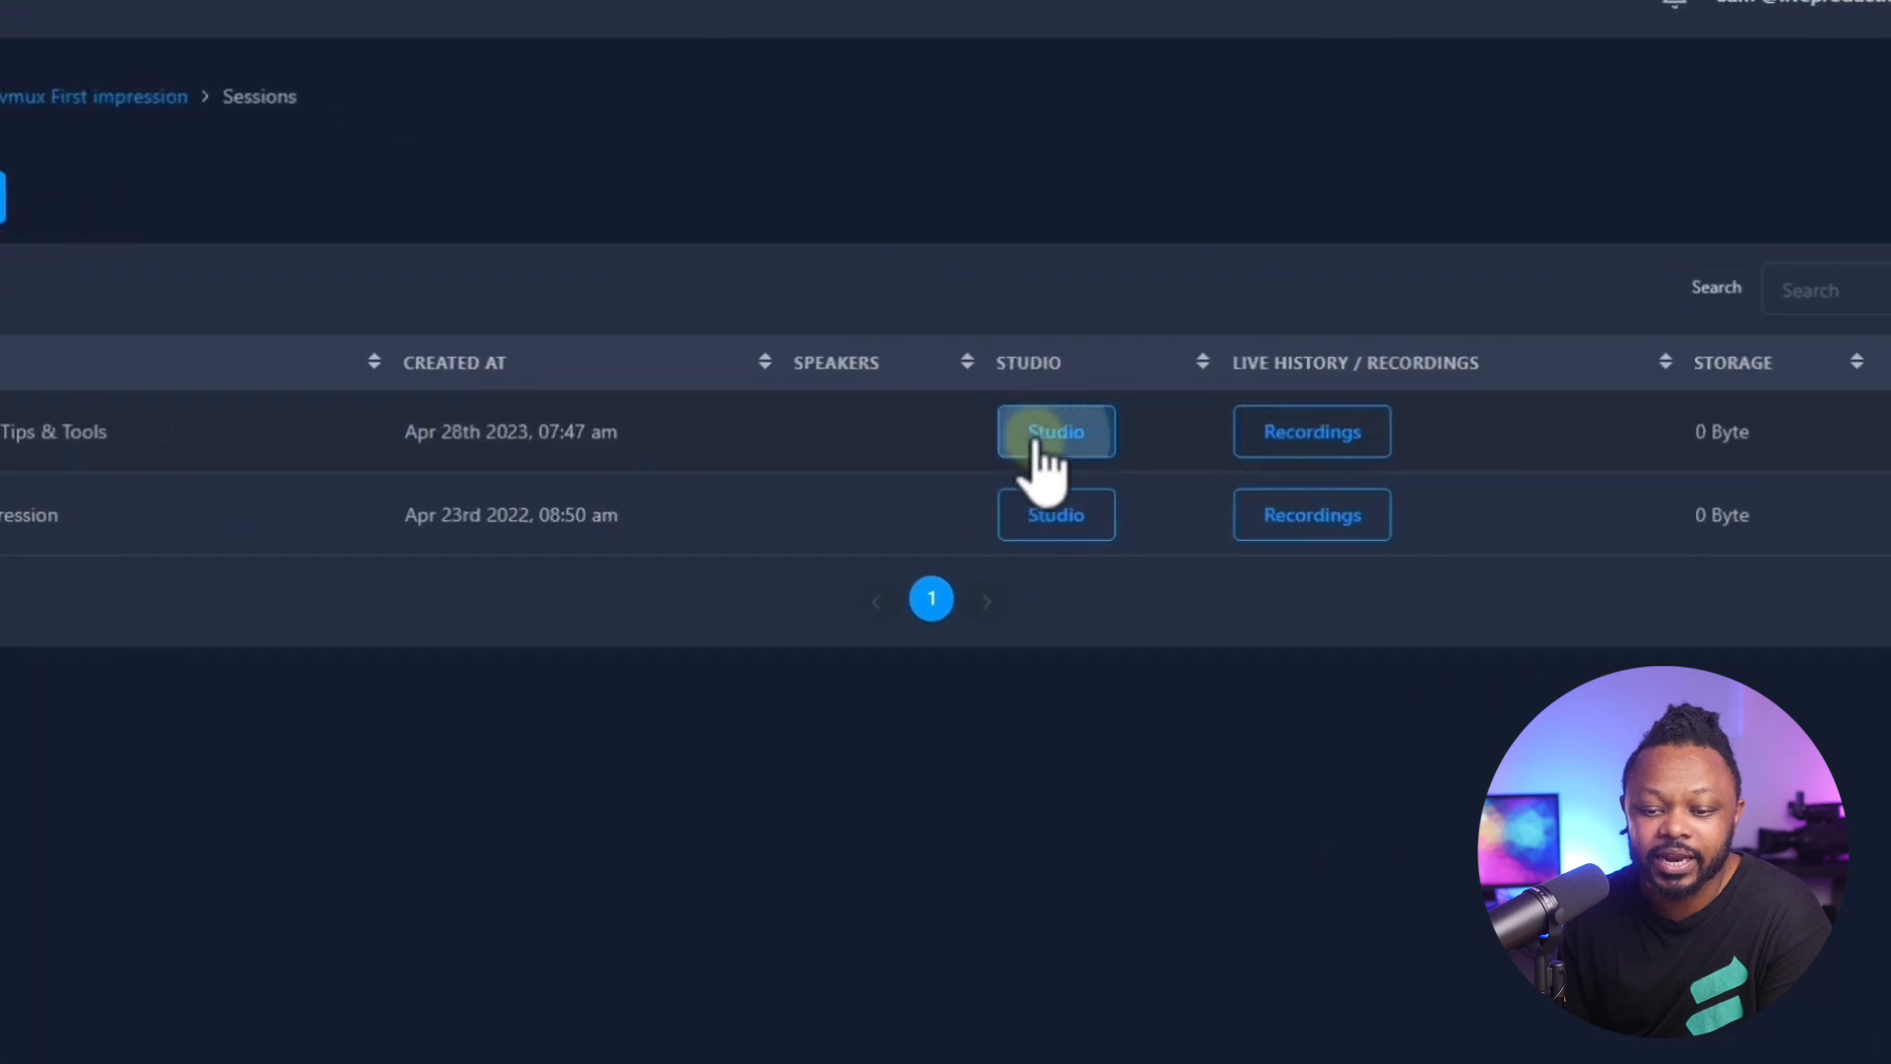
click(1163, 450)
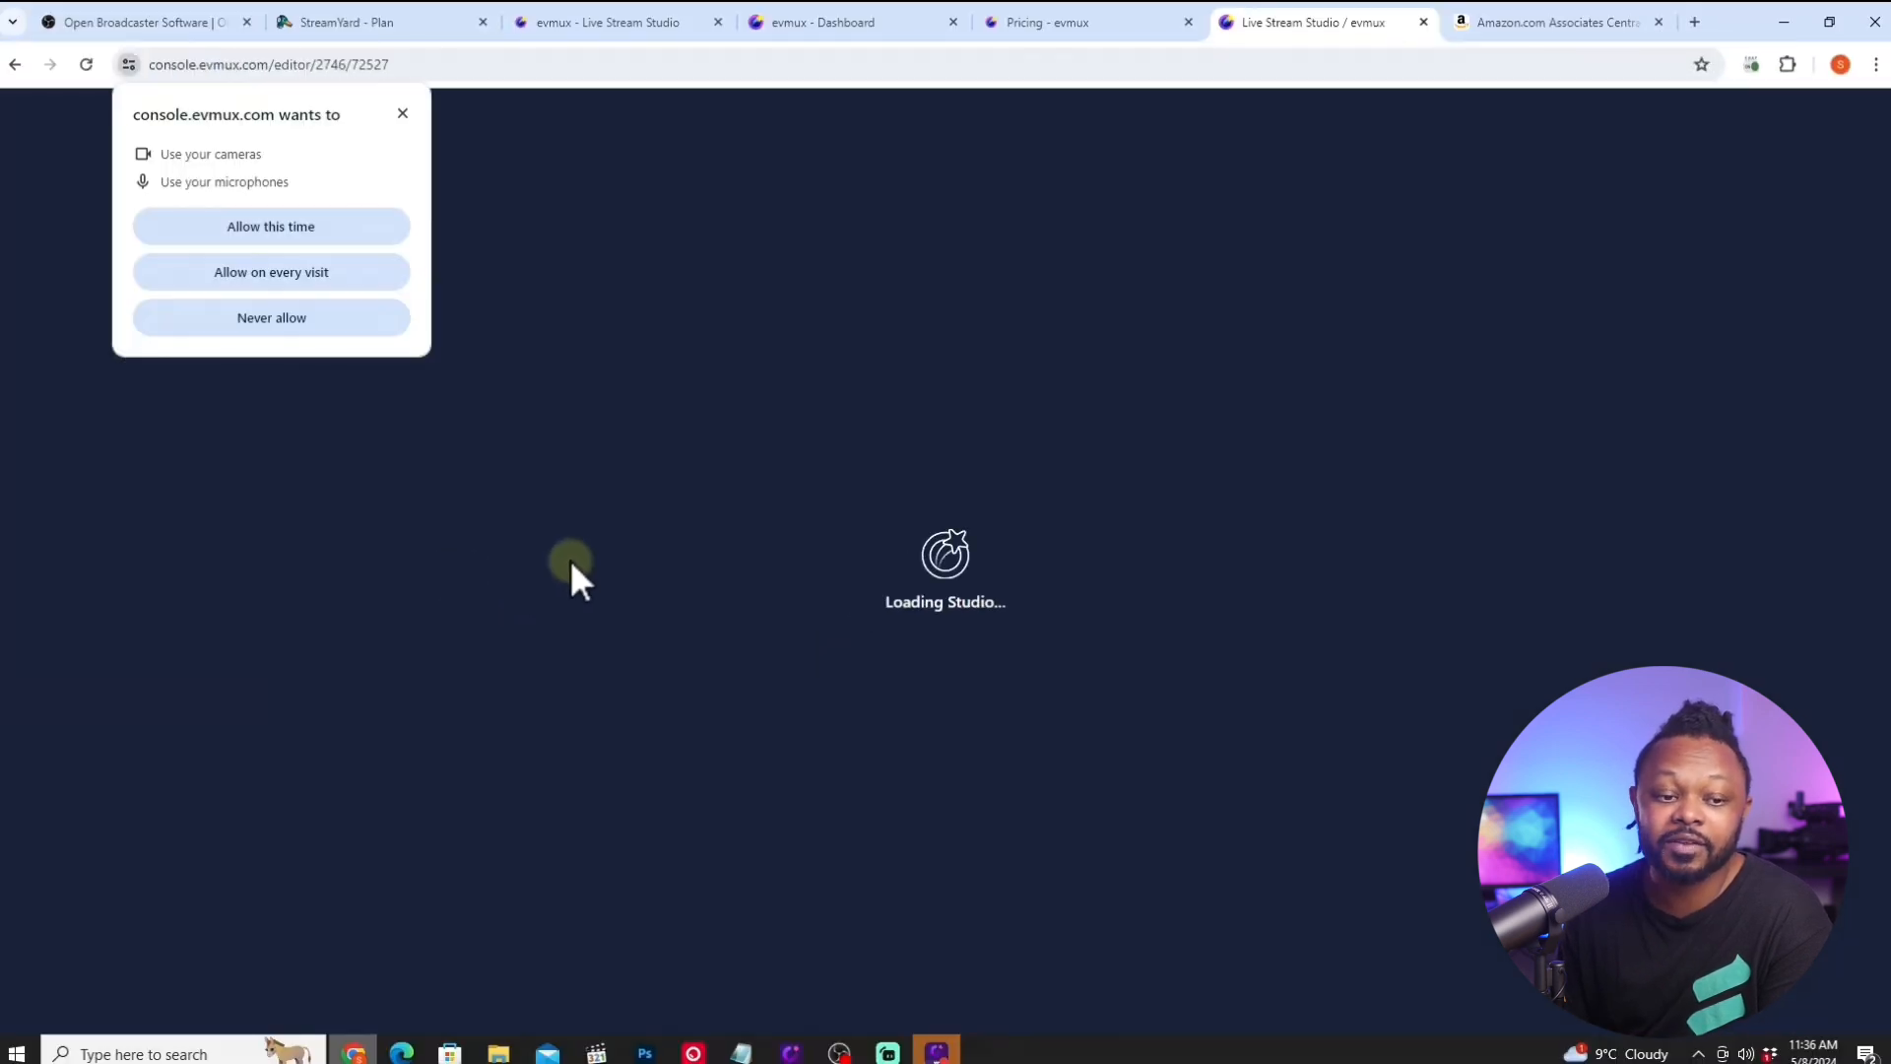
click(299, 227)
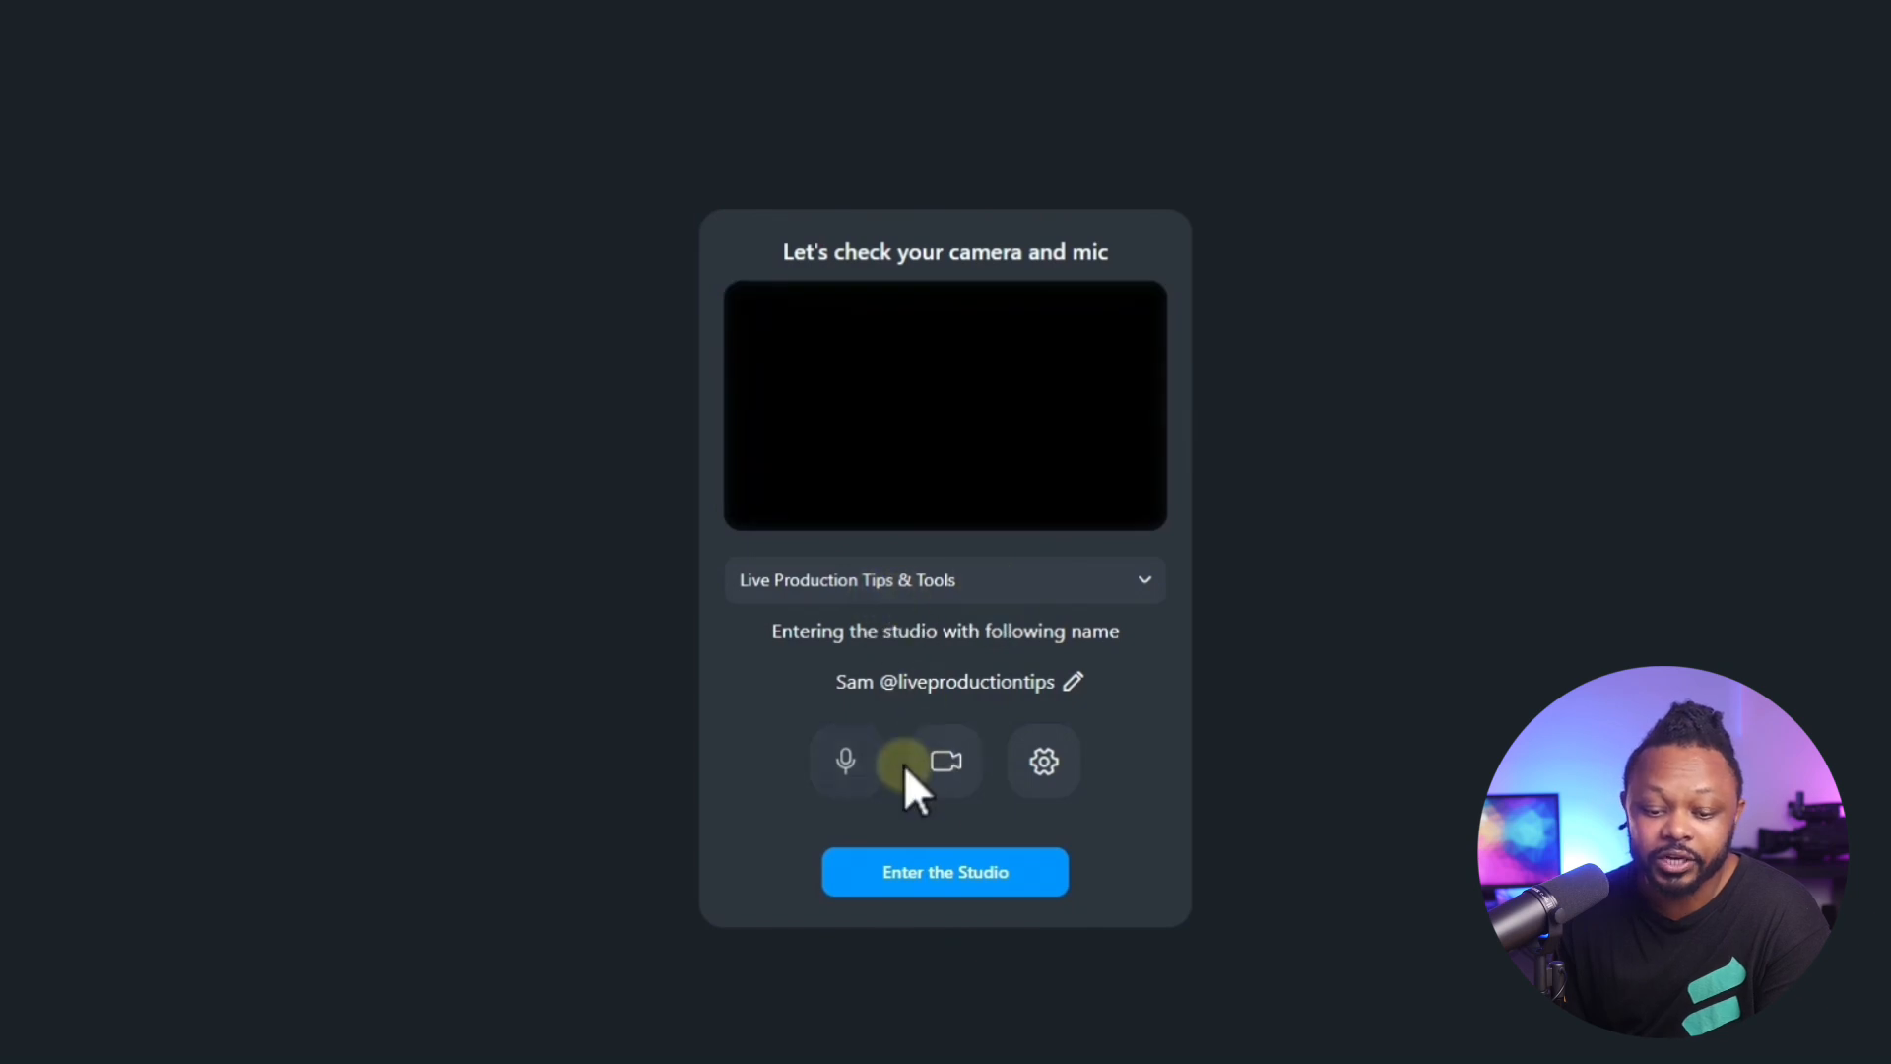
Review the audio, hotkeys, virtual background, advanced and camera settings before entering the studio.
click(1041, 763)
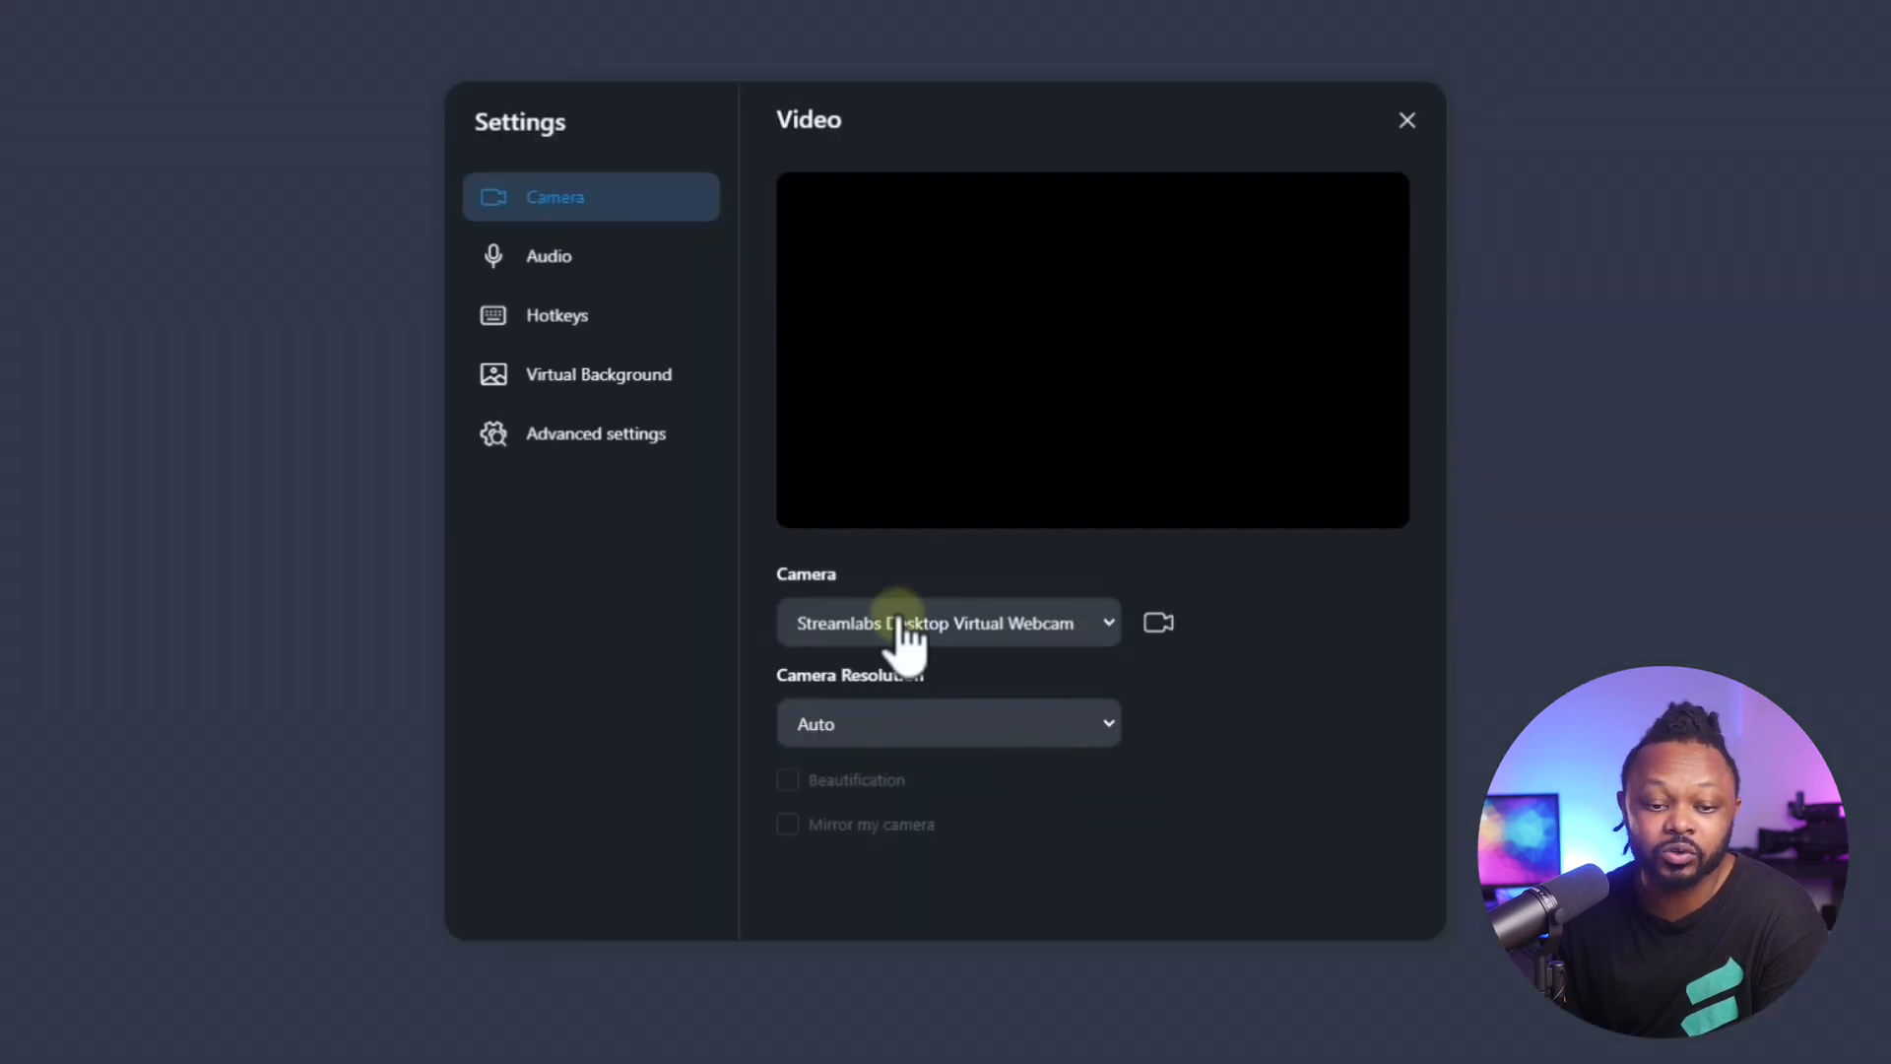
click(563, 258)
click(571, 315)
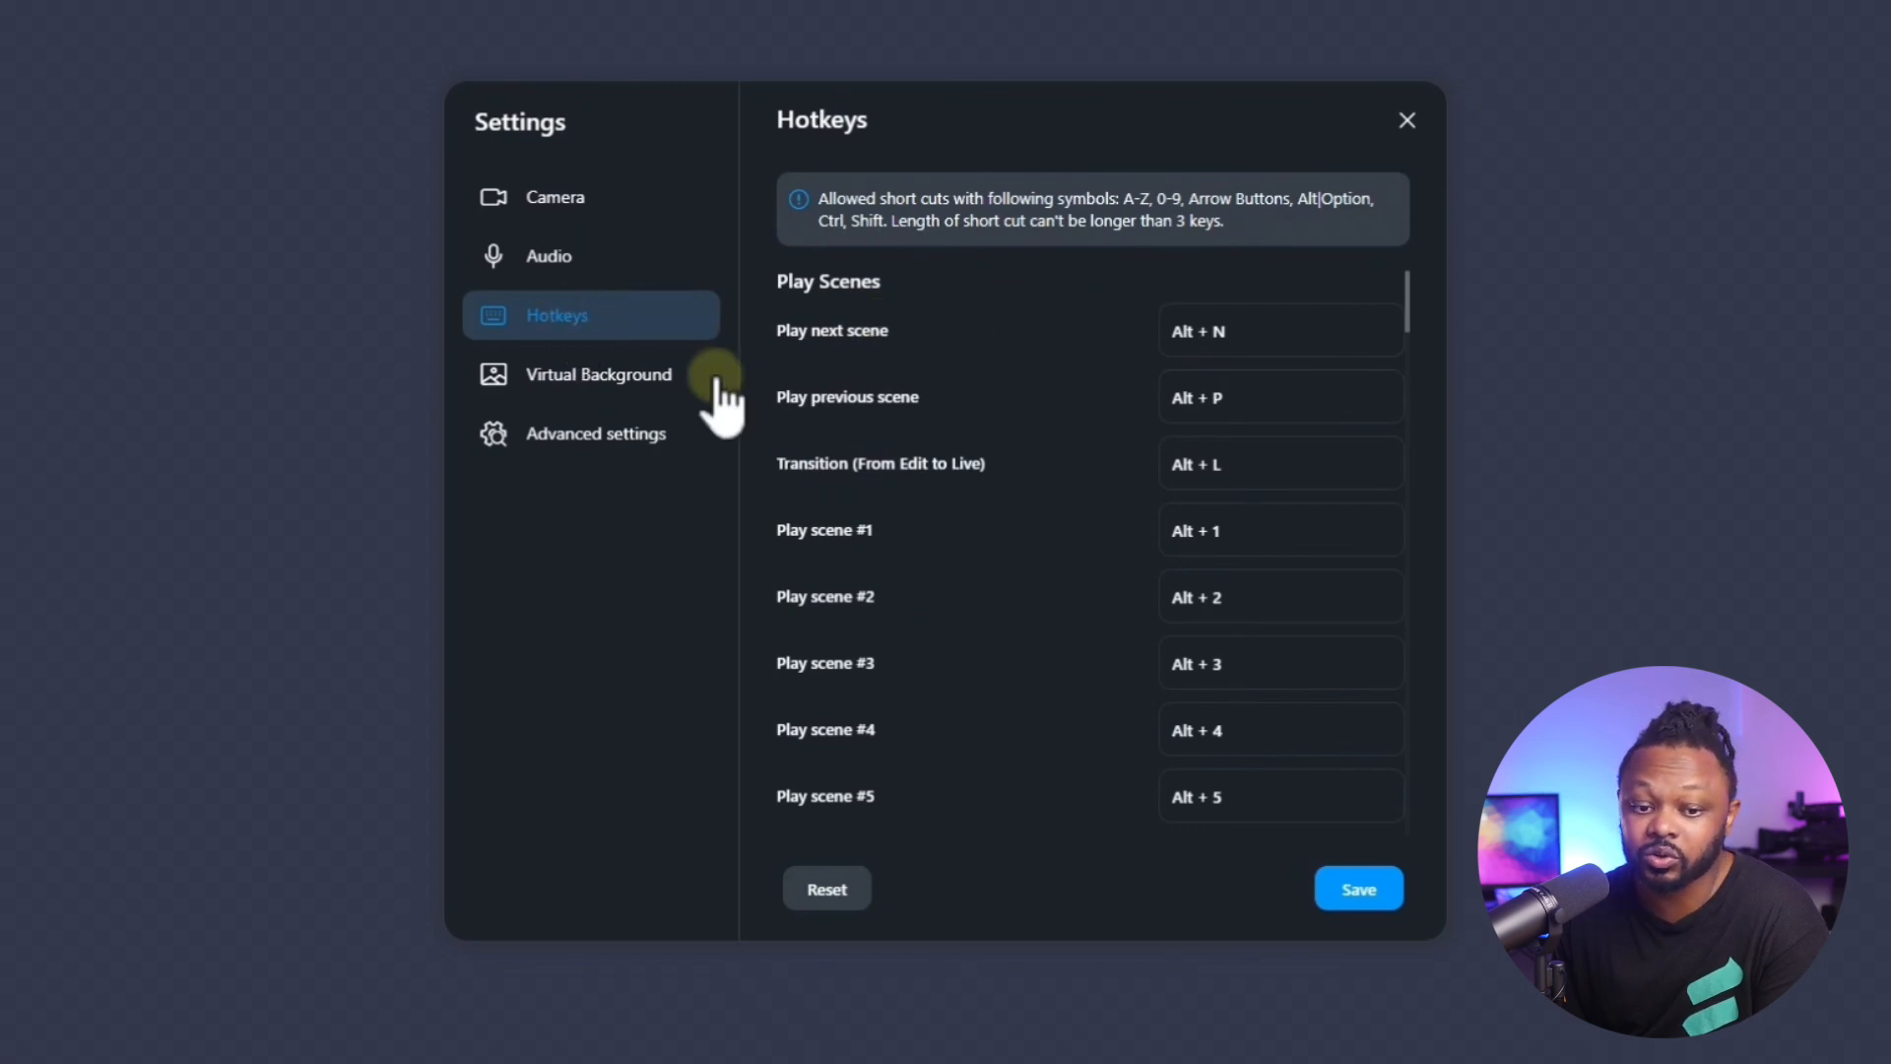
click(616, 394)
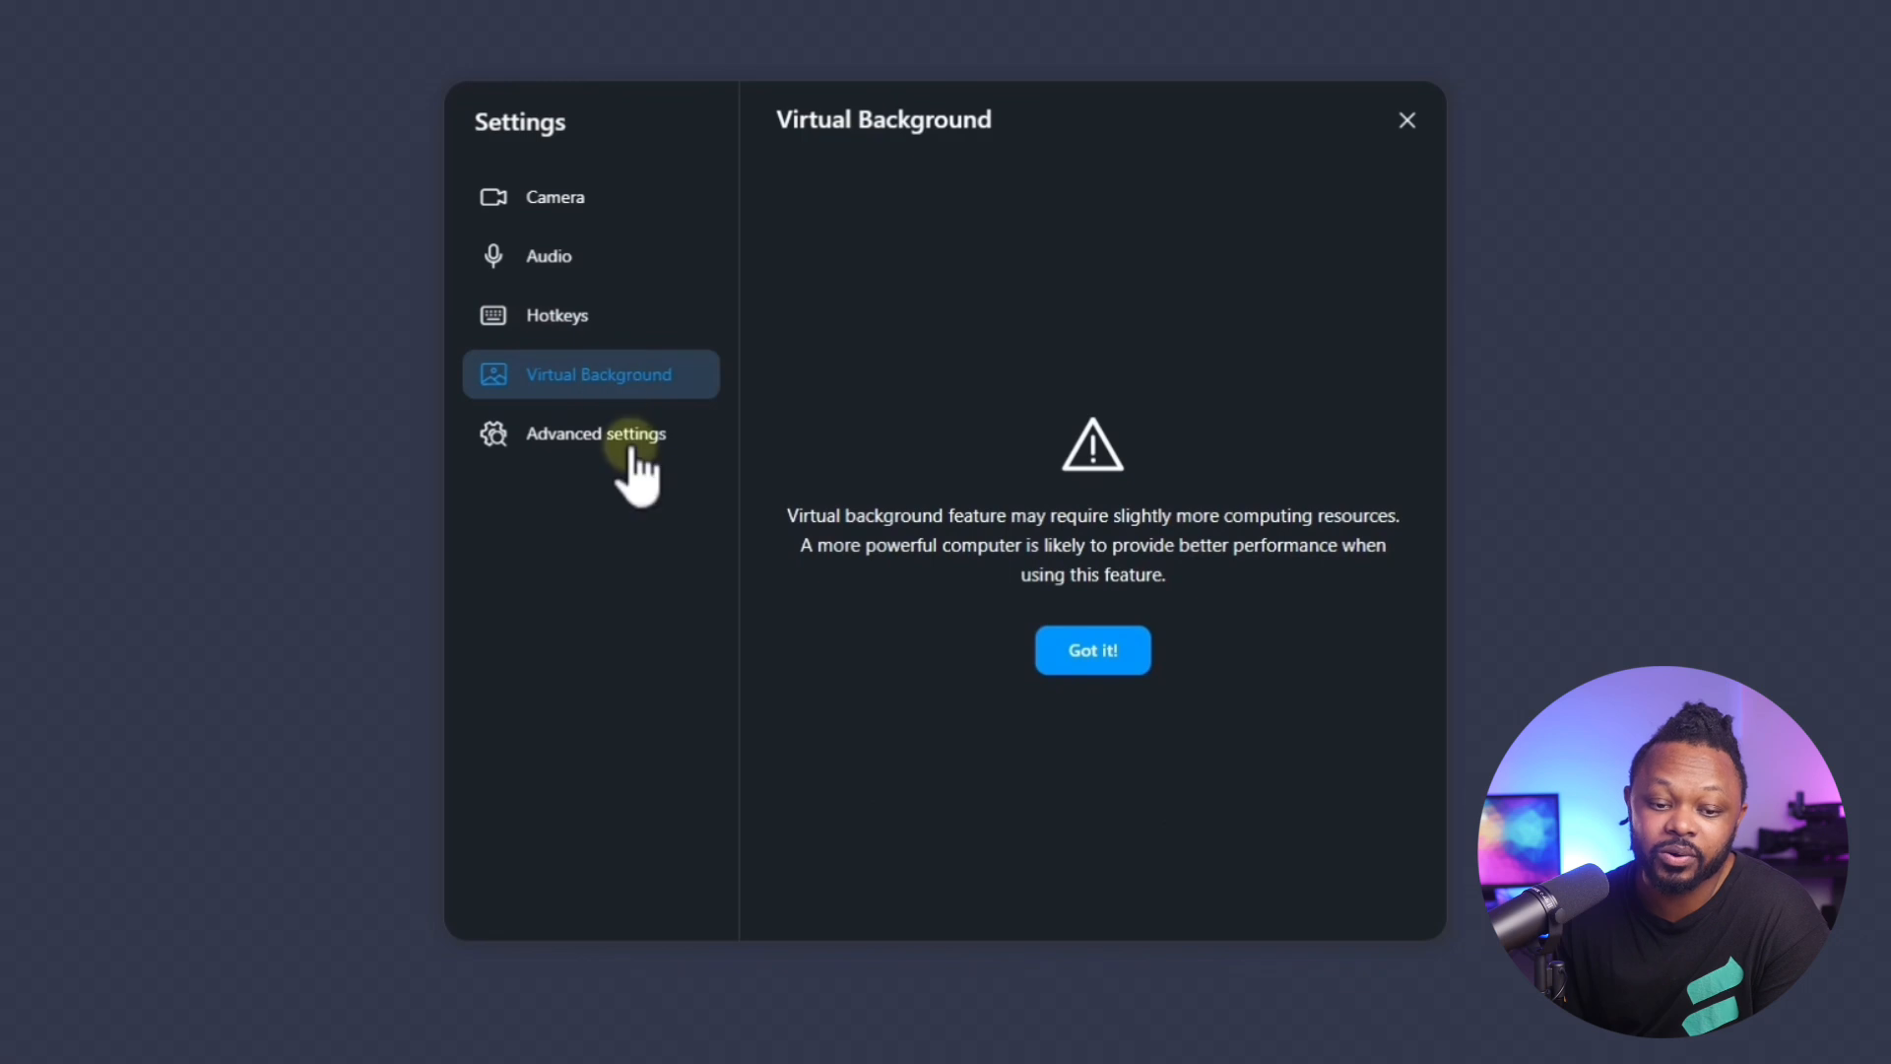
click(617, 448)
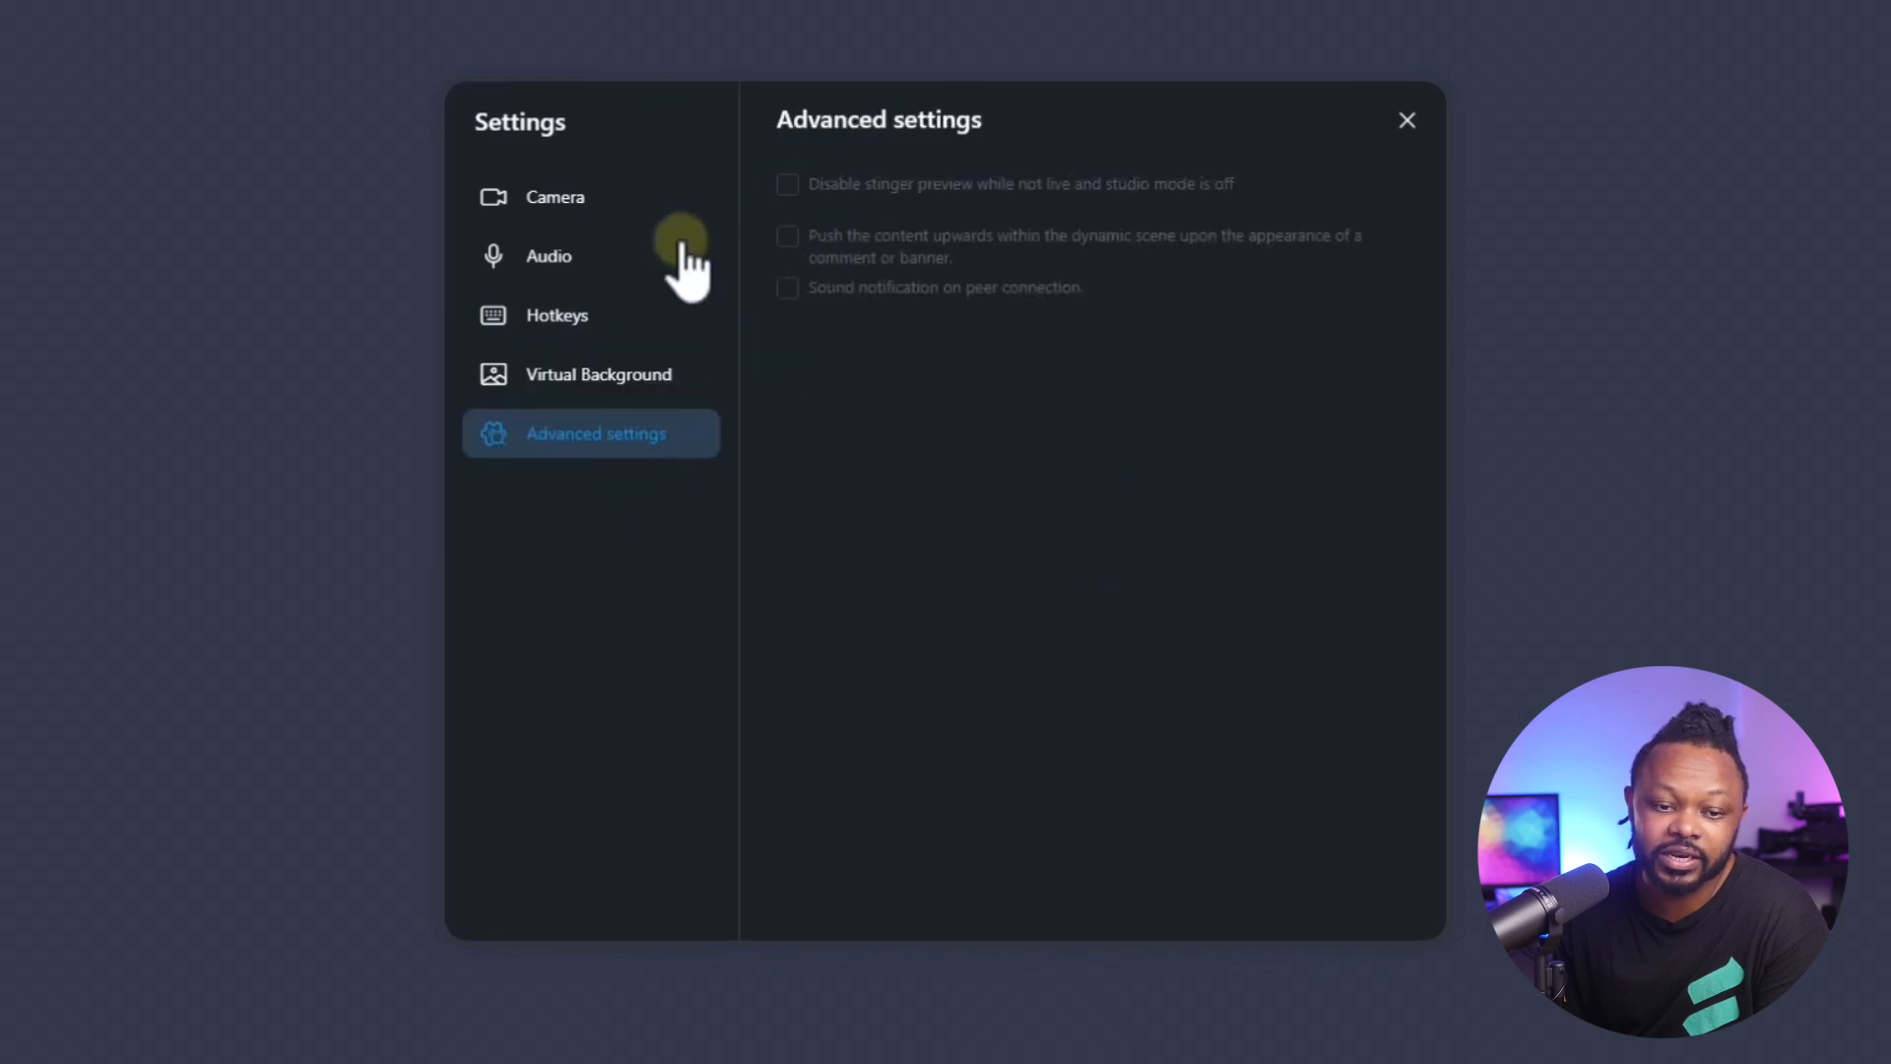
click(591, 202)
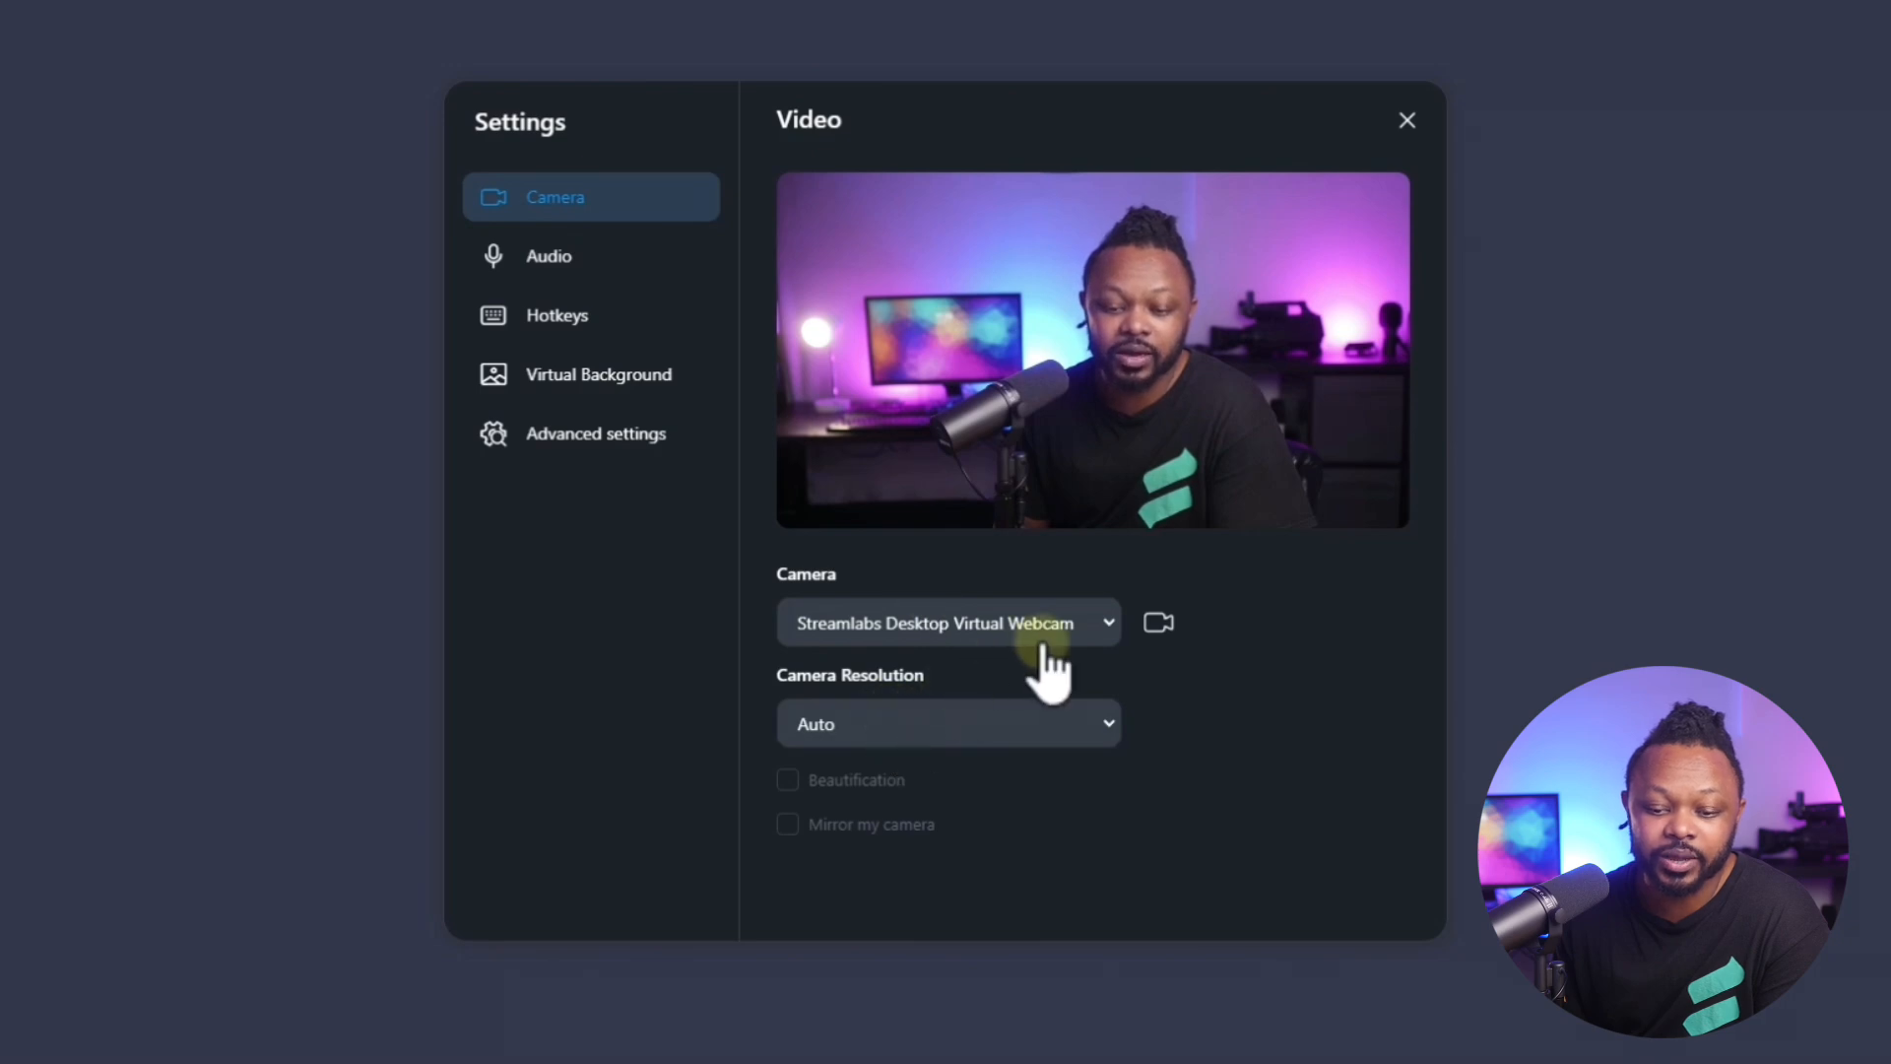
Check the list of available cameras, keep Streamlabs Desktop Virtual Webcam, and close the settings.
click(1087, 630)
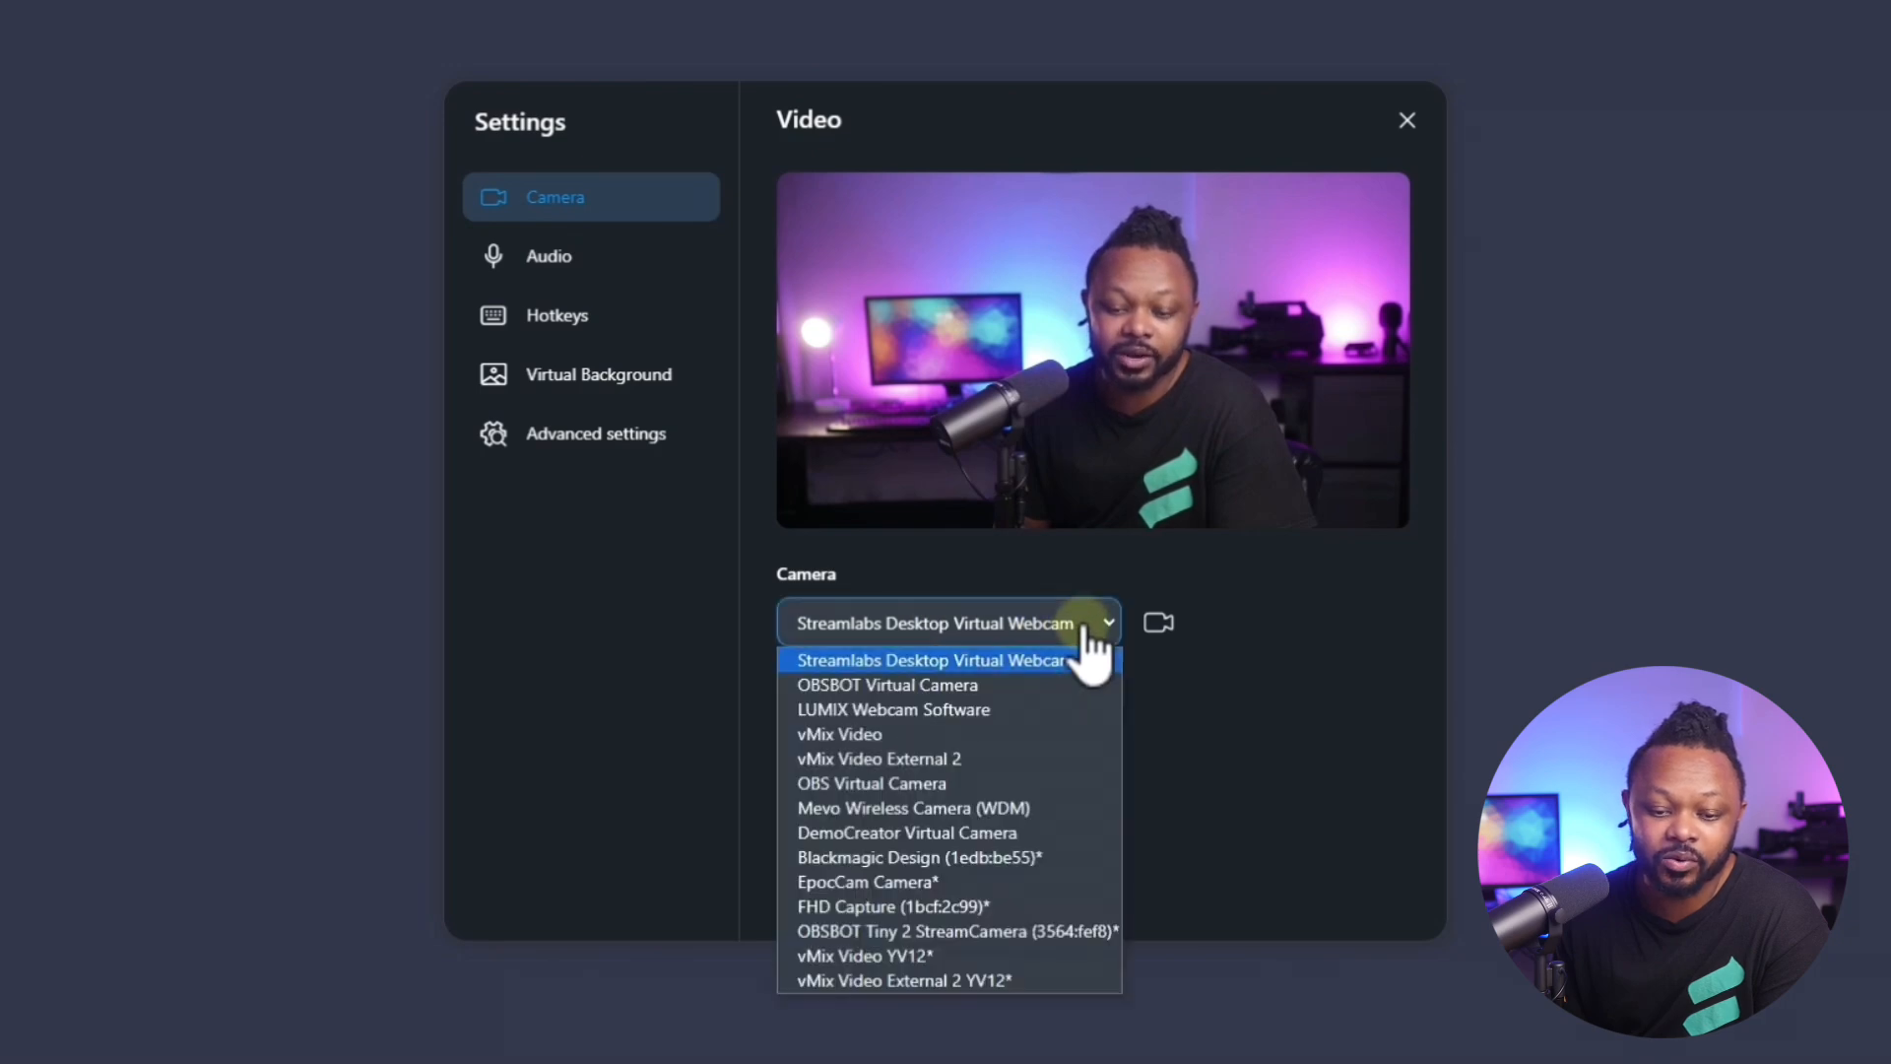
click(1074, 566)
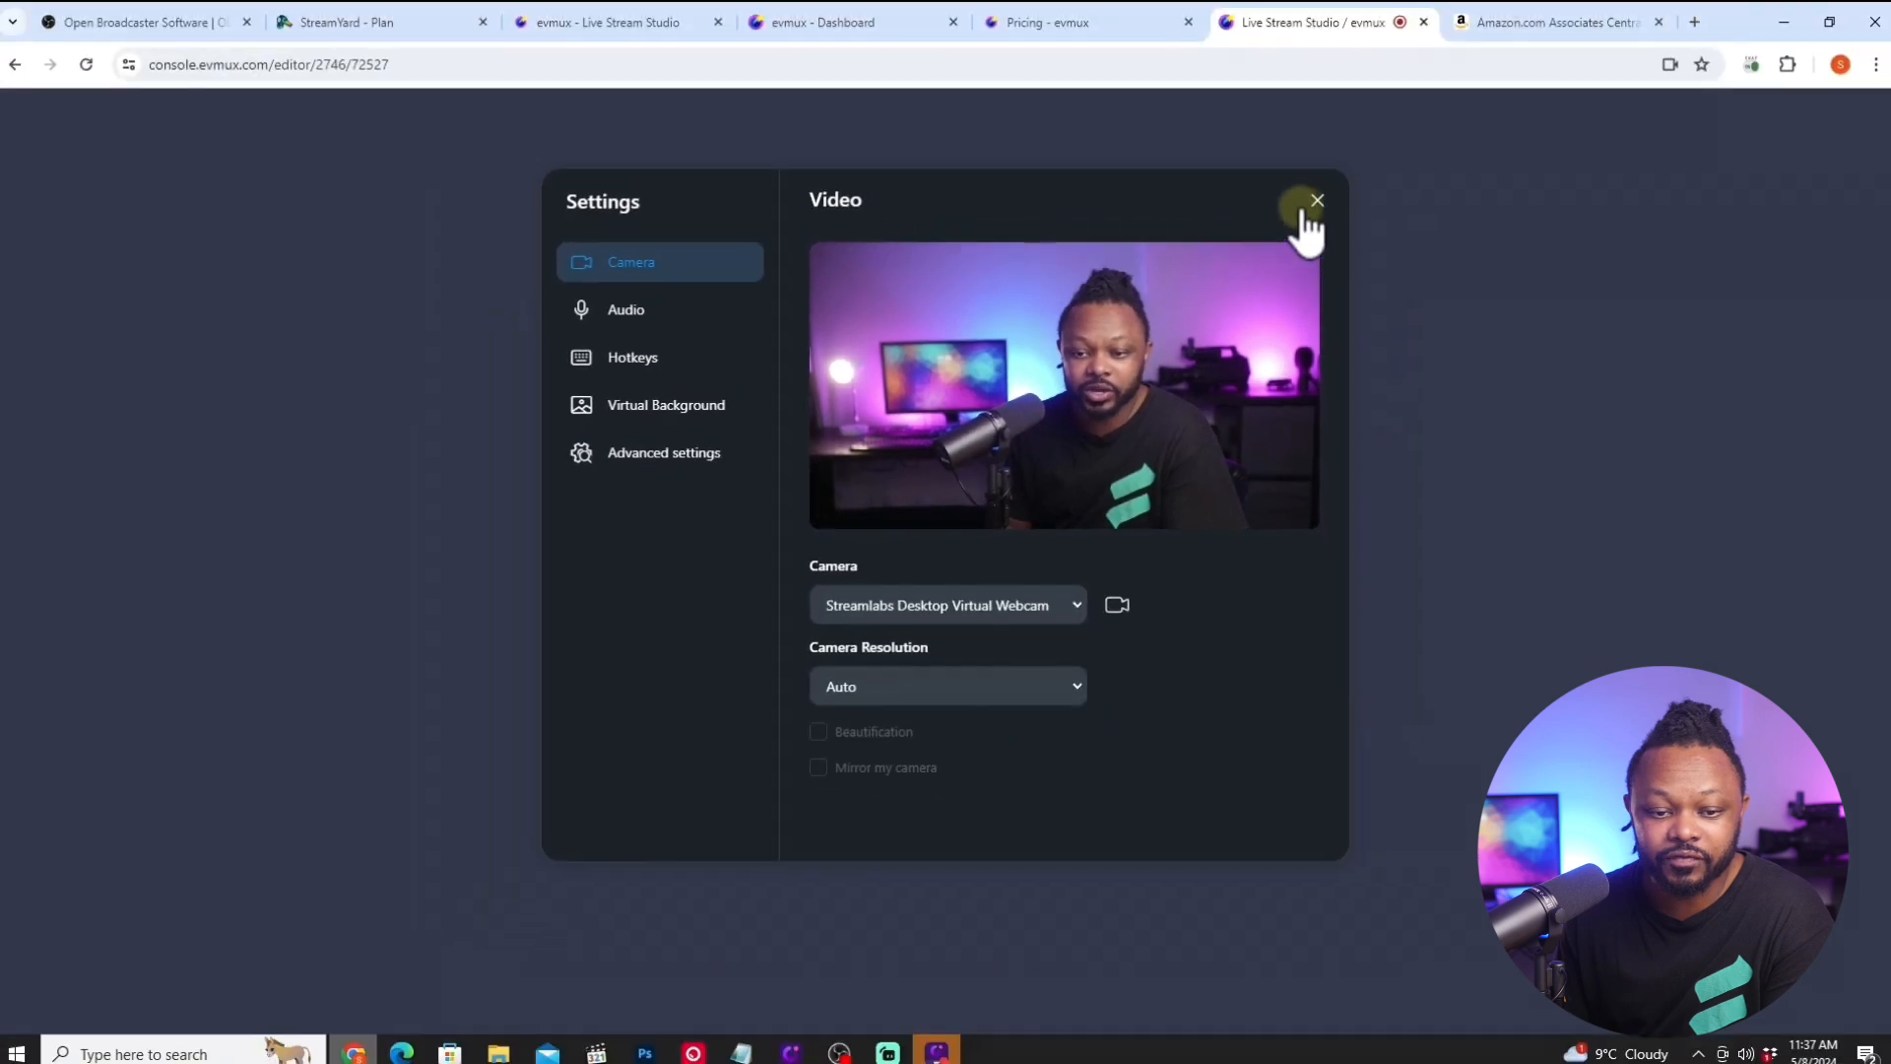
click(1407, 119)
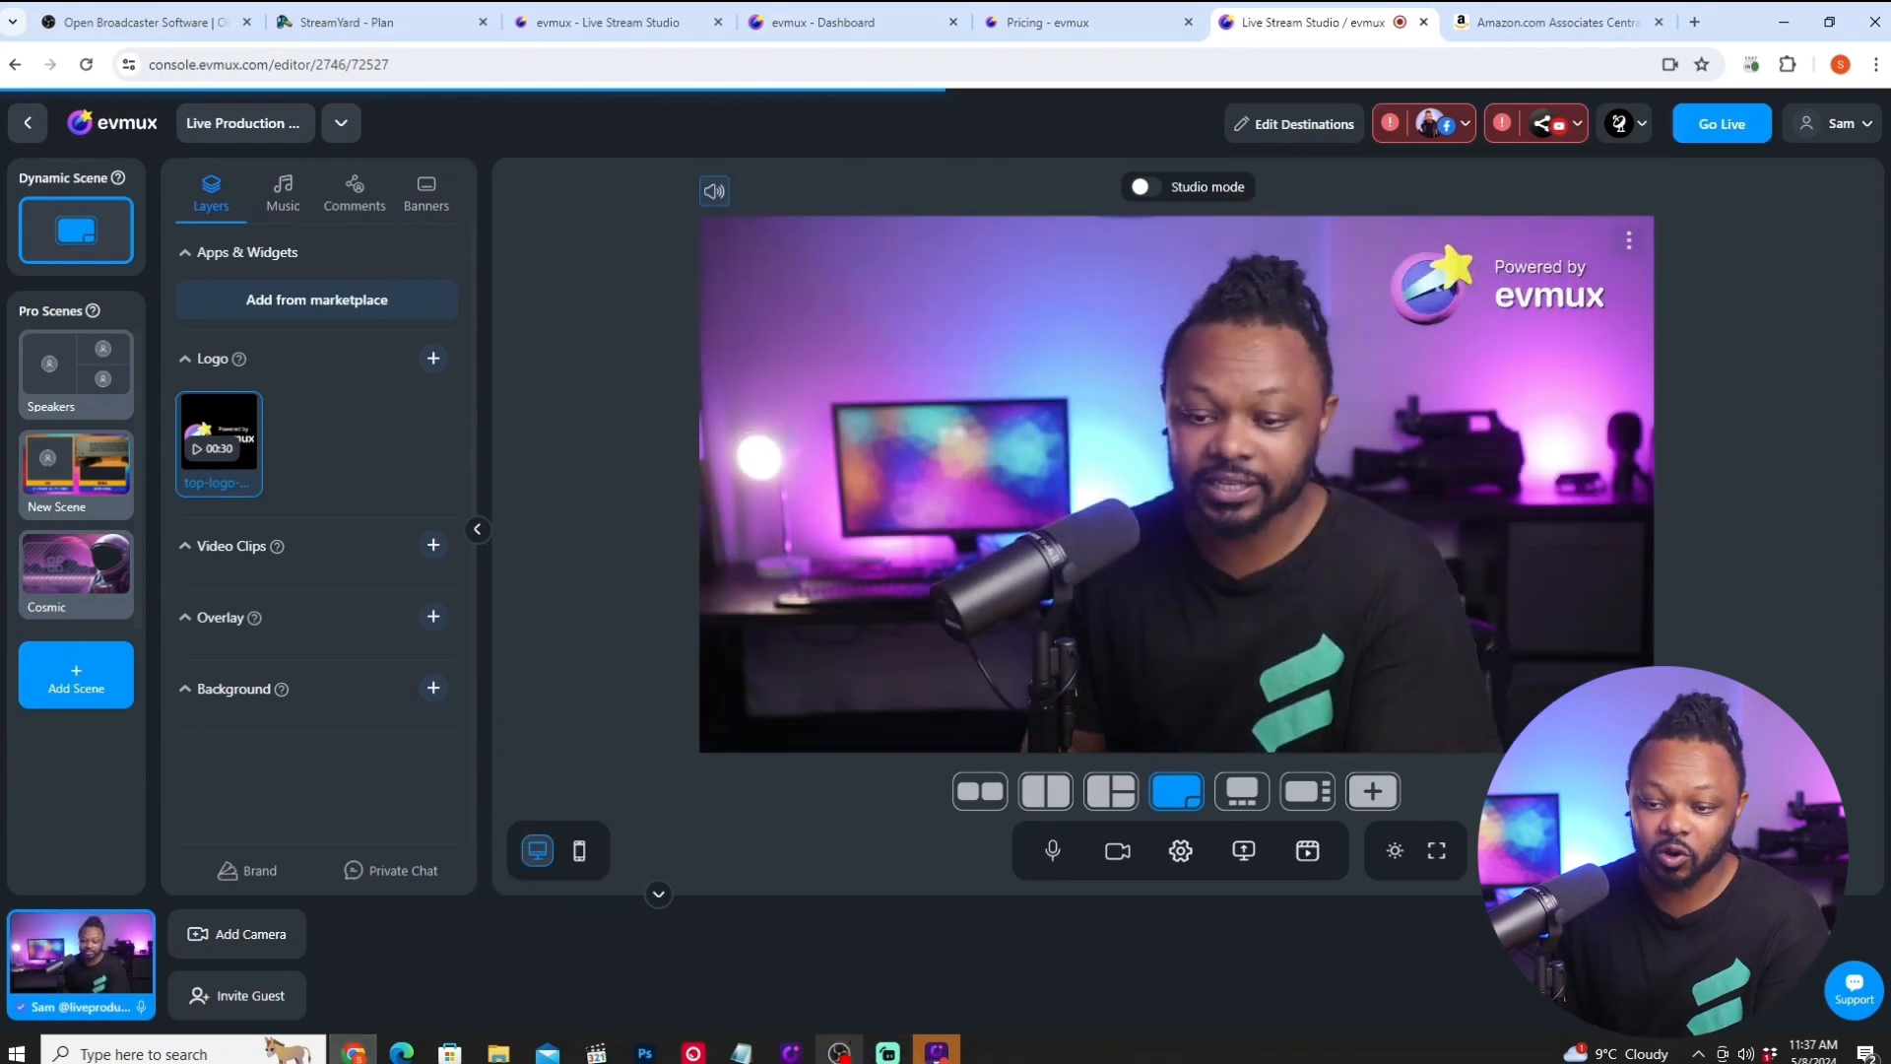
Switch to OBS Studio, turn on Studio Mode and load the MAIN CAMERA scene into the preview.
click(839, 1052)
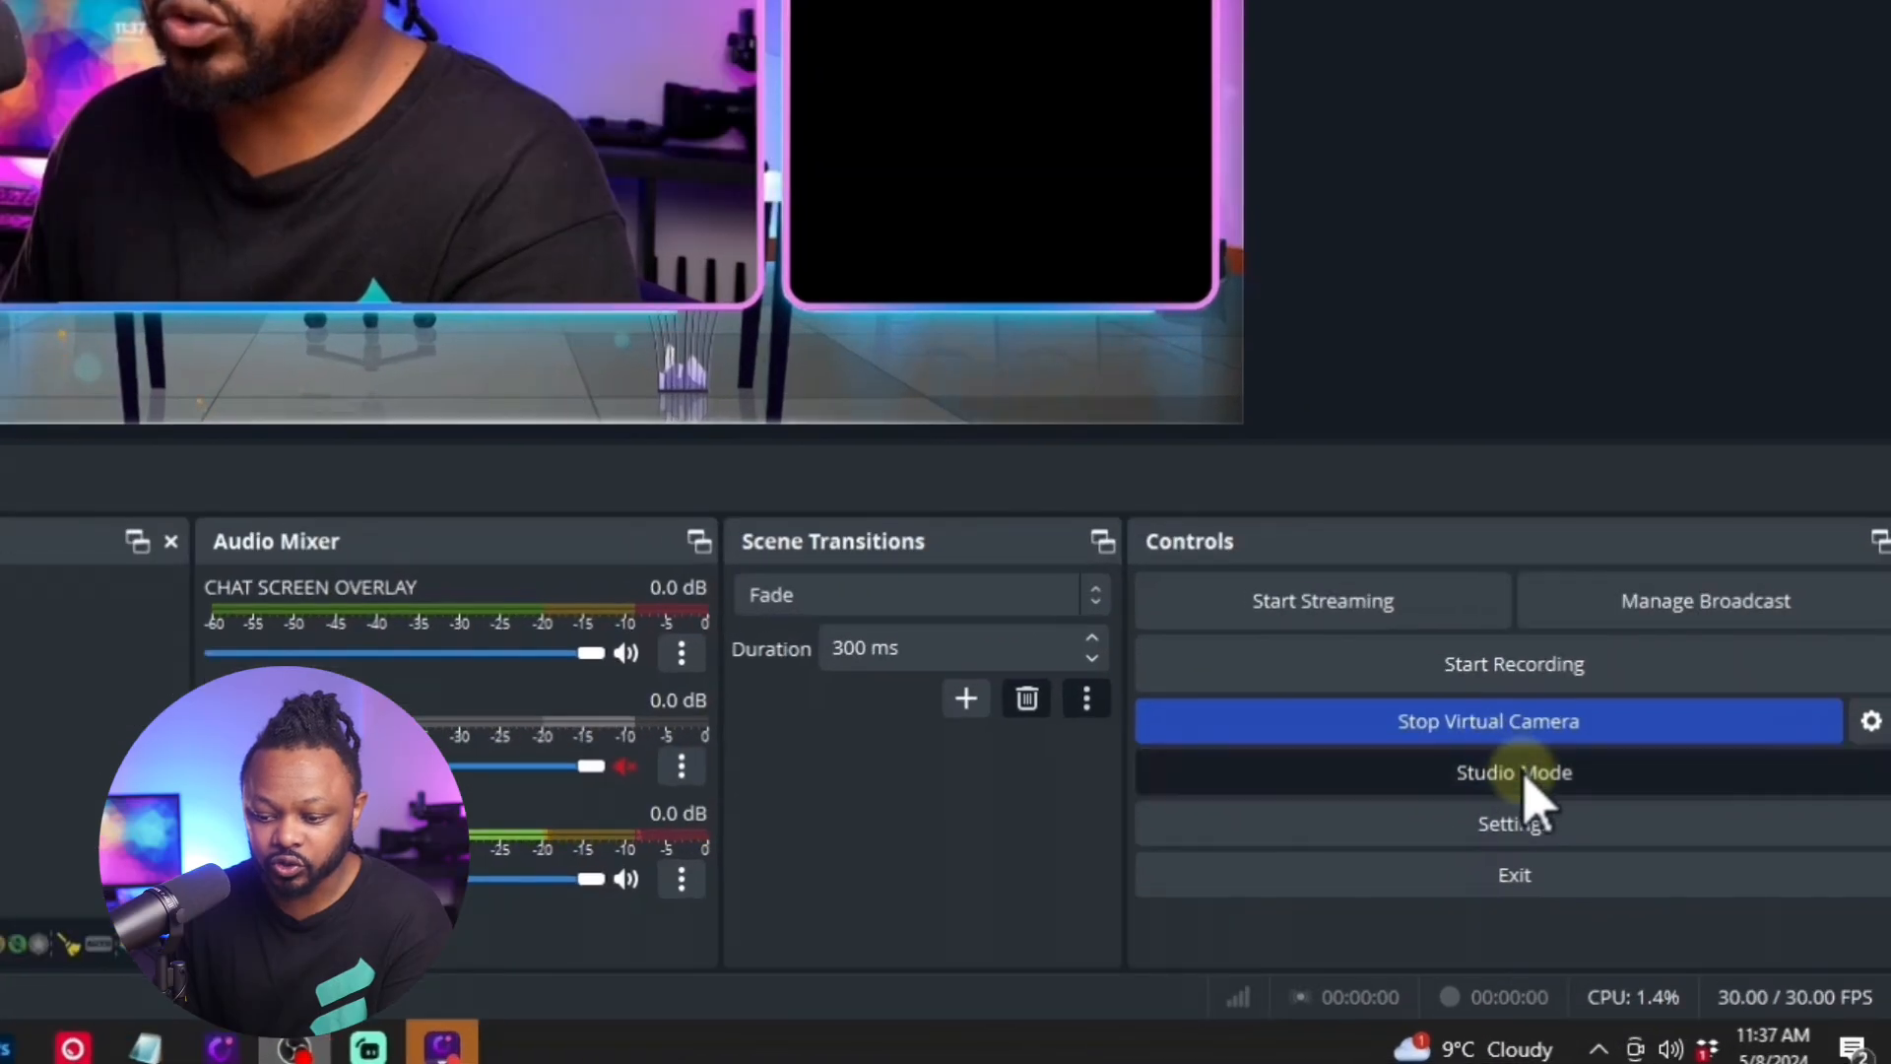
click(1635, 873)
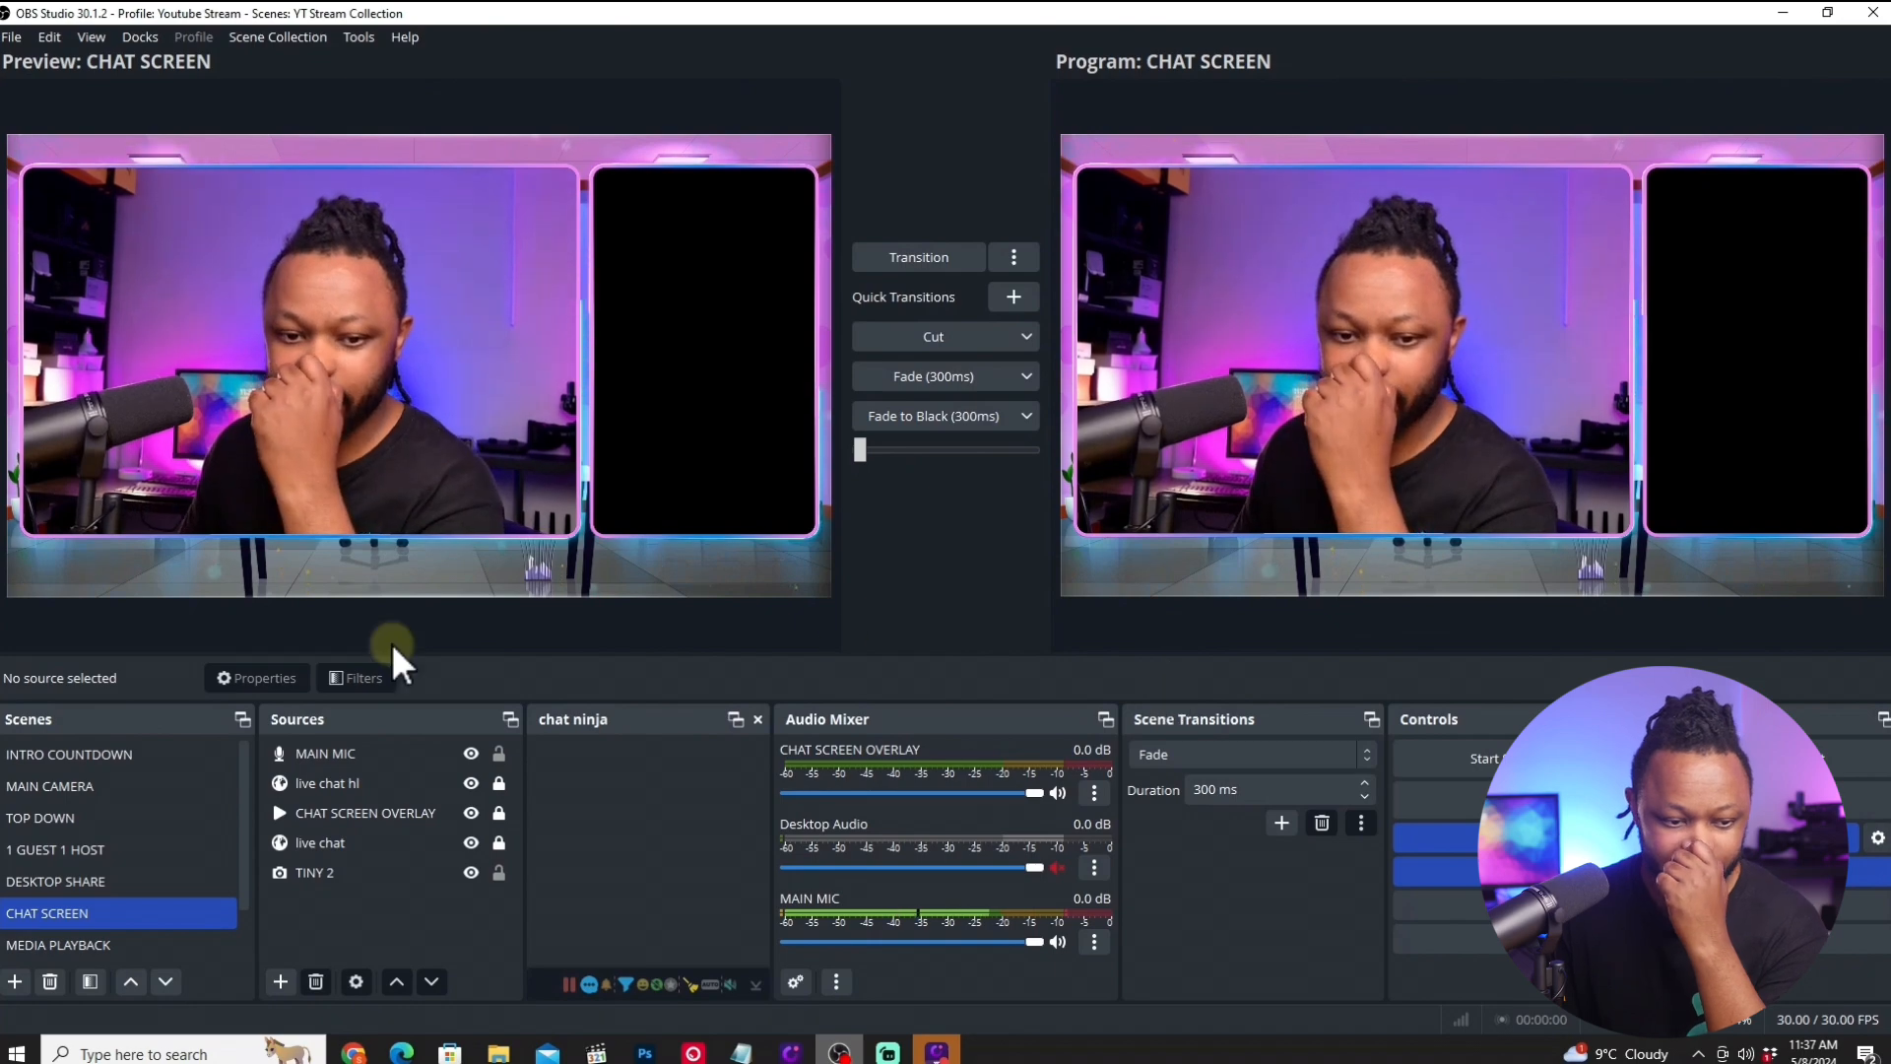
click(139, 790)
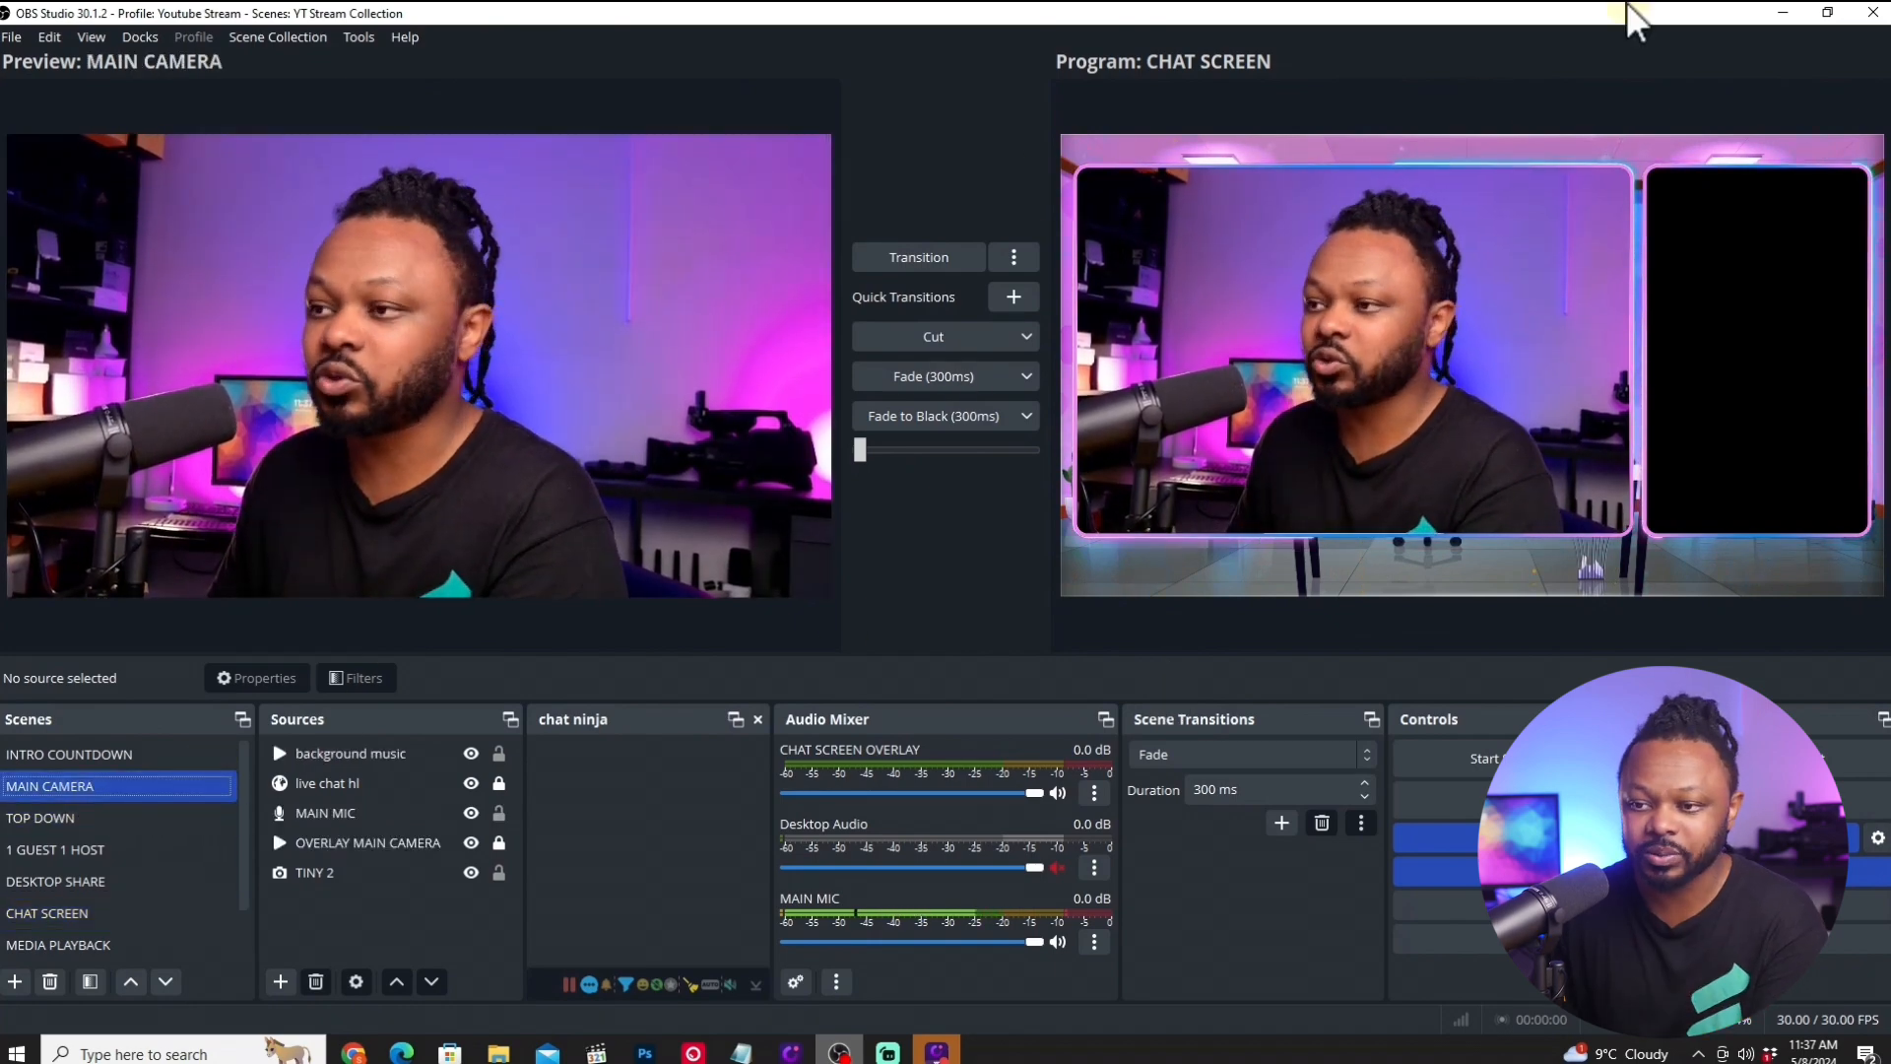
Return to the evmux studio in the browser and turn on its Studio mode.
click(1783, 11)
click(1367, 202)
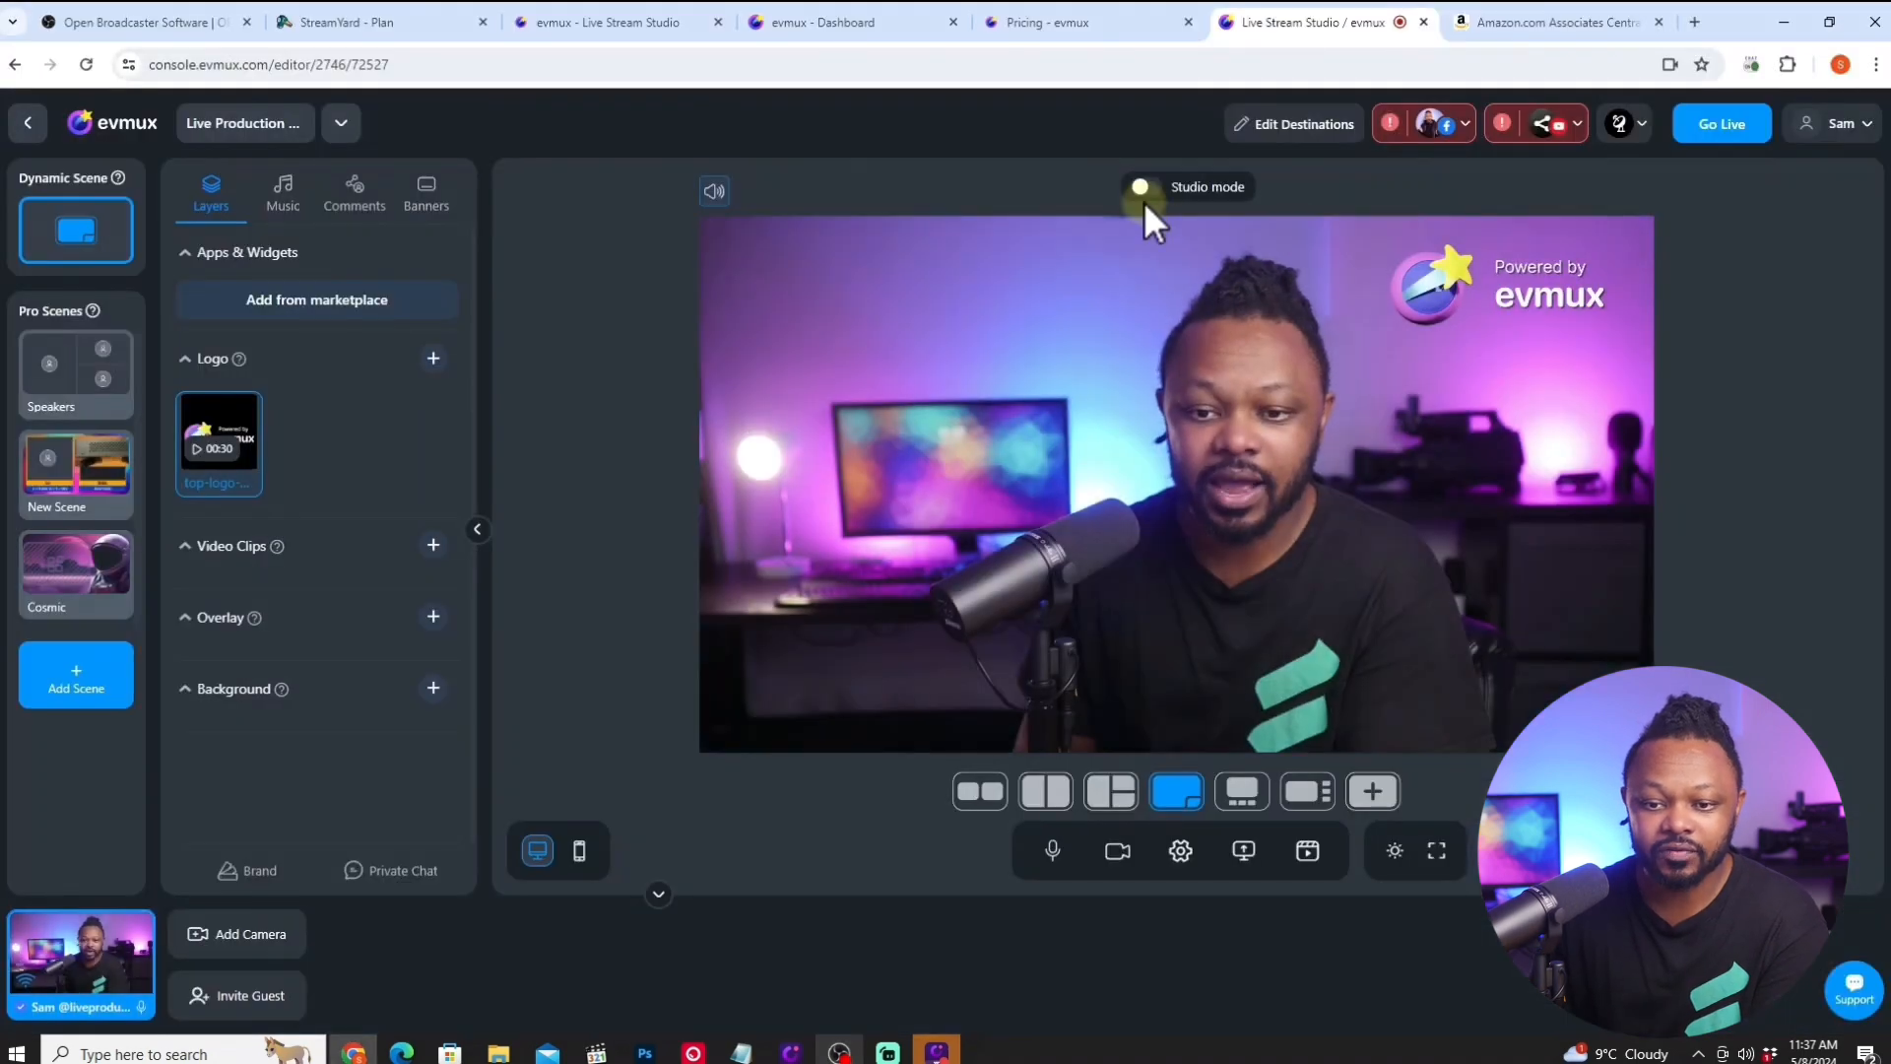
click(1142, 187)
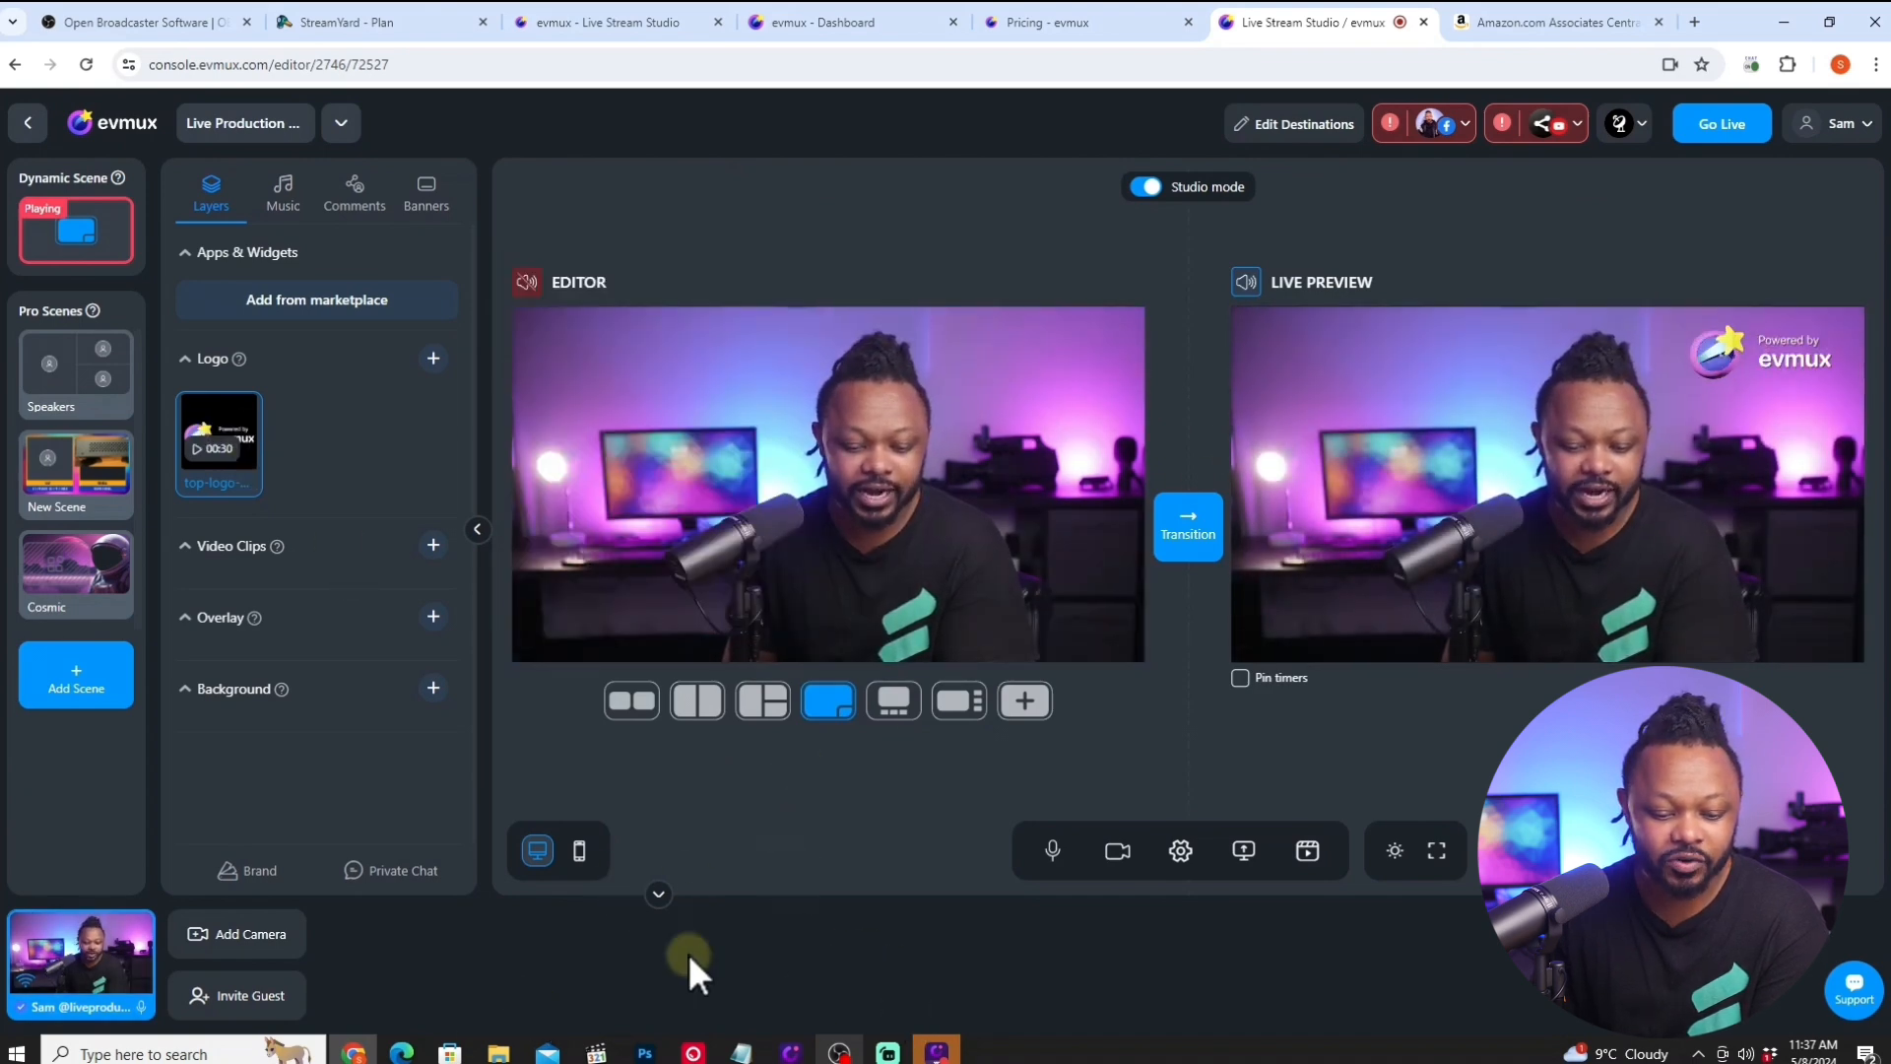
Switch to OBS Studio, cut the INTRO COUNTDOWN scene to the program output and reselect it for the preview.
click(838, 1052)
click(150, 762)
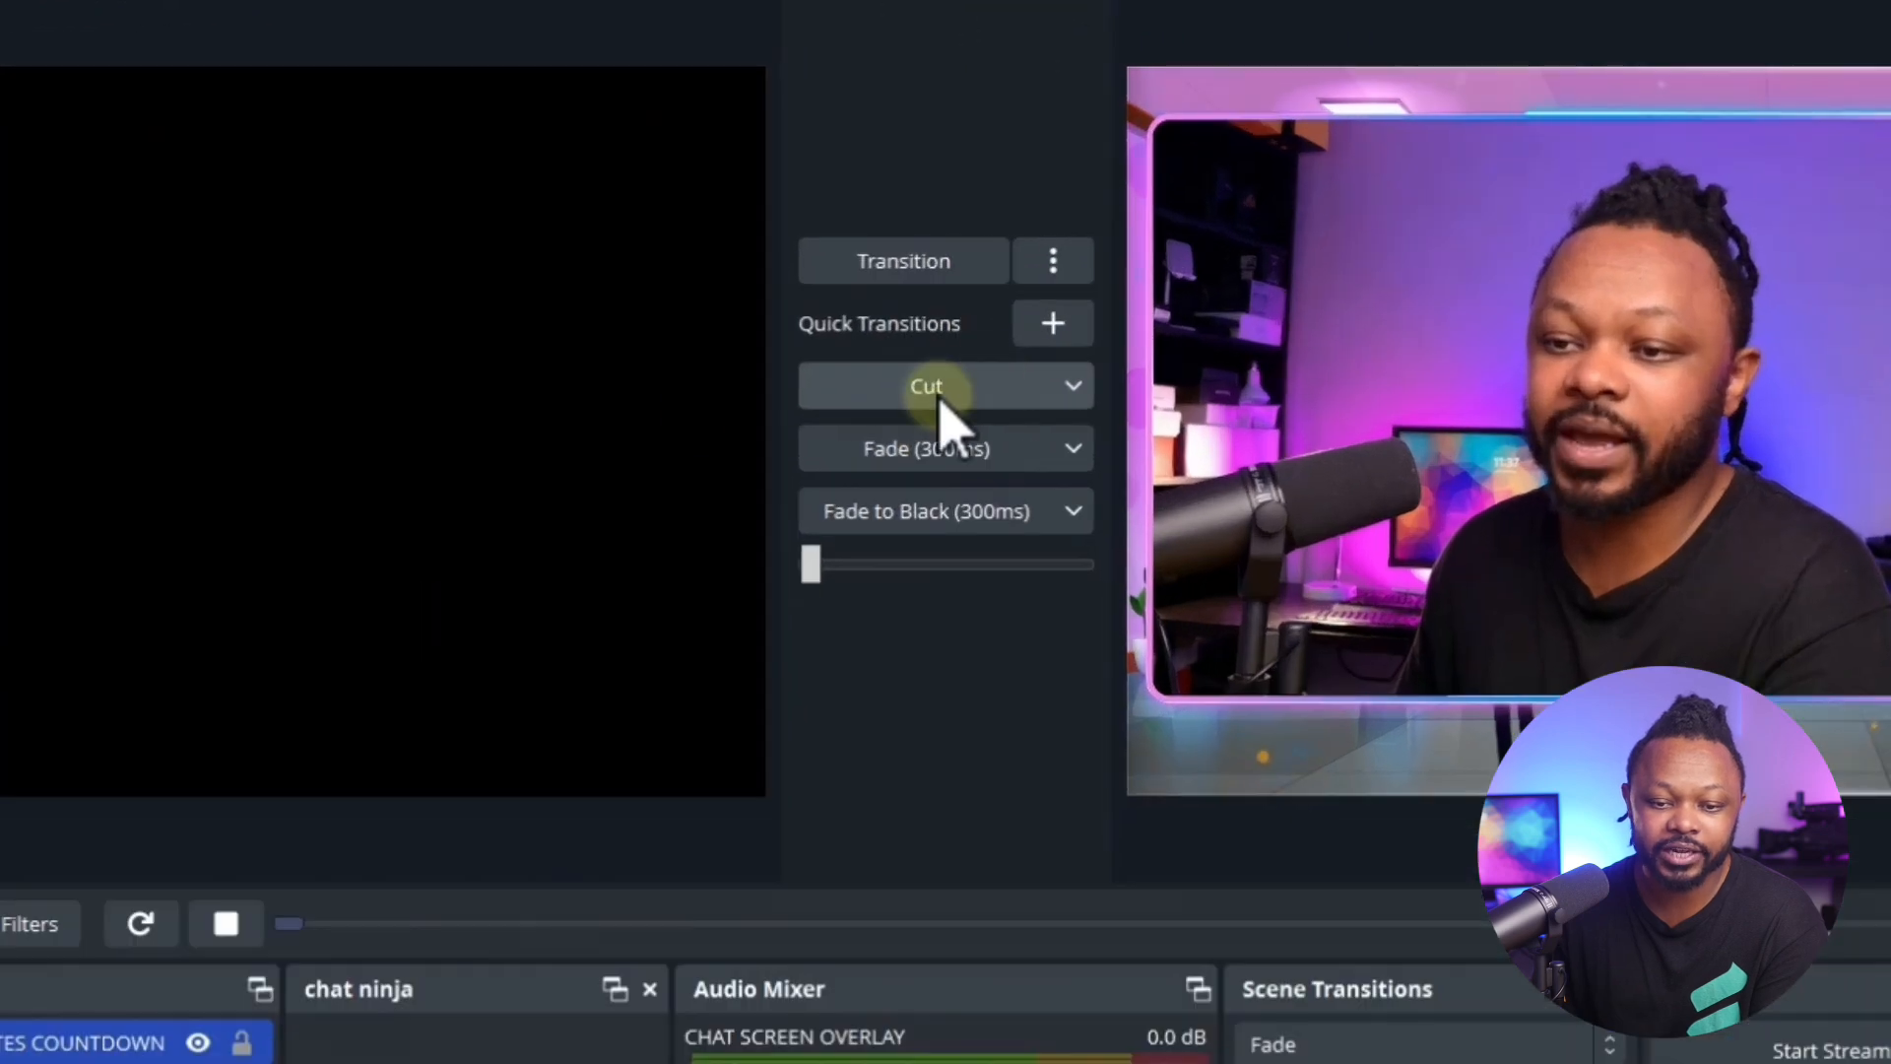
click(930, 341)
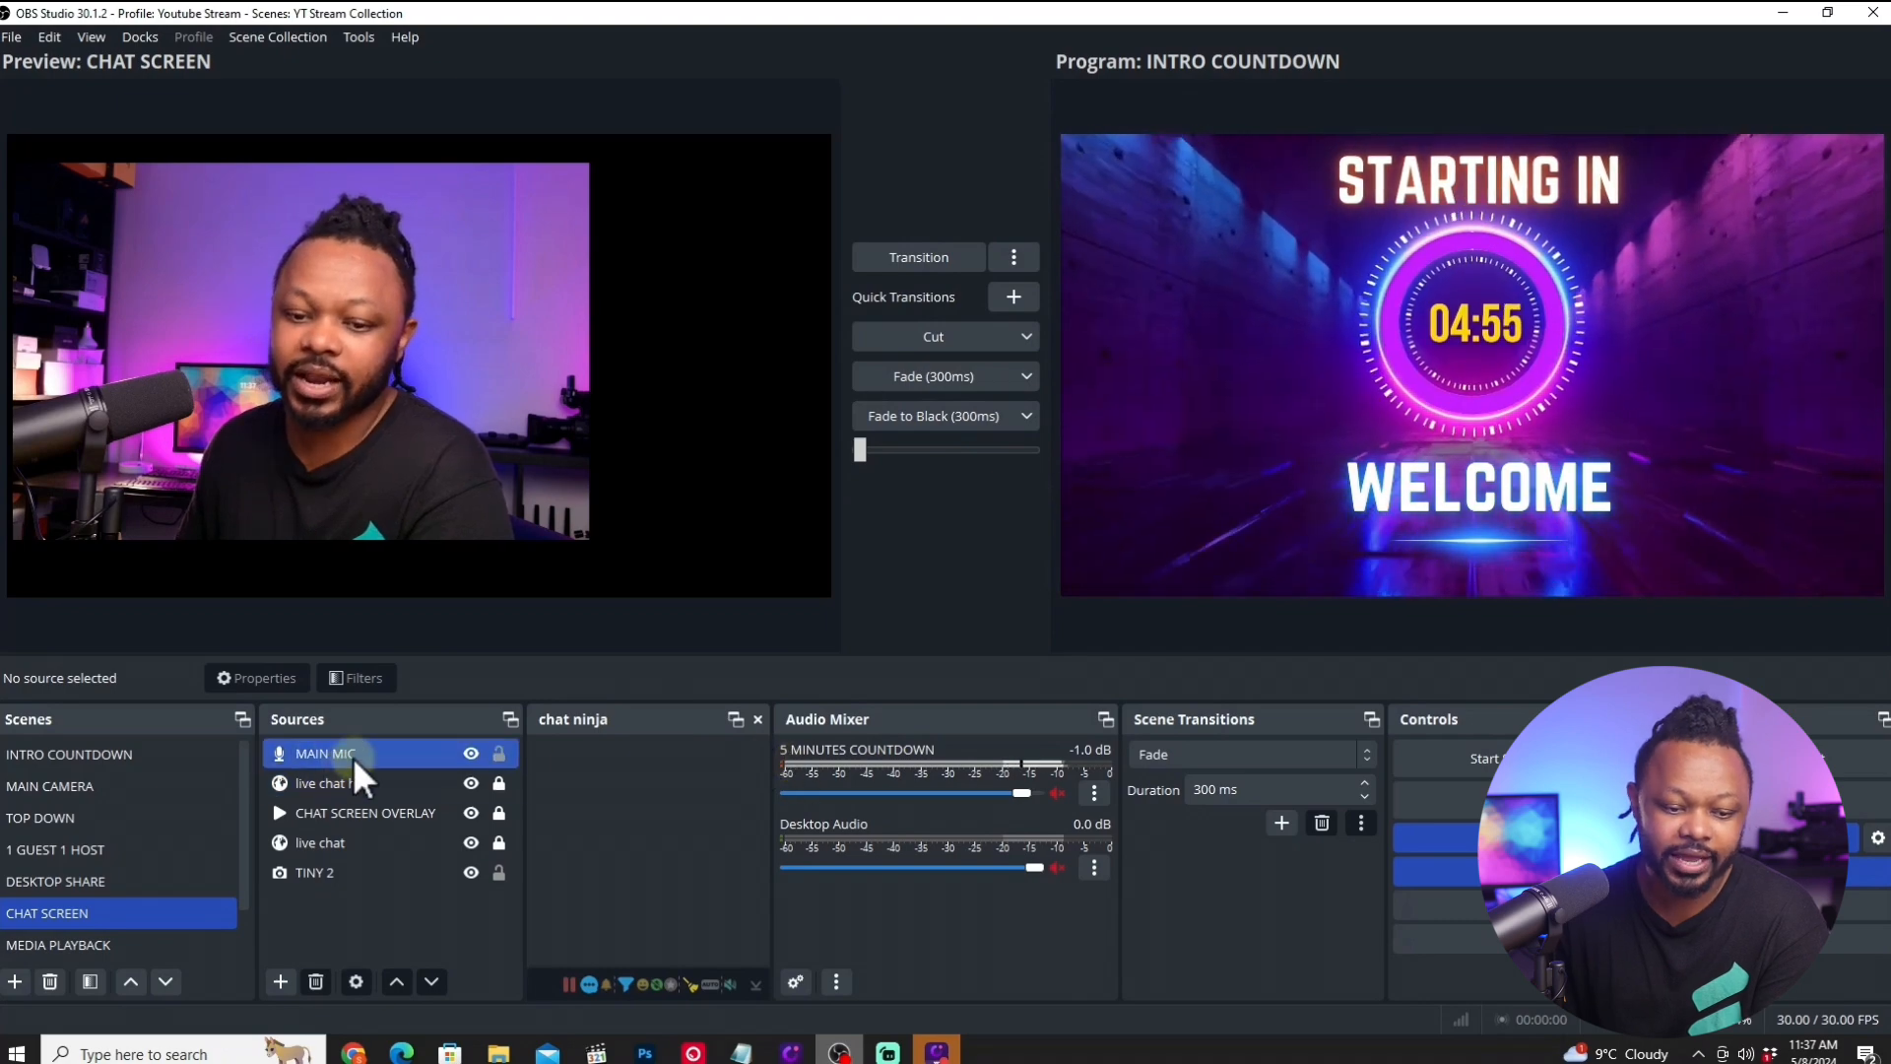
click(152, 755)
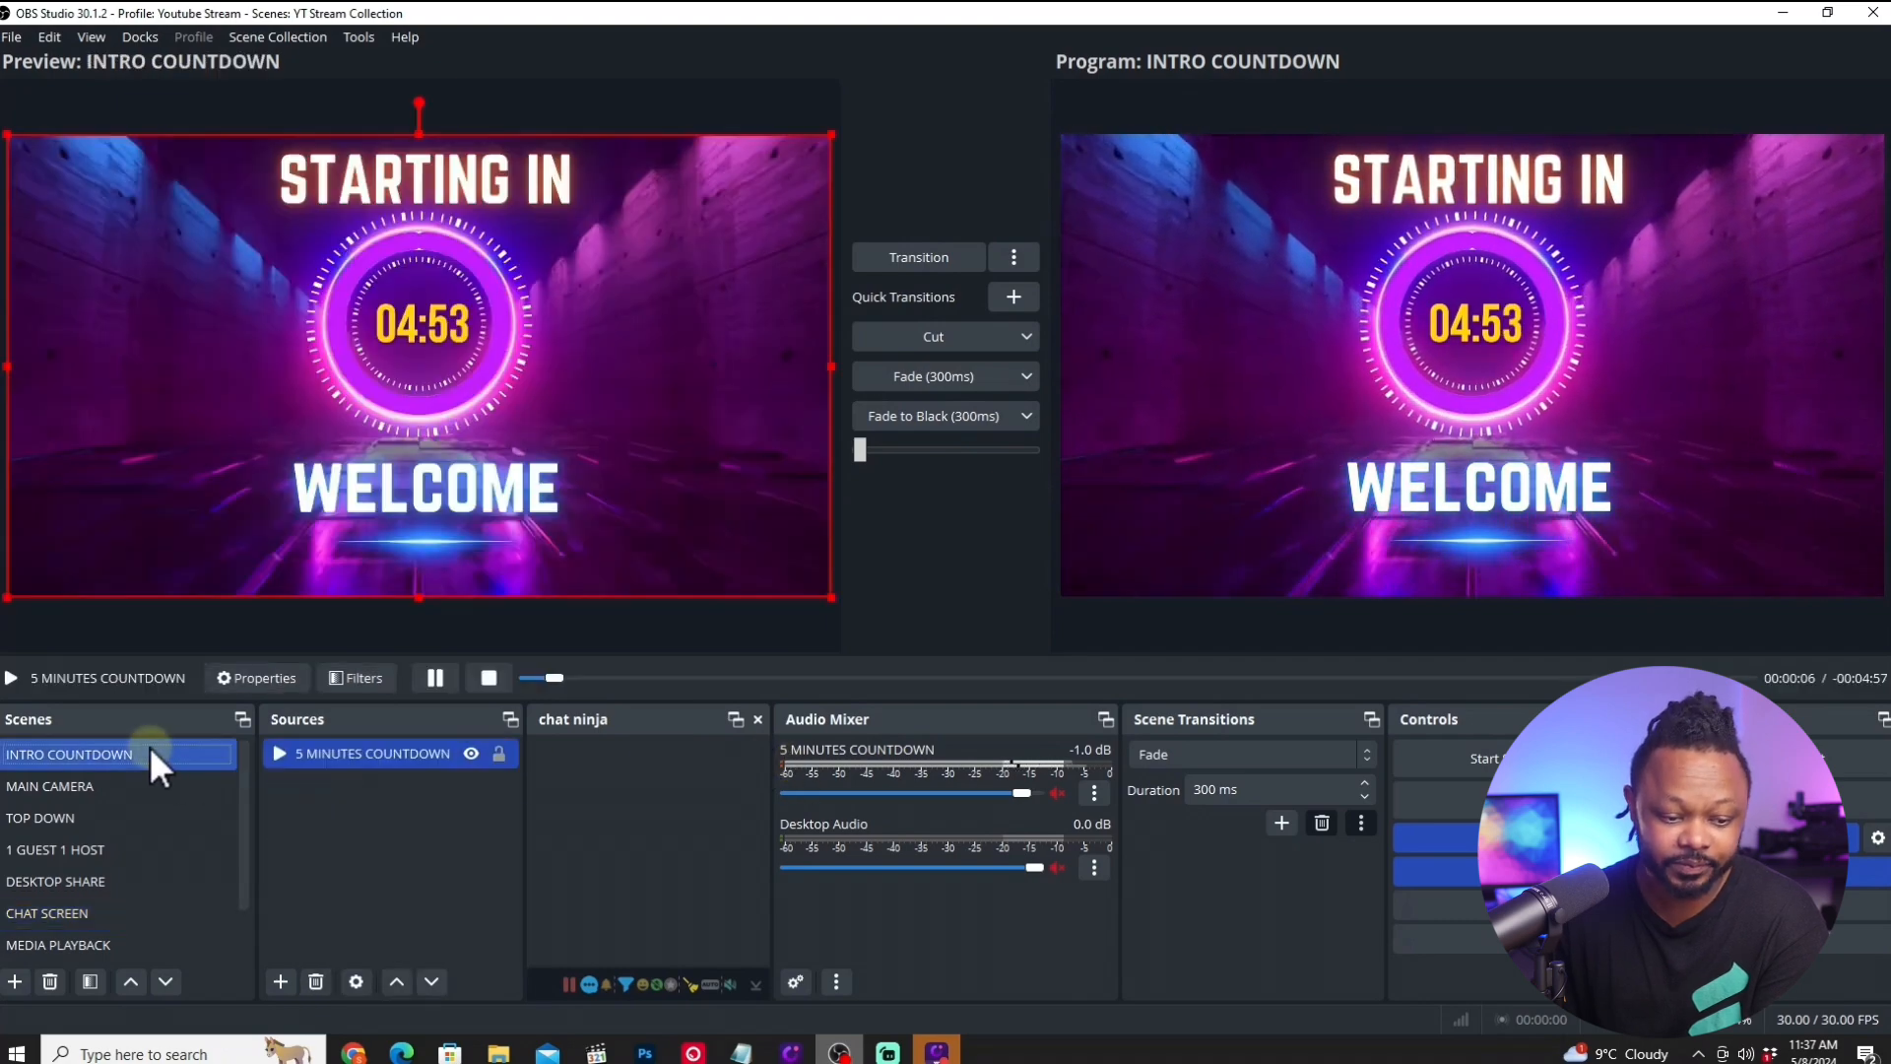
Switch back to evmux and try the first three editor layouts, ending on one large frame beside two stacked frames.
click(1783, 12)
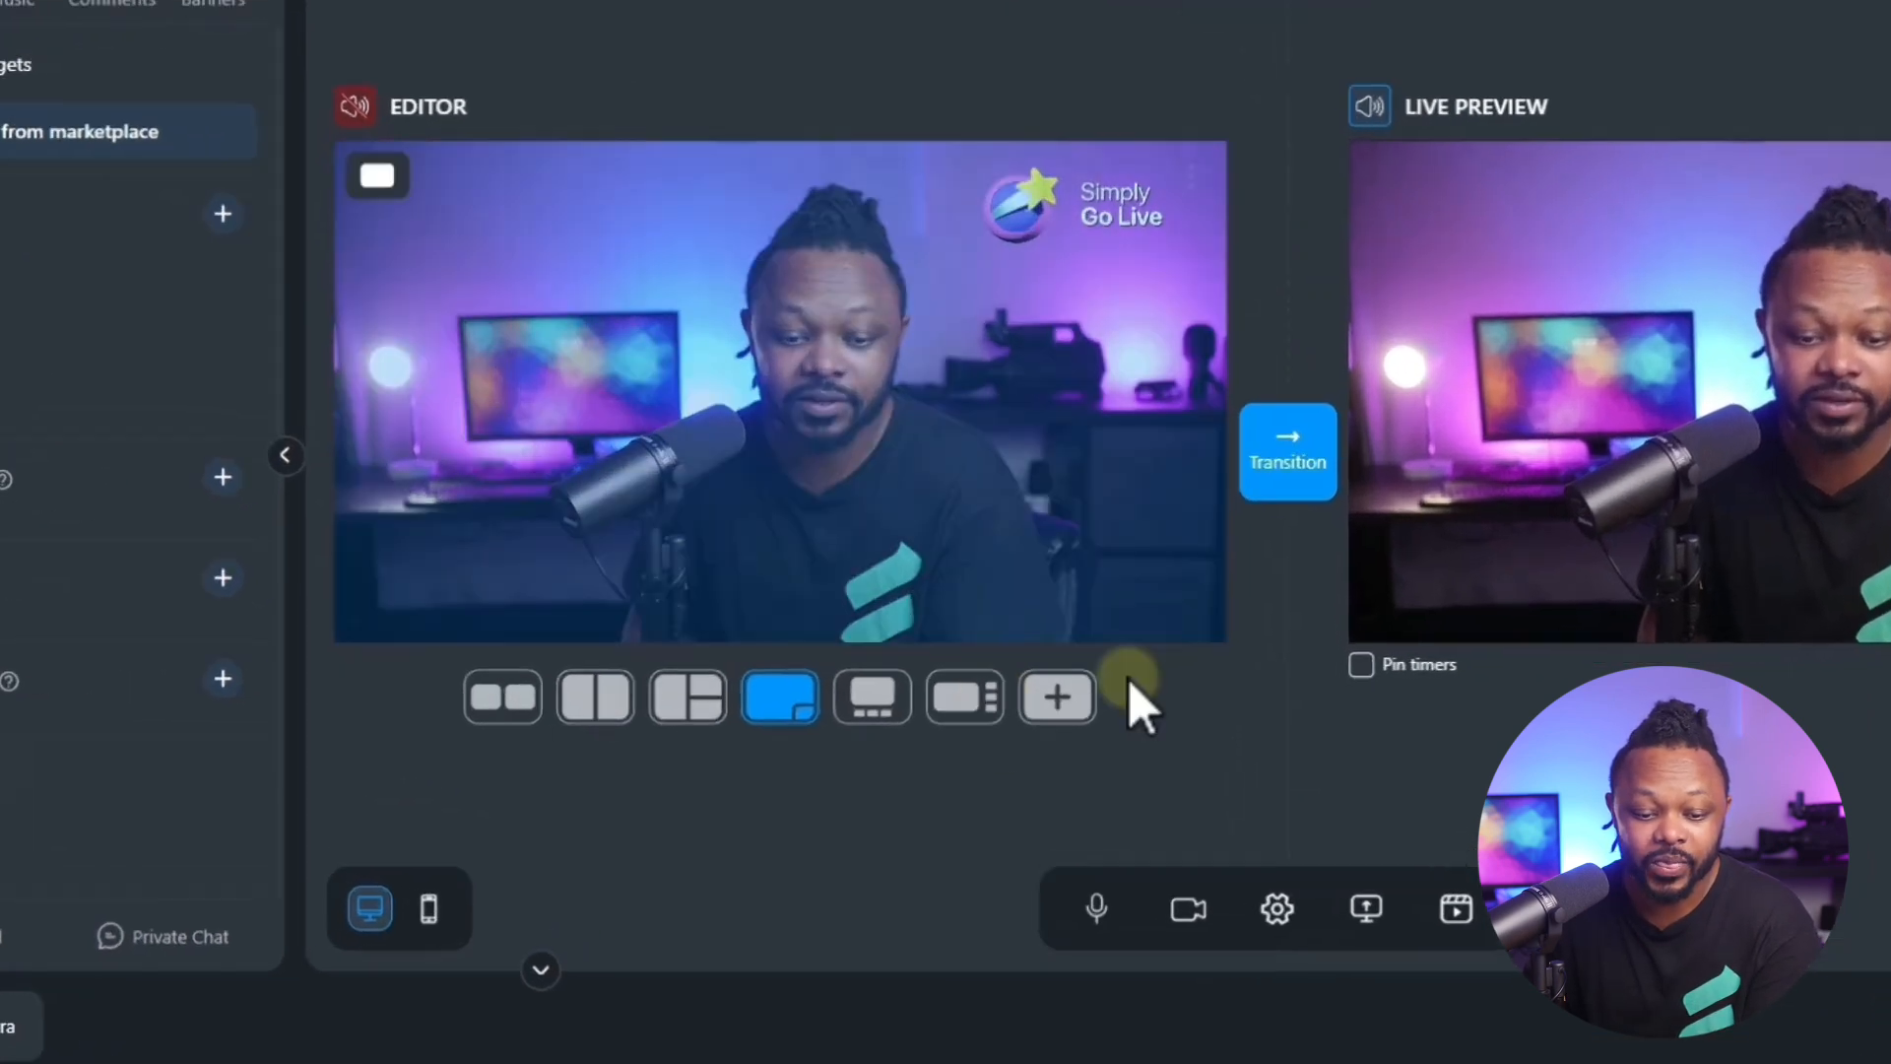
click(502, 701)
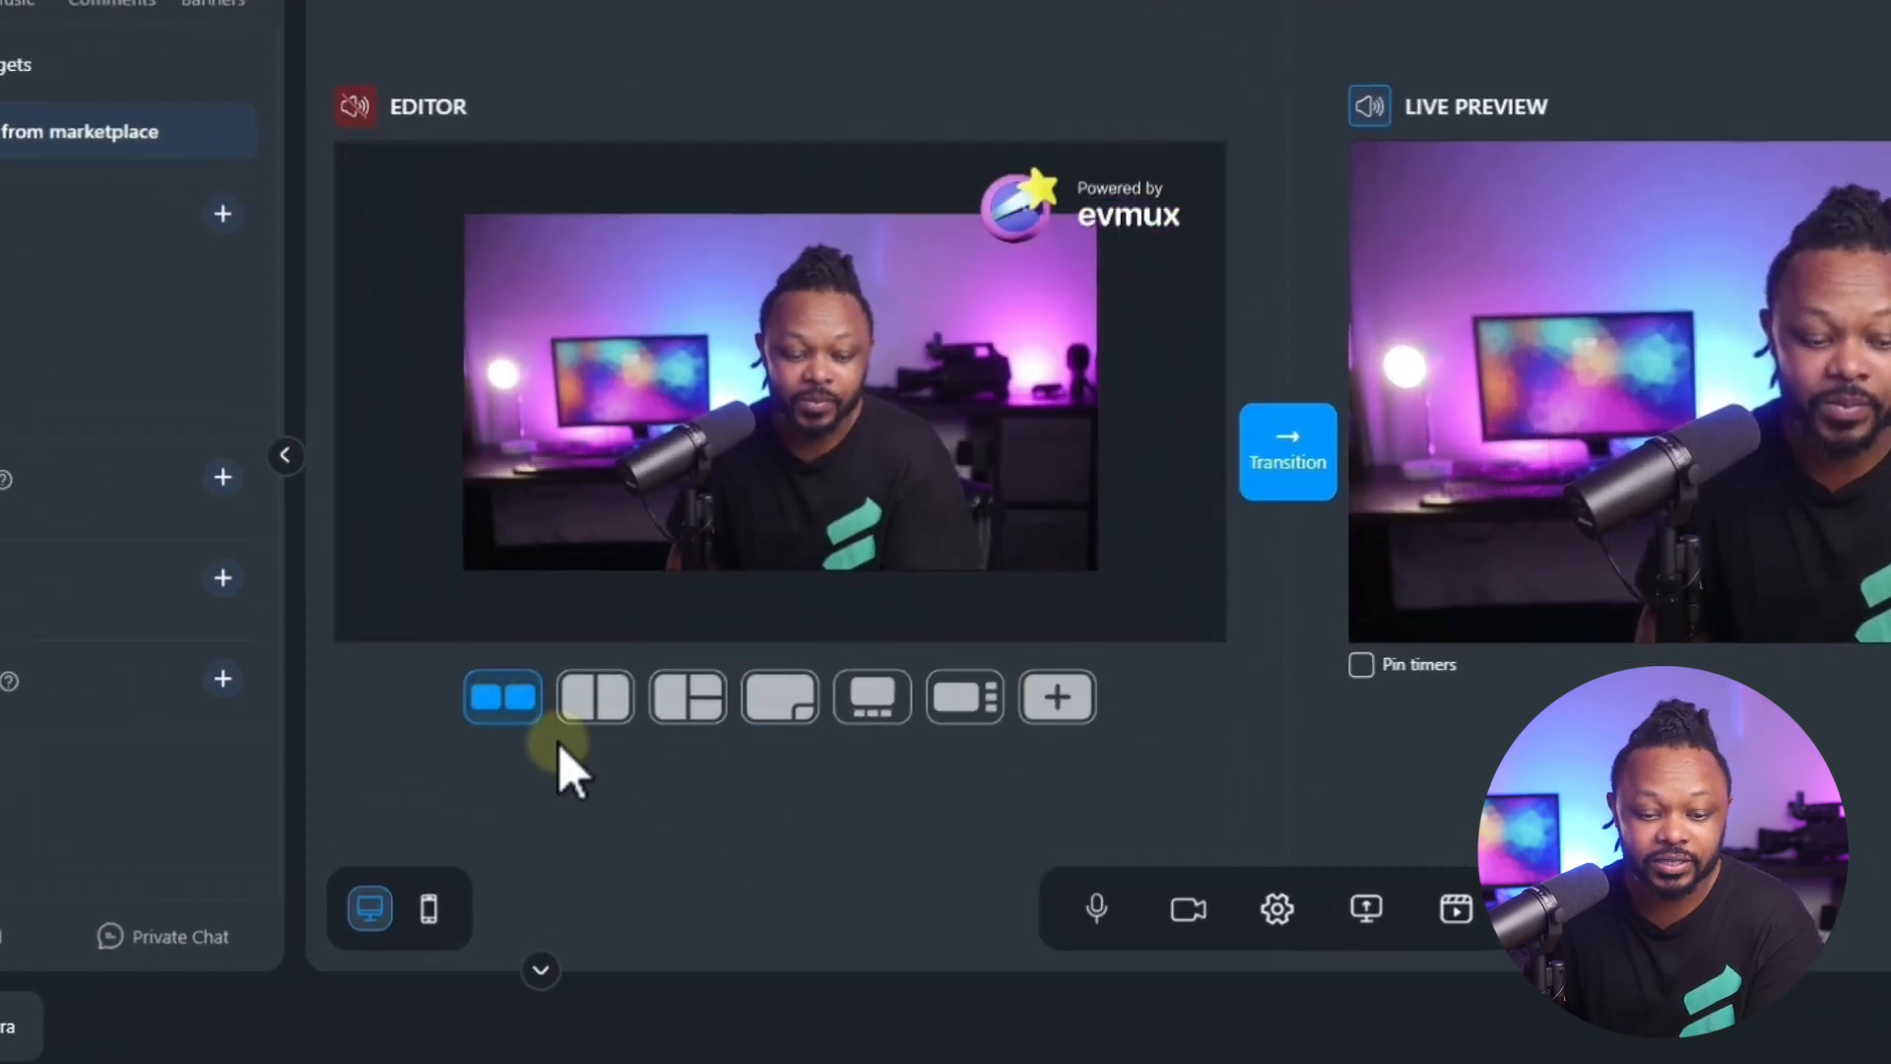
click(614, 719)
click(694, 722)
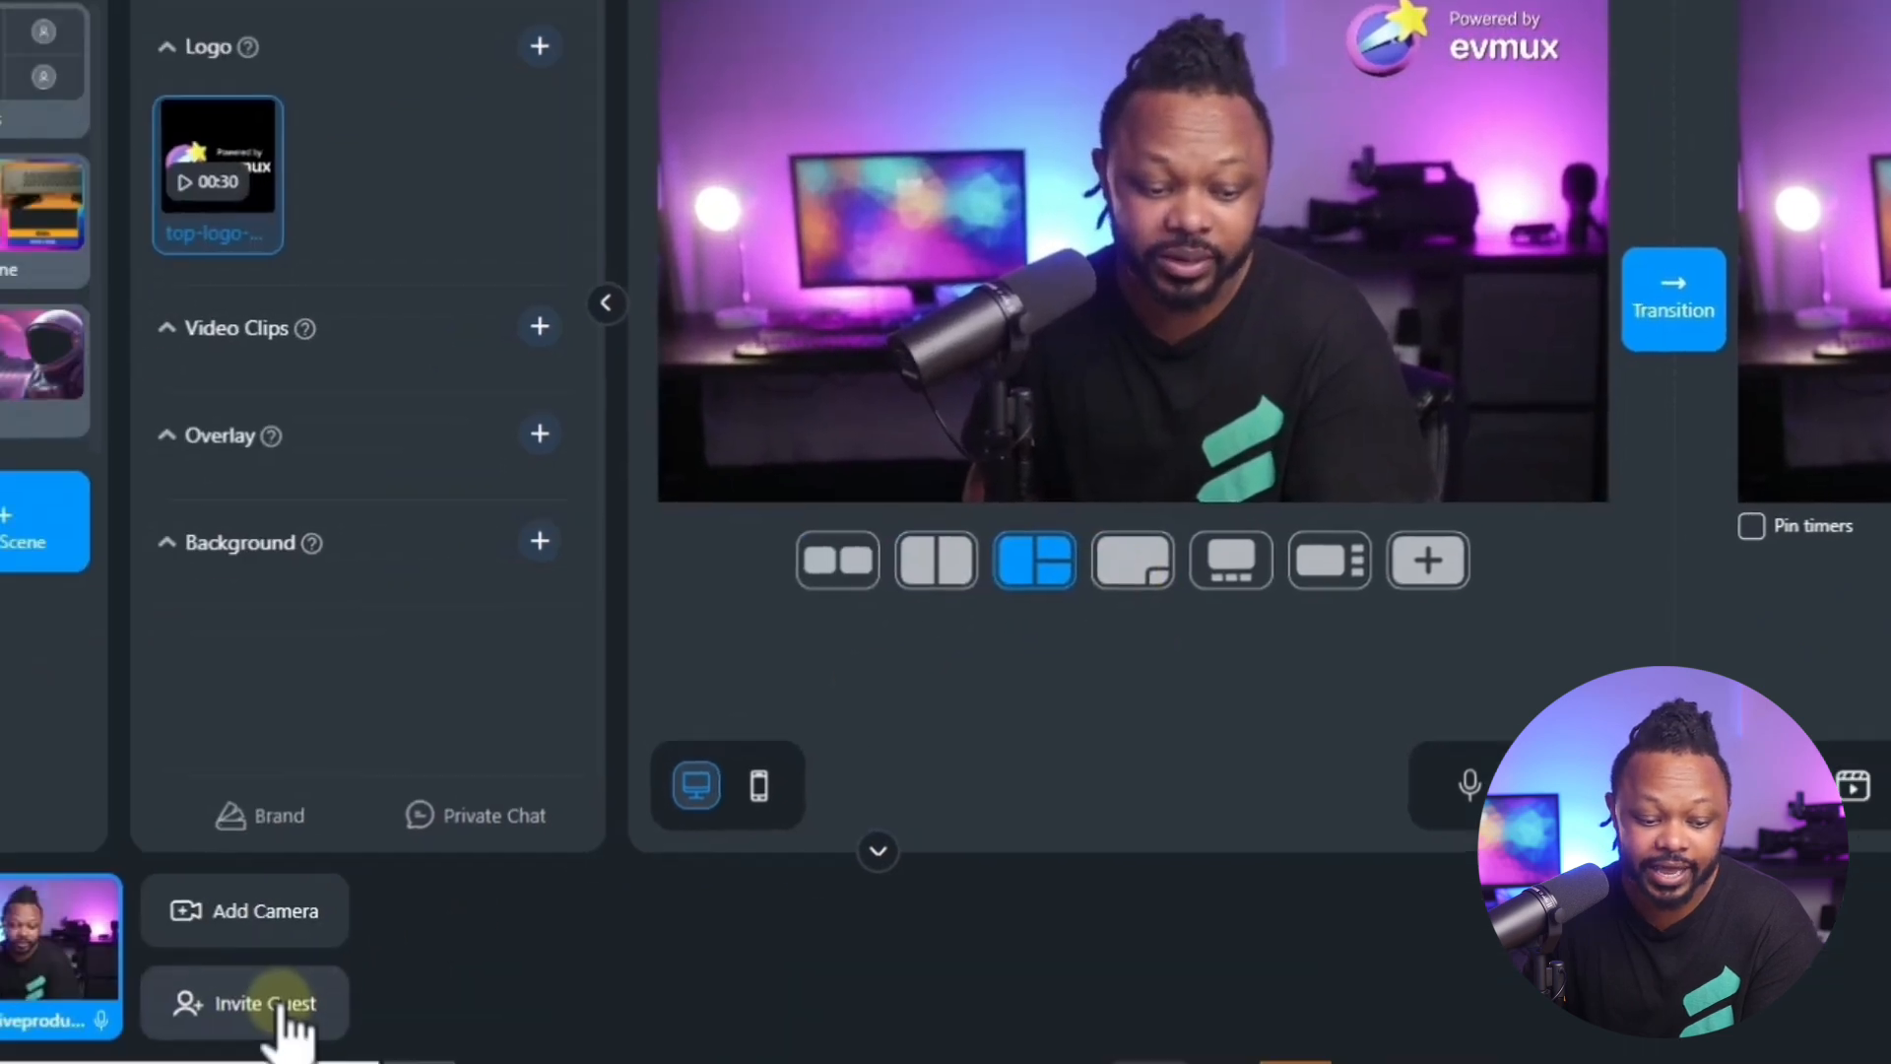
Copy the guest invitation link and join the broadcast through it as a guest.
click(274, 1007)
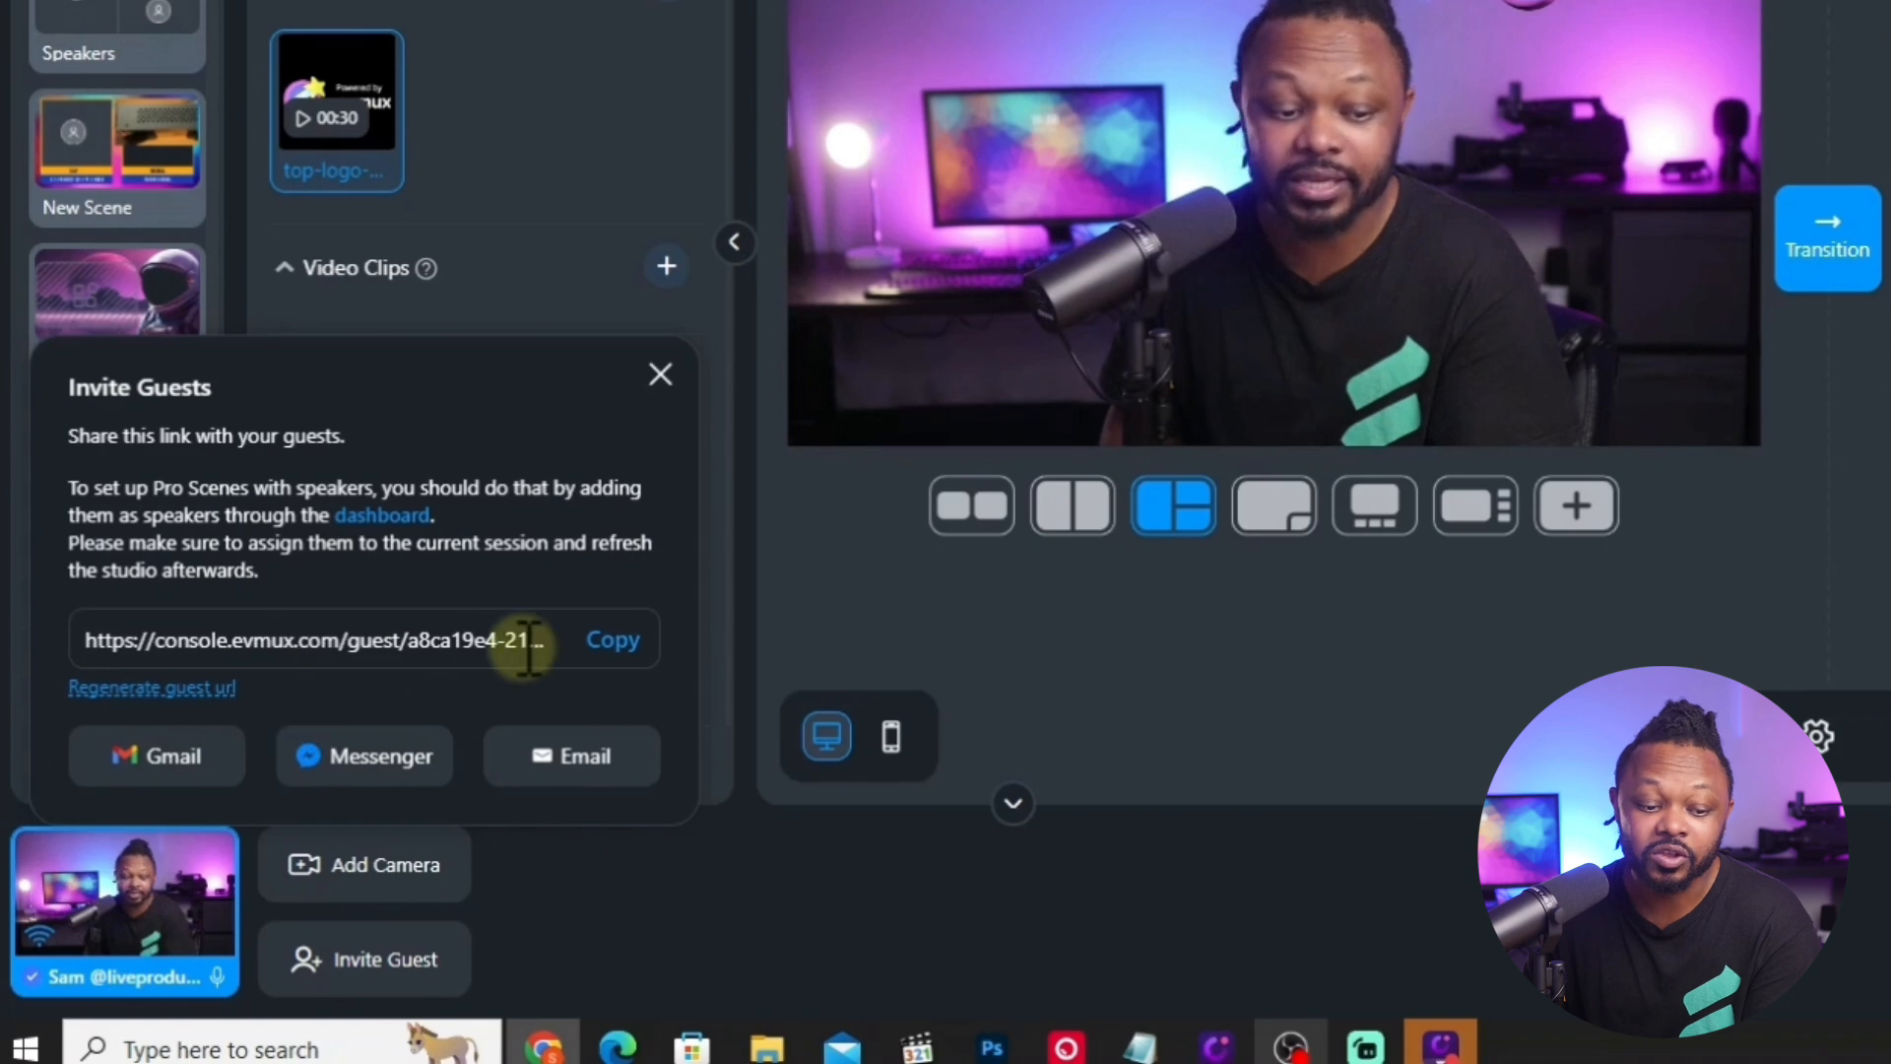
click(621, 642)
click(660, 375)
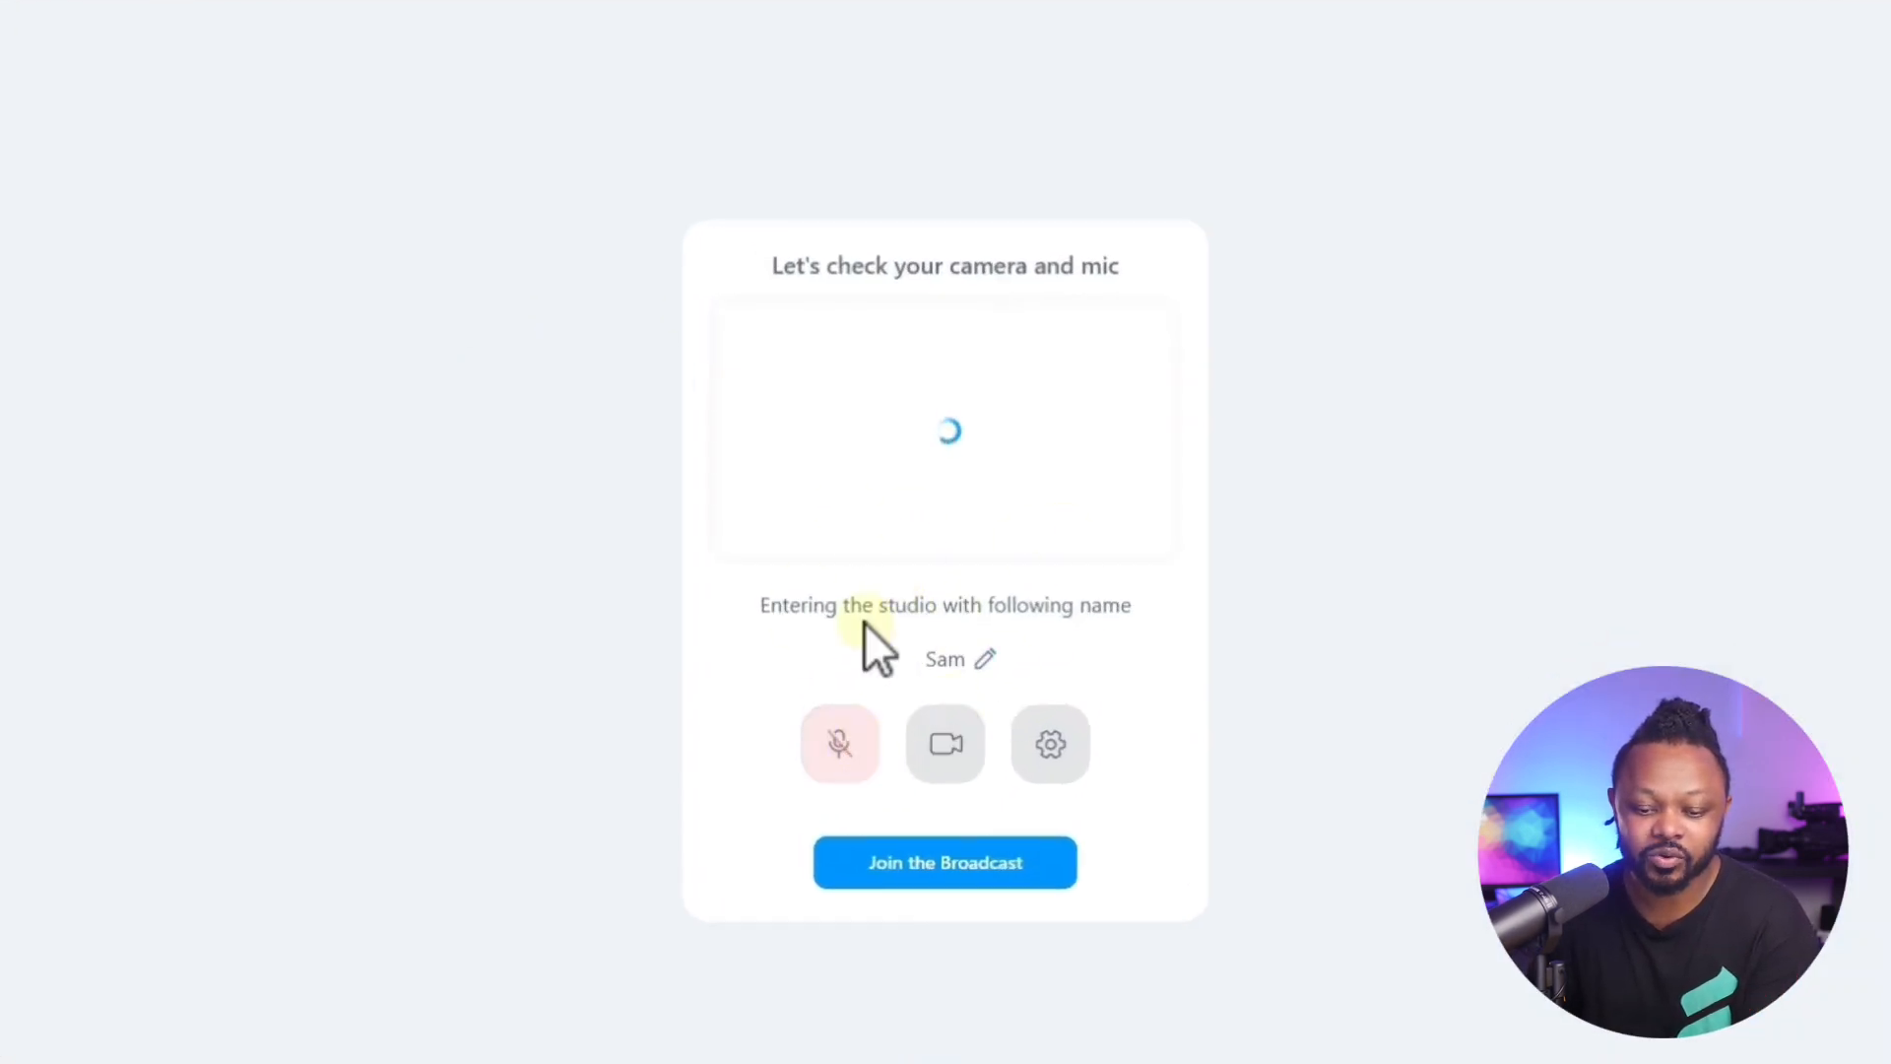
click(975, 866)
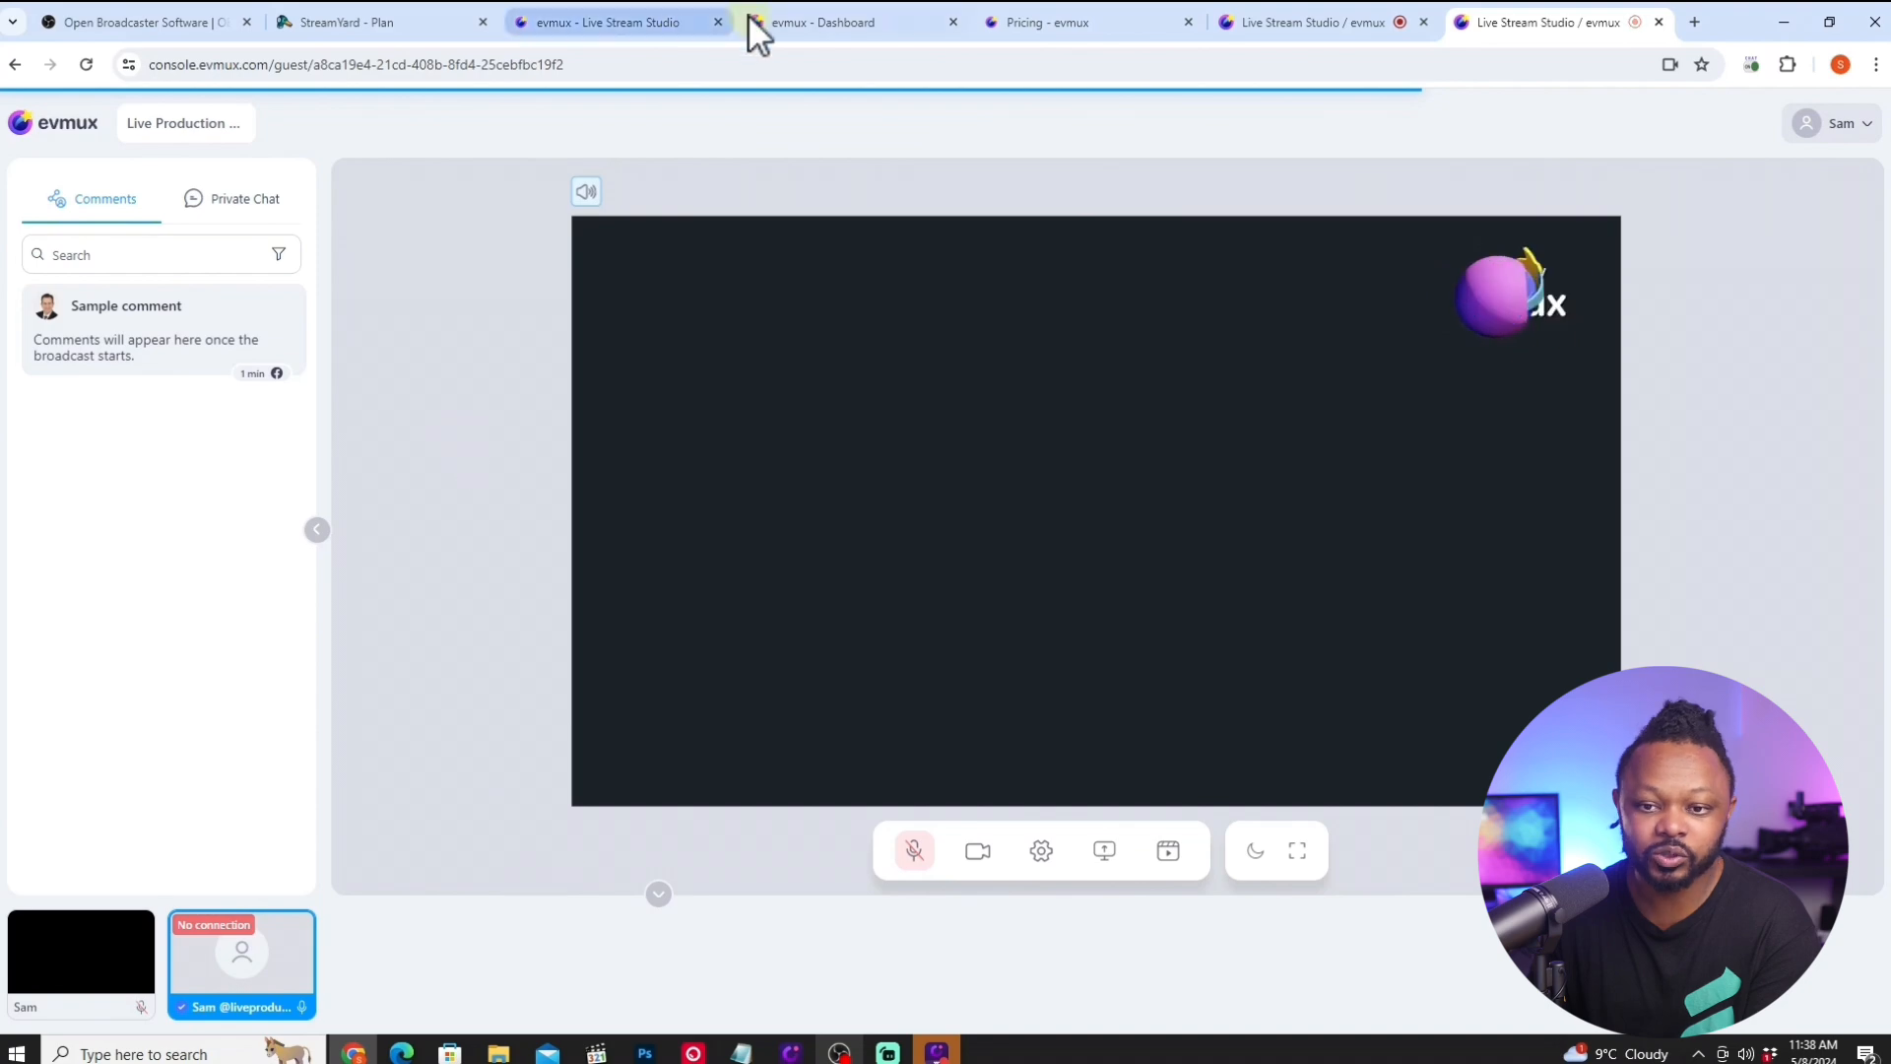
Return to the host's studio and add the waiting guest to the scene.
click(1275, 27)
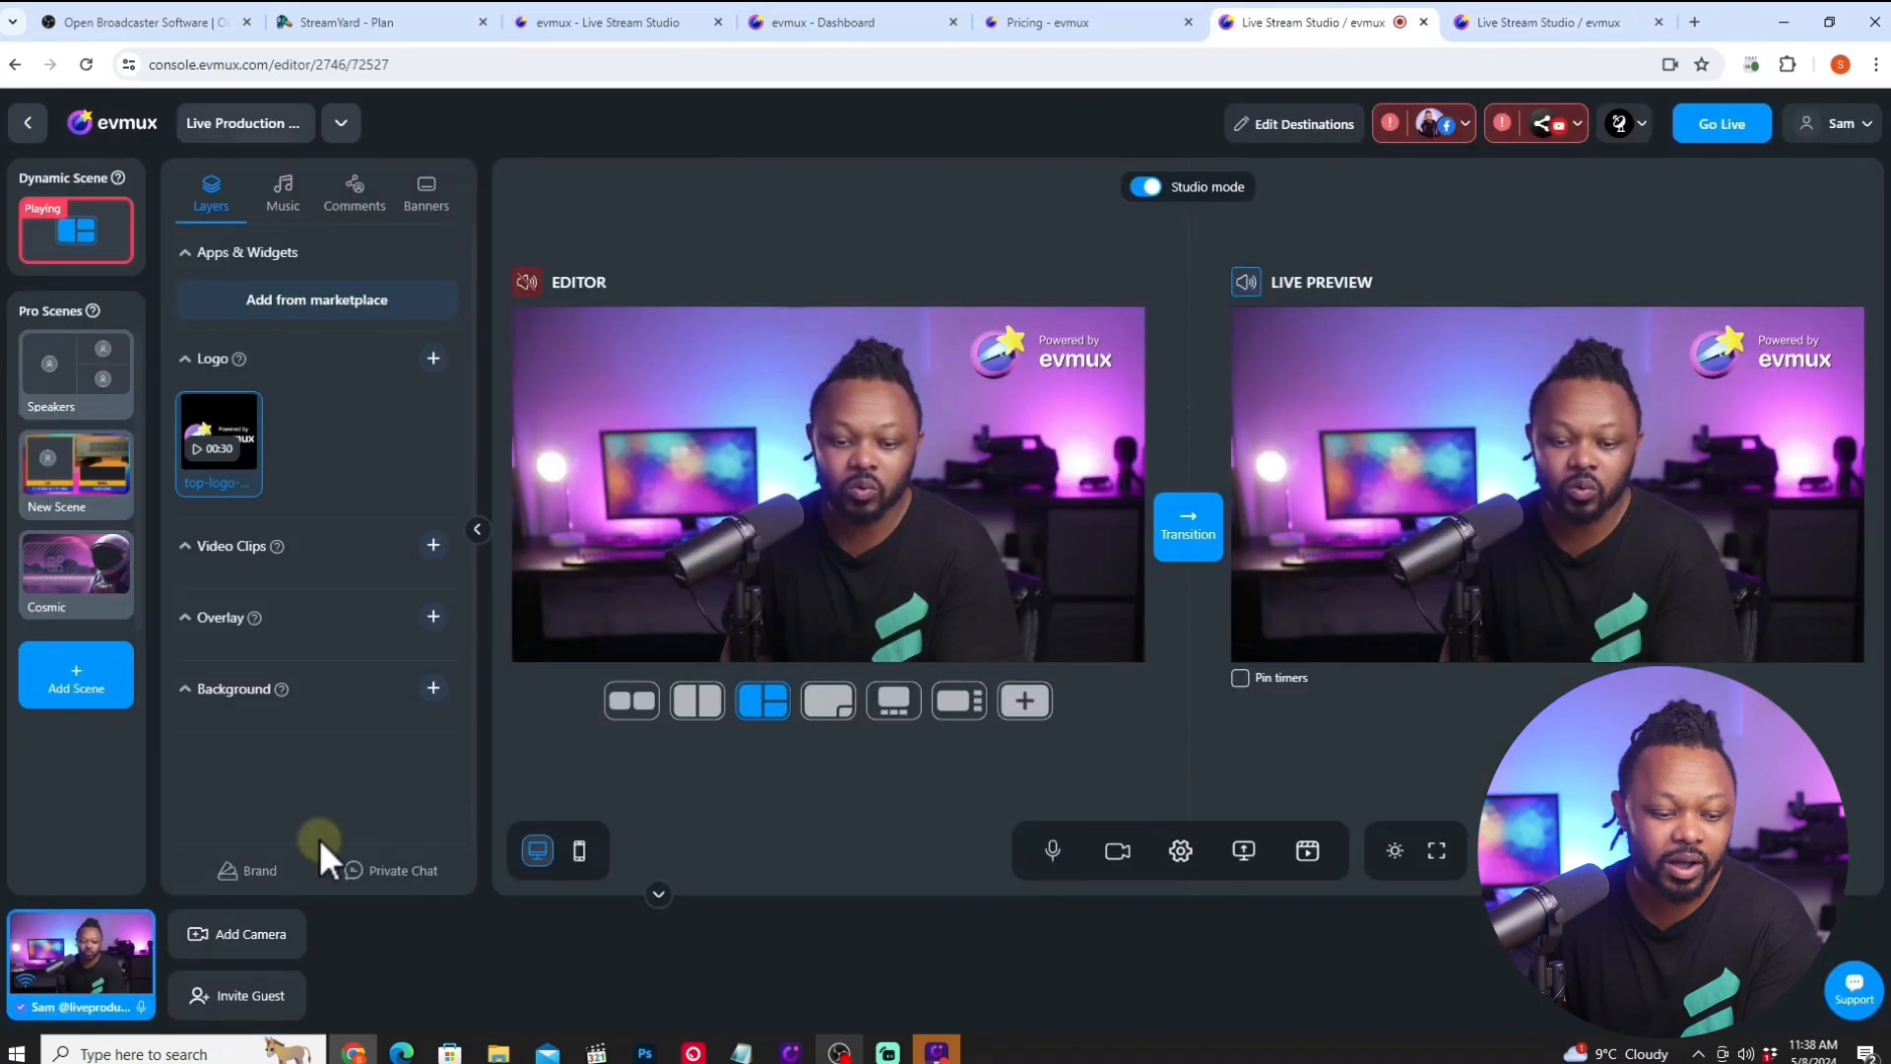
click(295, 941)
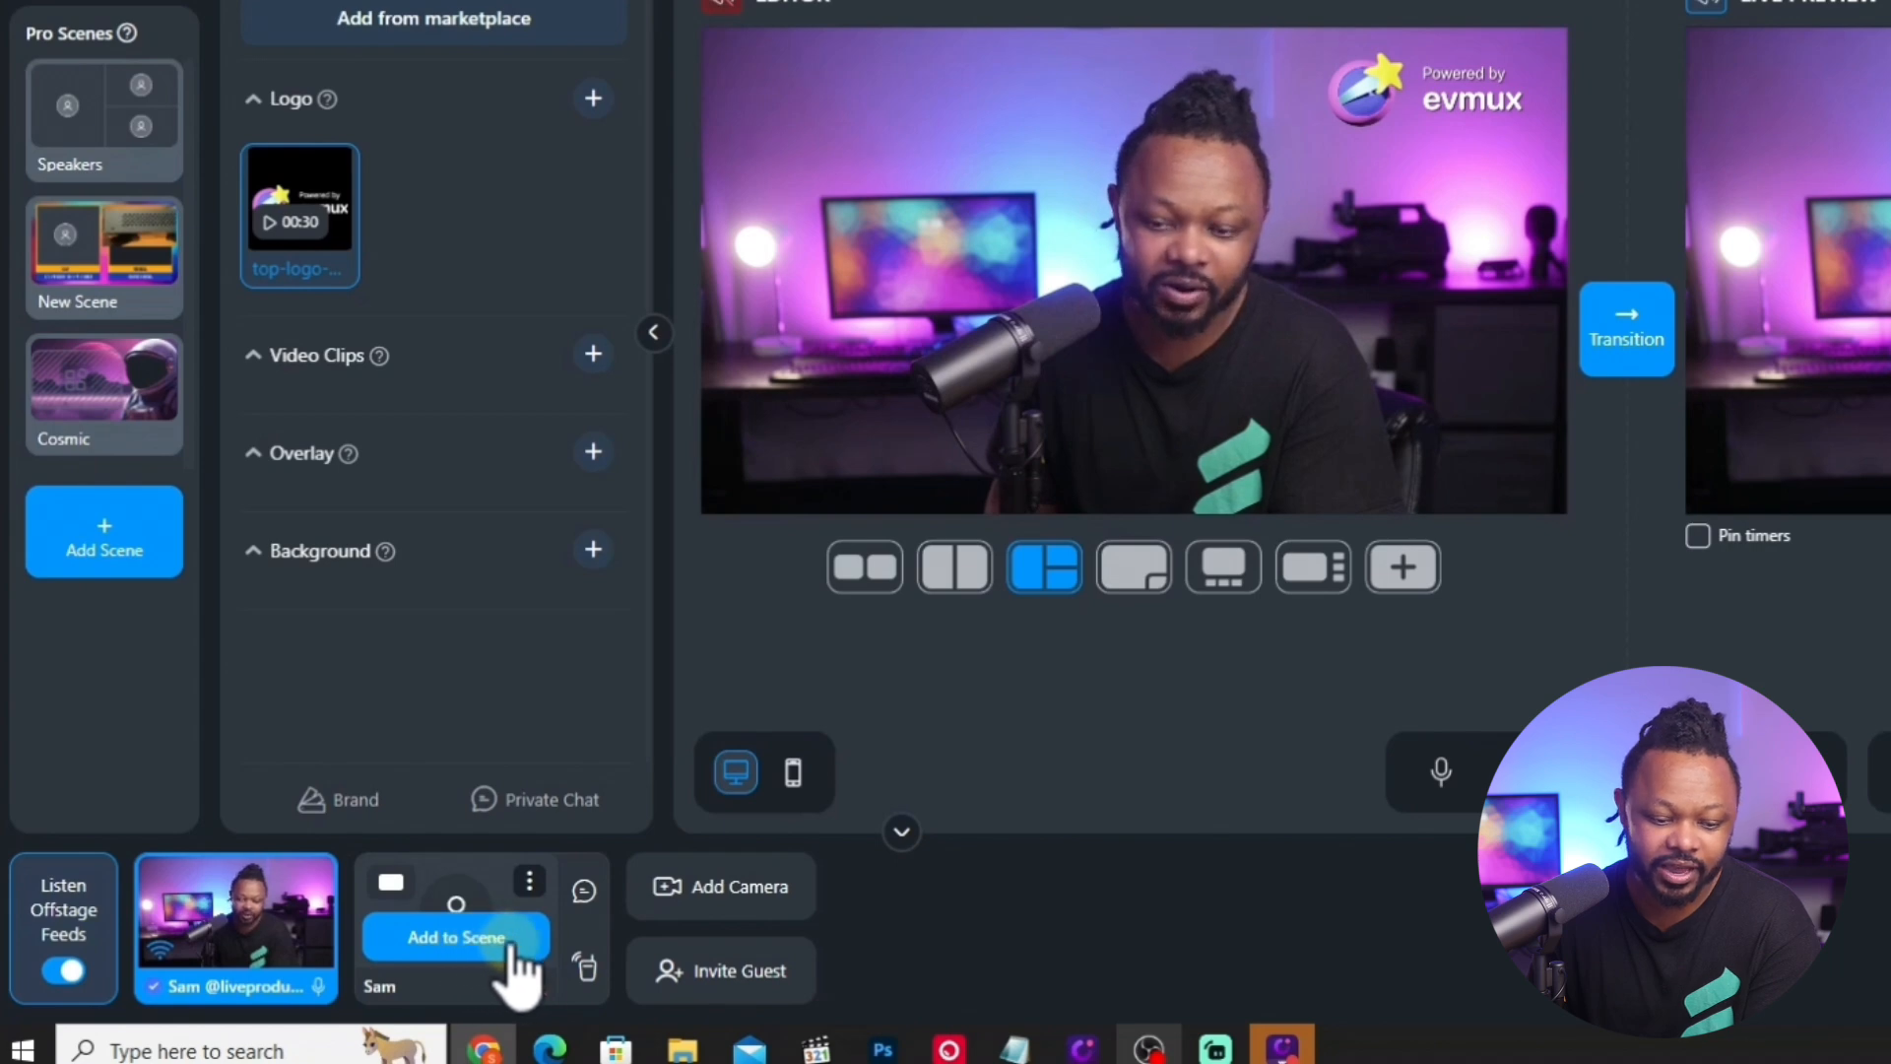
click(462, 937)
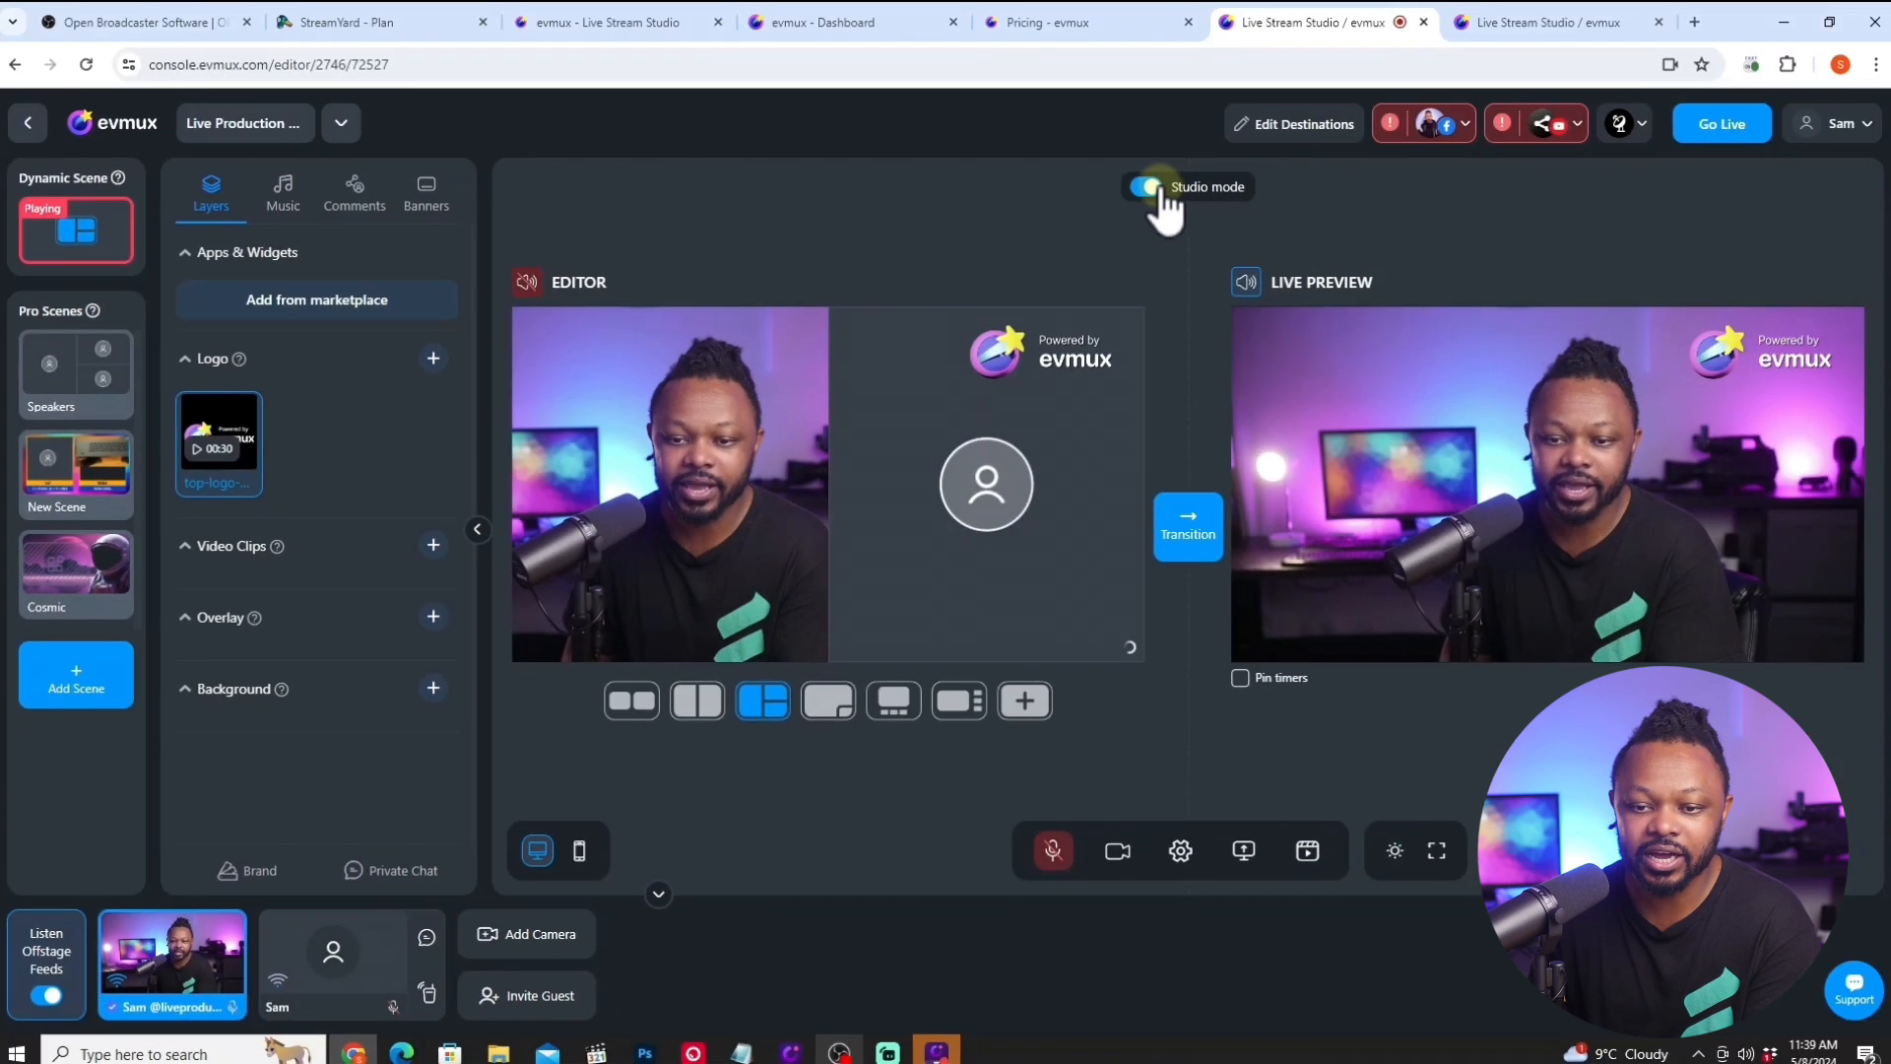
Leave Studio mode with the edited version and try three further layouts, ending on the large frame with a side column.
click(1160, 195)
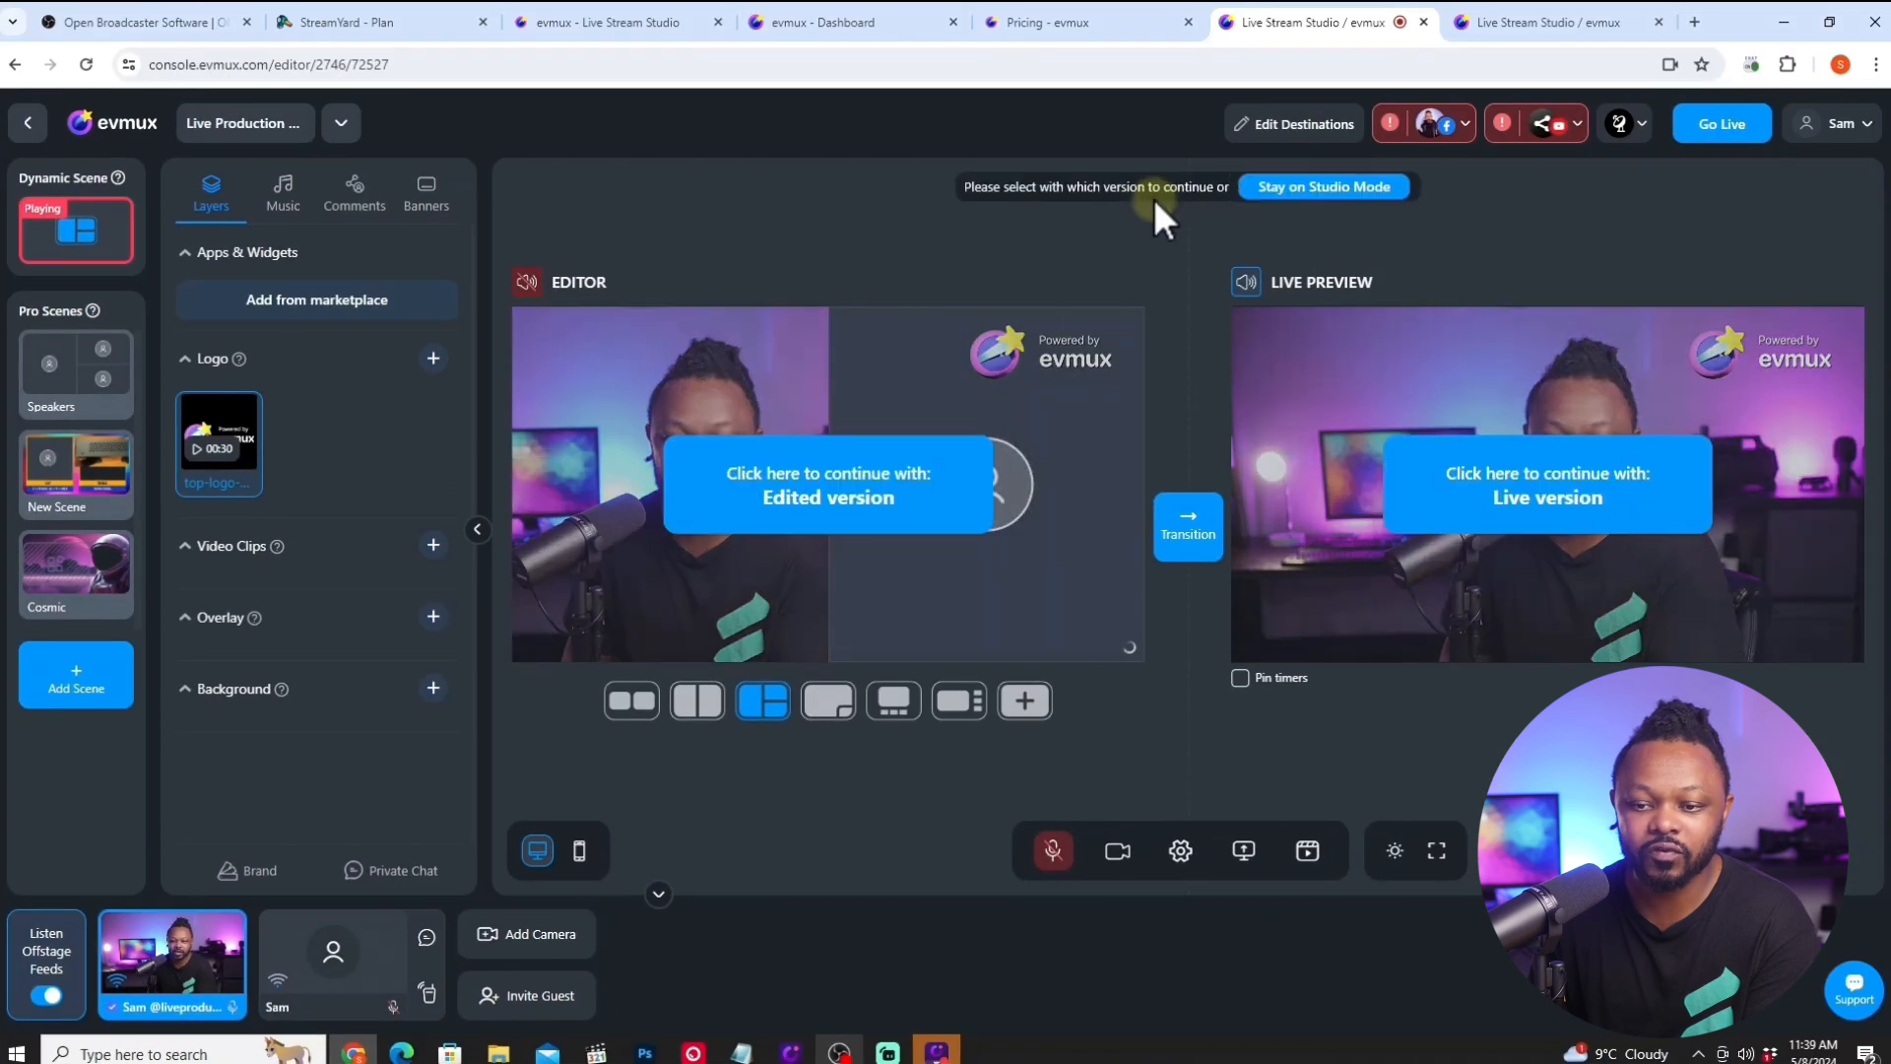
click(1251, 196)
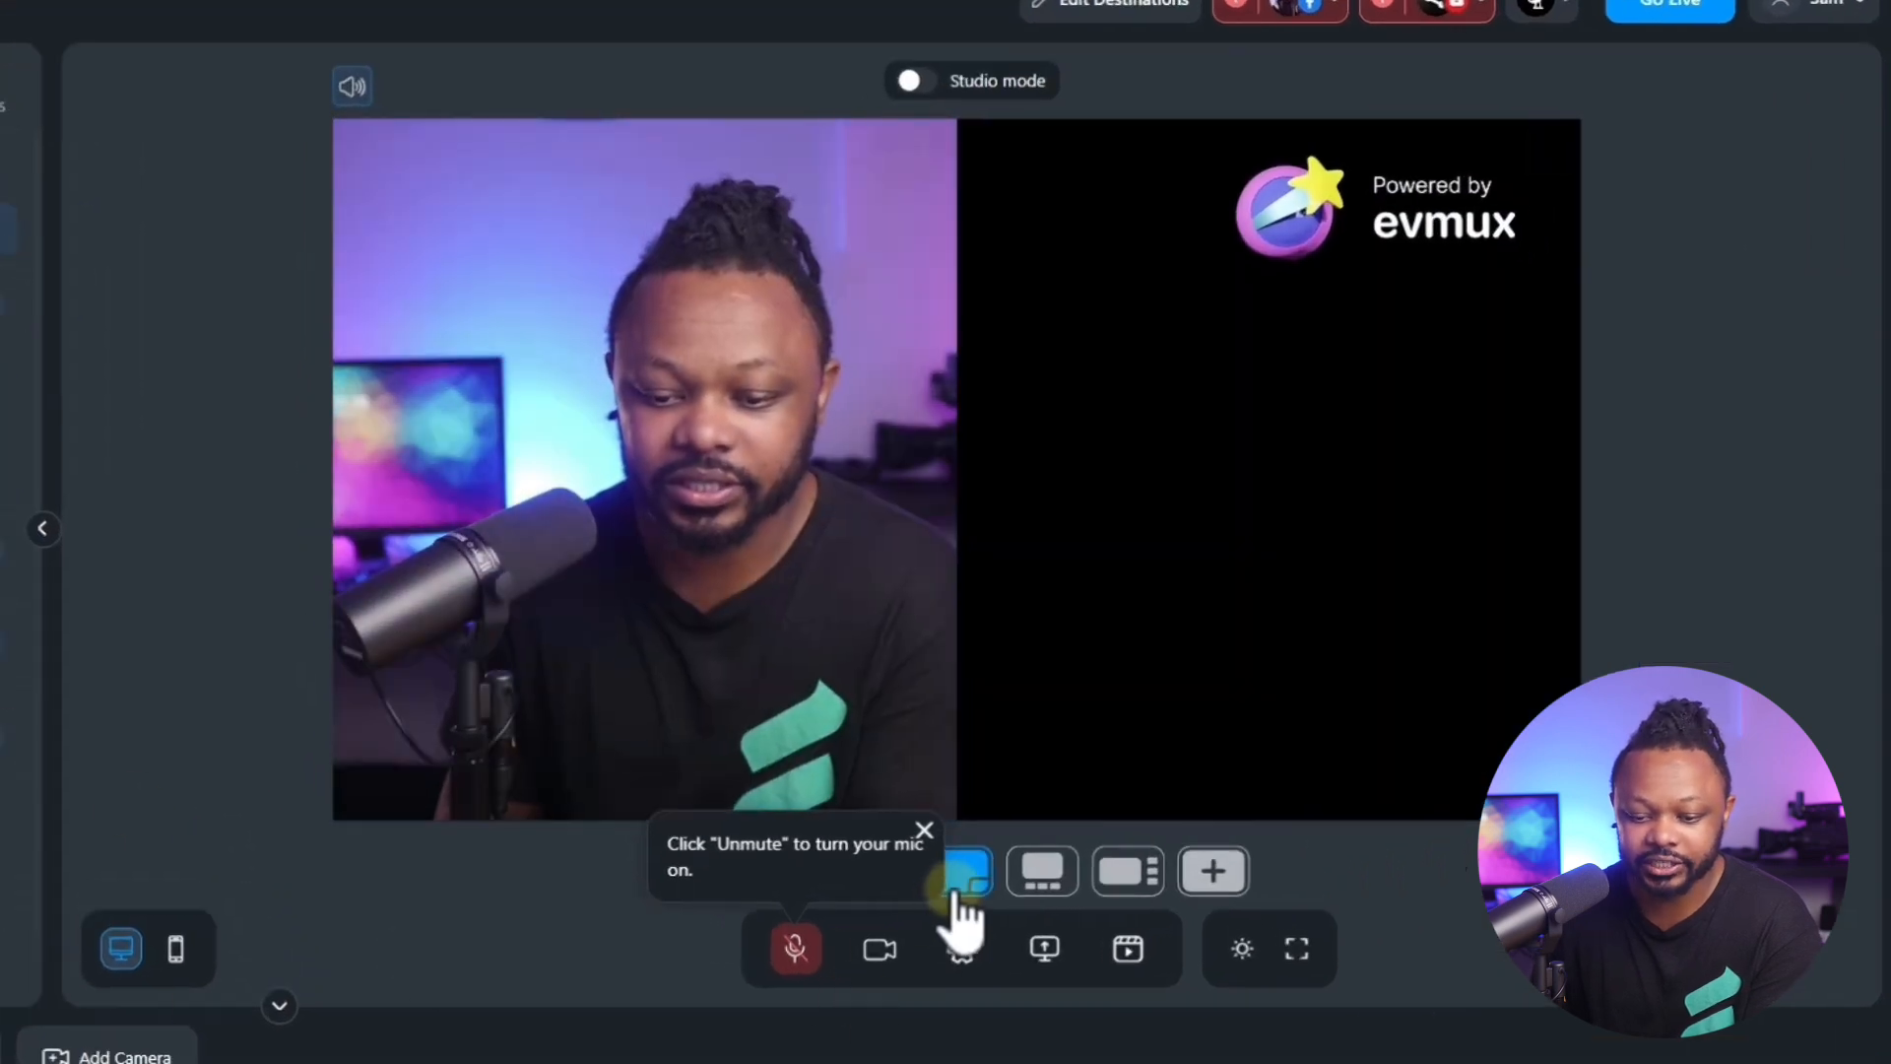
click(924, 831)
click(966, 873)
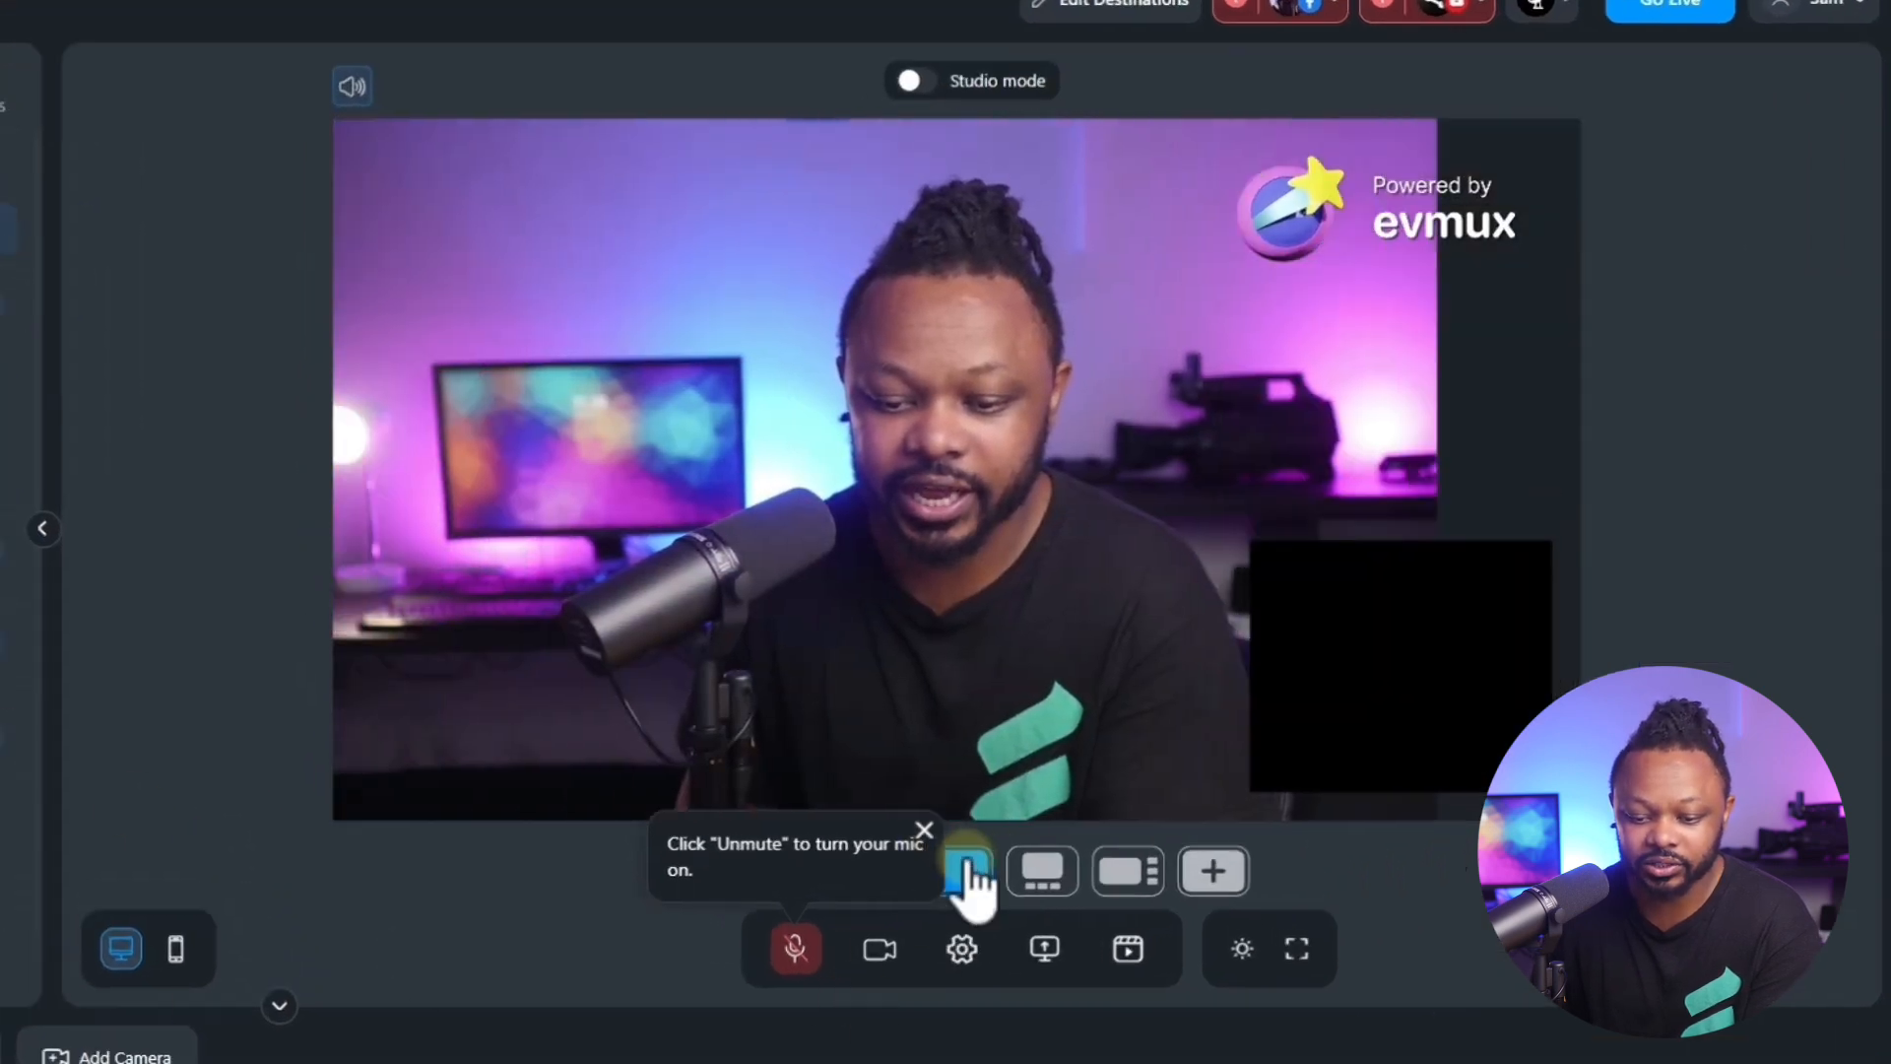
click(1042, 887)
click(1127, 870)
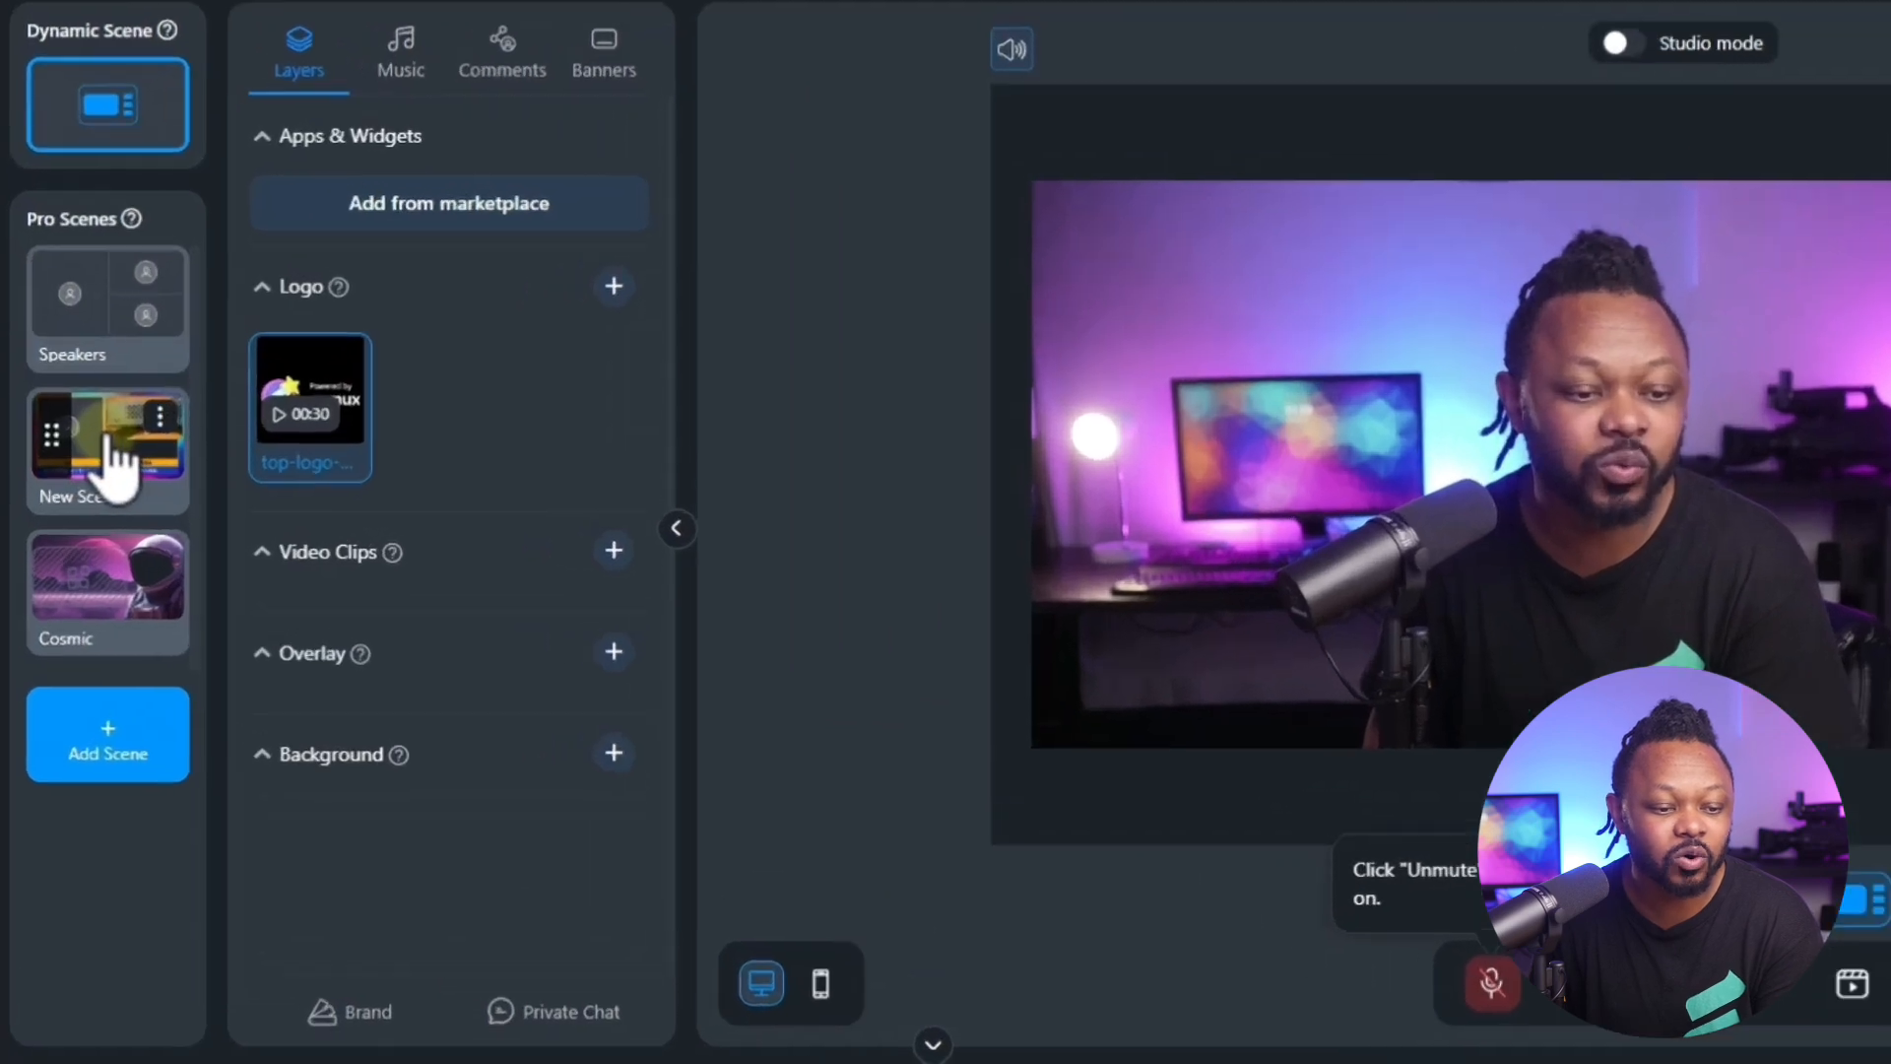
Show the pro scene New Scene, dismiss the unmute tip, and switch to the Speakers pro scene.
click(79, 471)
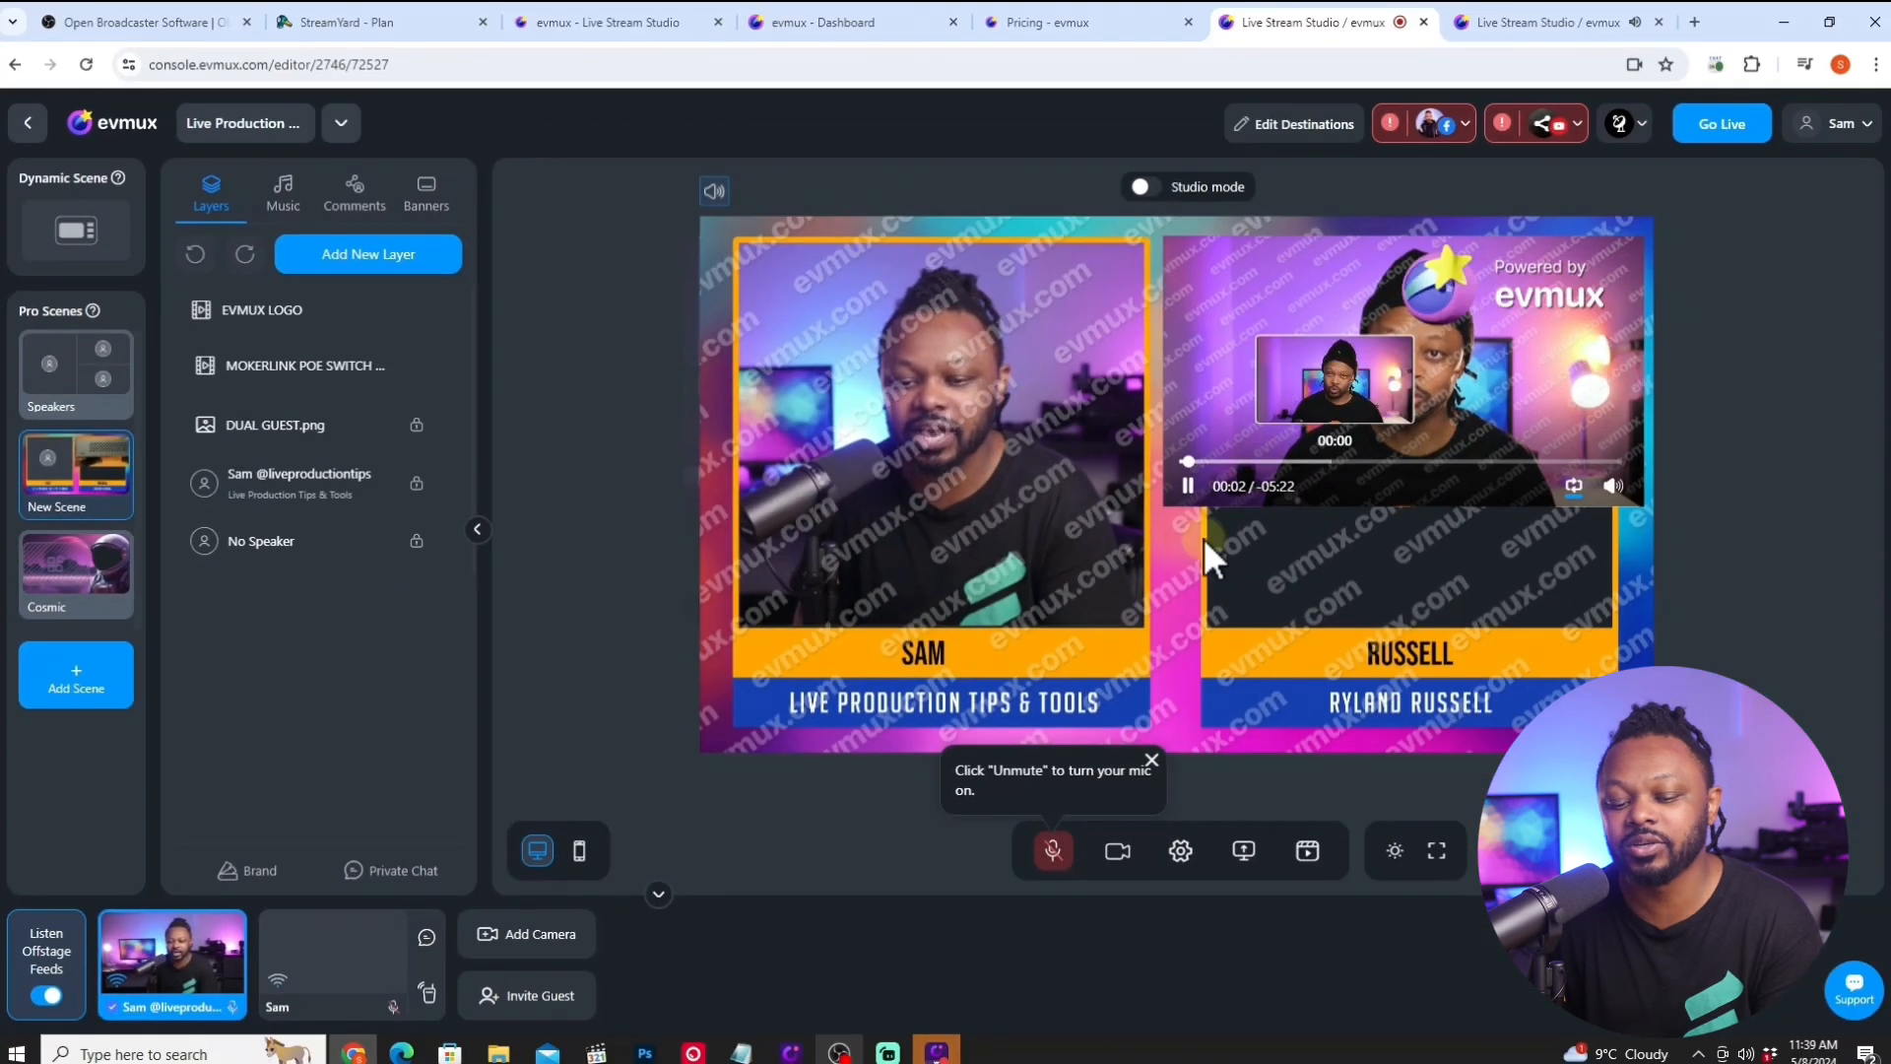
click(1152, 762)
click(77, 394)
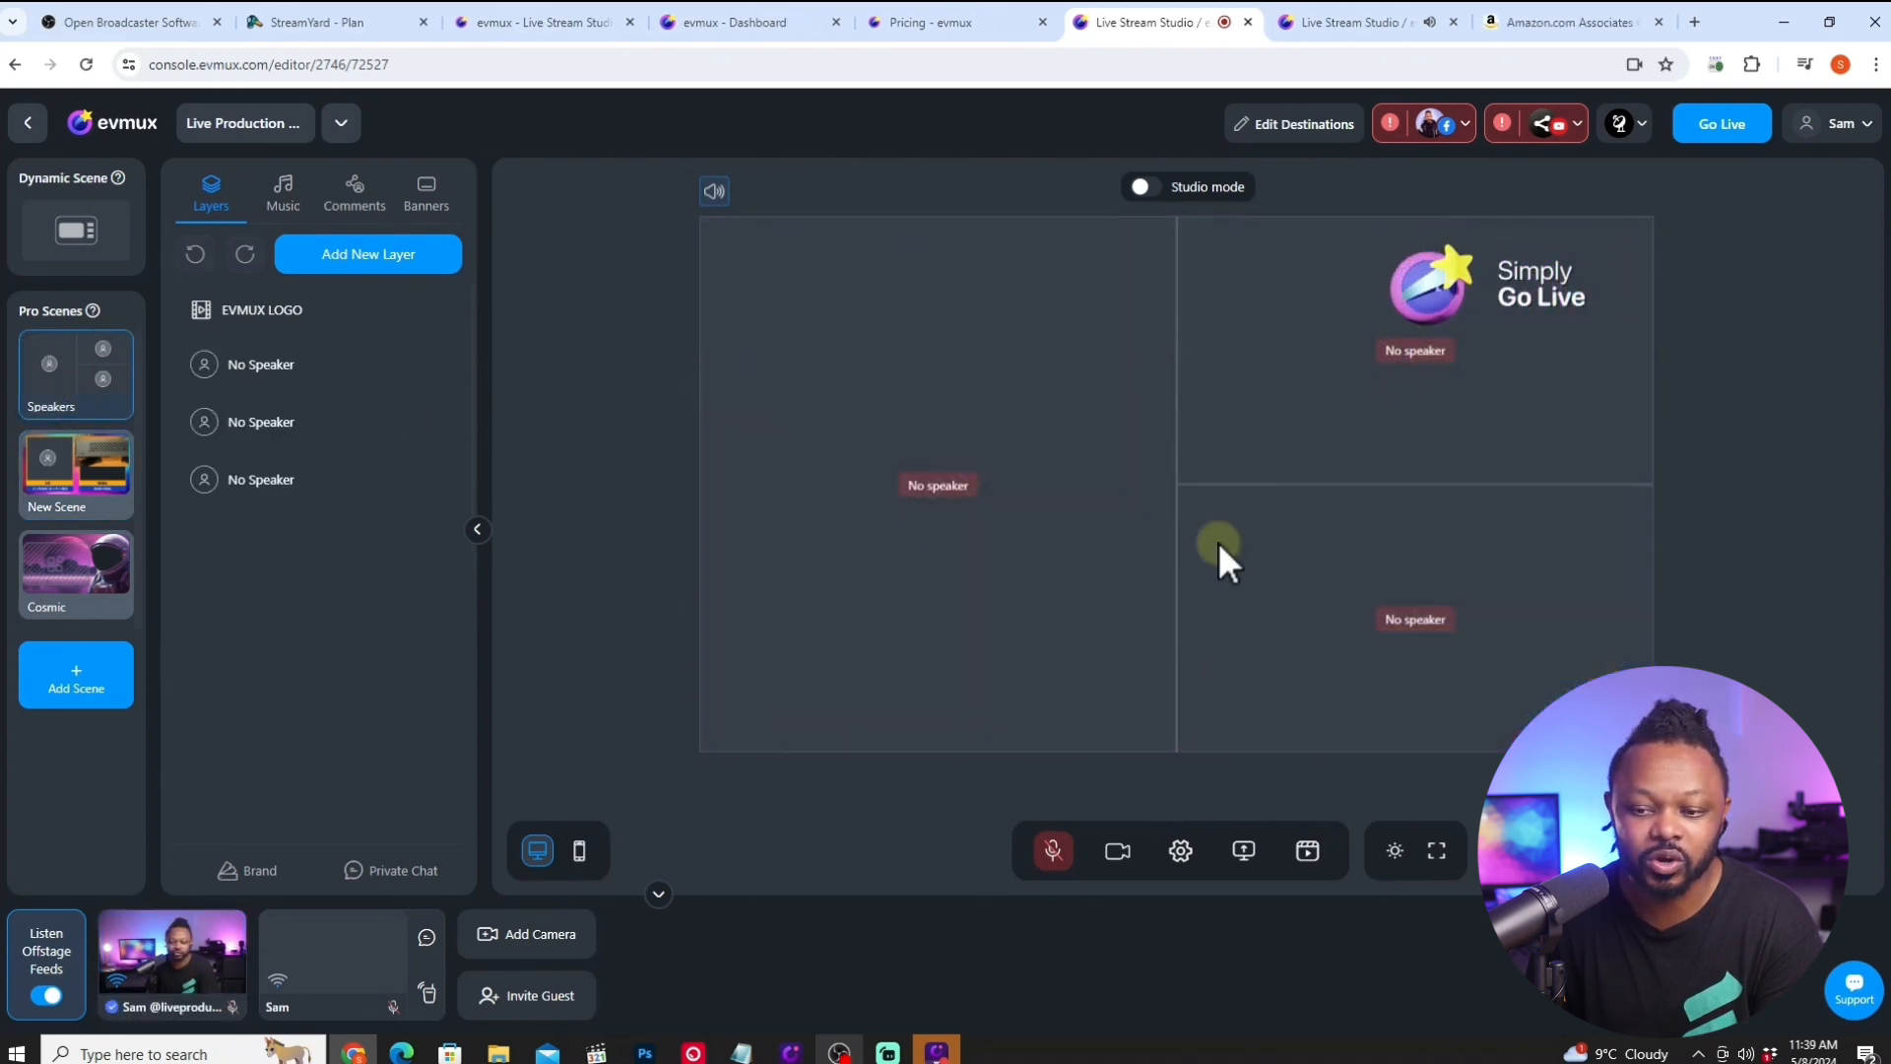
mouse_move(95, 311)
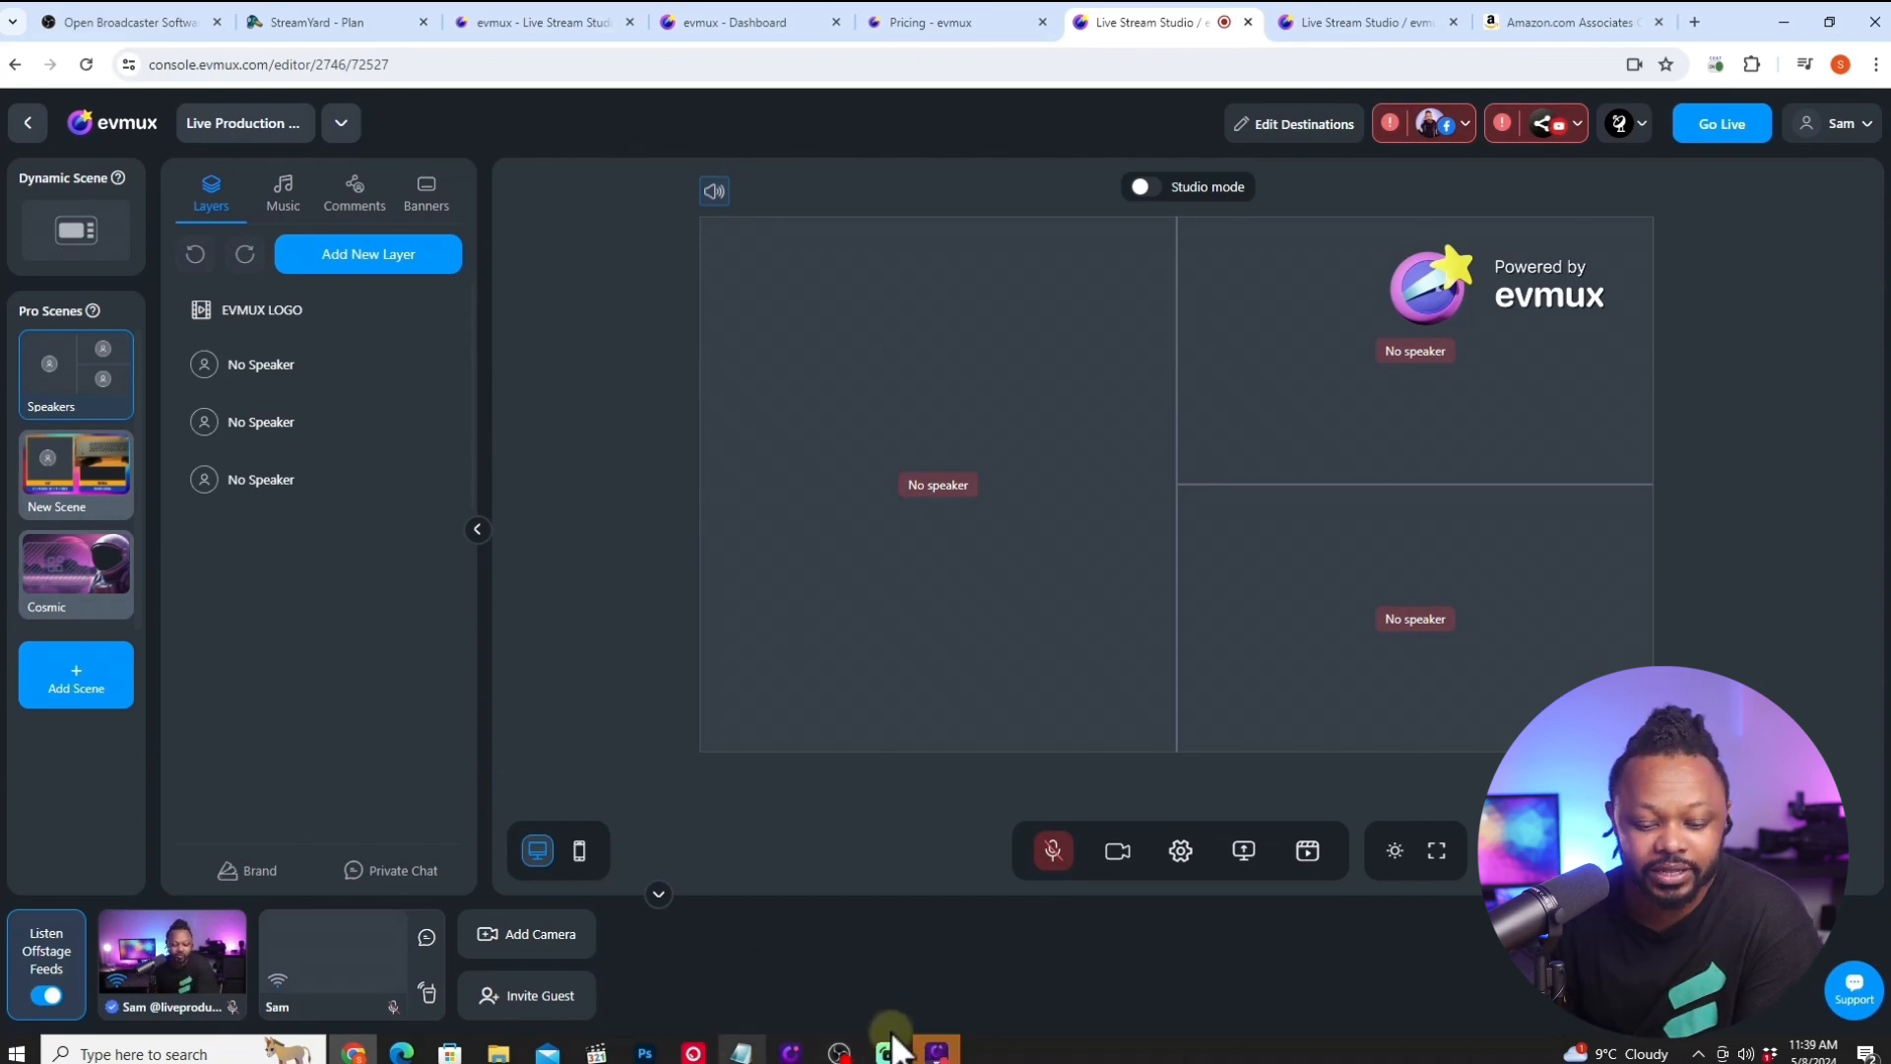
Check the INTRO COUNTDOWN scene in OBS Studio and return to the evmux studio.
click(839, 1050)
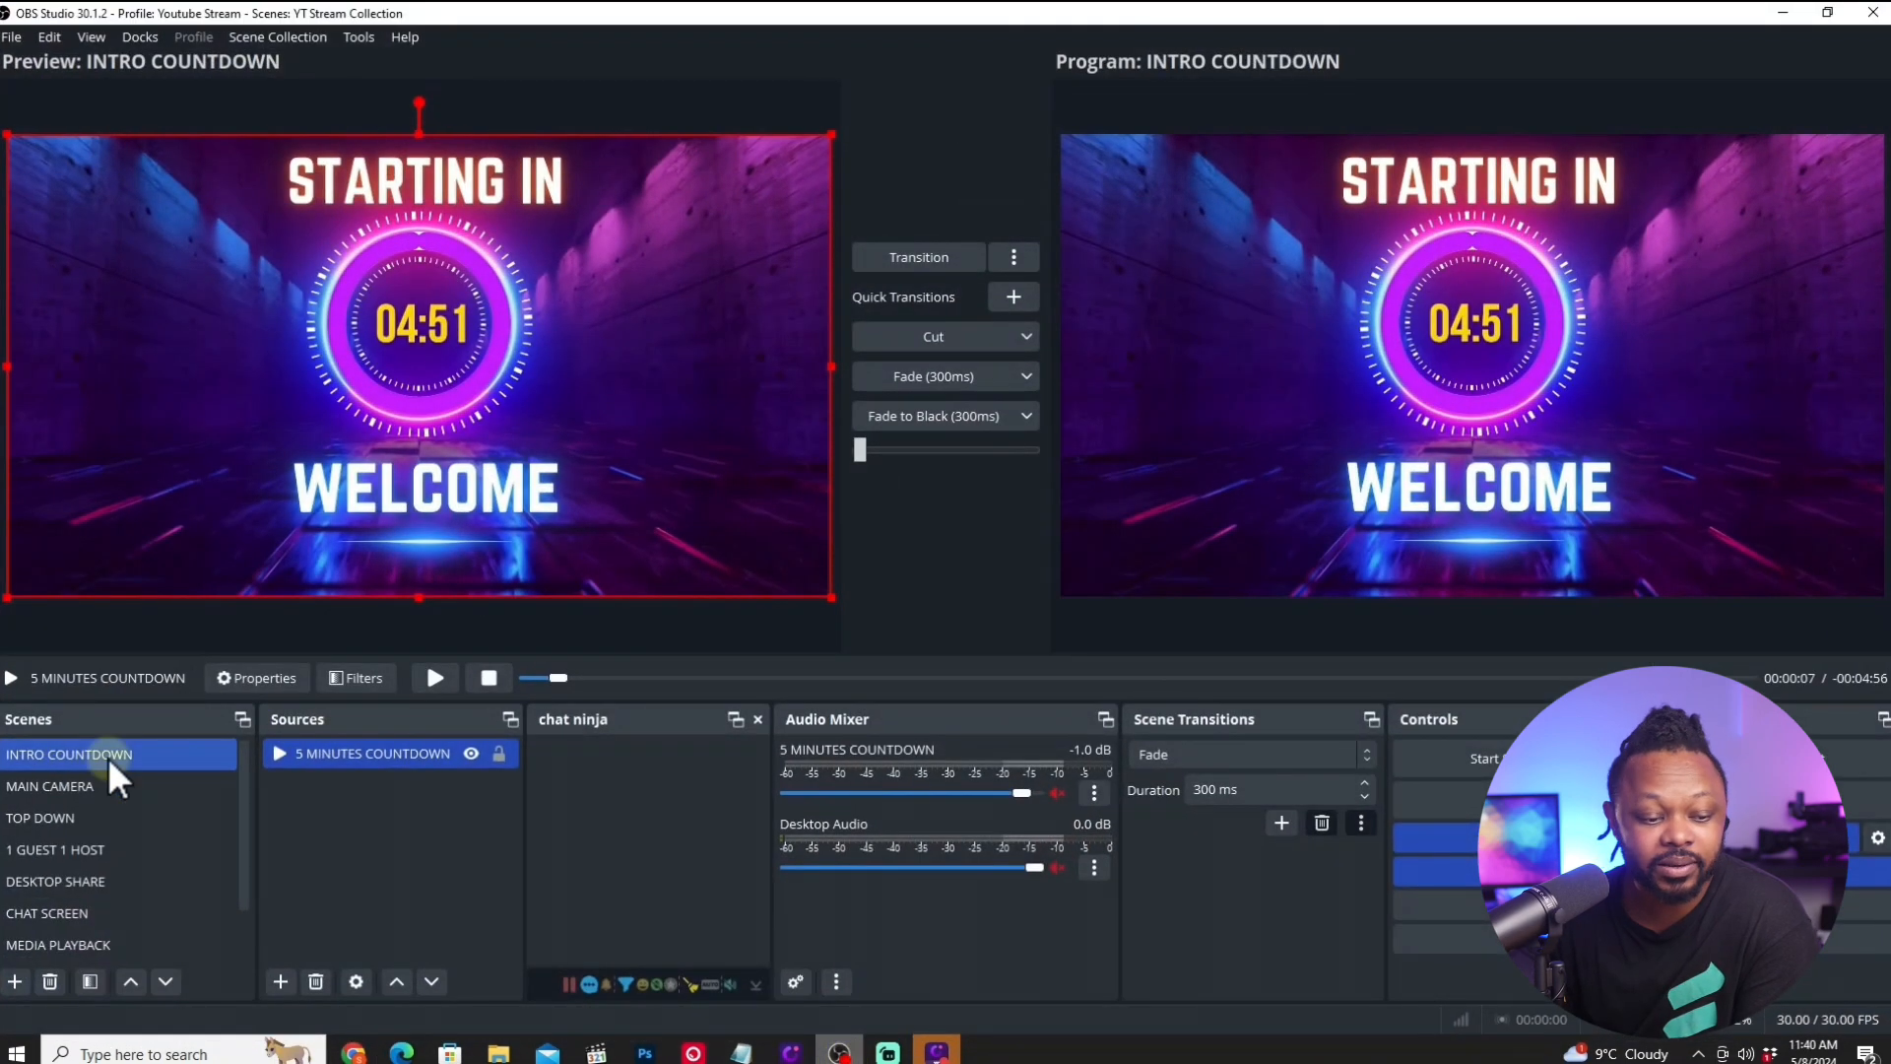
click(1785, 19)
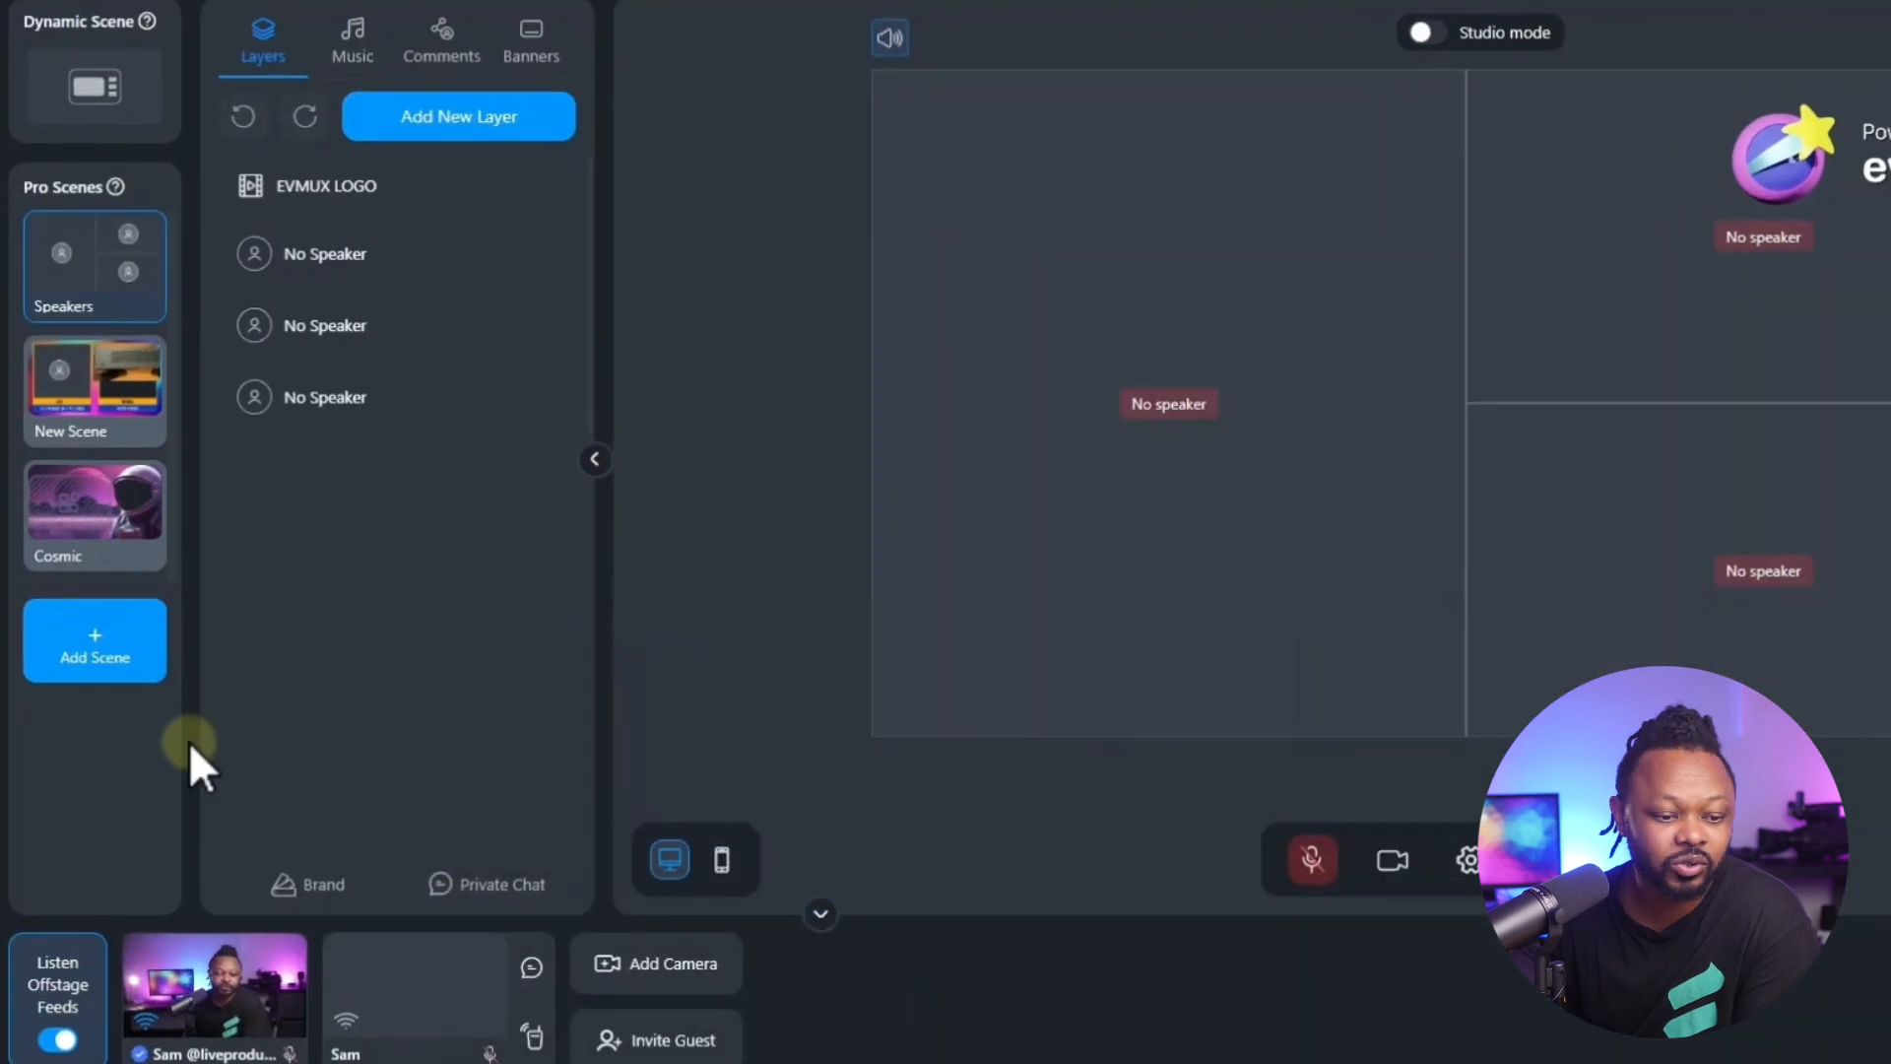
Create an empty pro scene named Welcome and remove the Speakers pro scene.
click(106, 650)
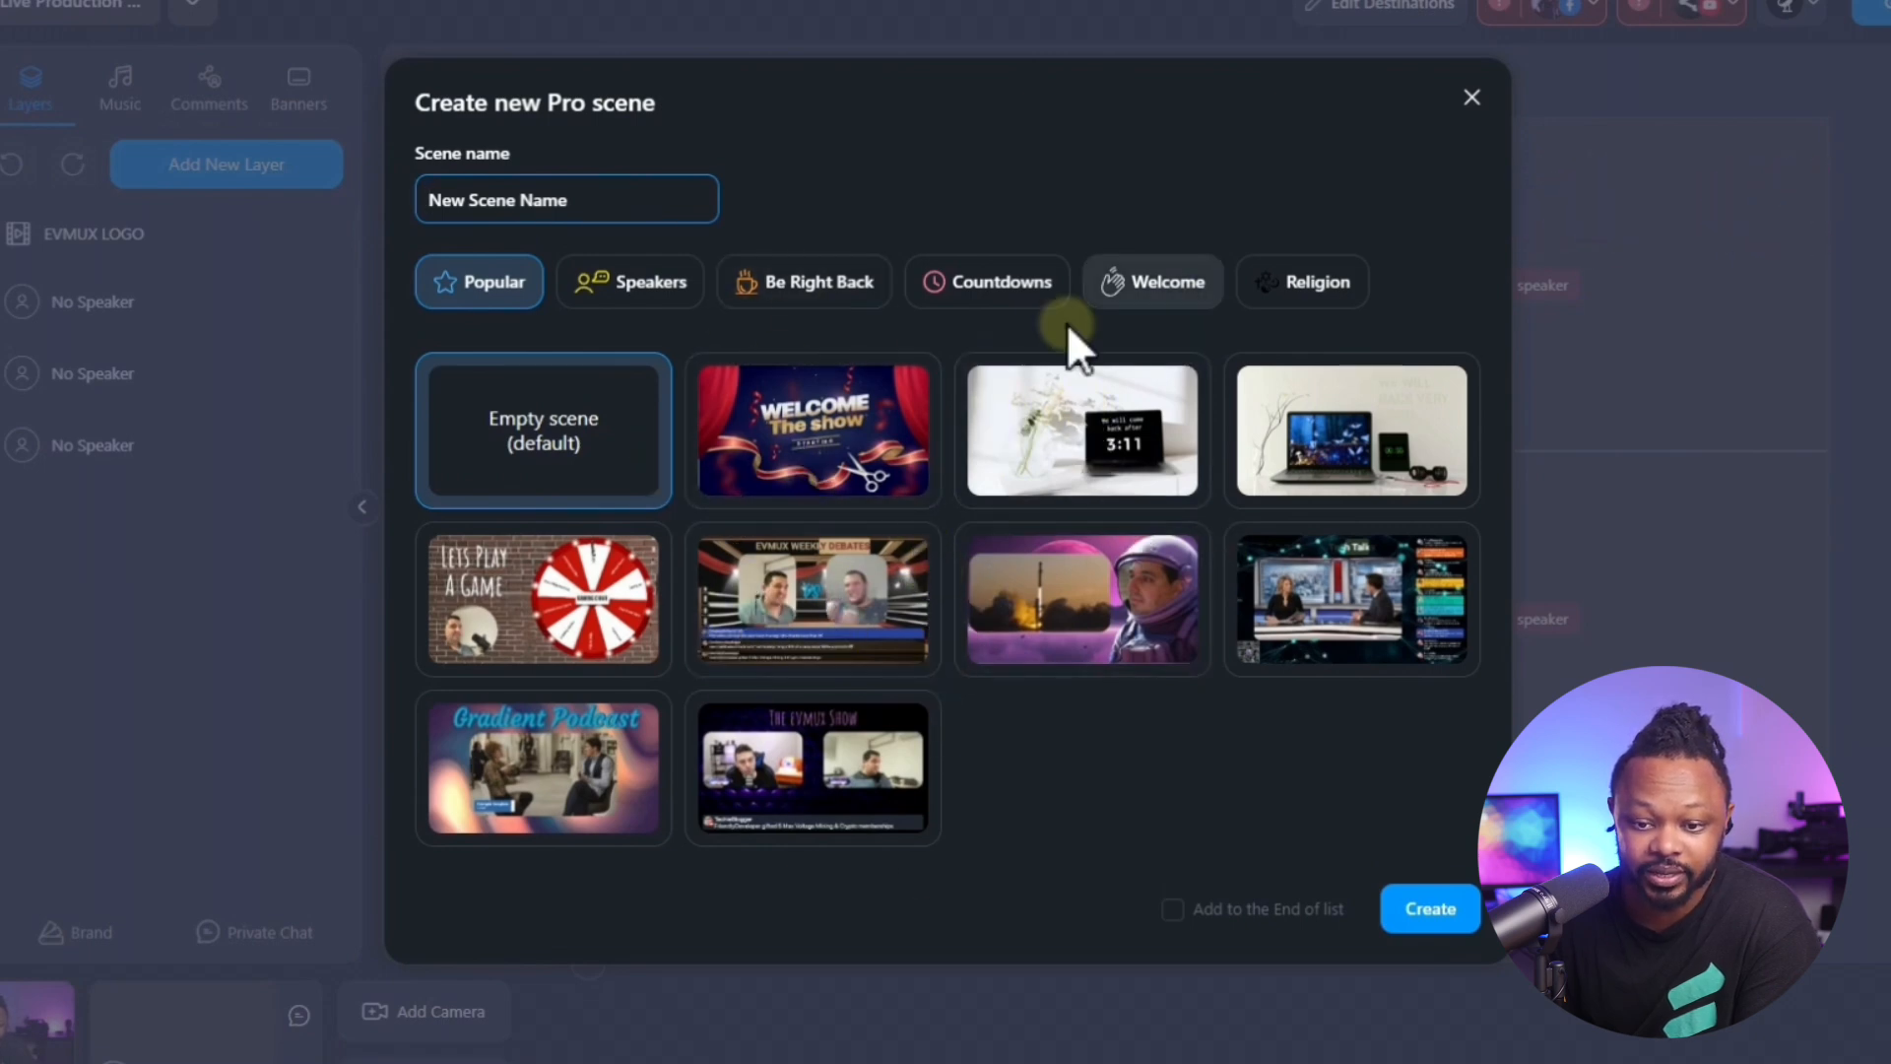
click(1168, 288)
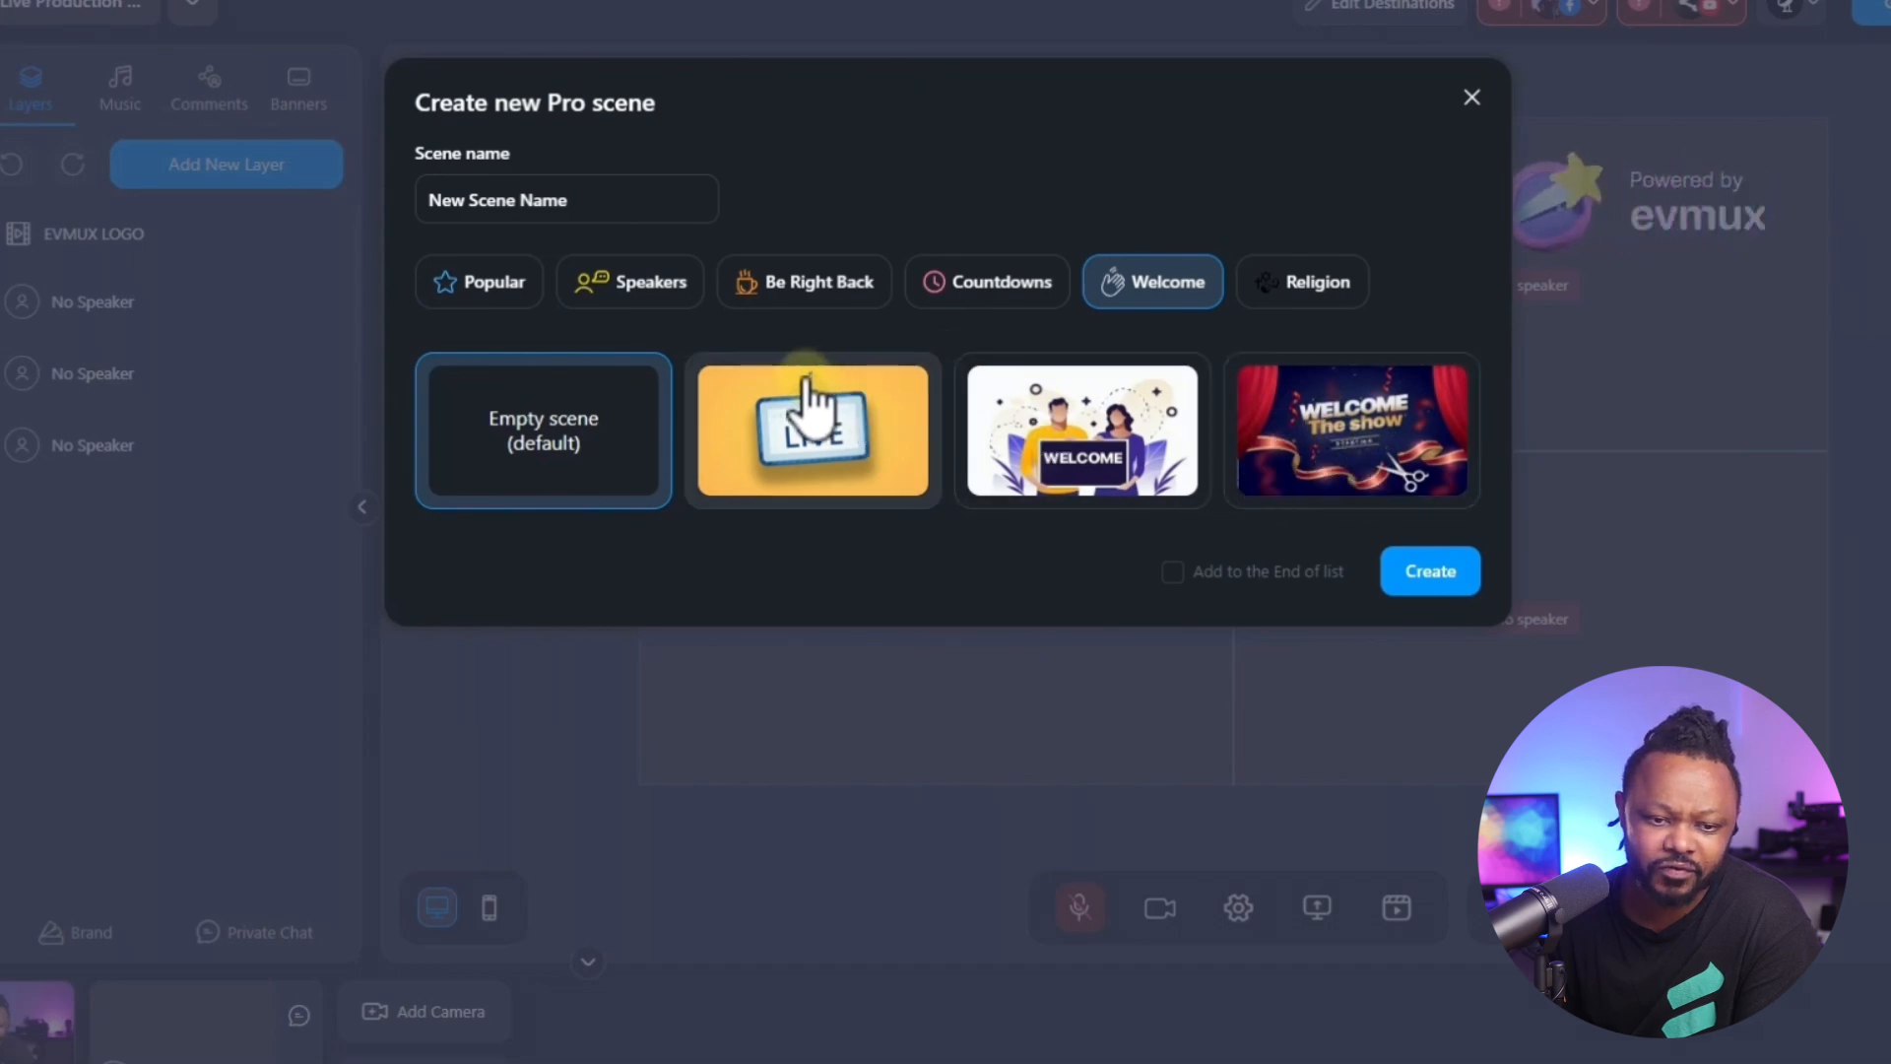
click(578, 197)
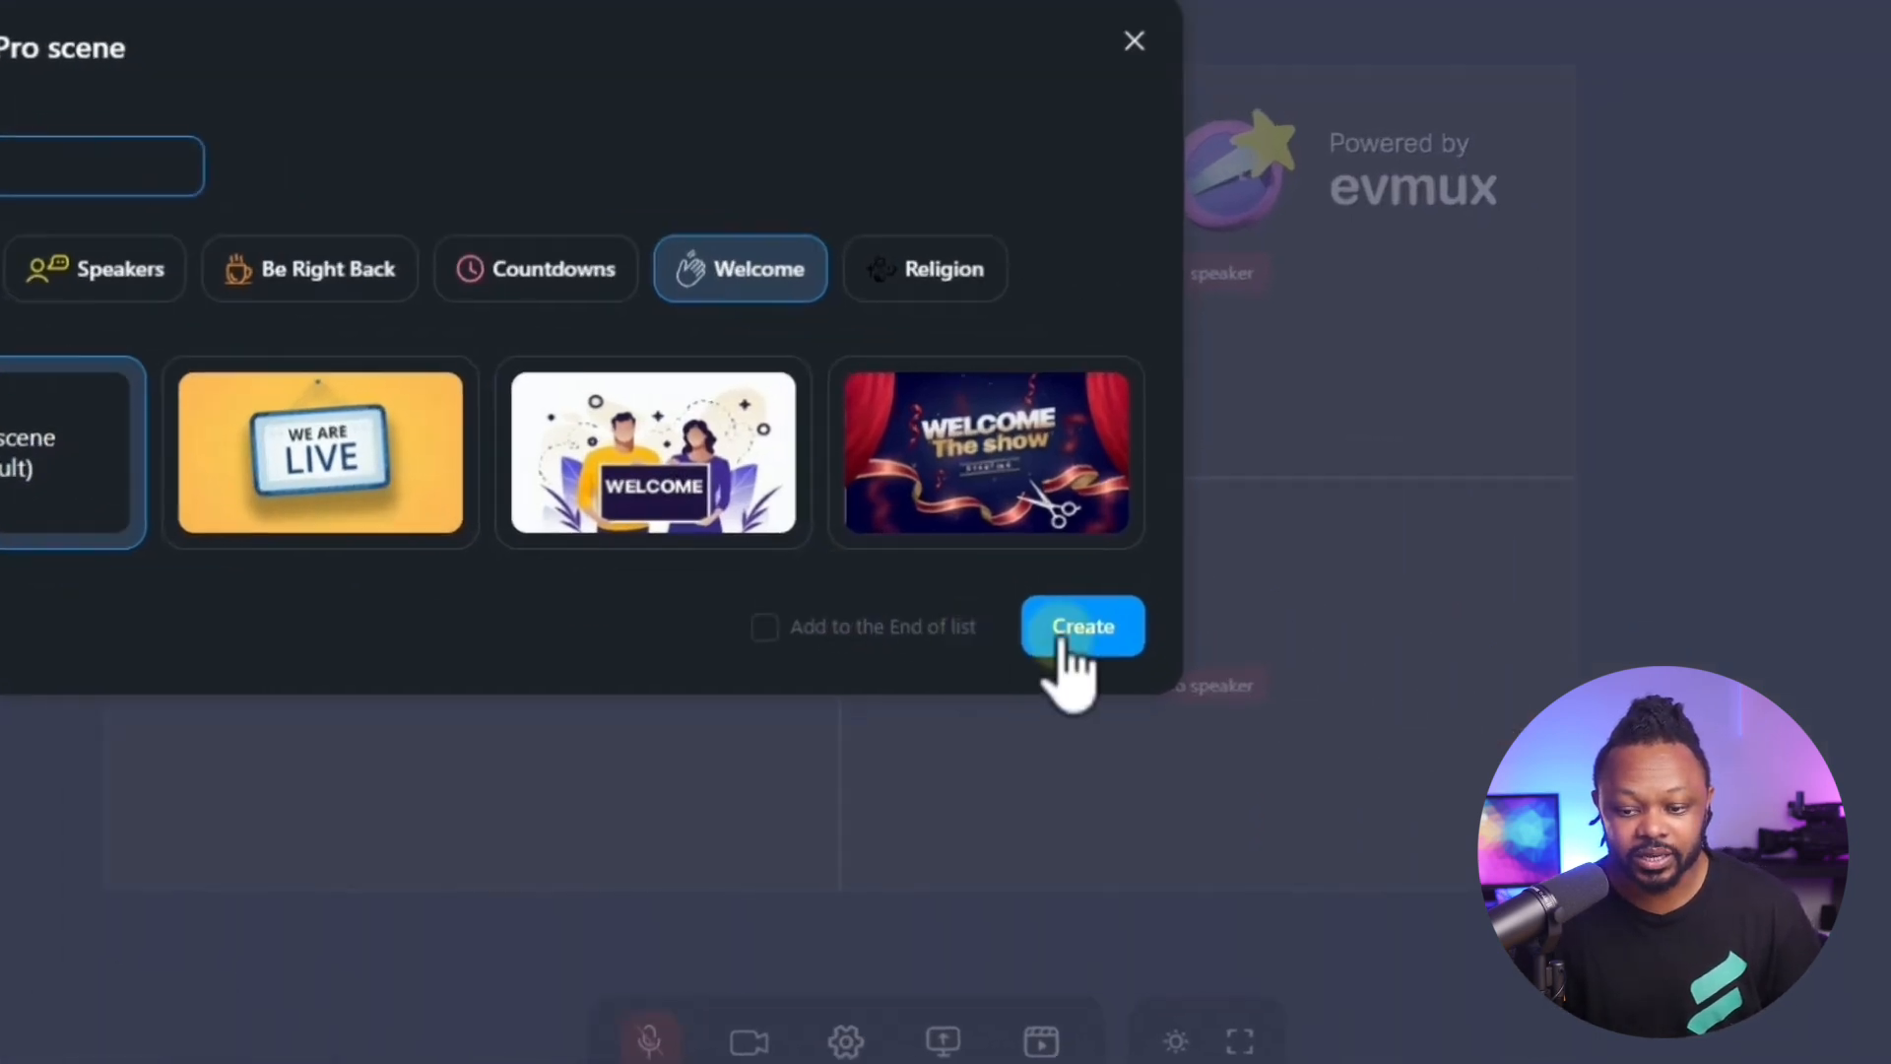
click(1068, 635)
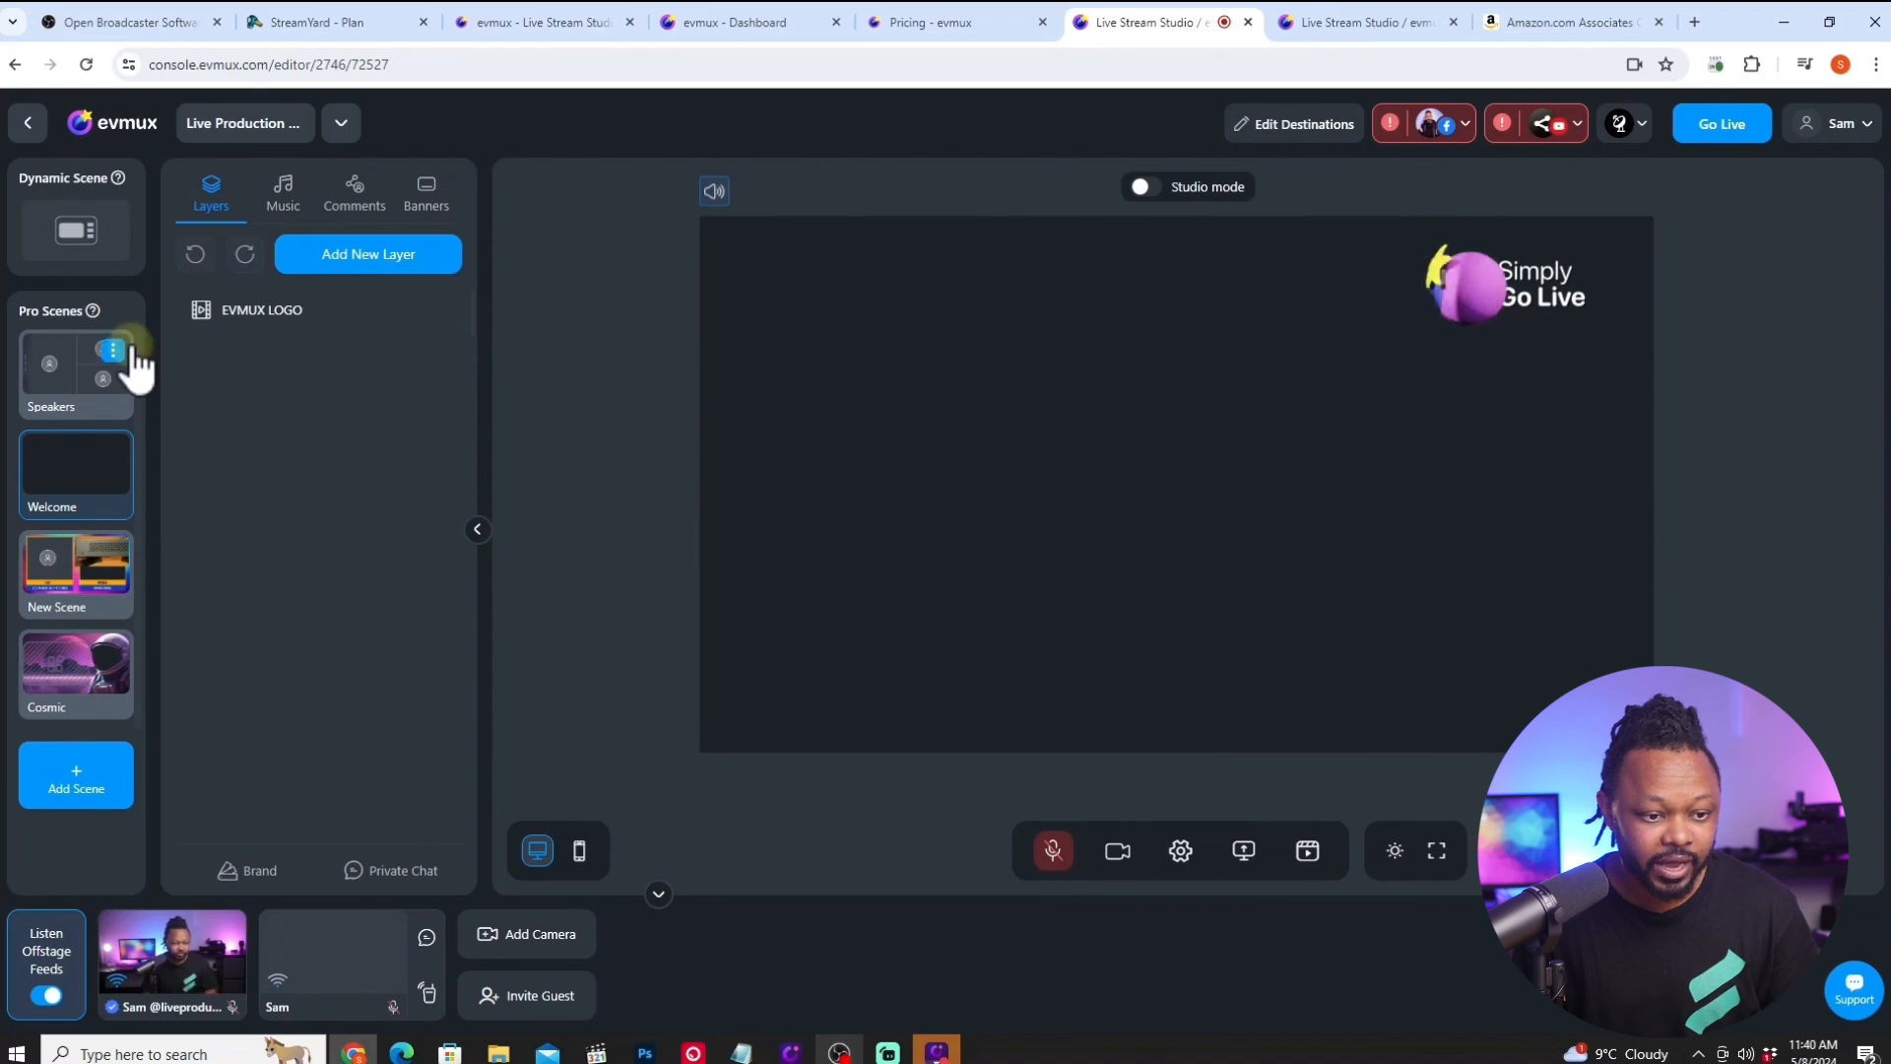
click(112, 351)
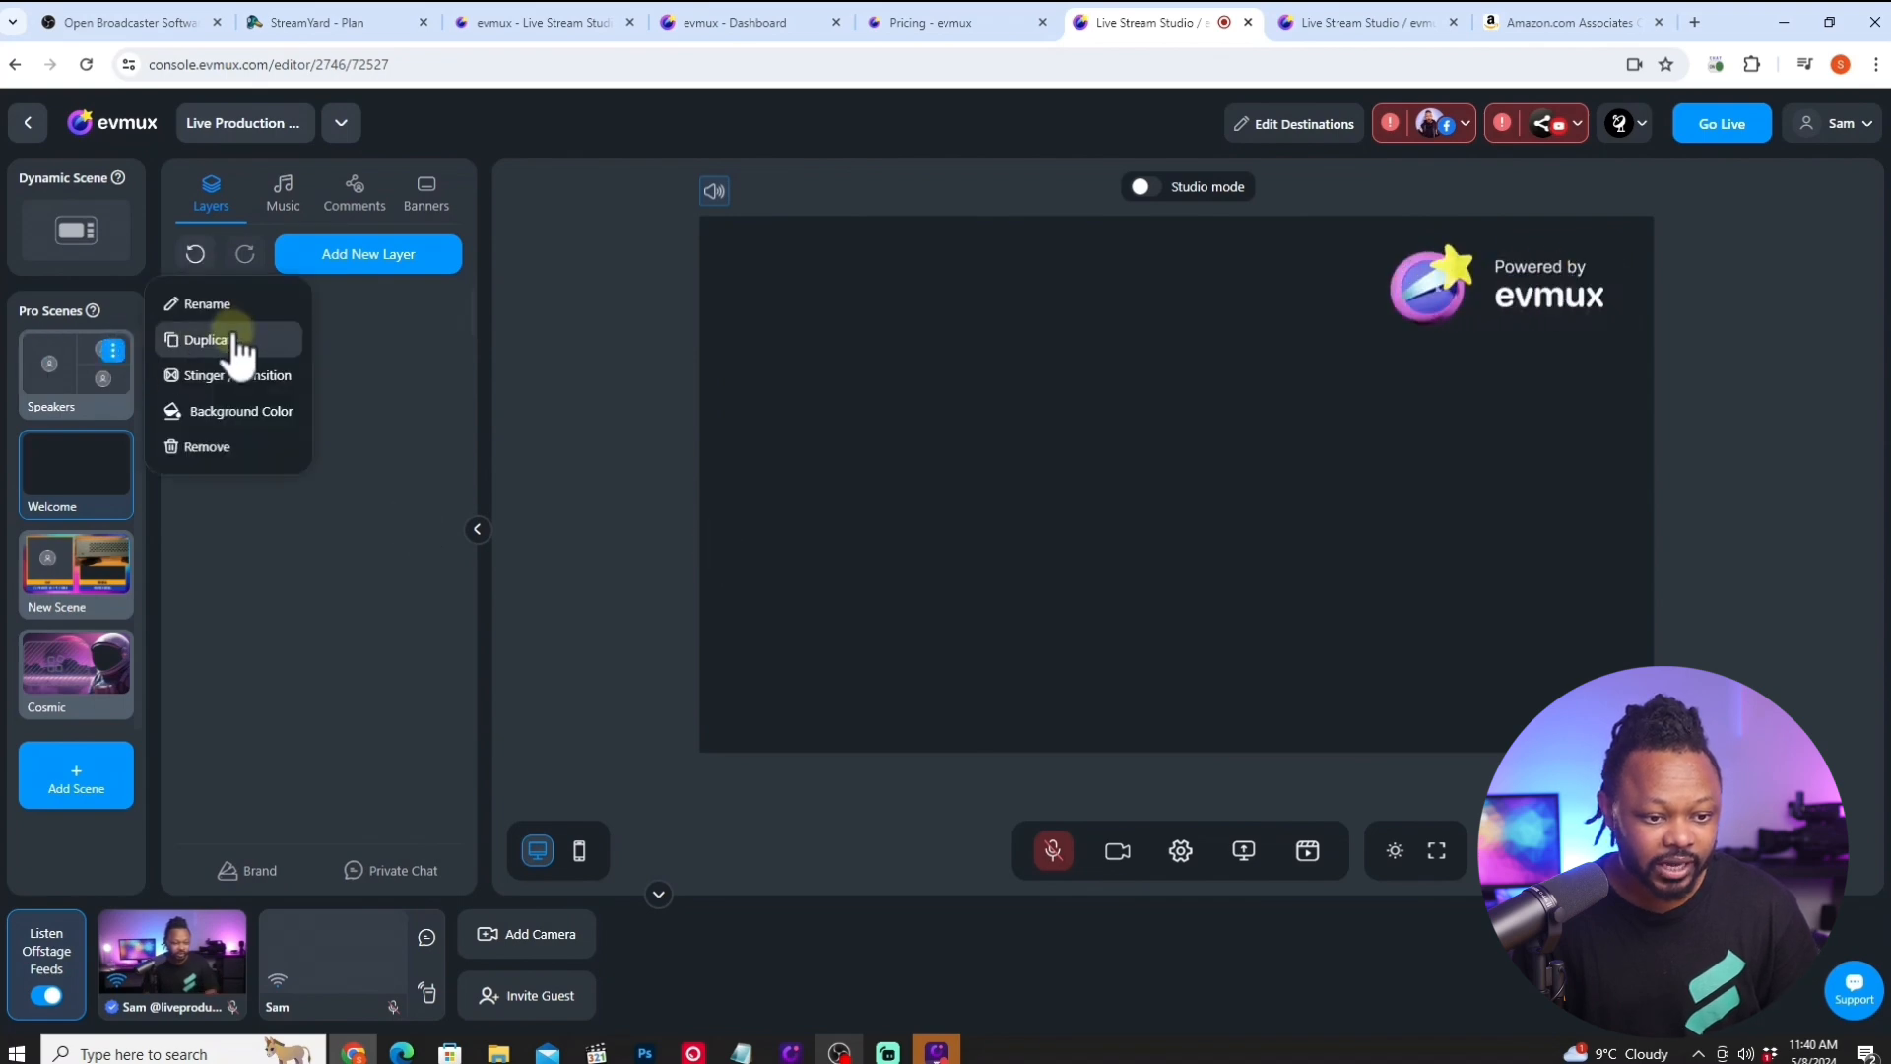
click(227, 442)
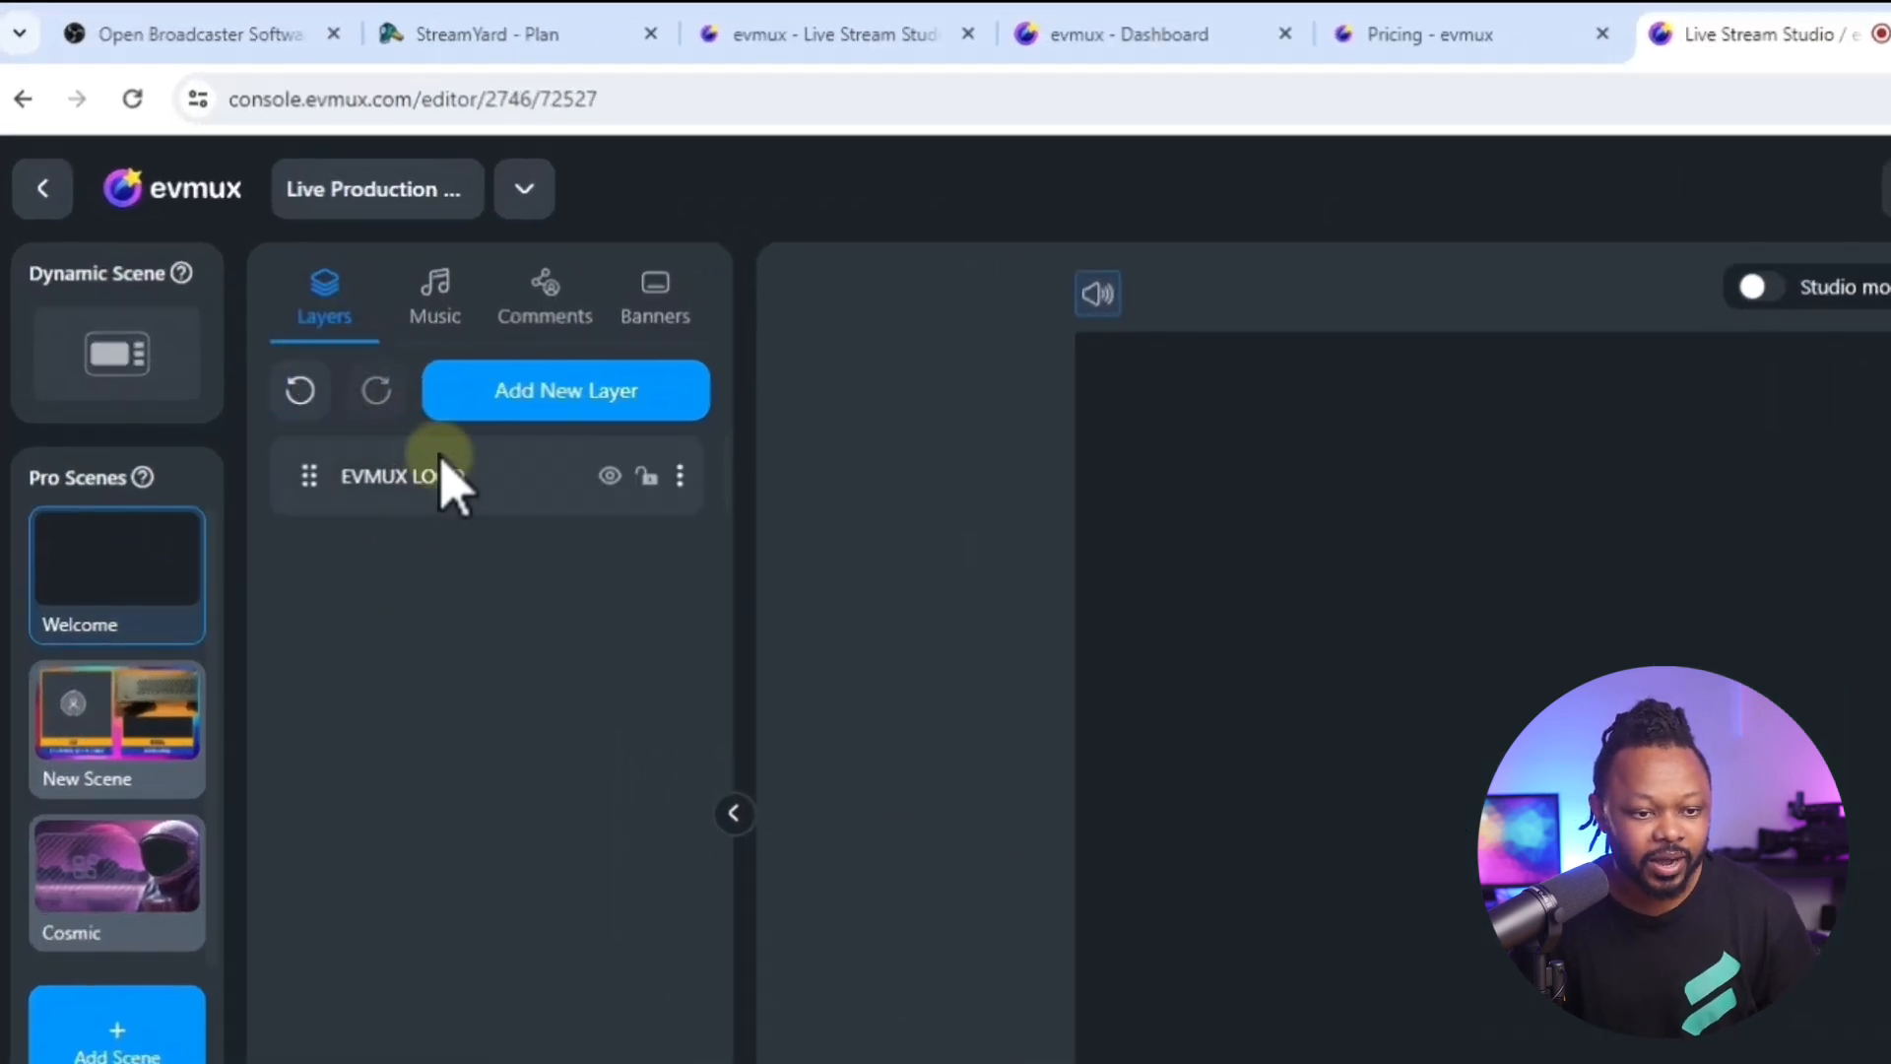
Upload the video IN THE LOOP 5 MINUTES COUNTDOWN TIMER from the BACKUP ONE (E:) drive as a media file for a new layer.
click(532, 409)
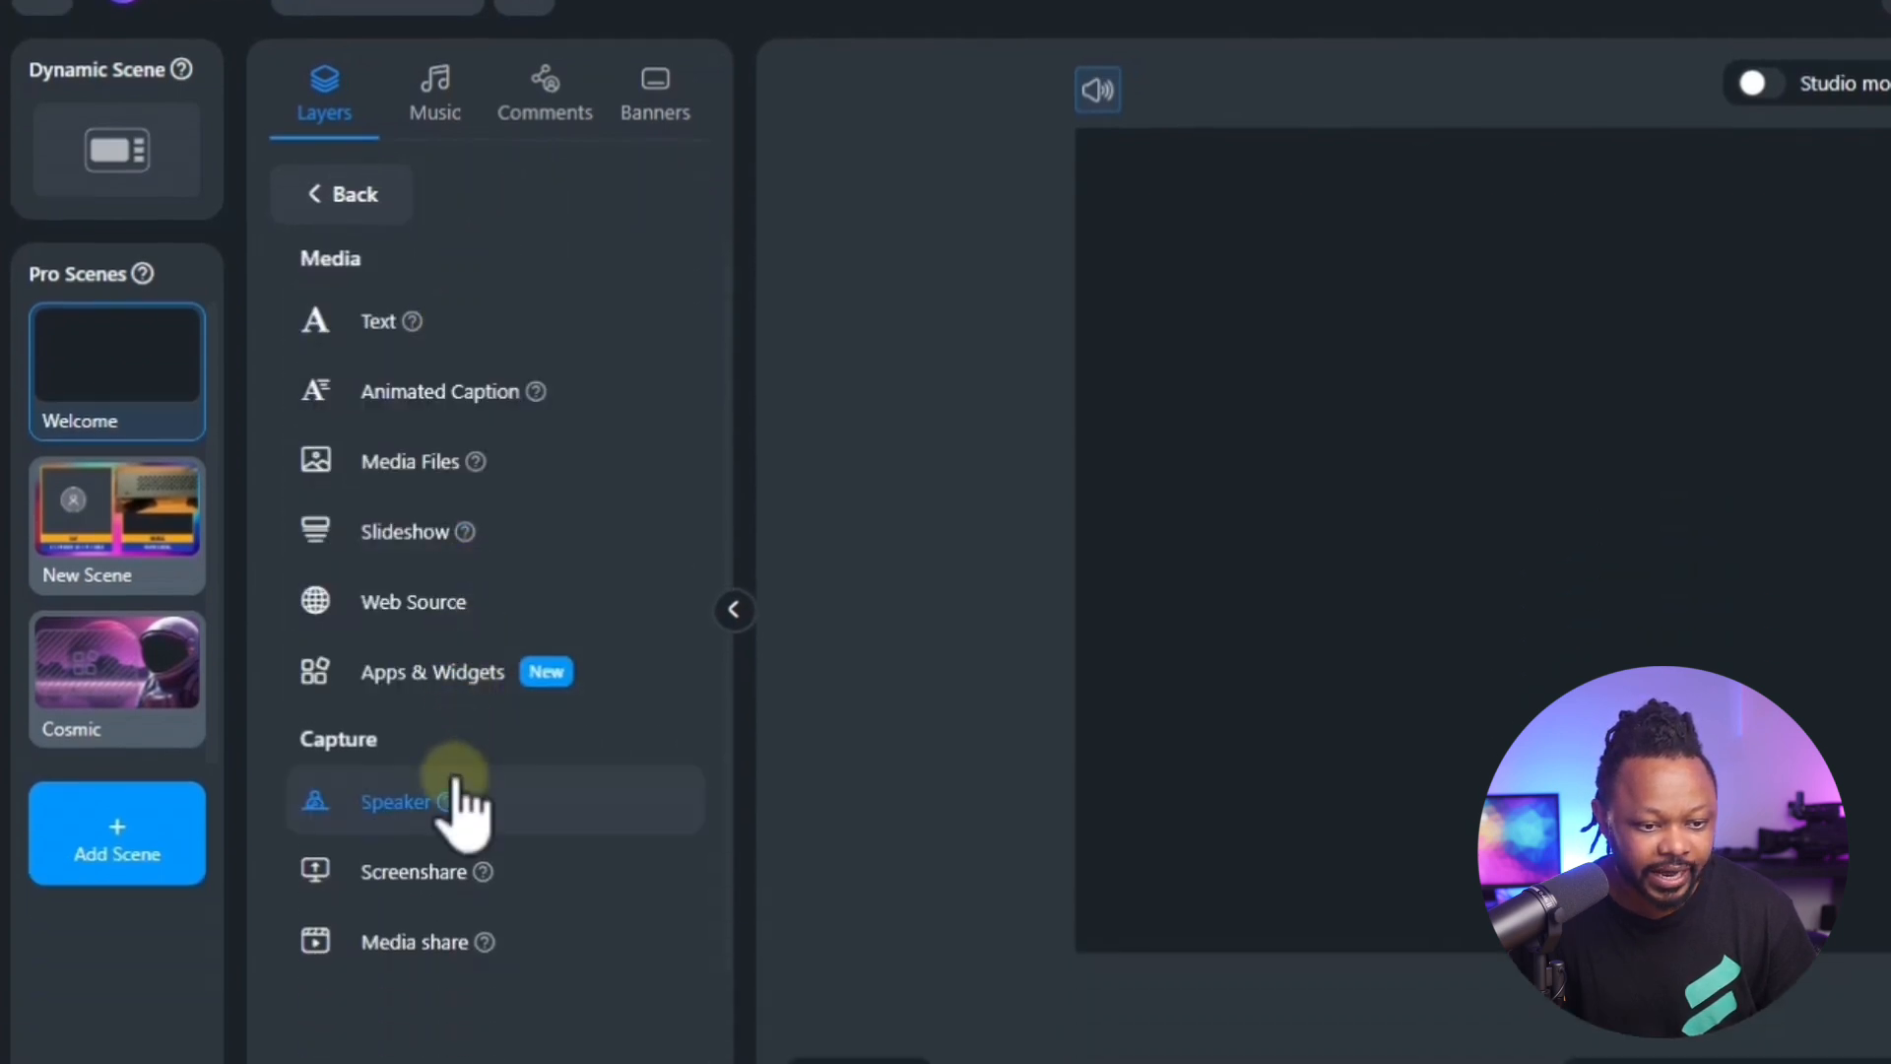
click(433, 463)
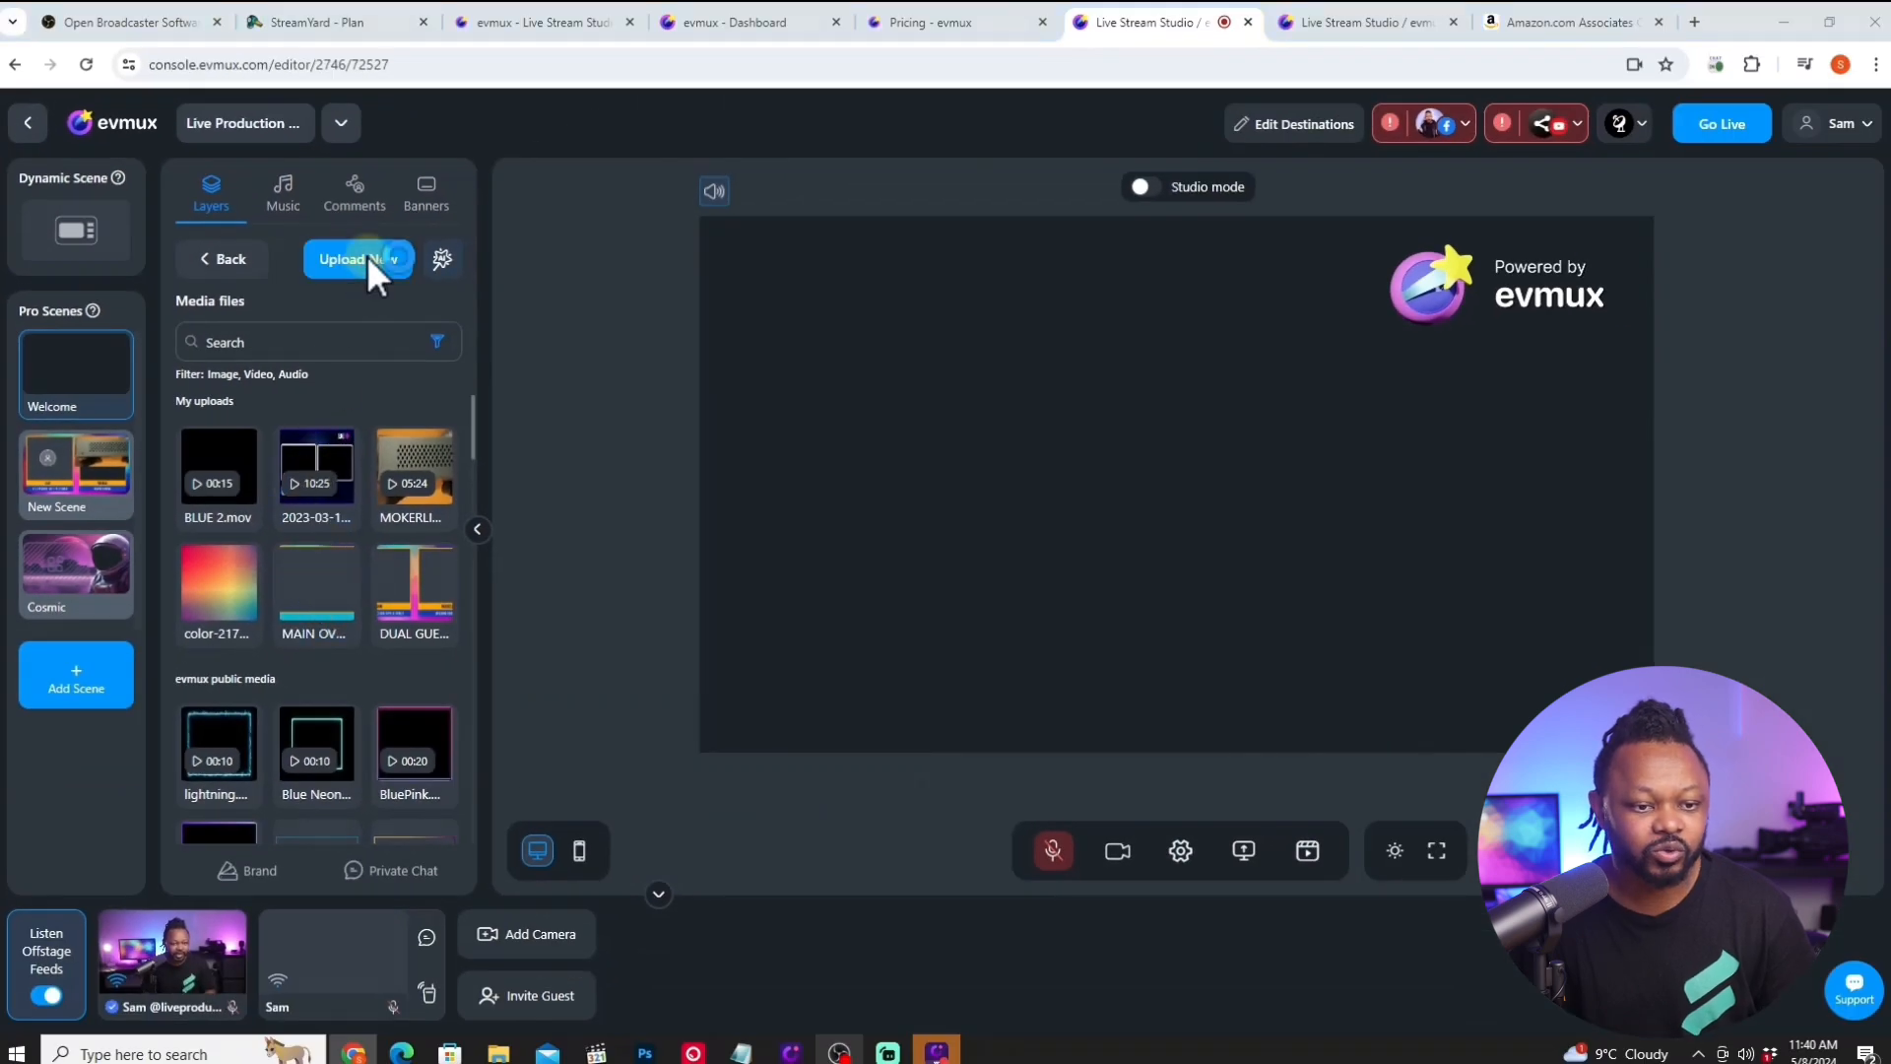
click(366, 258)
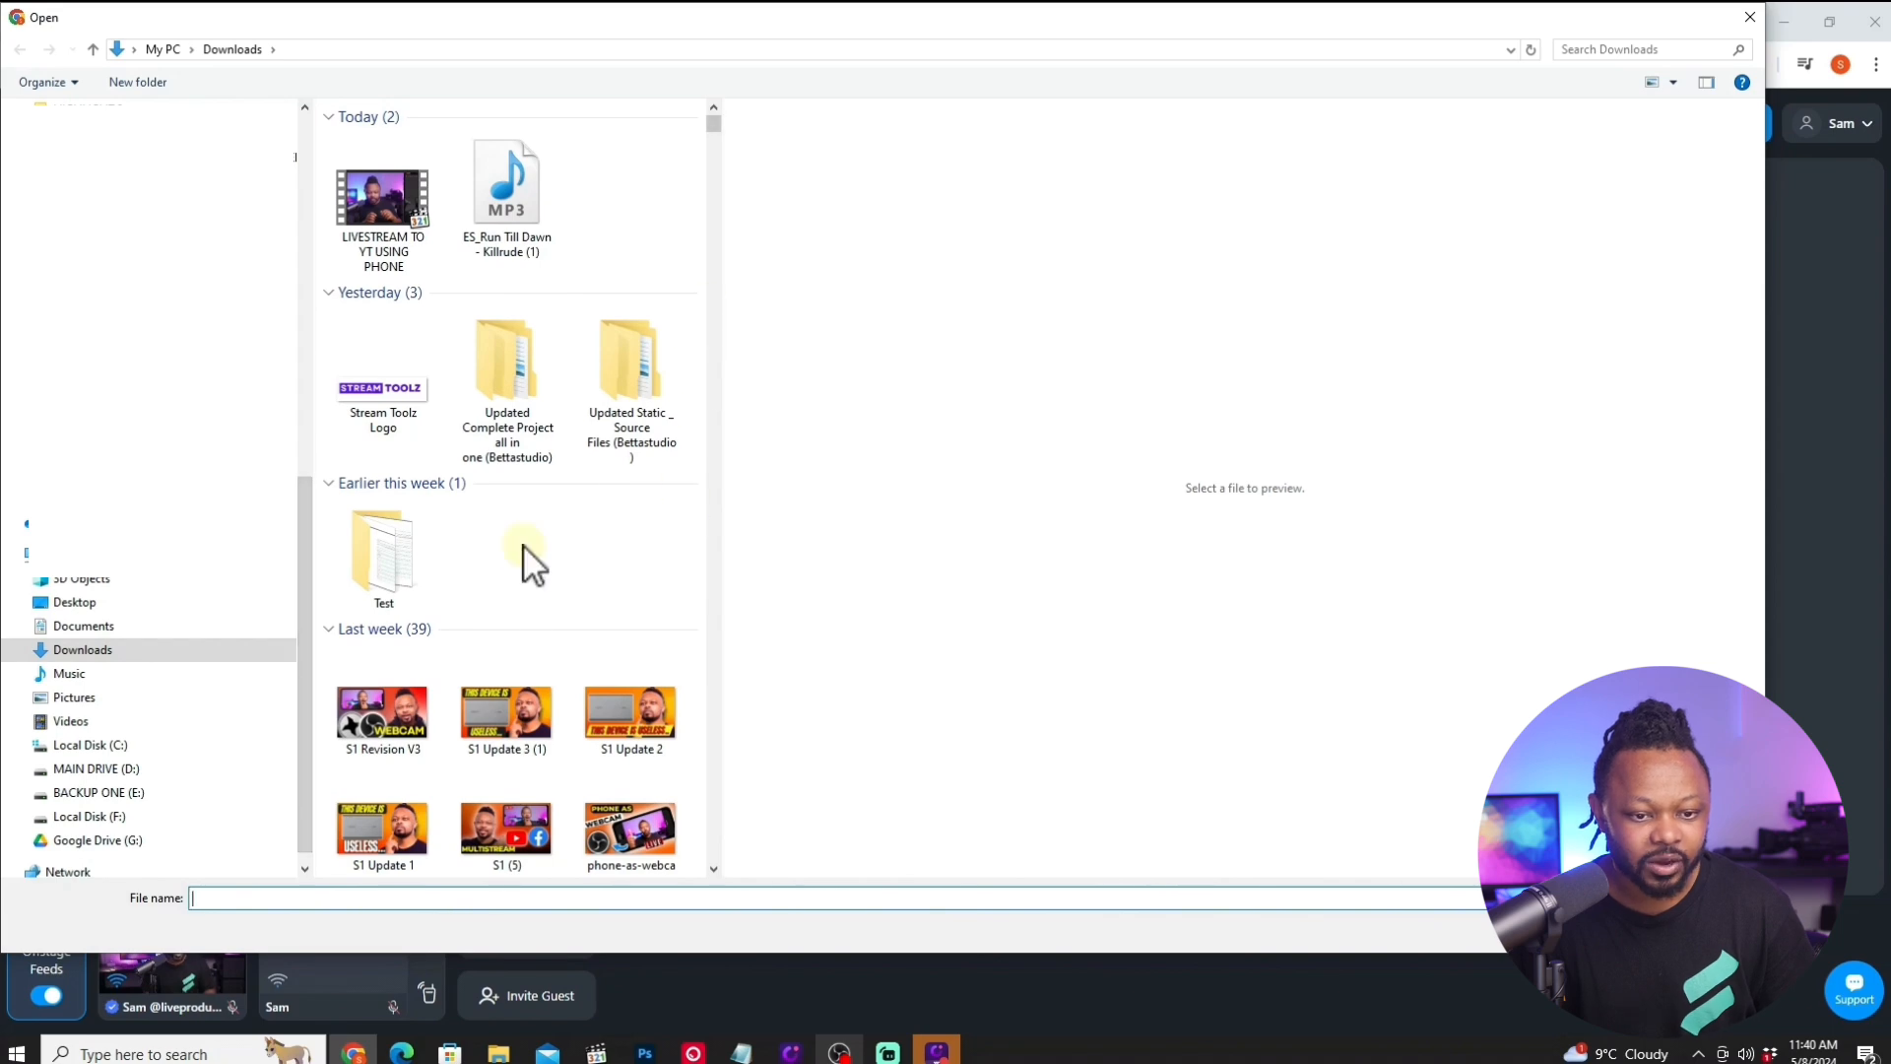
scroll(425, 537, down, 3)
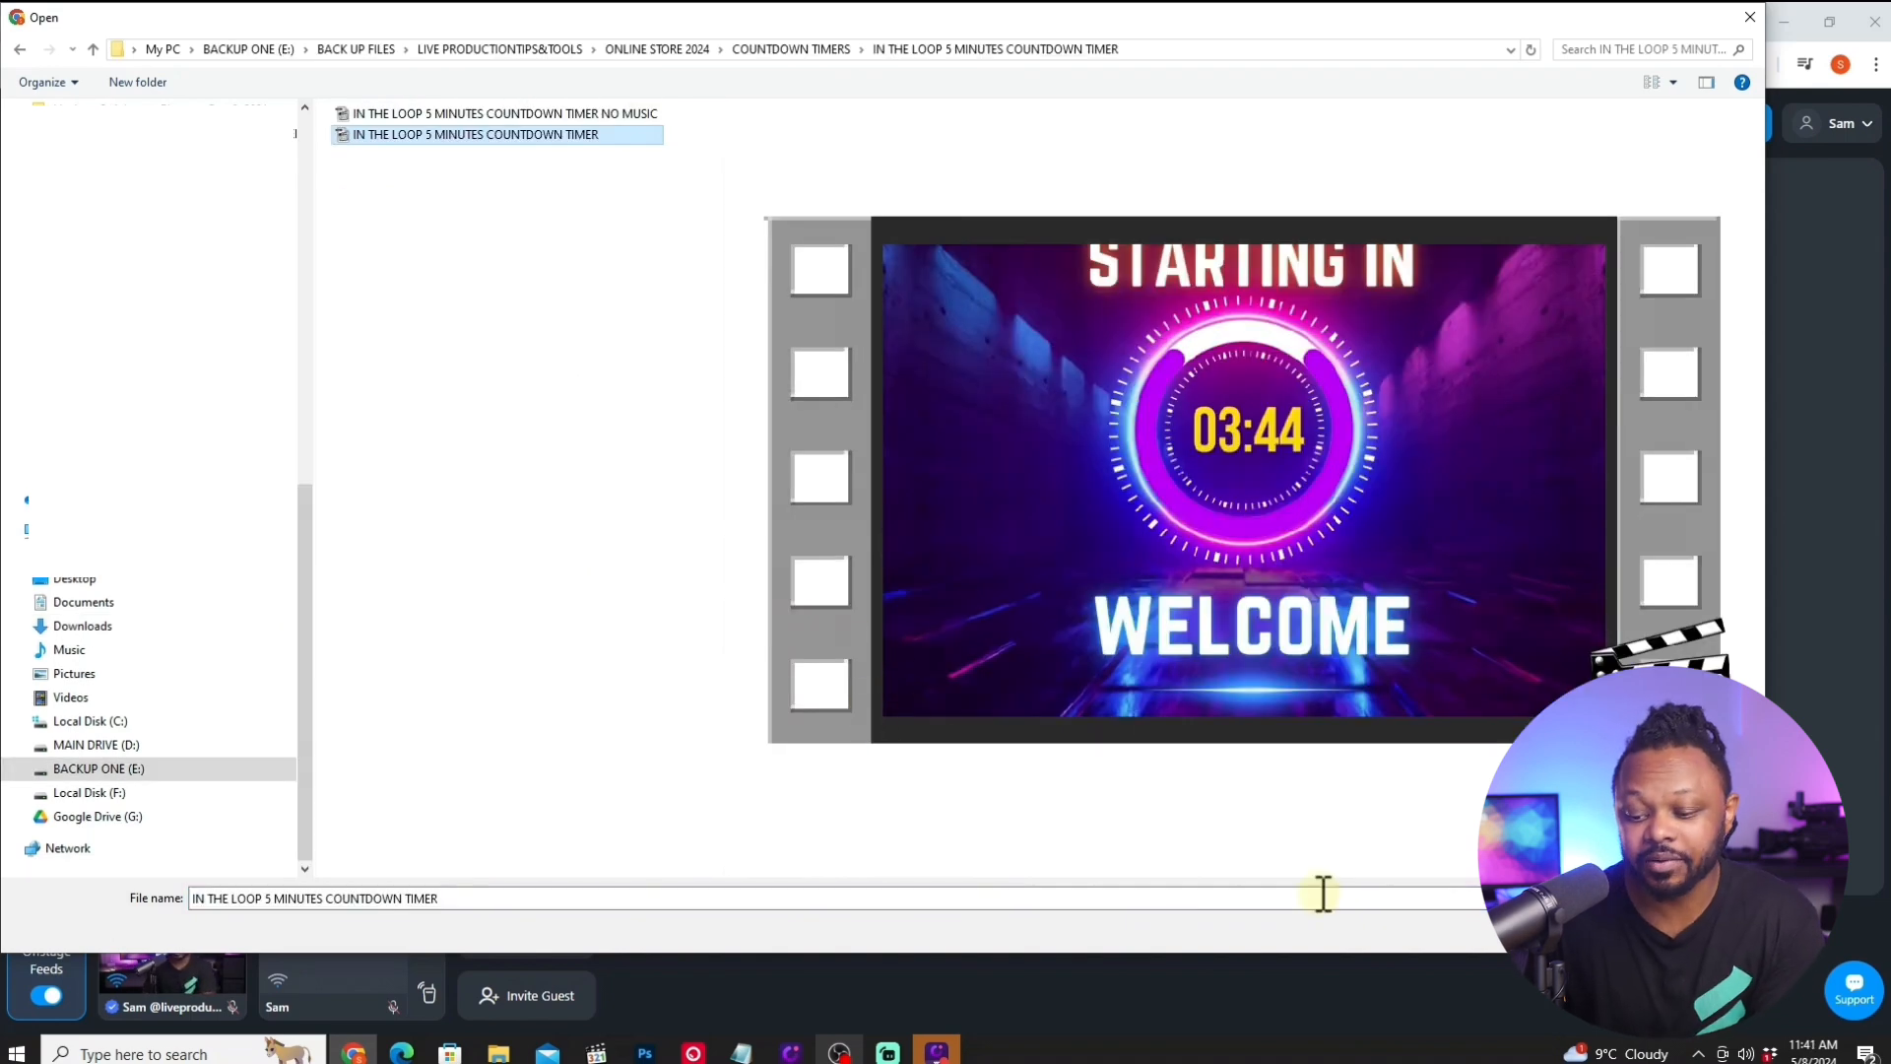
click(1613, 929)
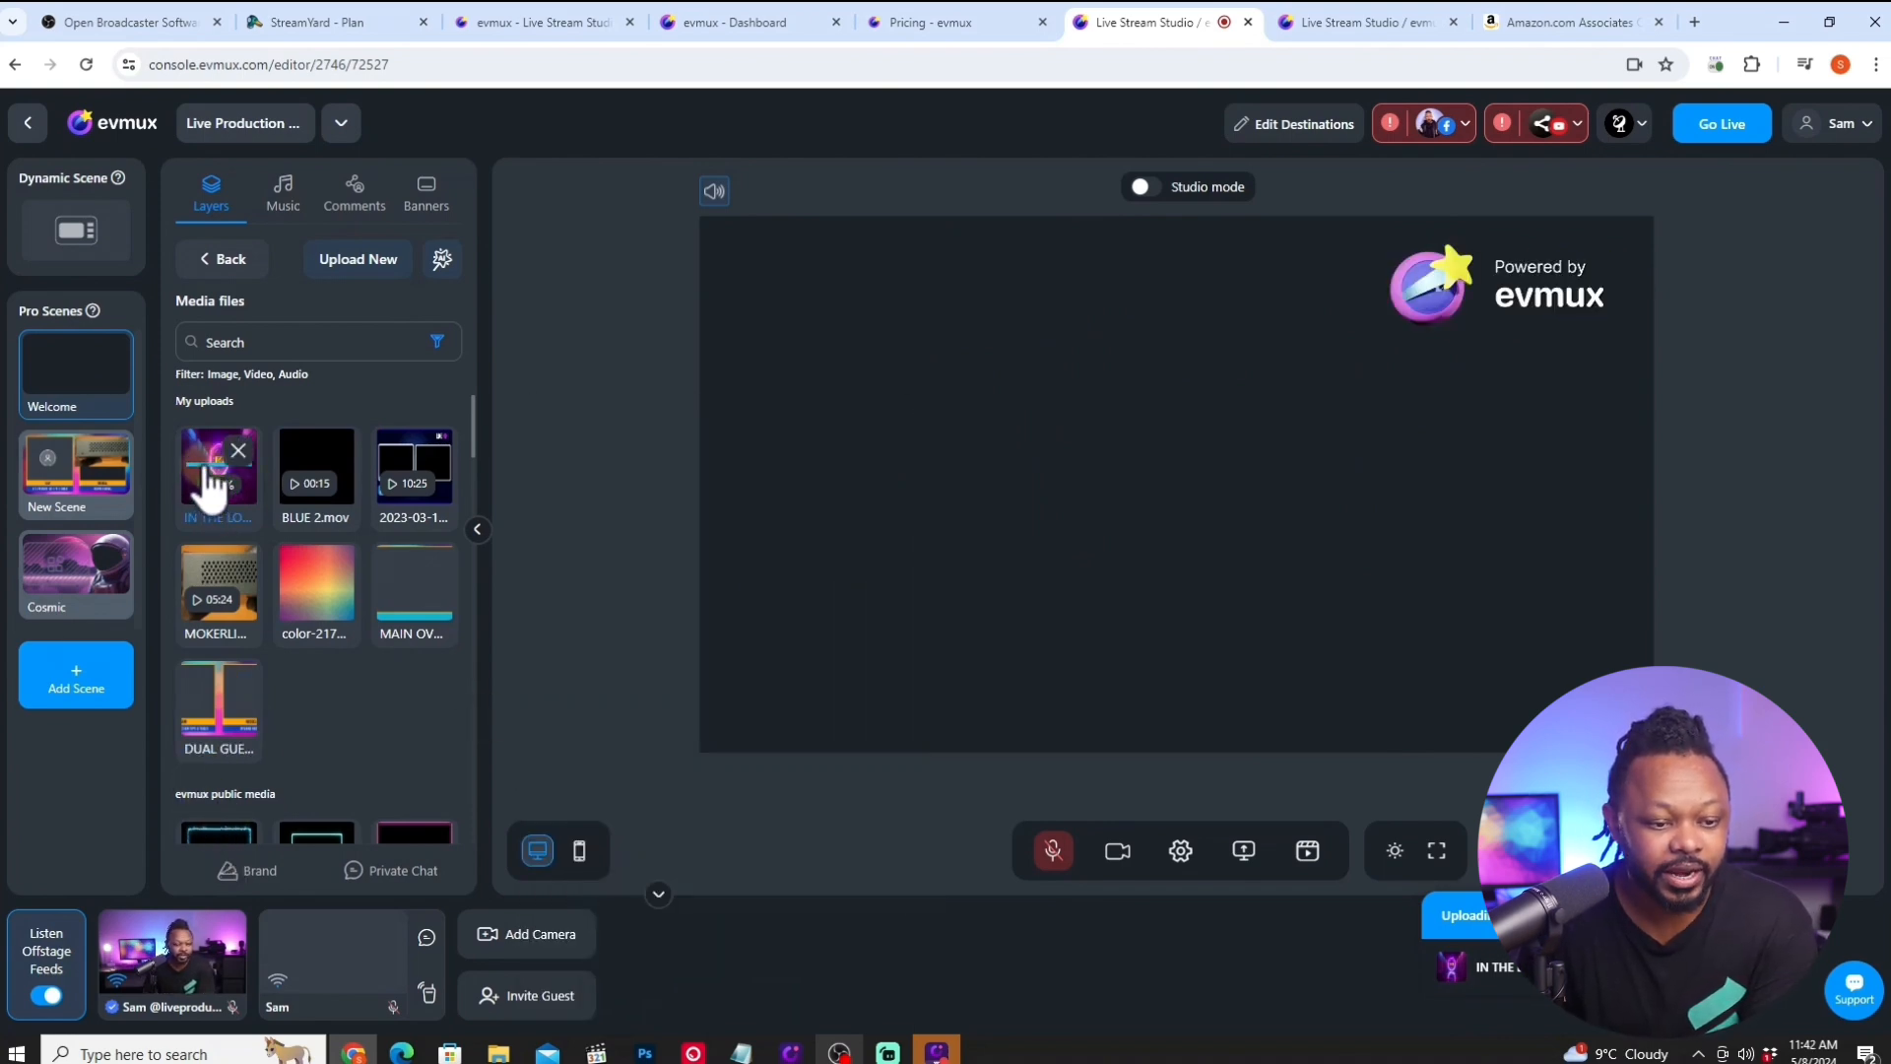
Add the uploaded countdown video to the Welcome scene and try its pause and play controls.
mouse_move(205, 486)
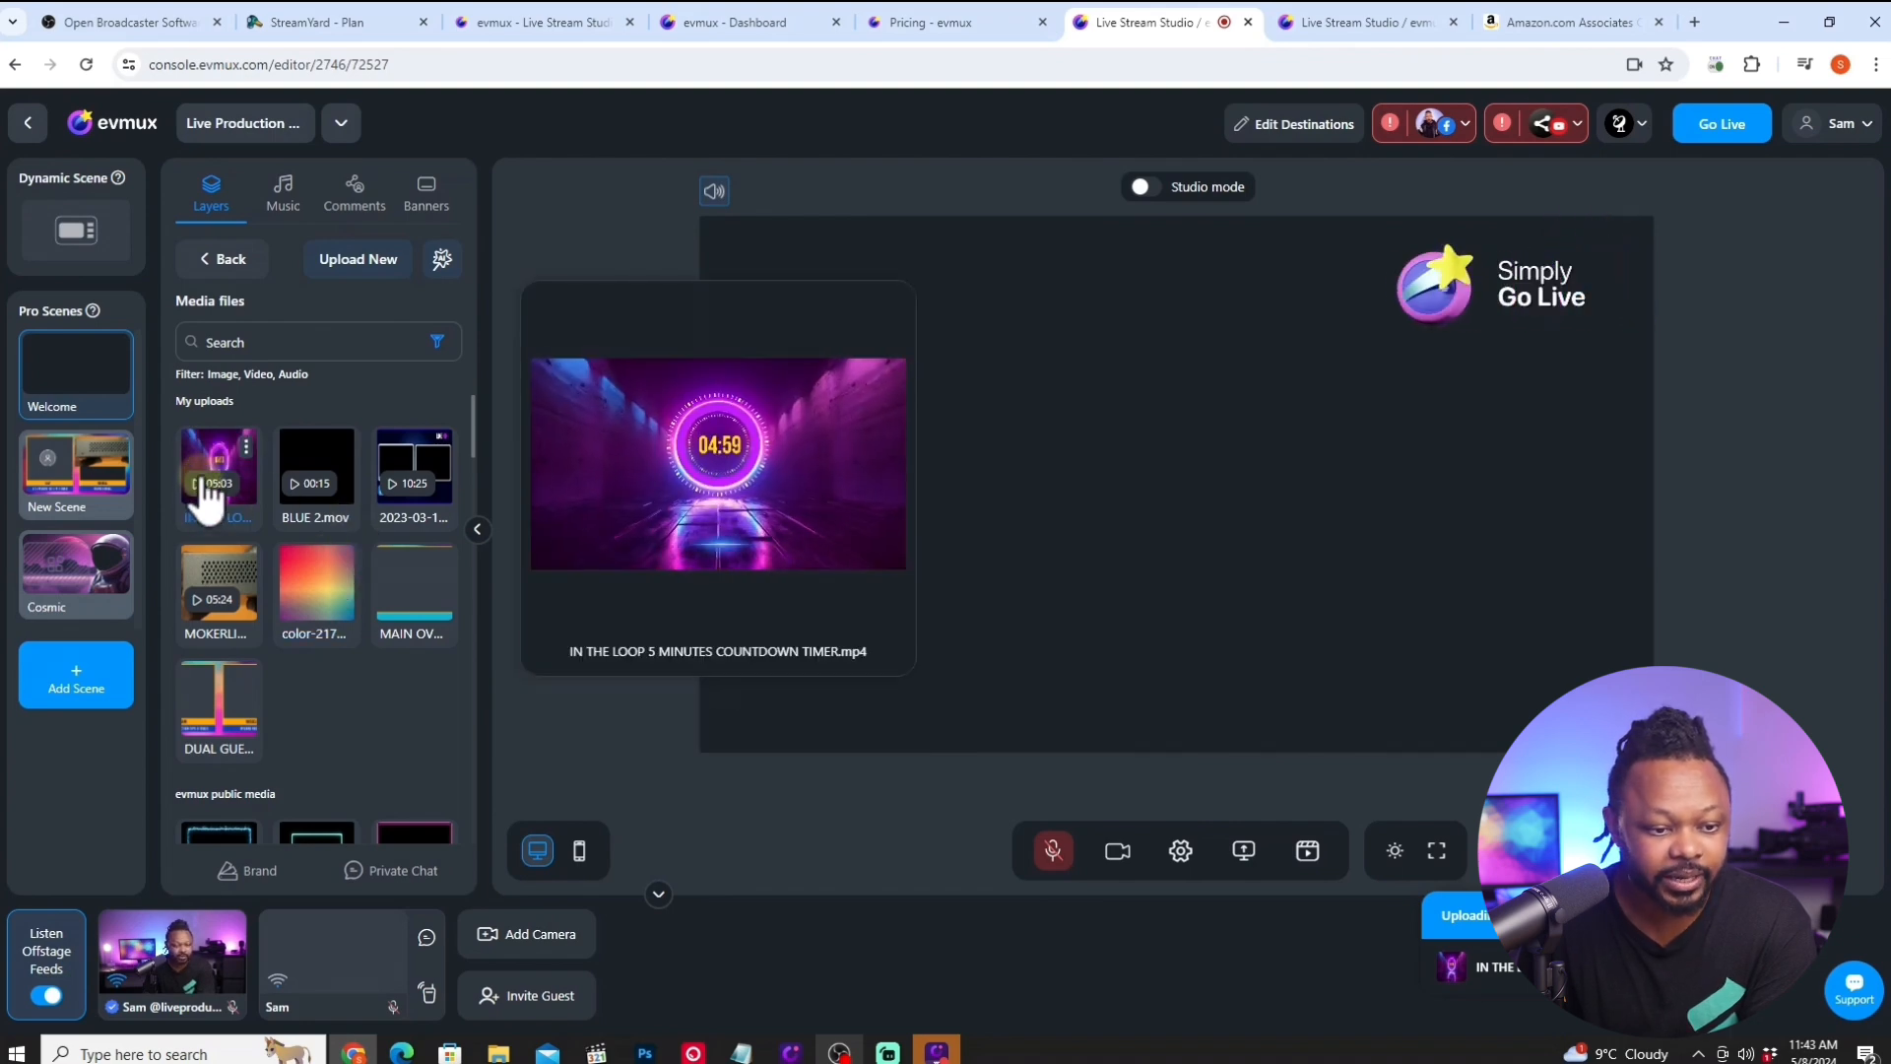
click(209, 455)
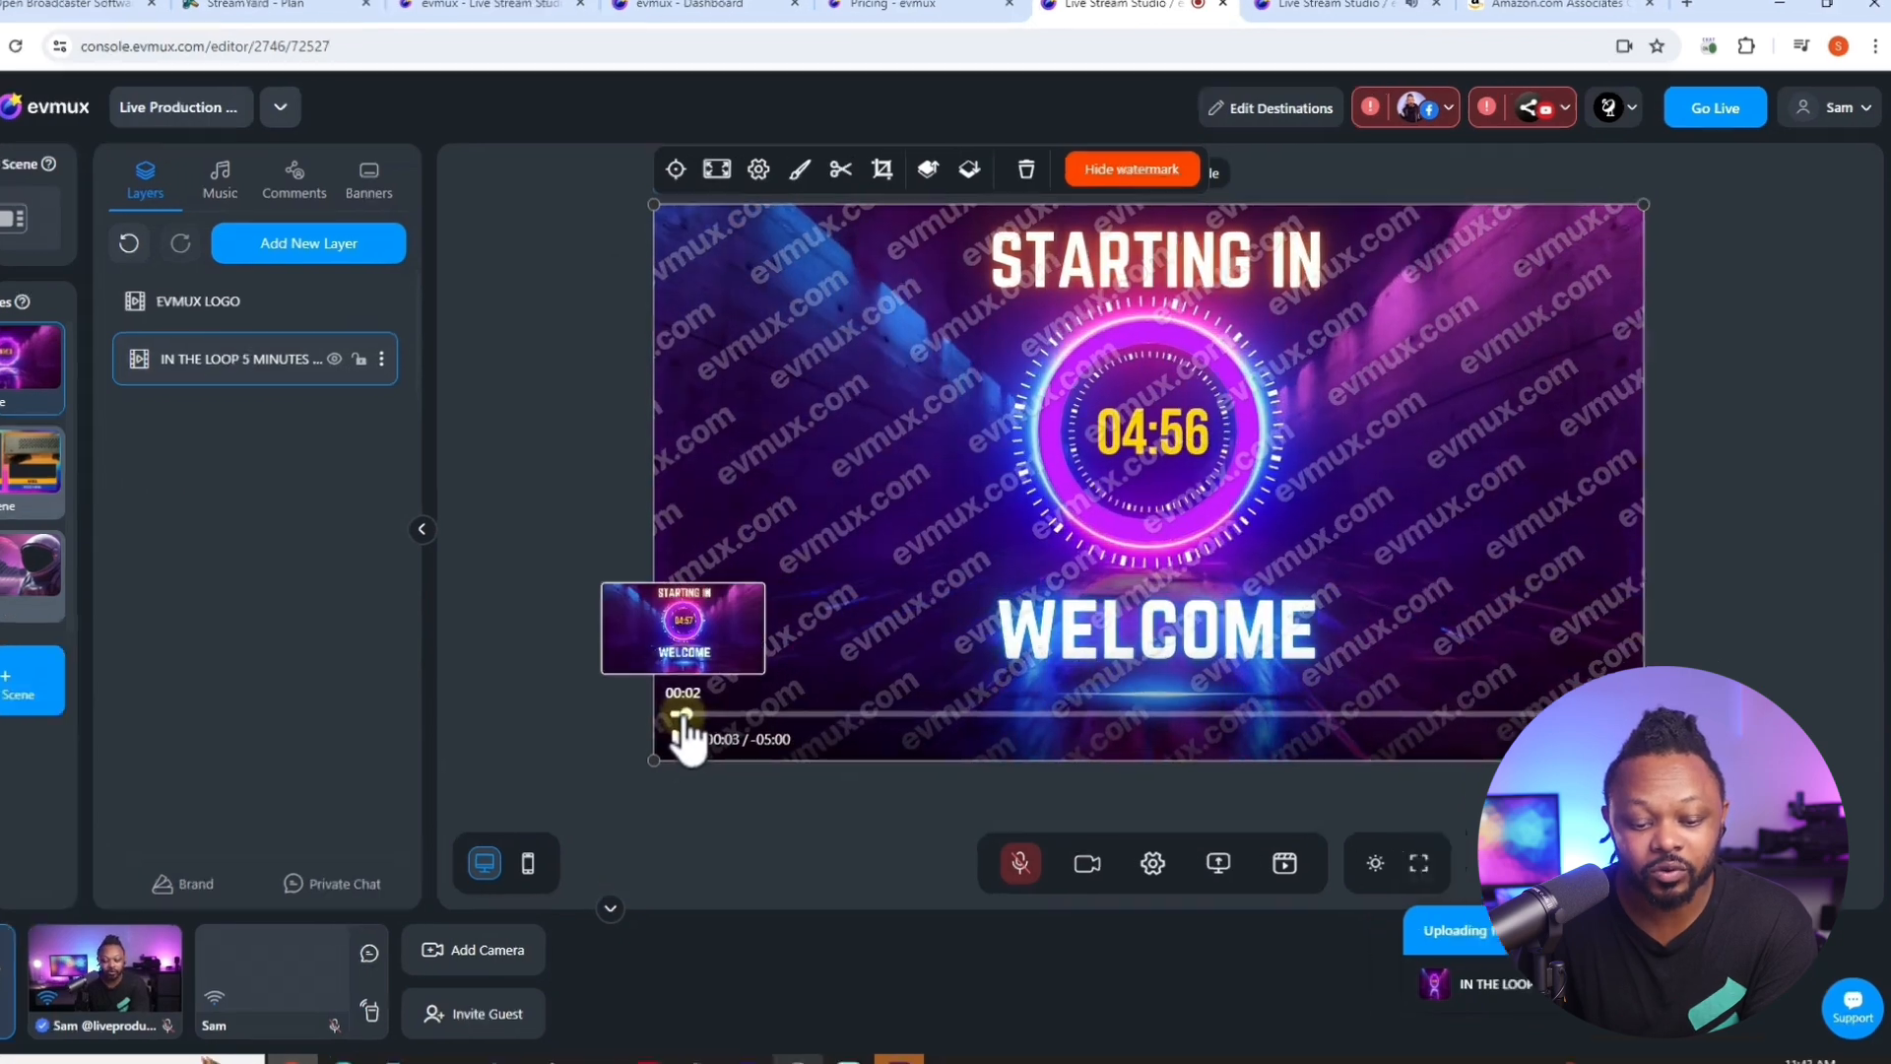
click(725, 730)
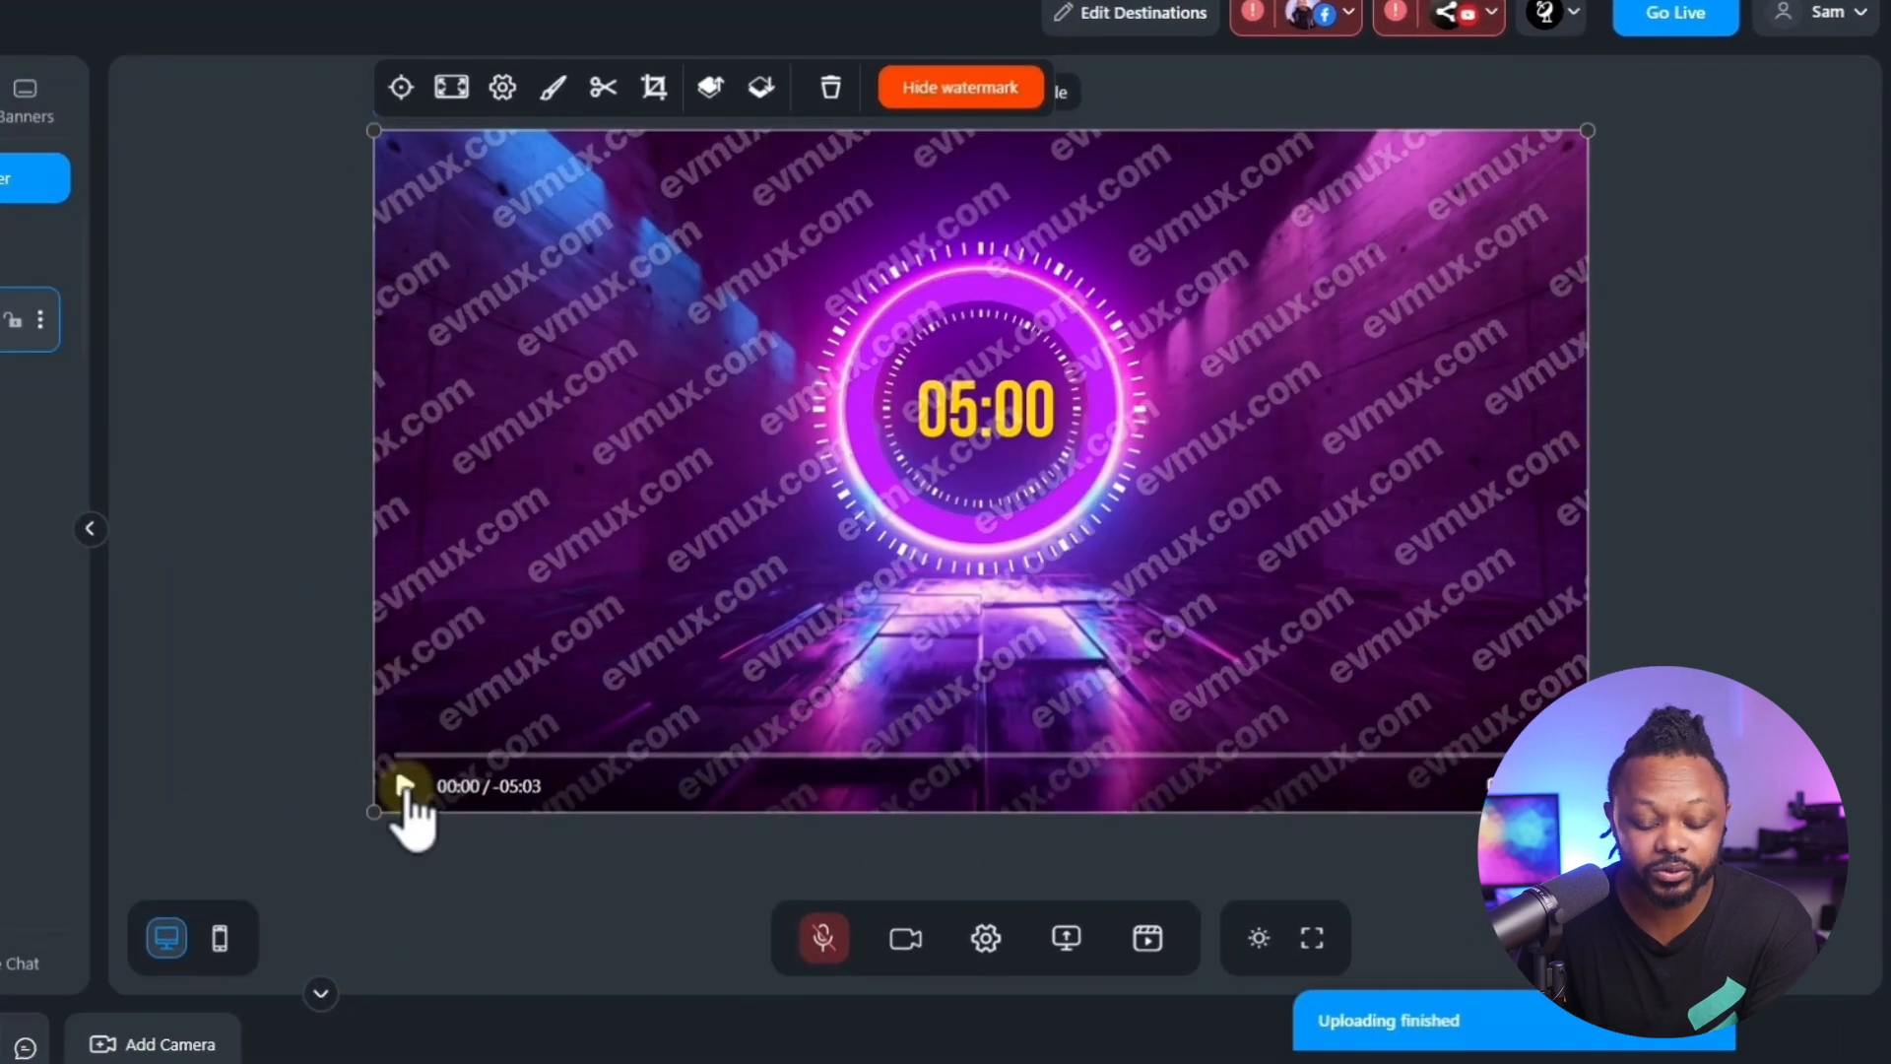
click(404, 786)
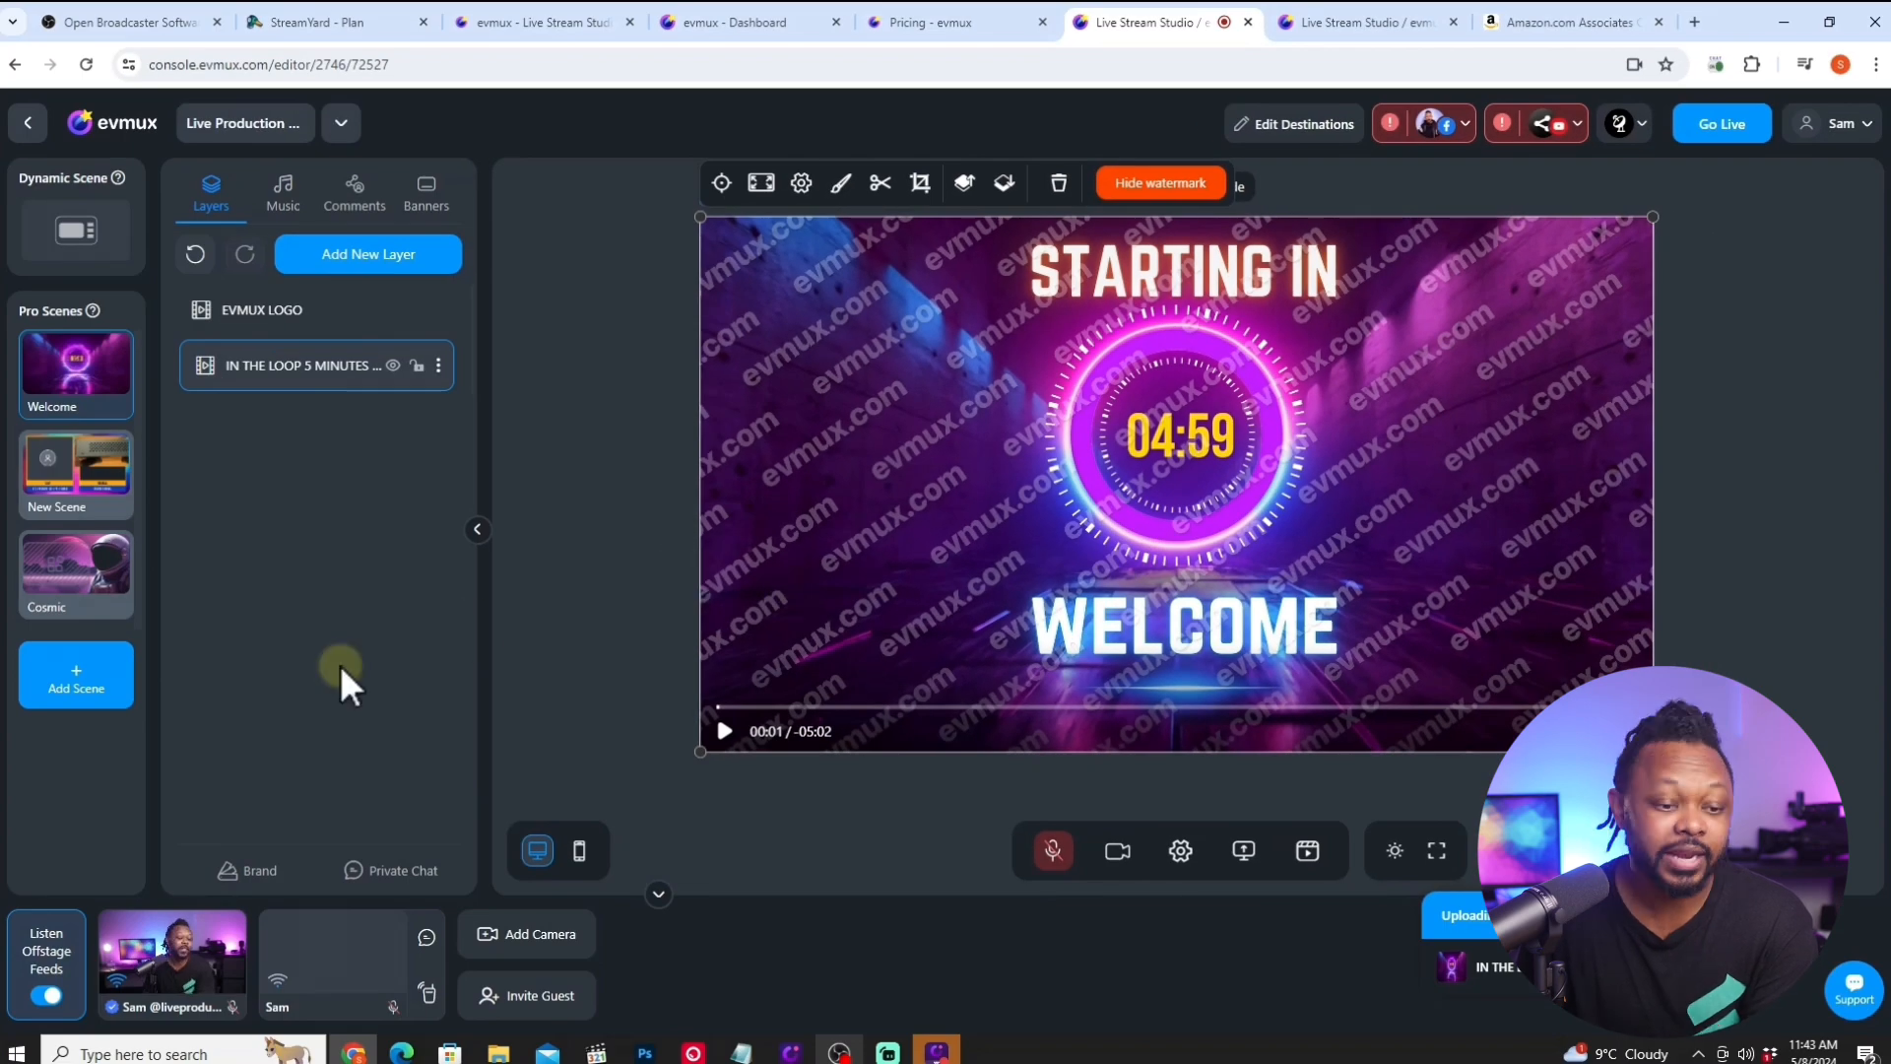
In OBS Studio, move the OVERLAY MAIN CAMERA source to the top of the MAIN CAMERA scene, show that scene and return to evmux.
click(839, 1052)
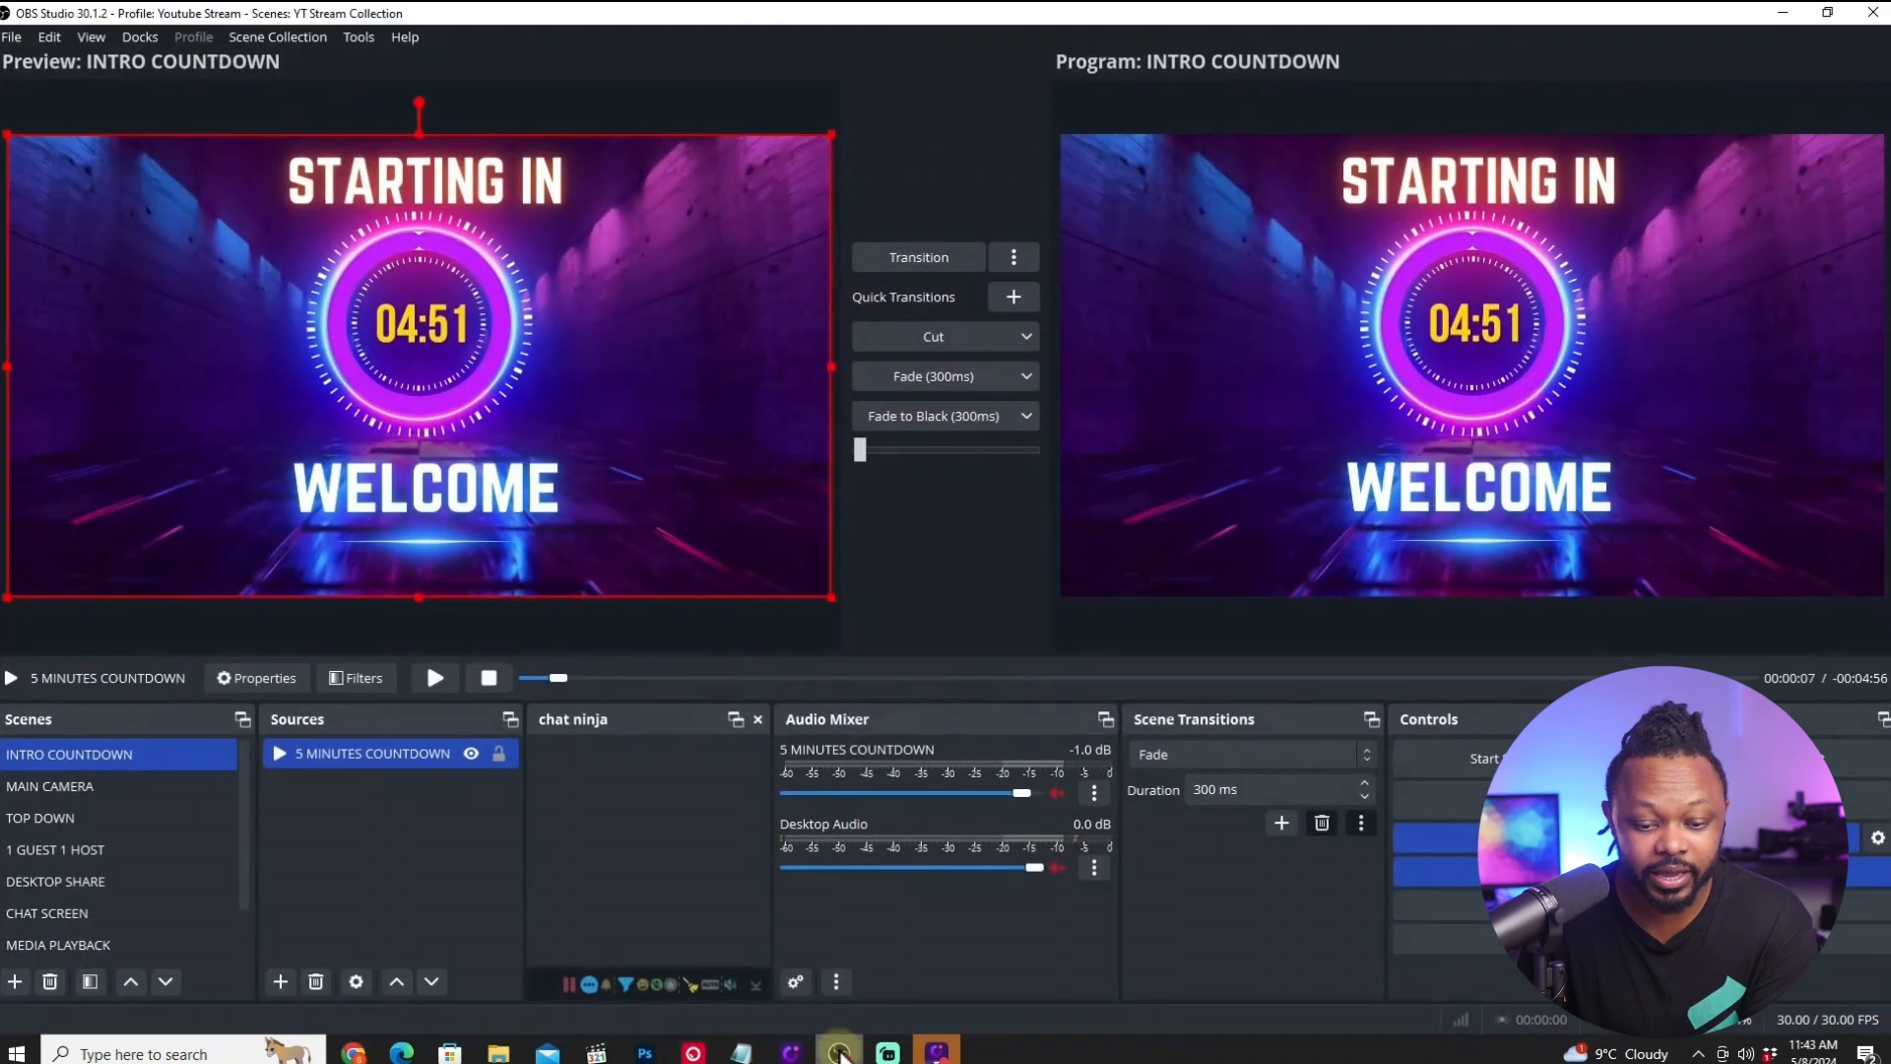
click(132, 785)
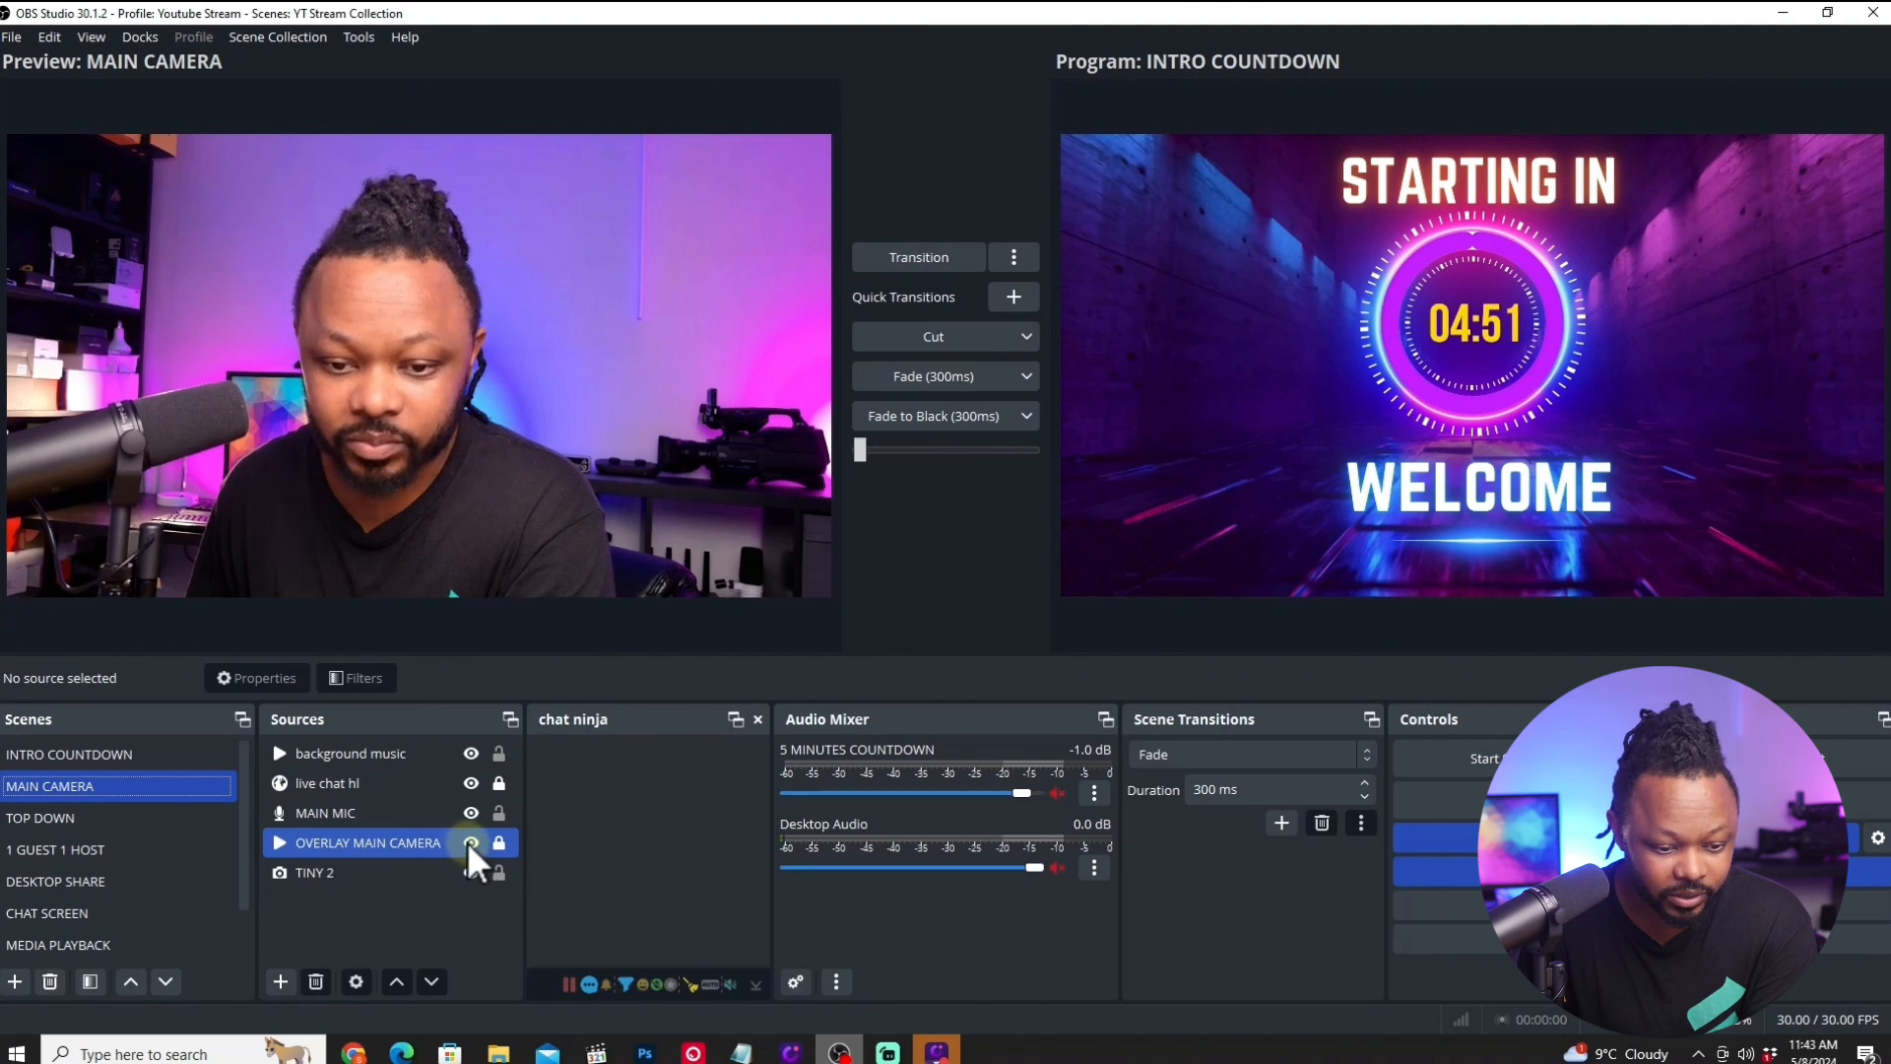
drag(467, 841, 386, 808)
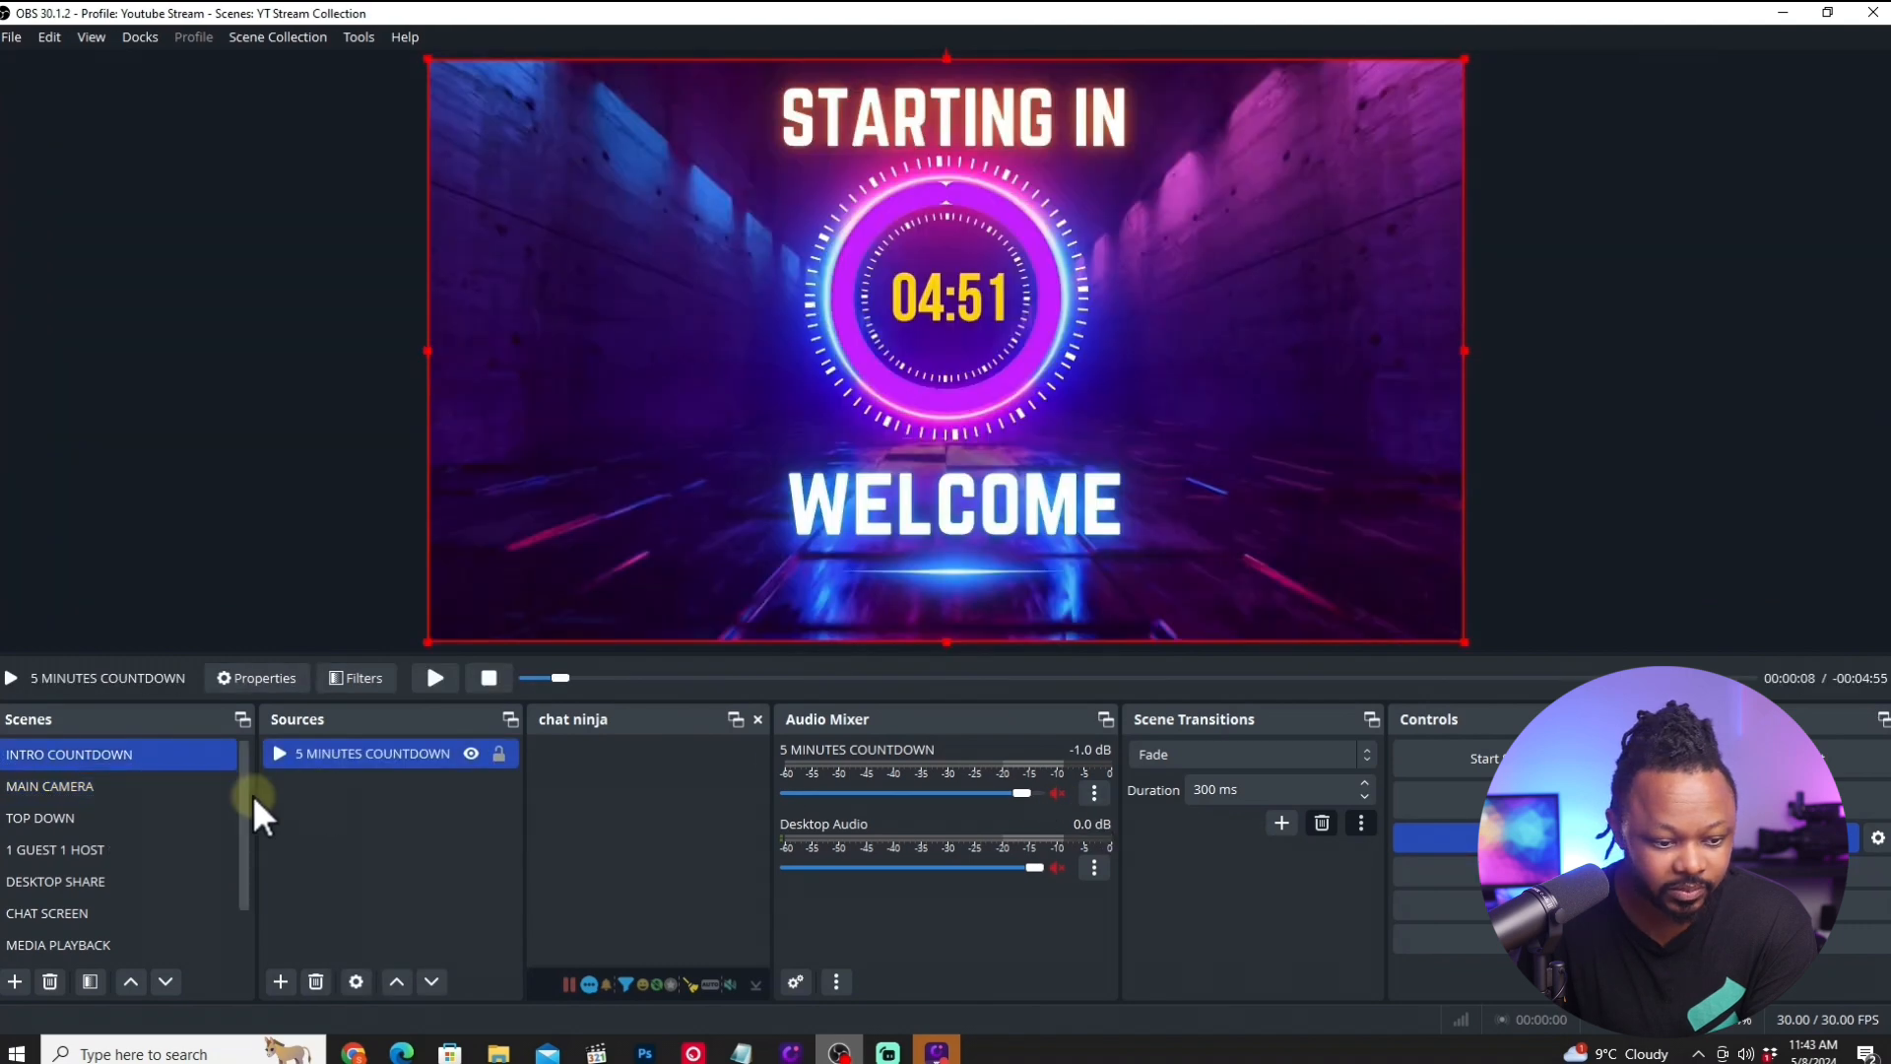
click(199, 783)
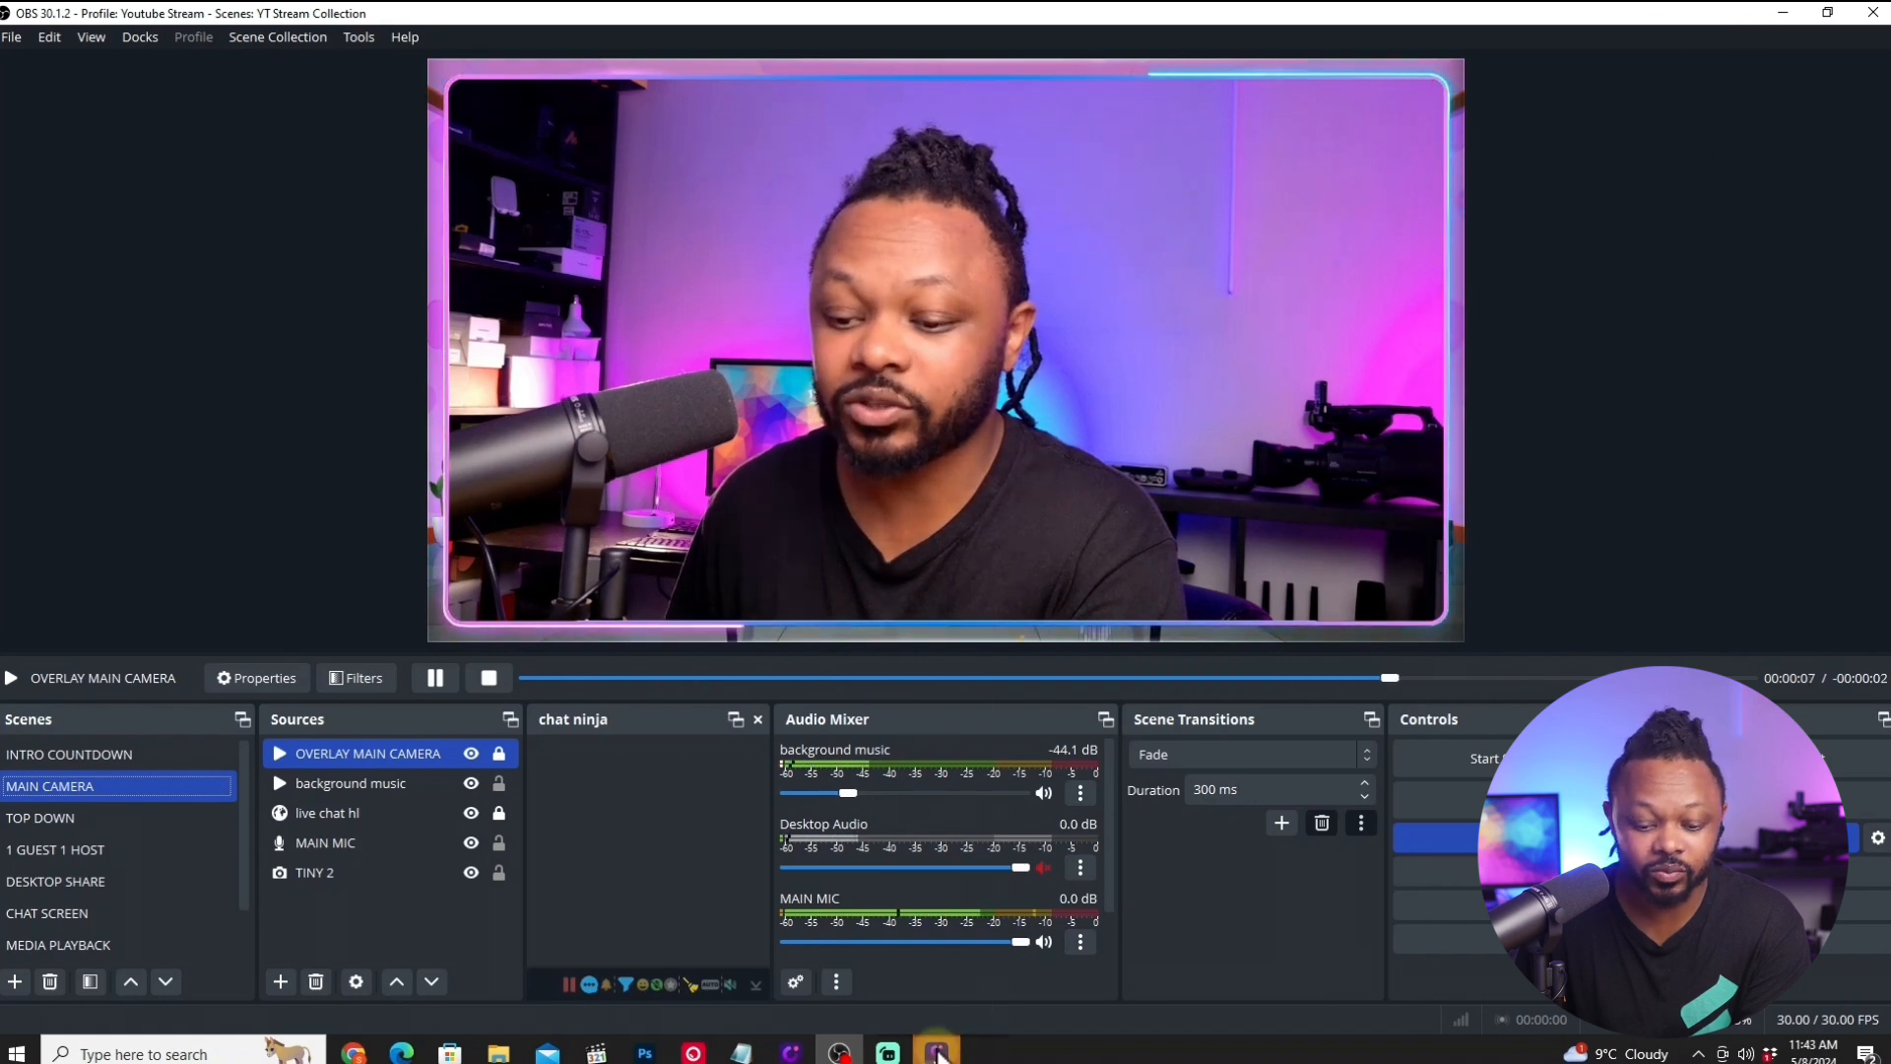
click(1781, 17)
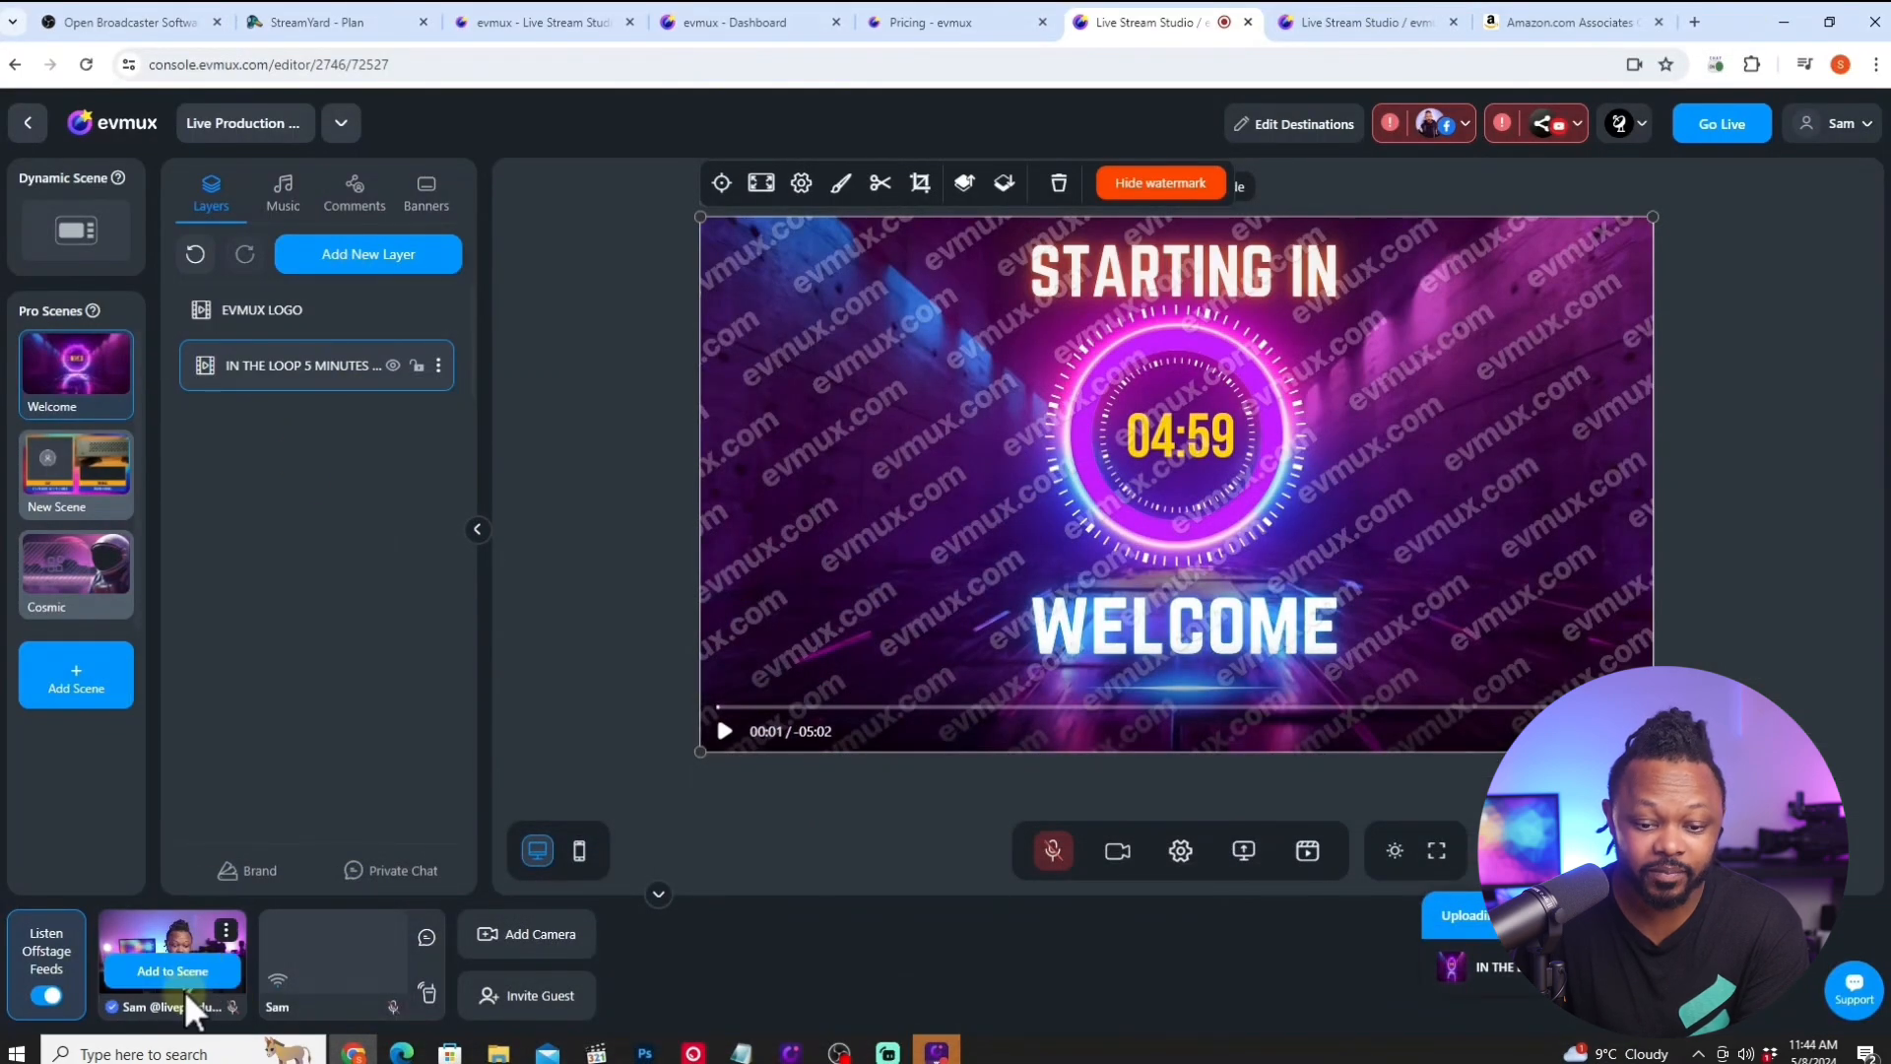
Add the host's camera to the Welcome scene and hide its layer.
click(185, 978)
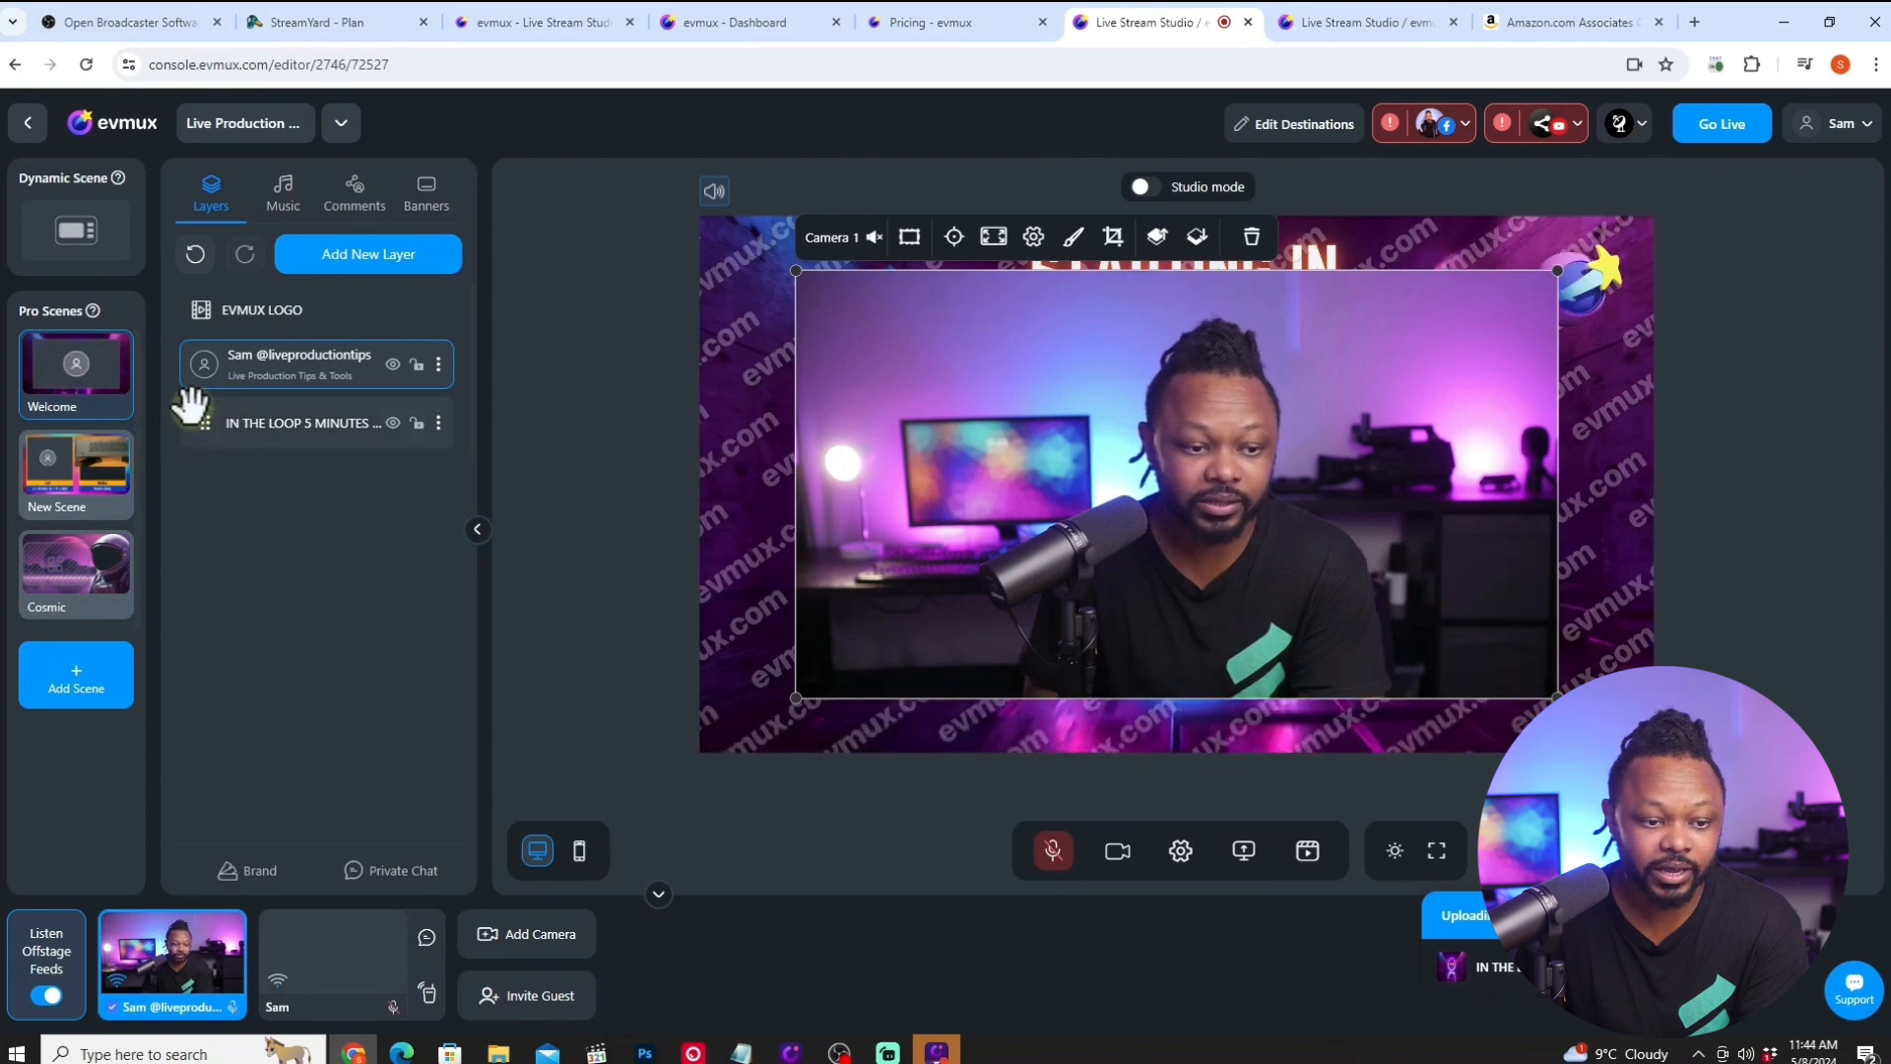
click(393, 365)
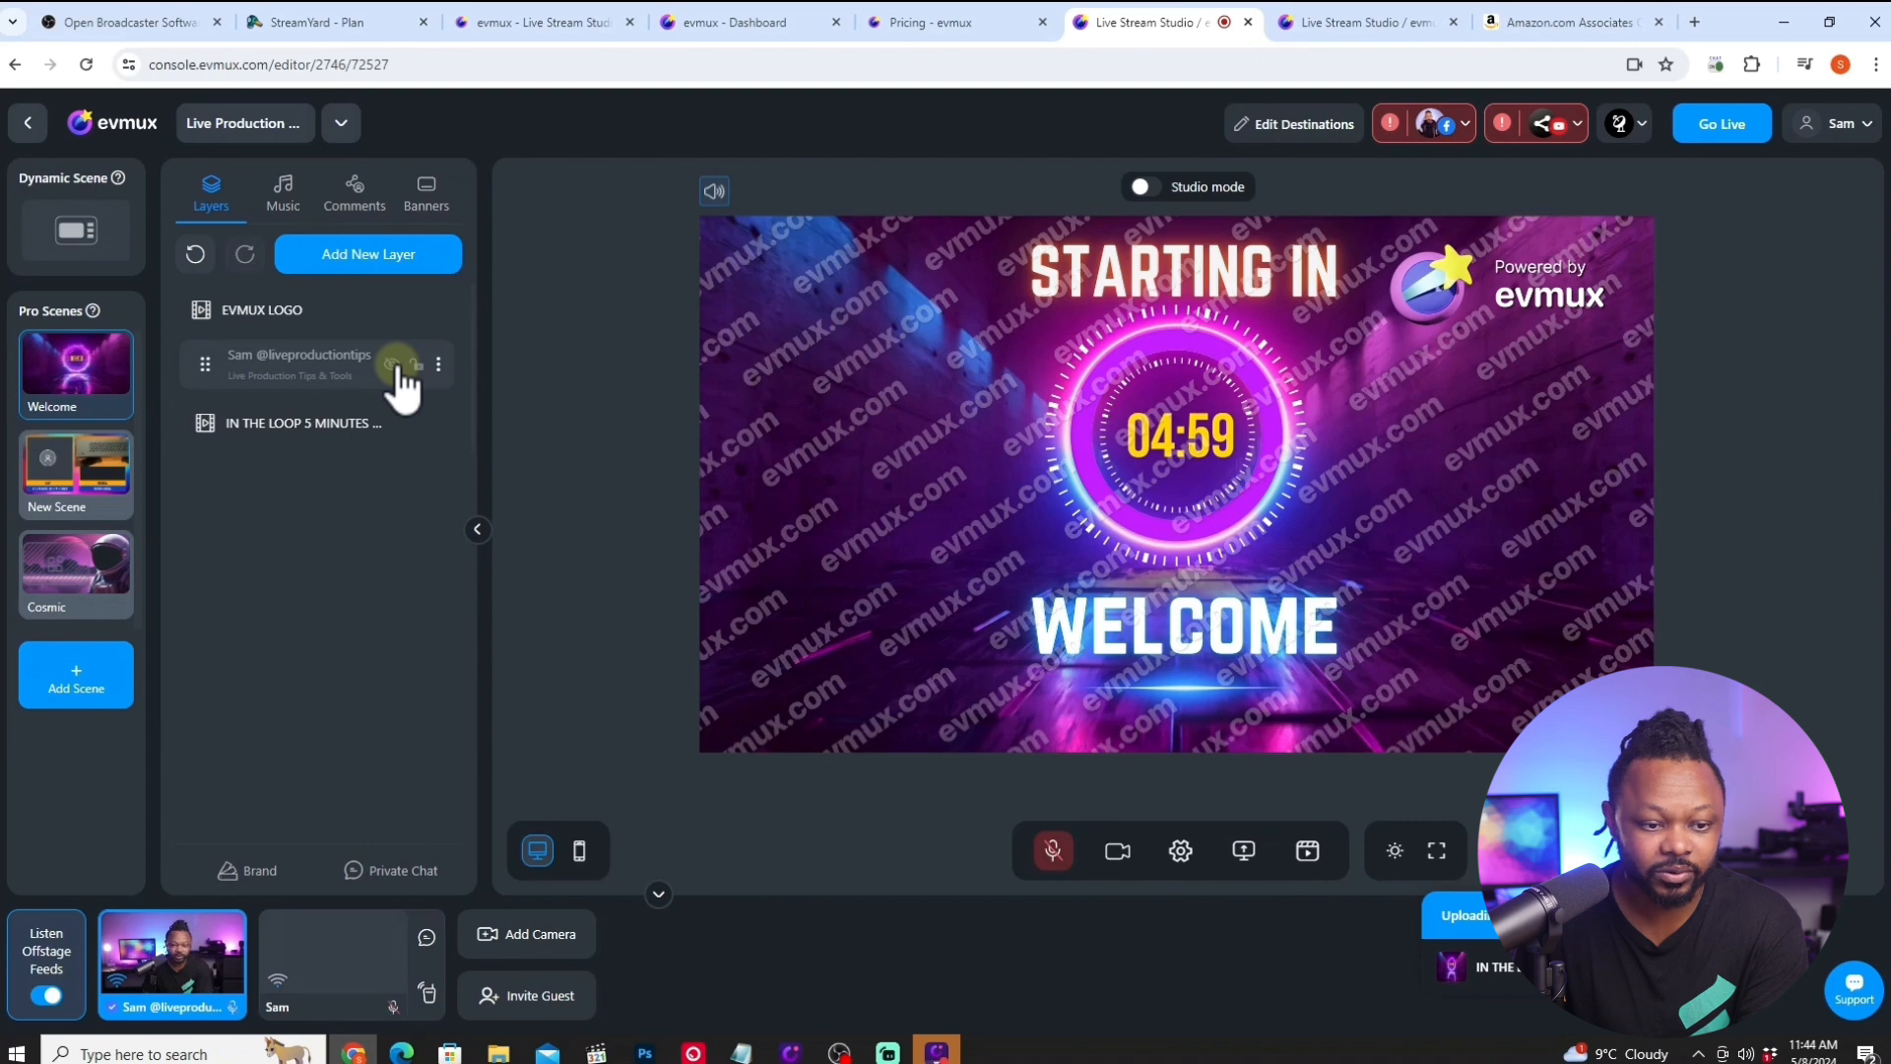
Switch to the dynamic scene with the two equal side-by-side frames layout and remove the guest from it.
click(76, 230)
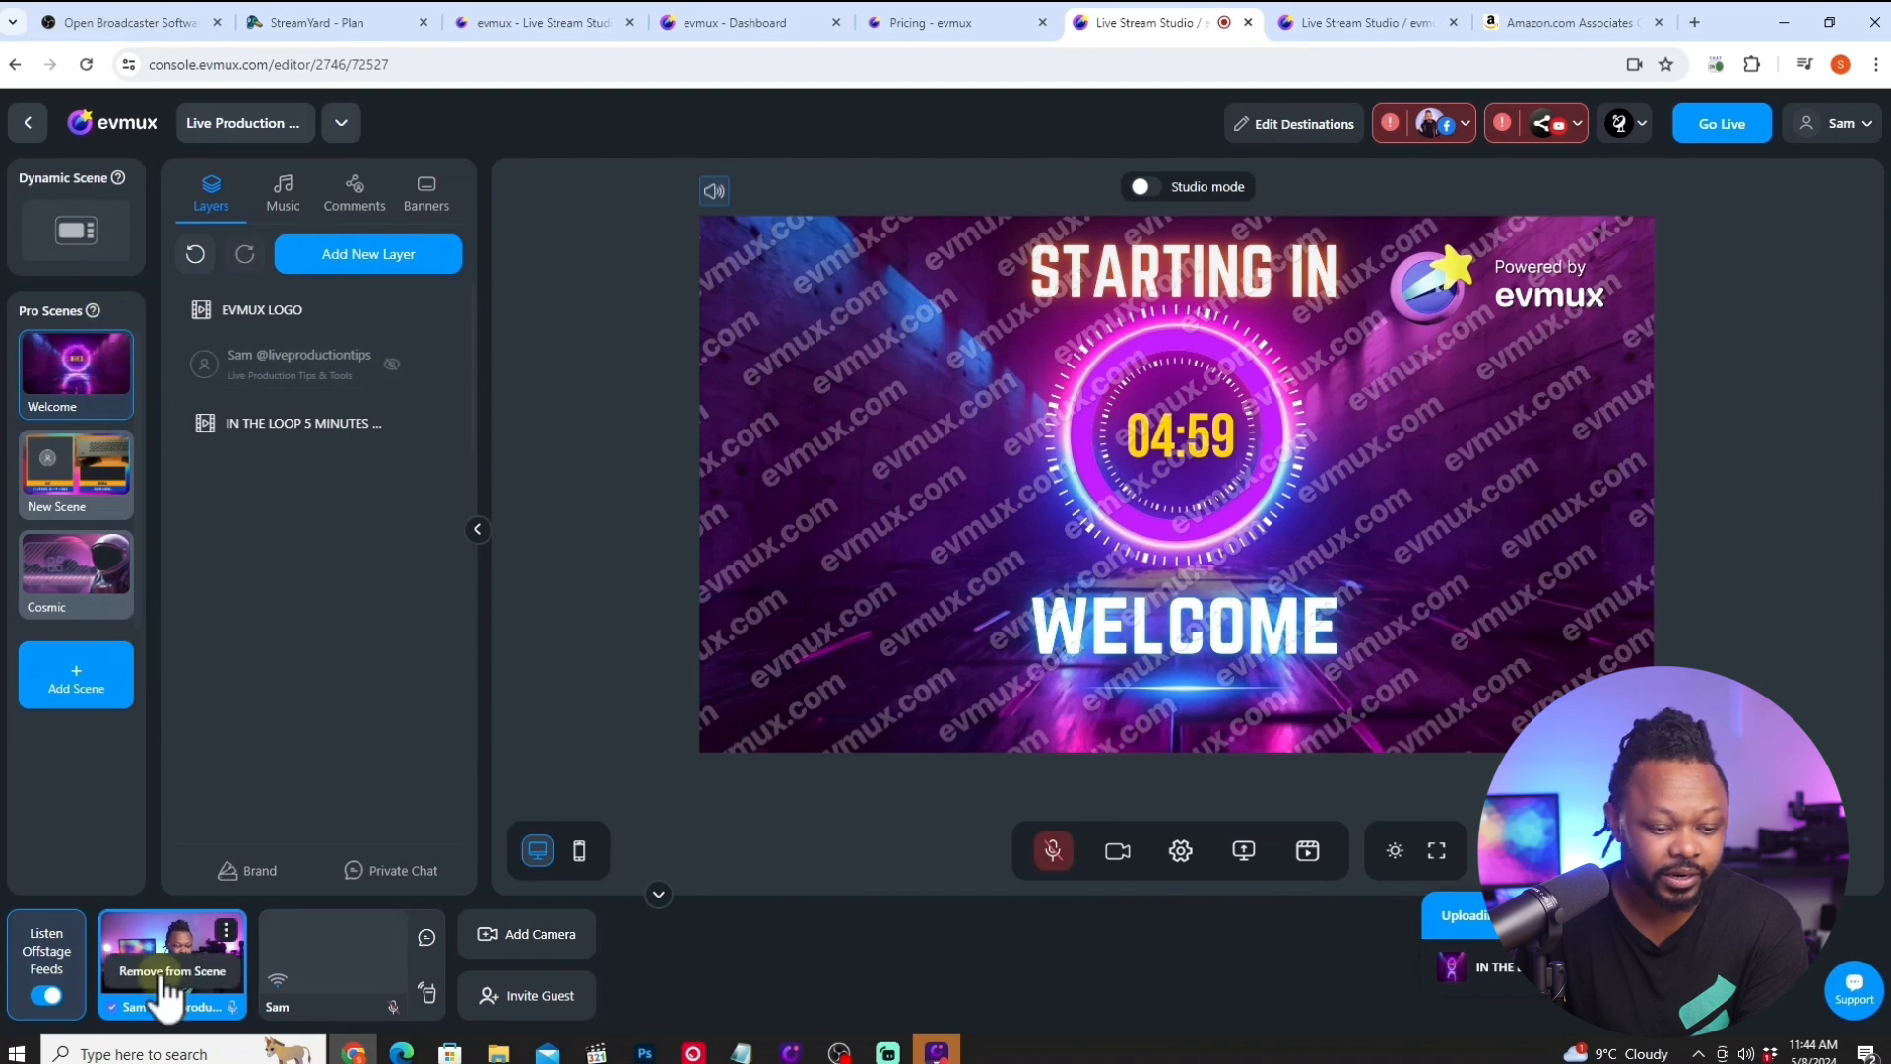
click(1040, 798)
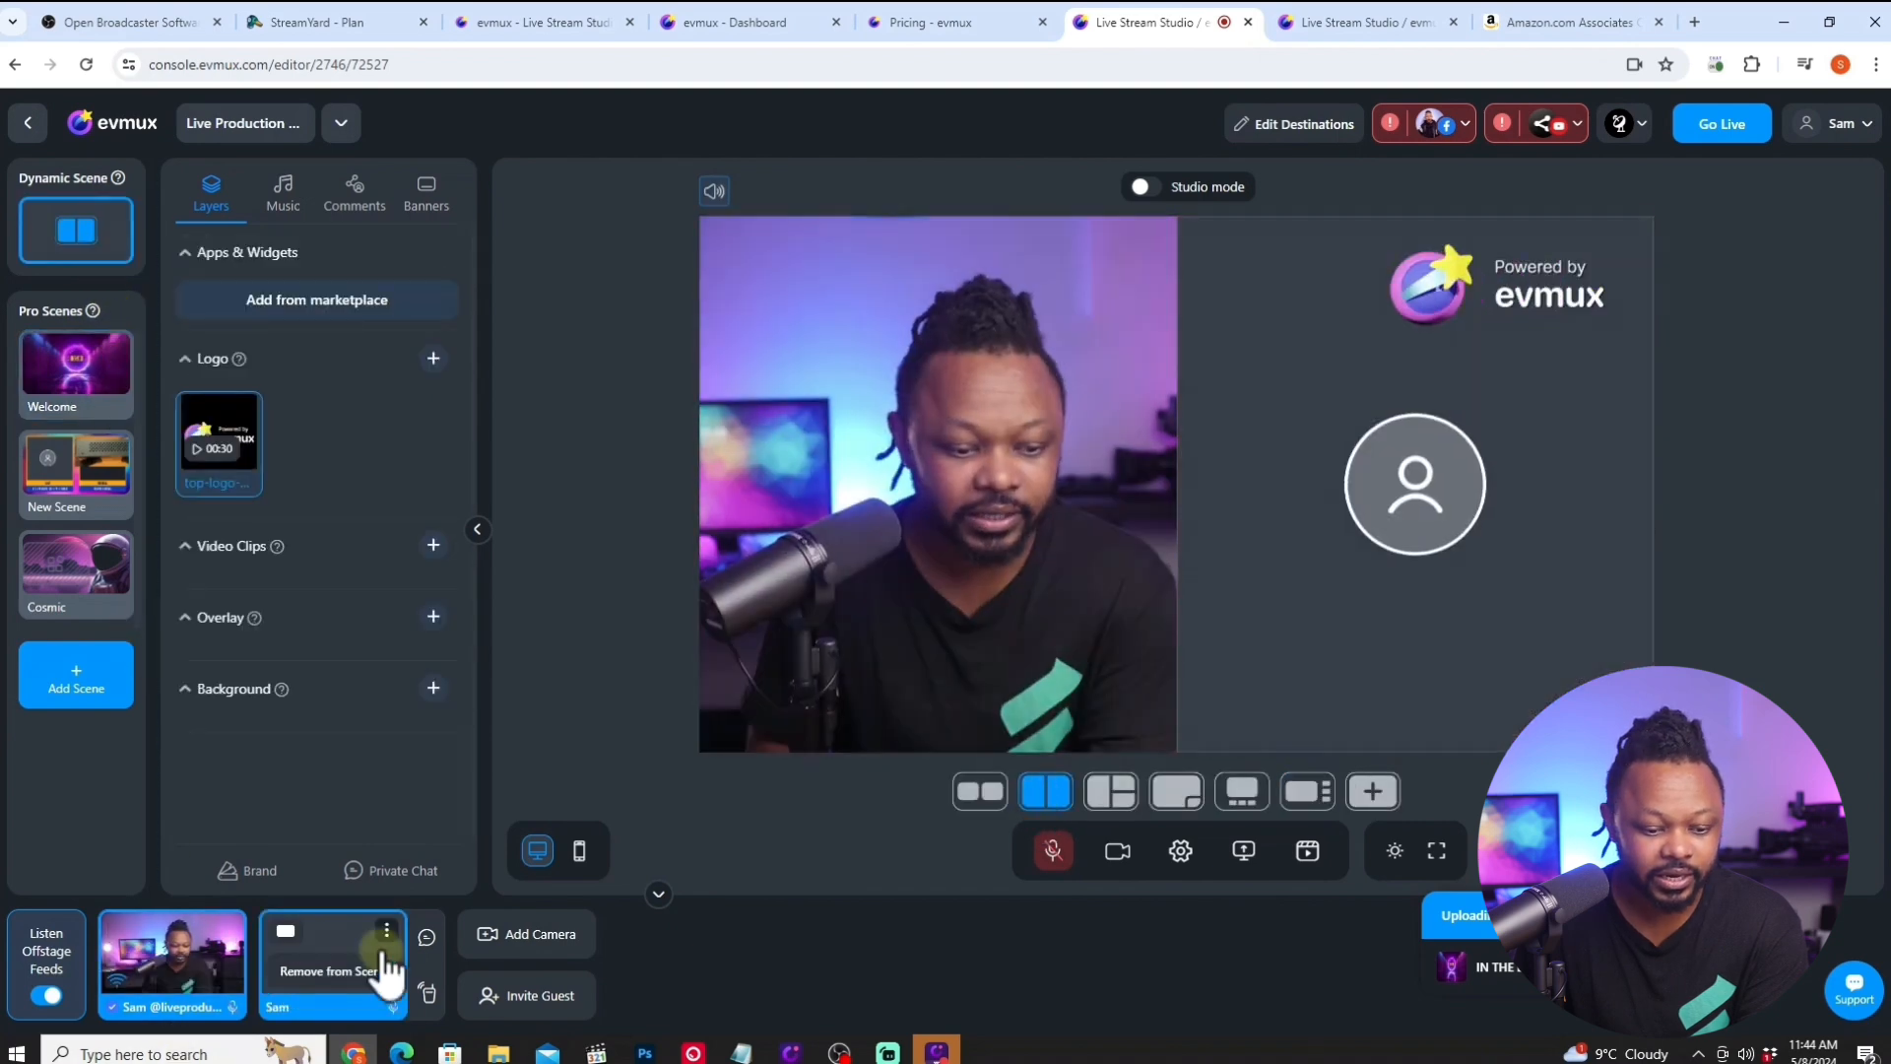
click(352, 969)
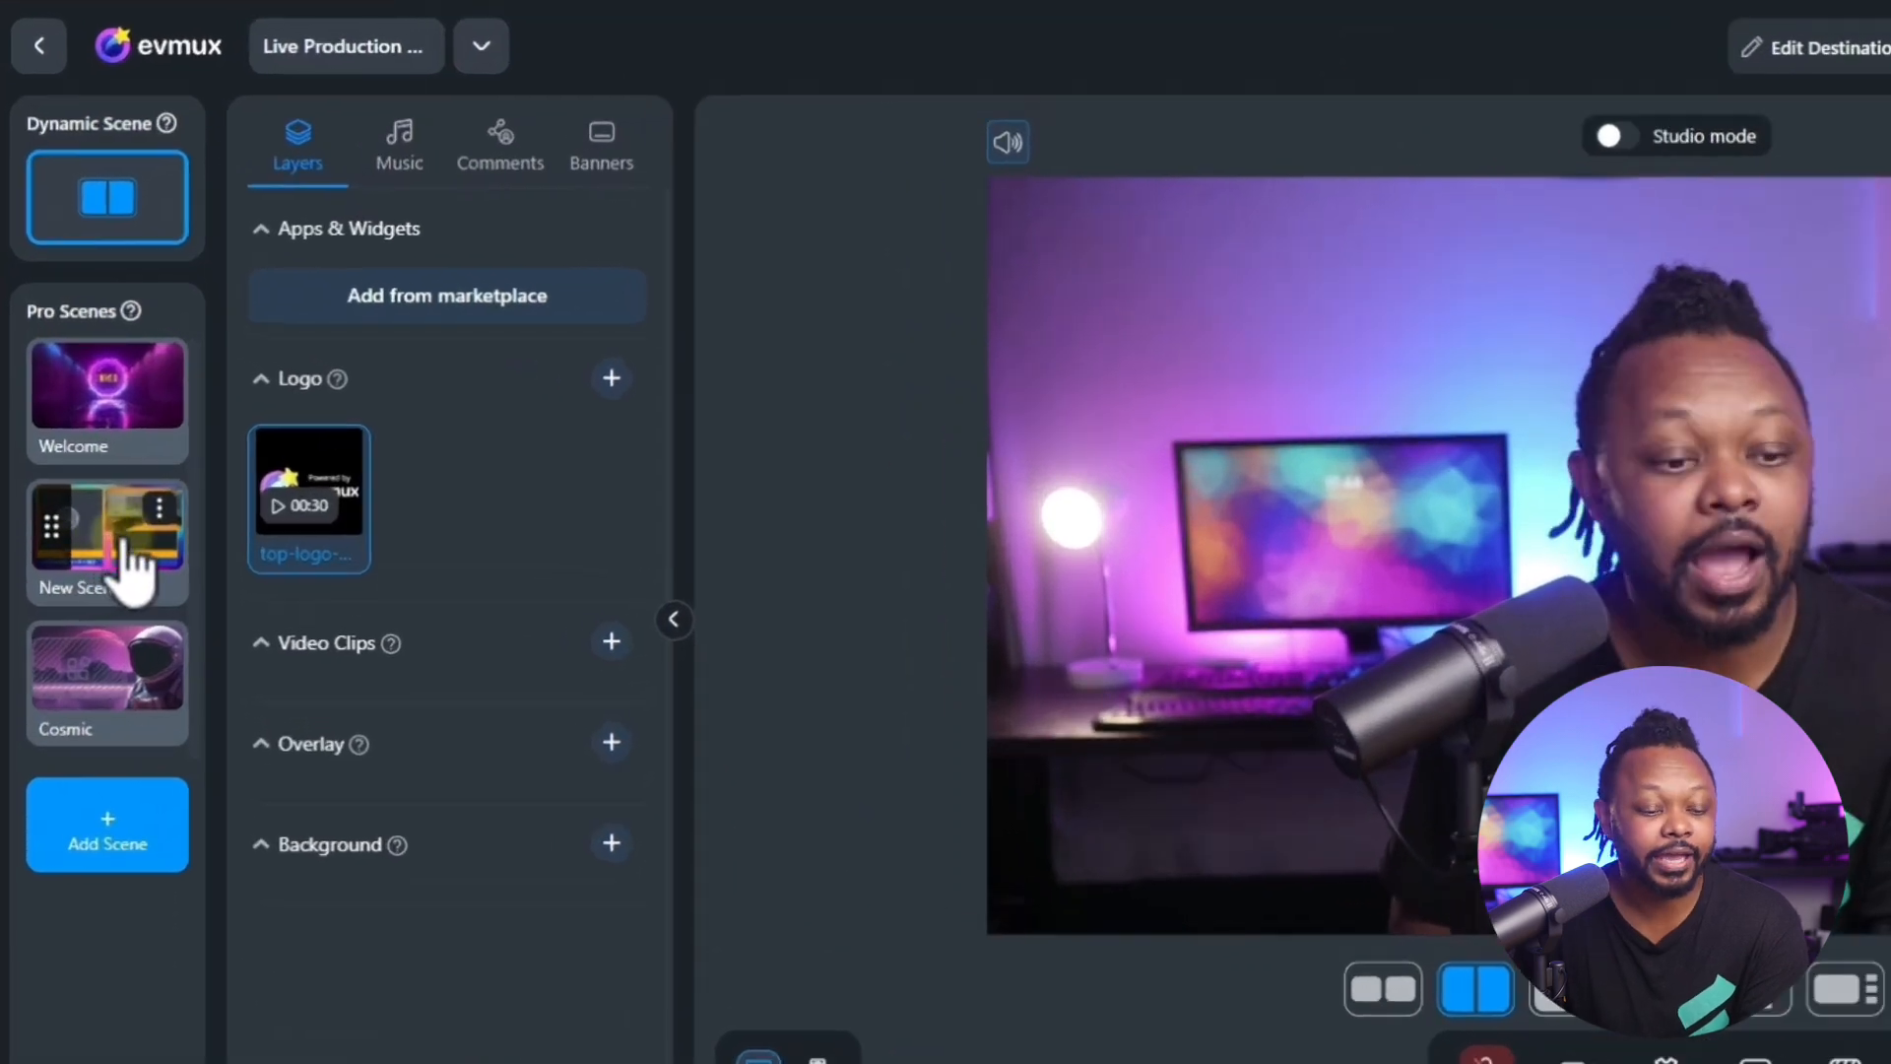
Switch from the dynamic scene to the Welcome pro scene and pause its countdown video.
click(128, 207)
click(107, 389)
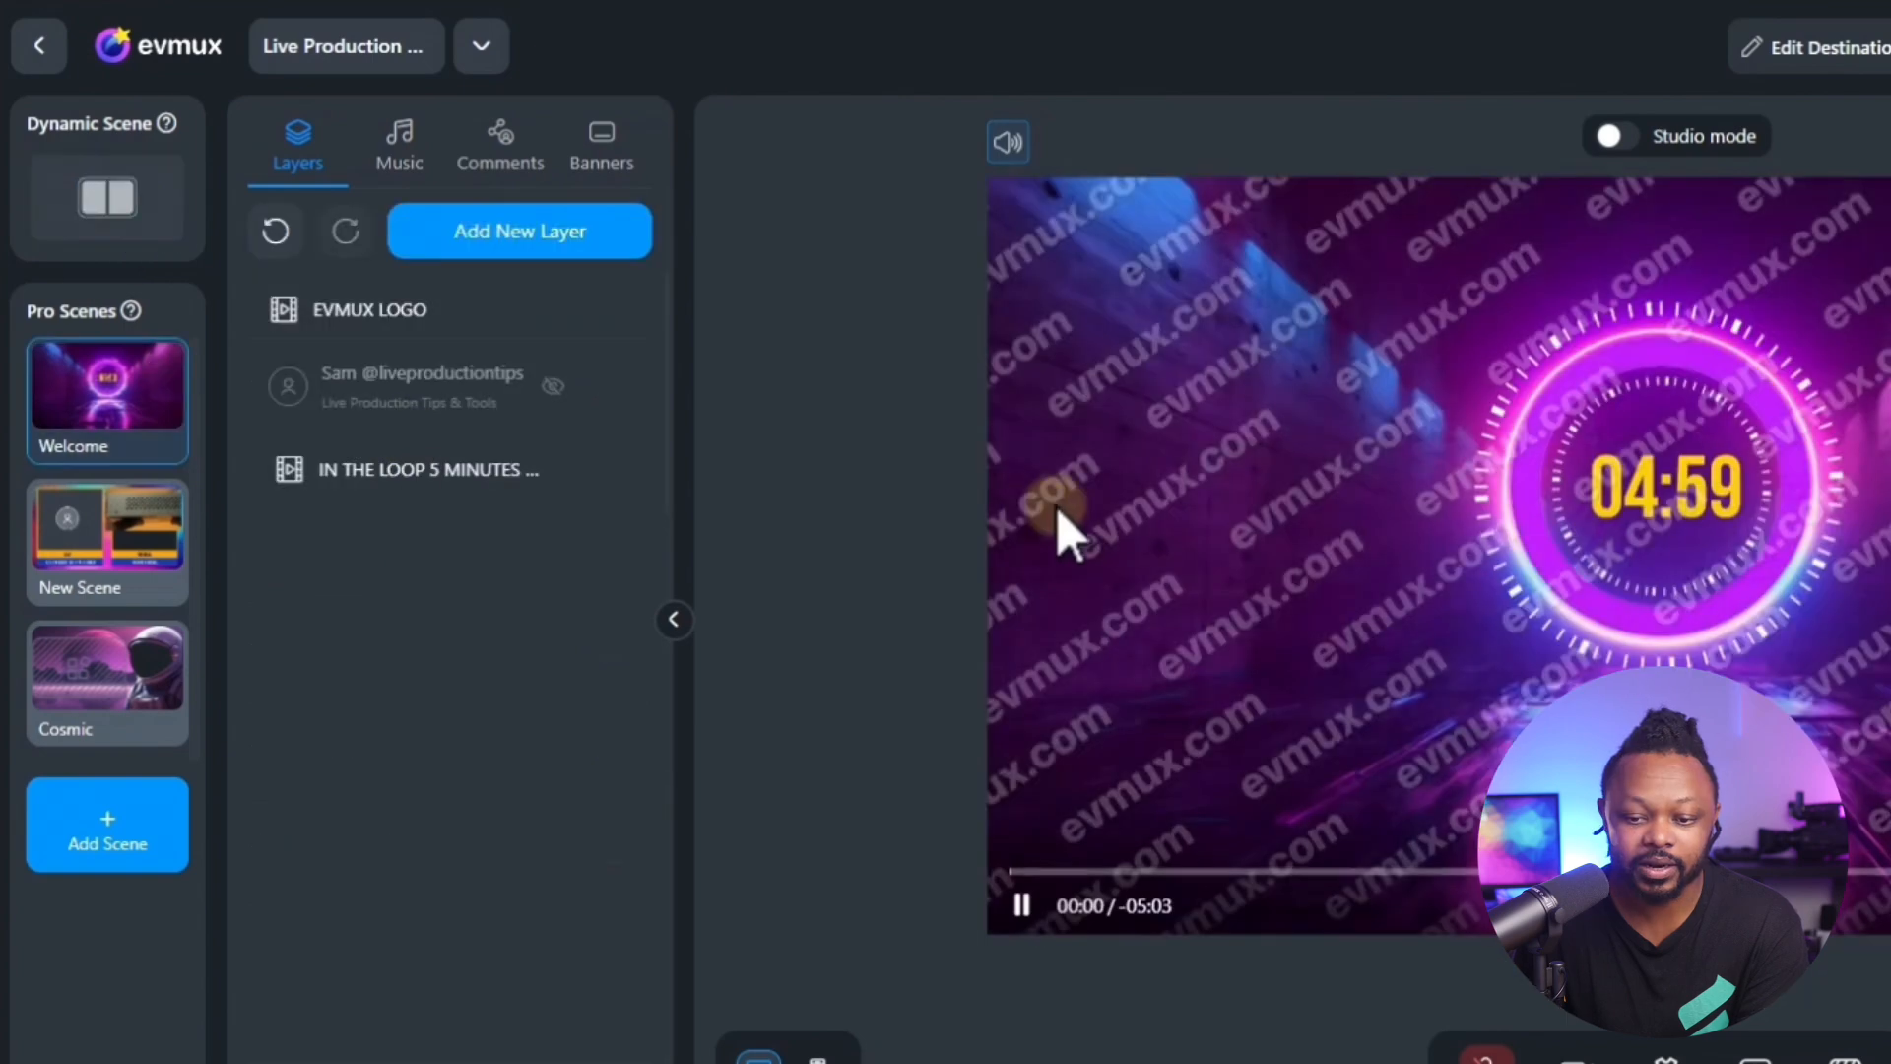
click(1021, 904)
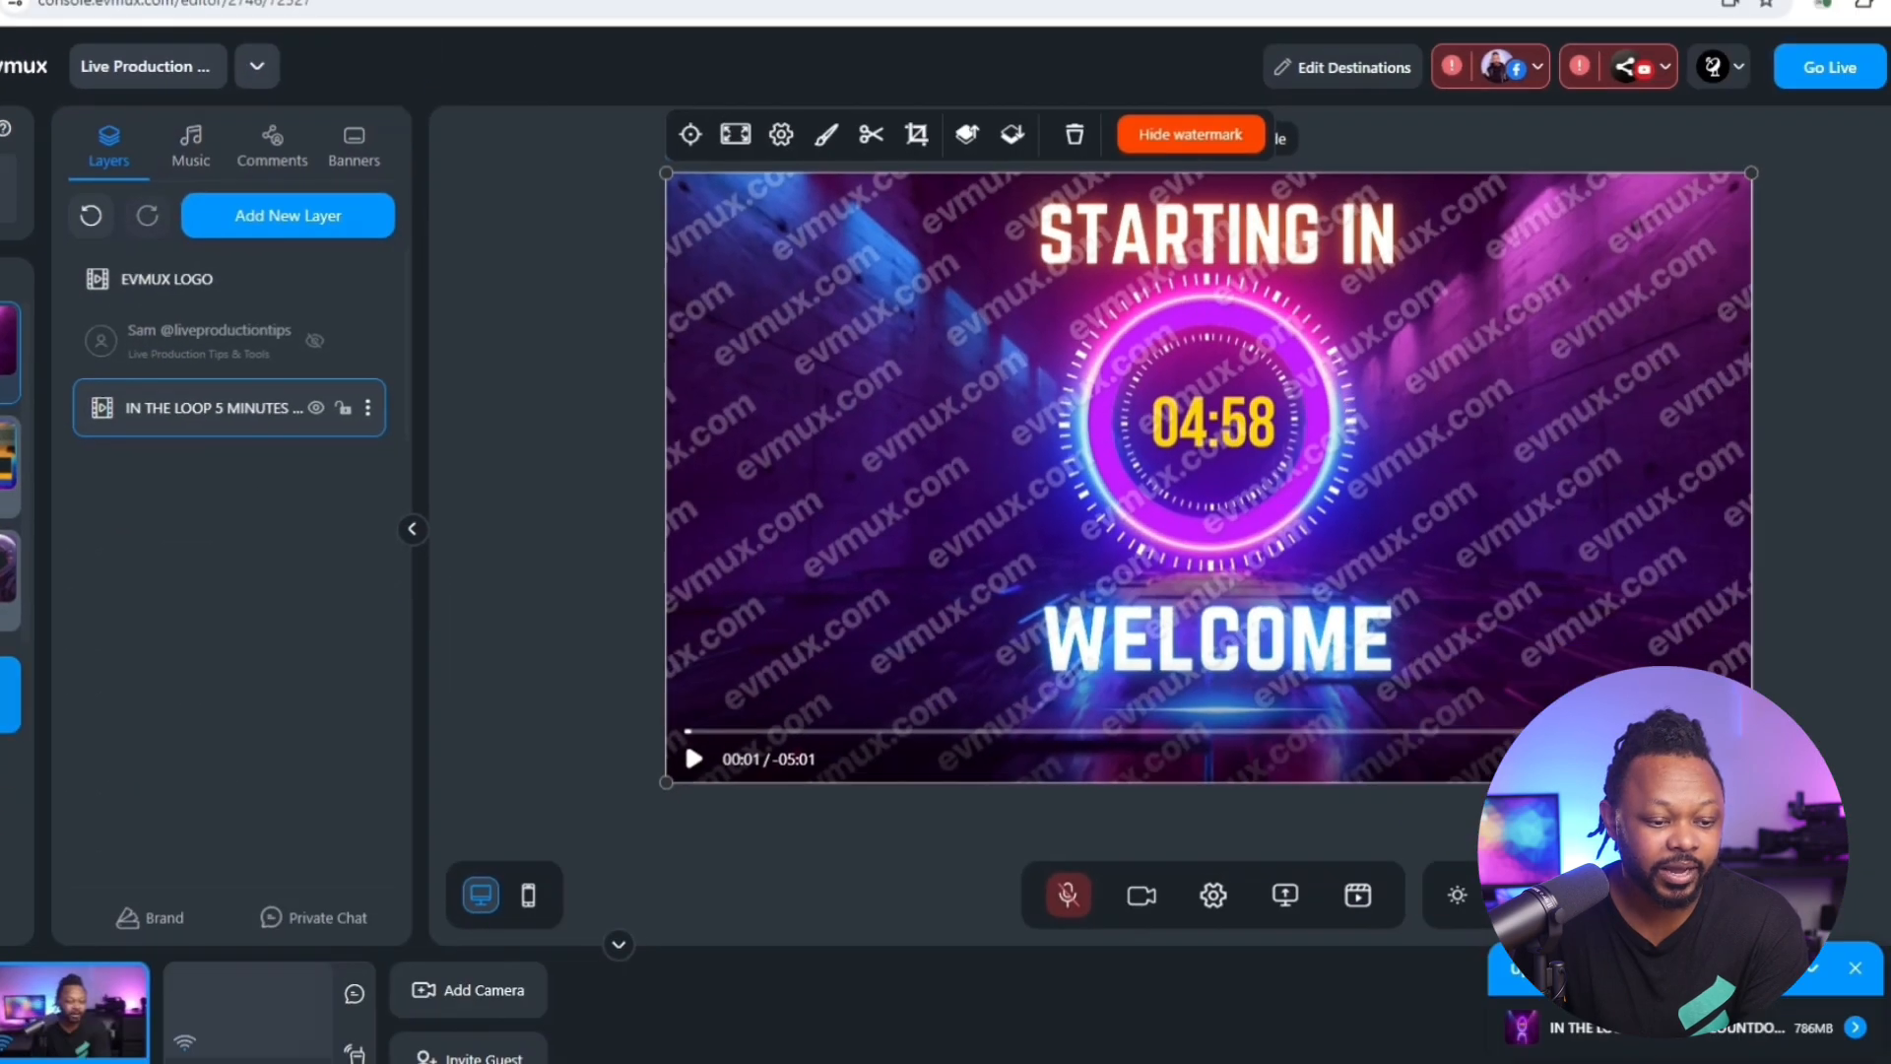
Create another empty pro scene and rename it main camera.
click(9, 694)
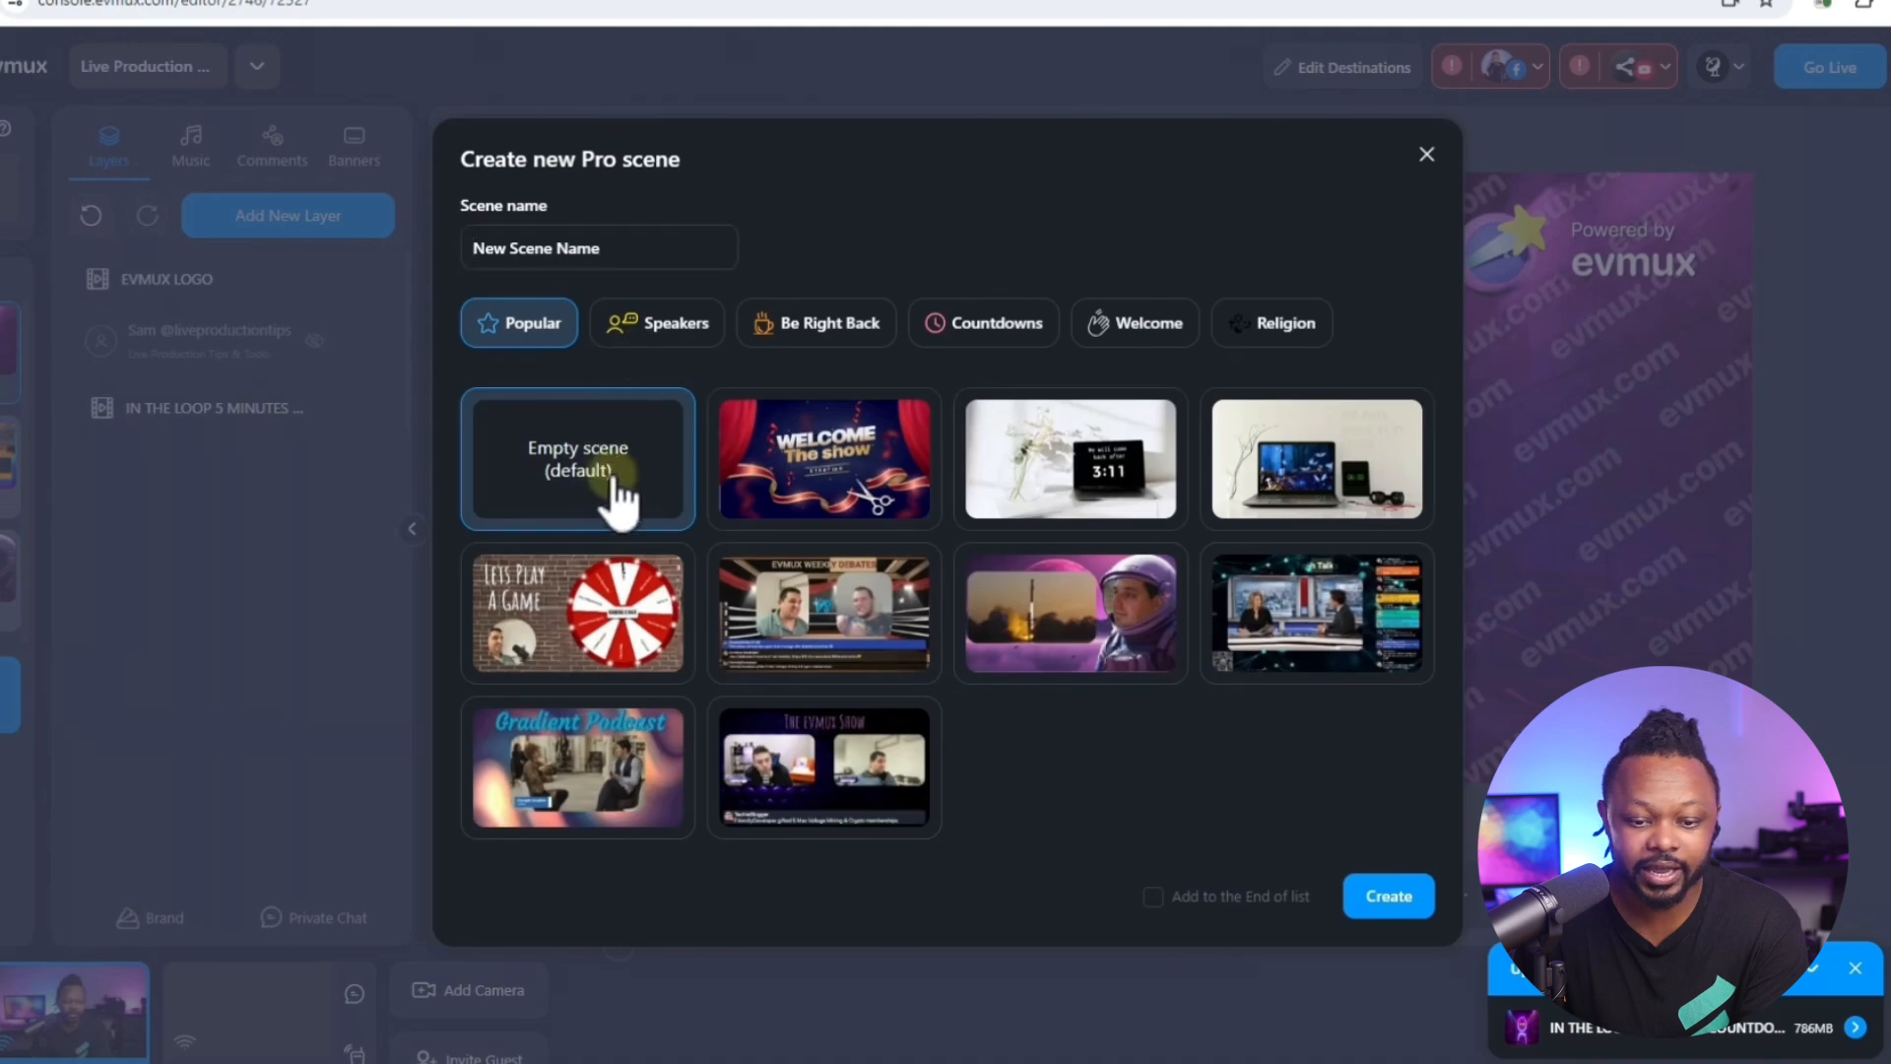
click(1398, 897)
click(99, 492)
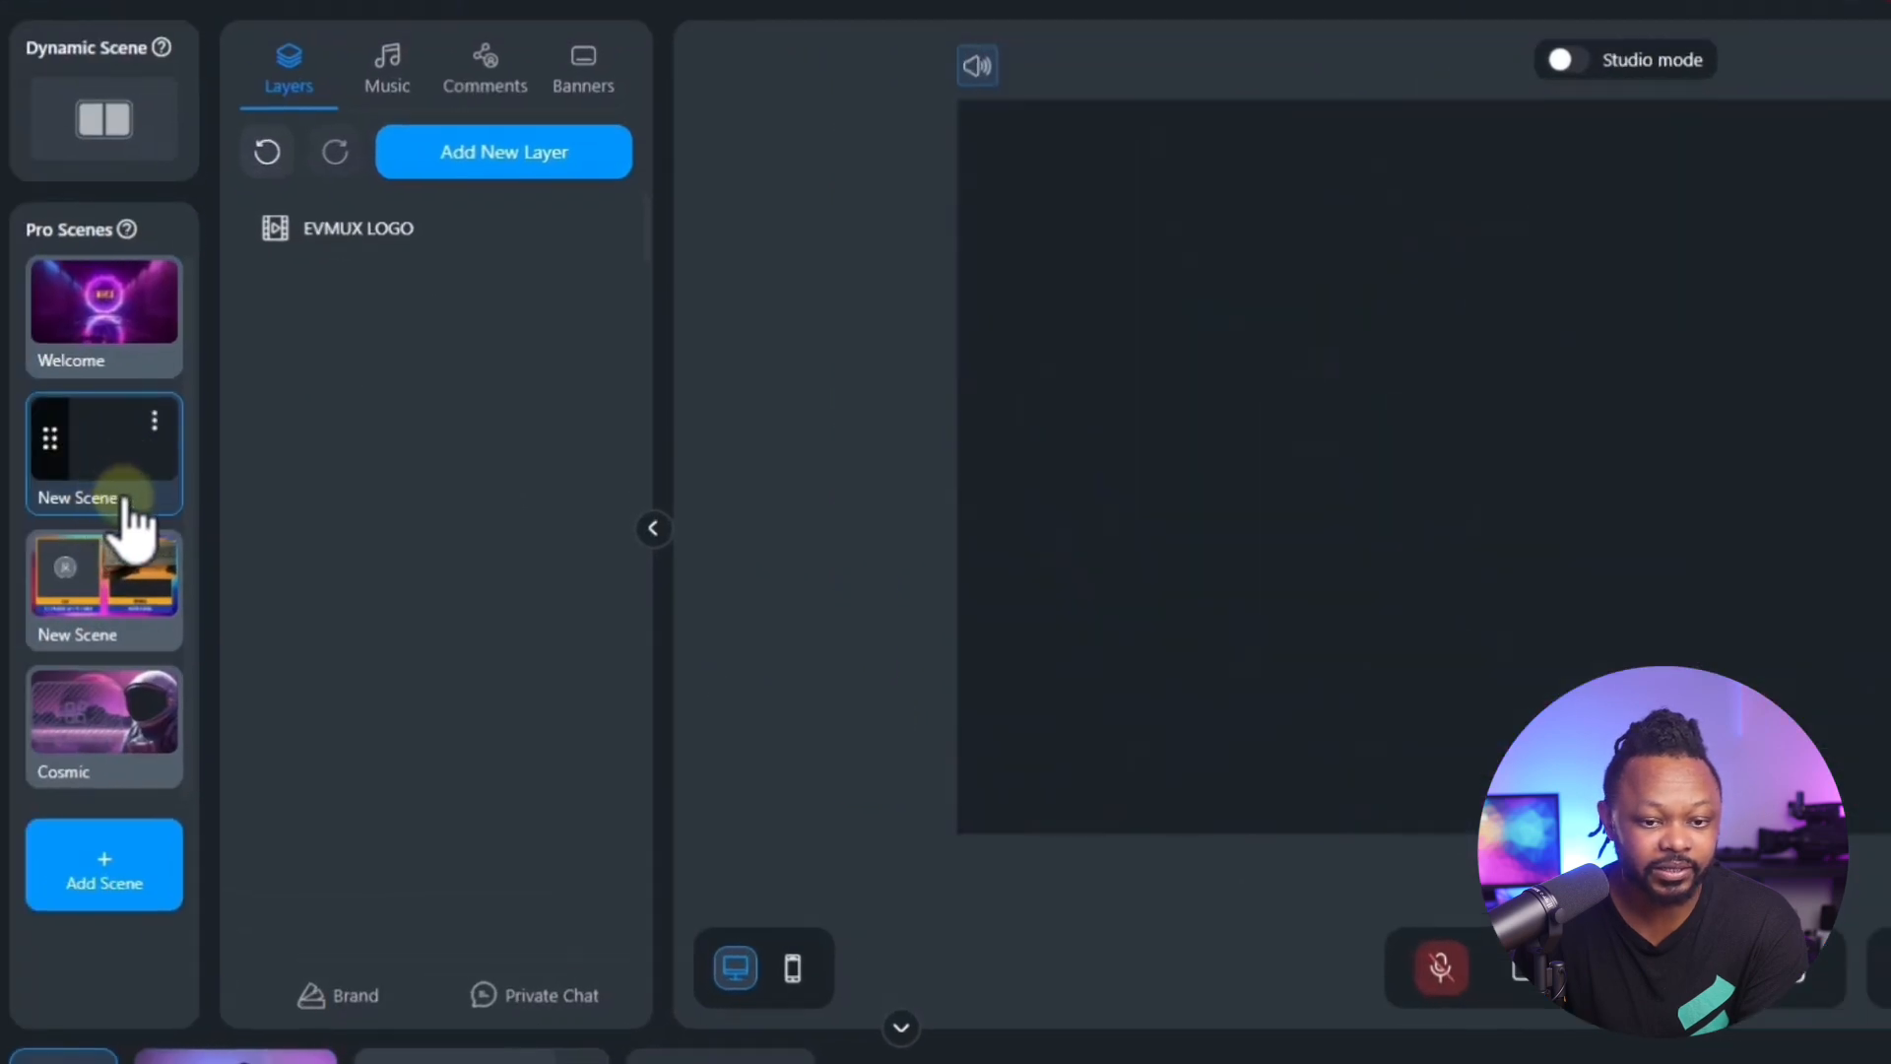
click(153, 422)
click(350, 362)
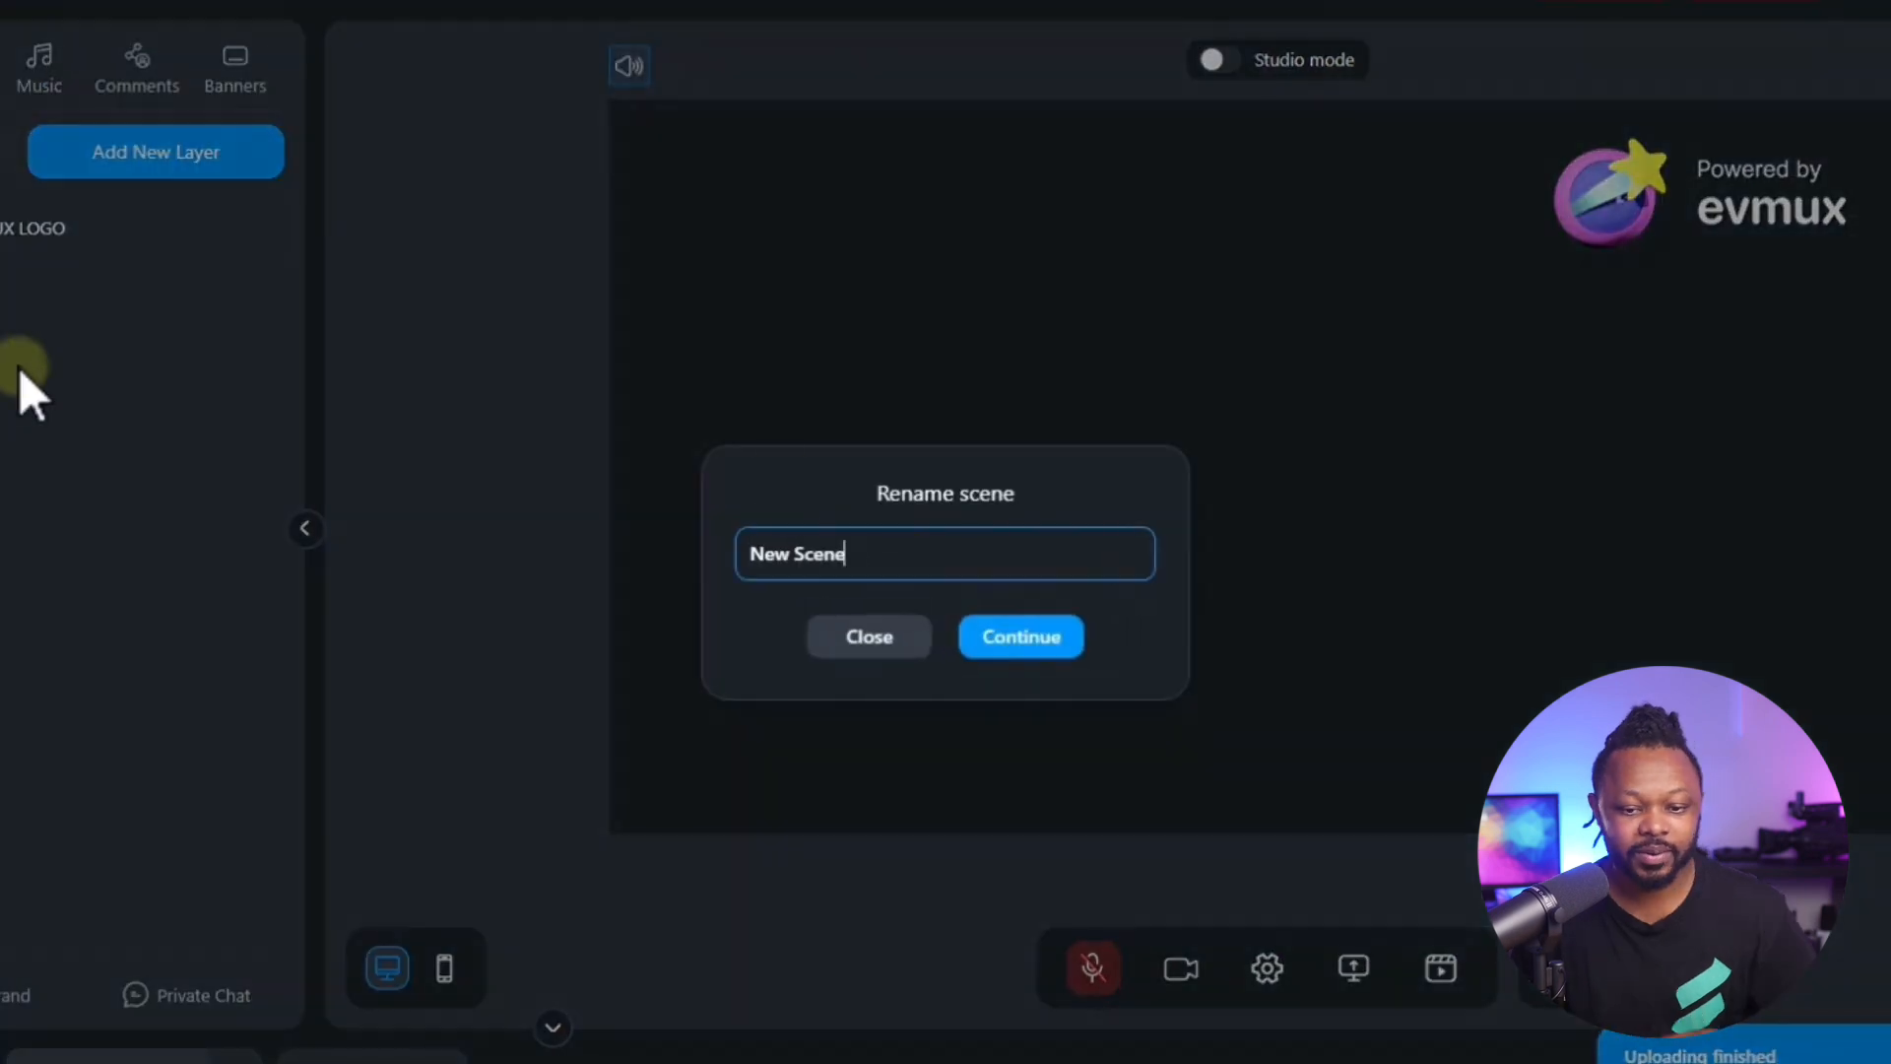
drag(783, 551, 878, 553)
text(main)
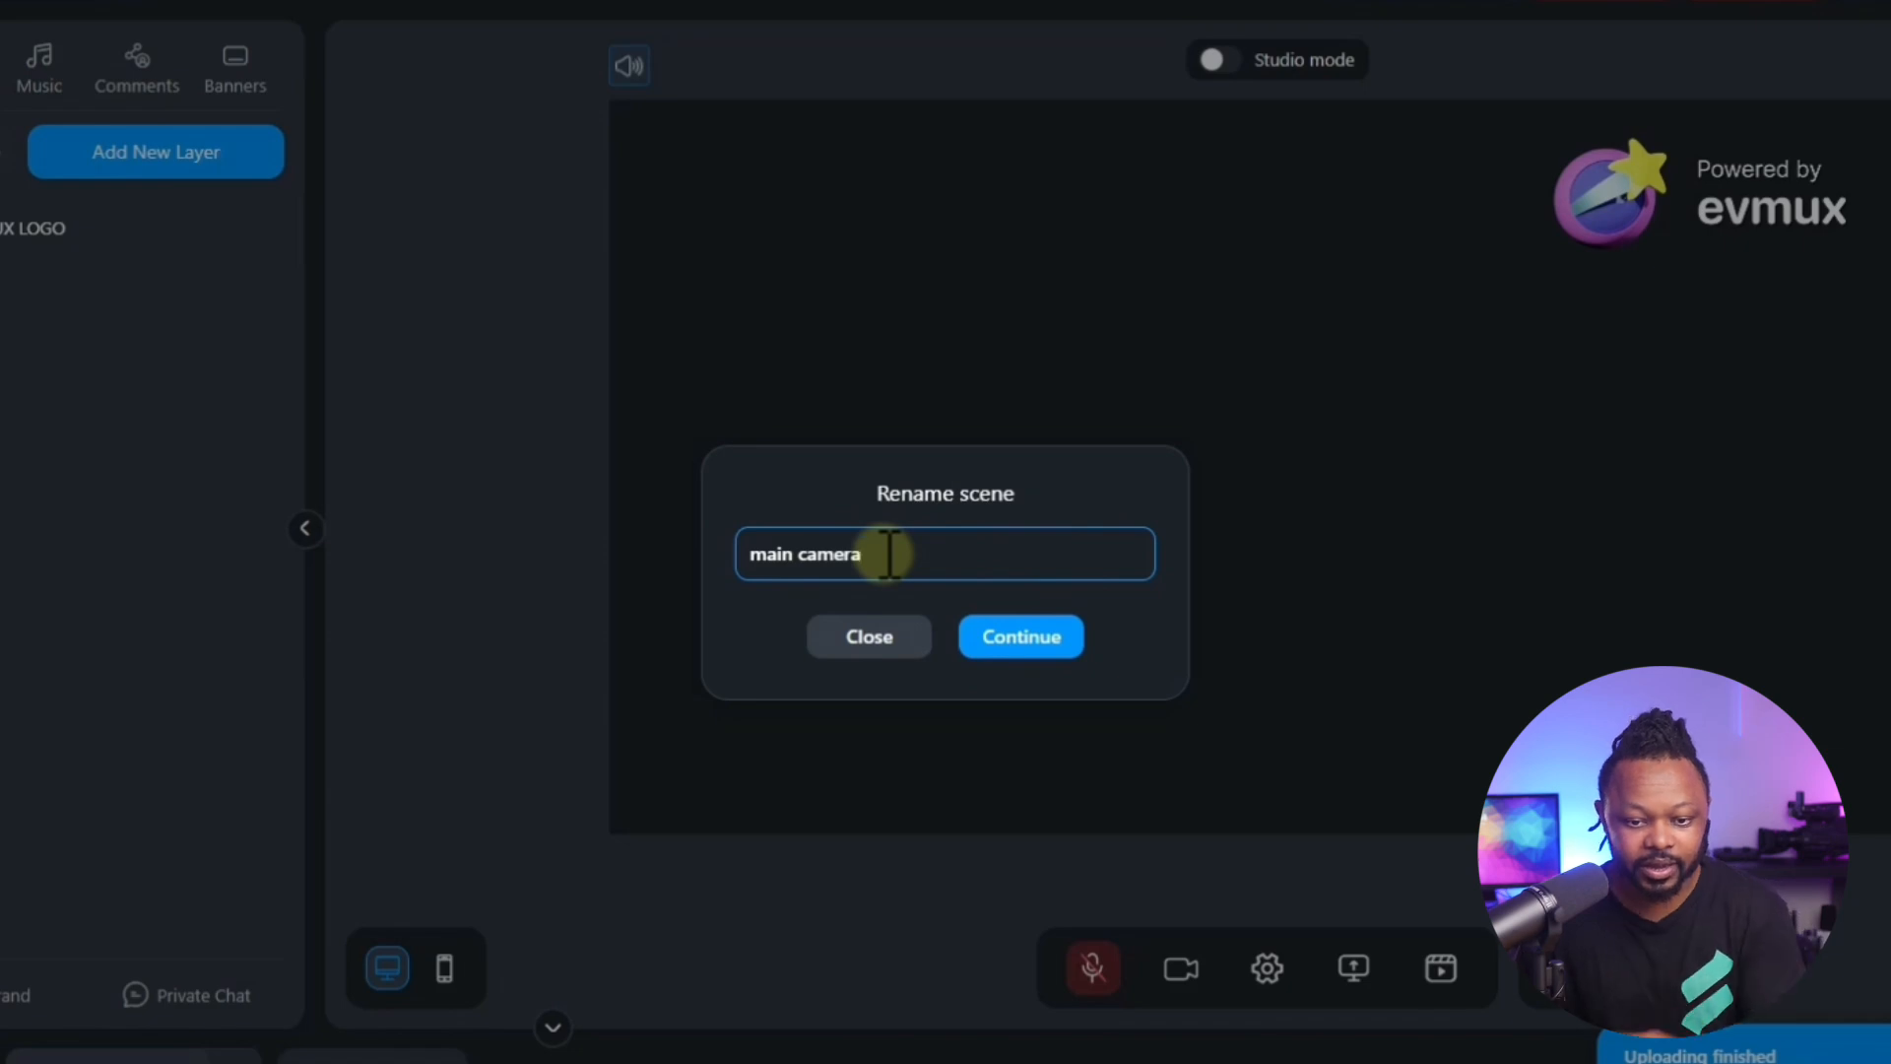
text( camera)
click(990, 638)
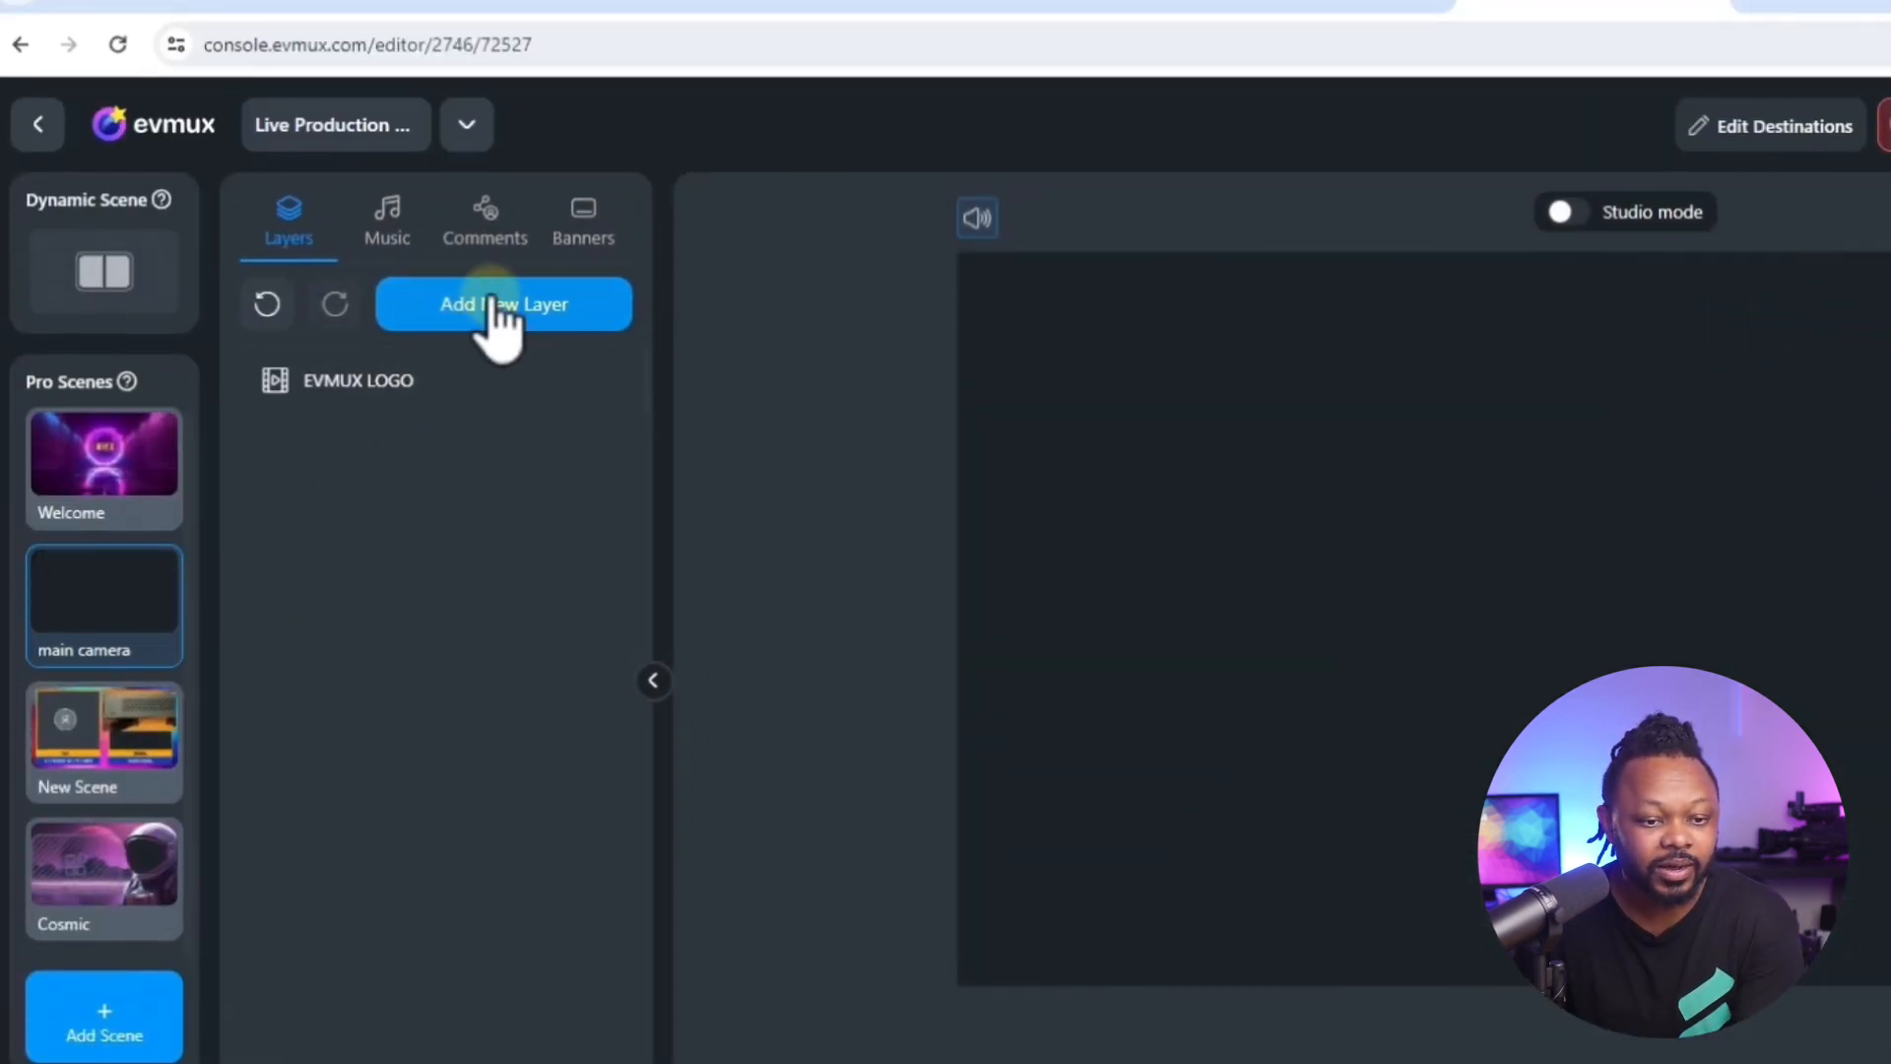
Upload Creator-Room-Purple-Single-V2 from the Bettastudio project's Single Overlays folder in Downloads and add it as a media layer to the main camera scene.
click(491, 304)
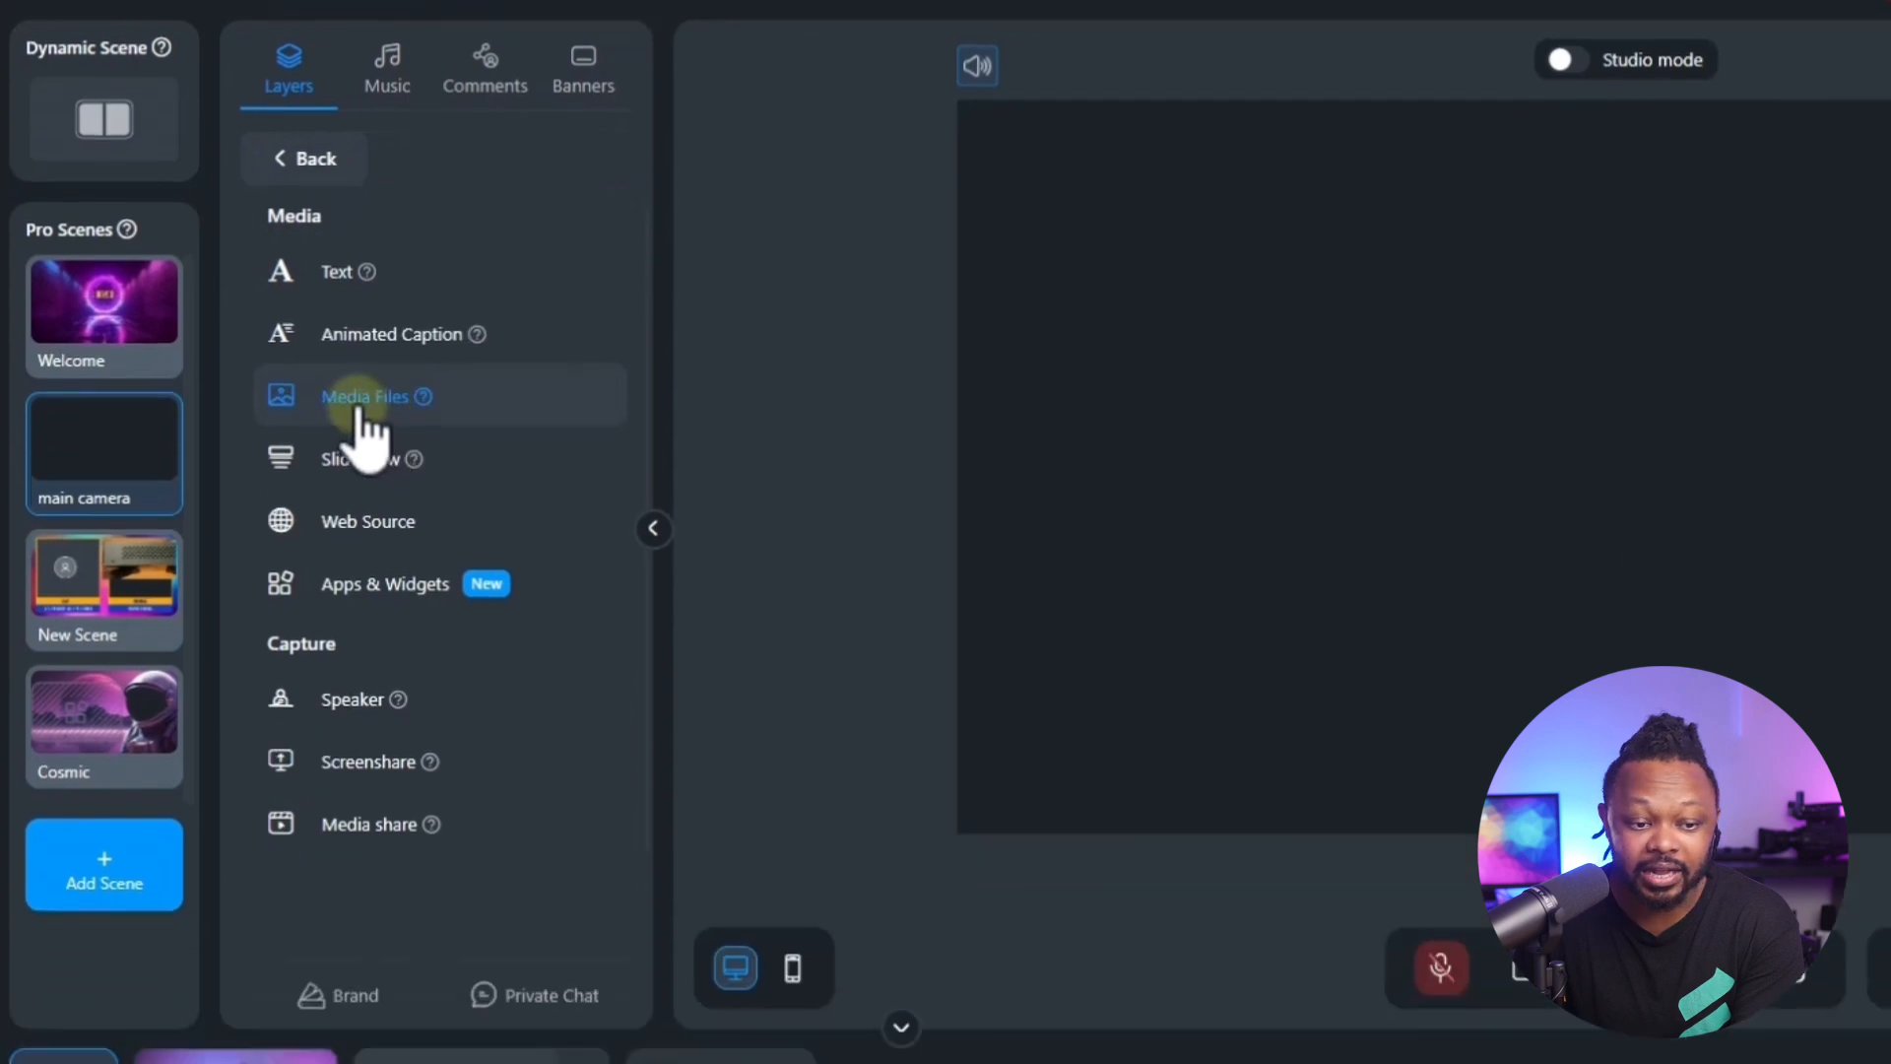
click(360, 407)
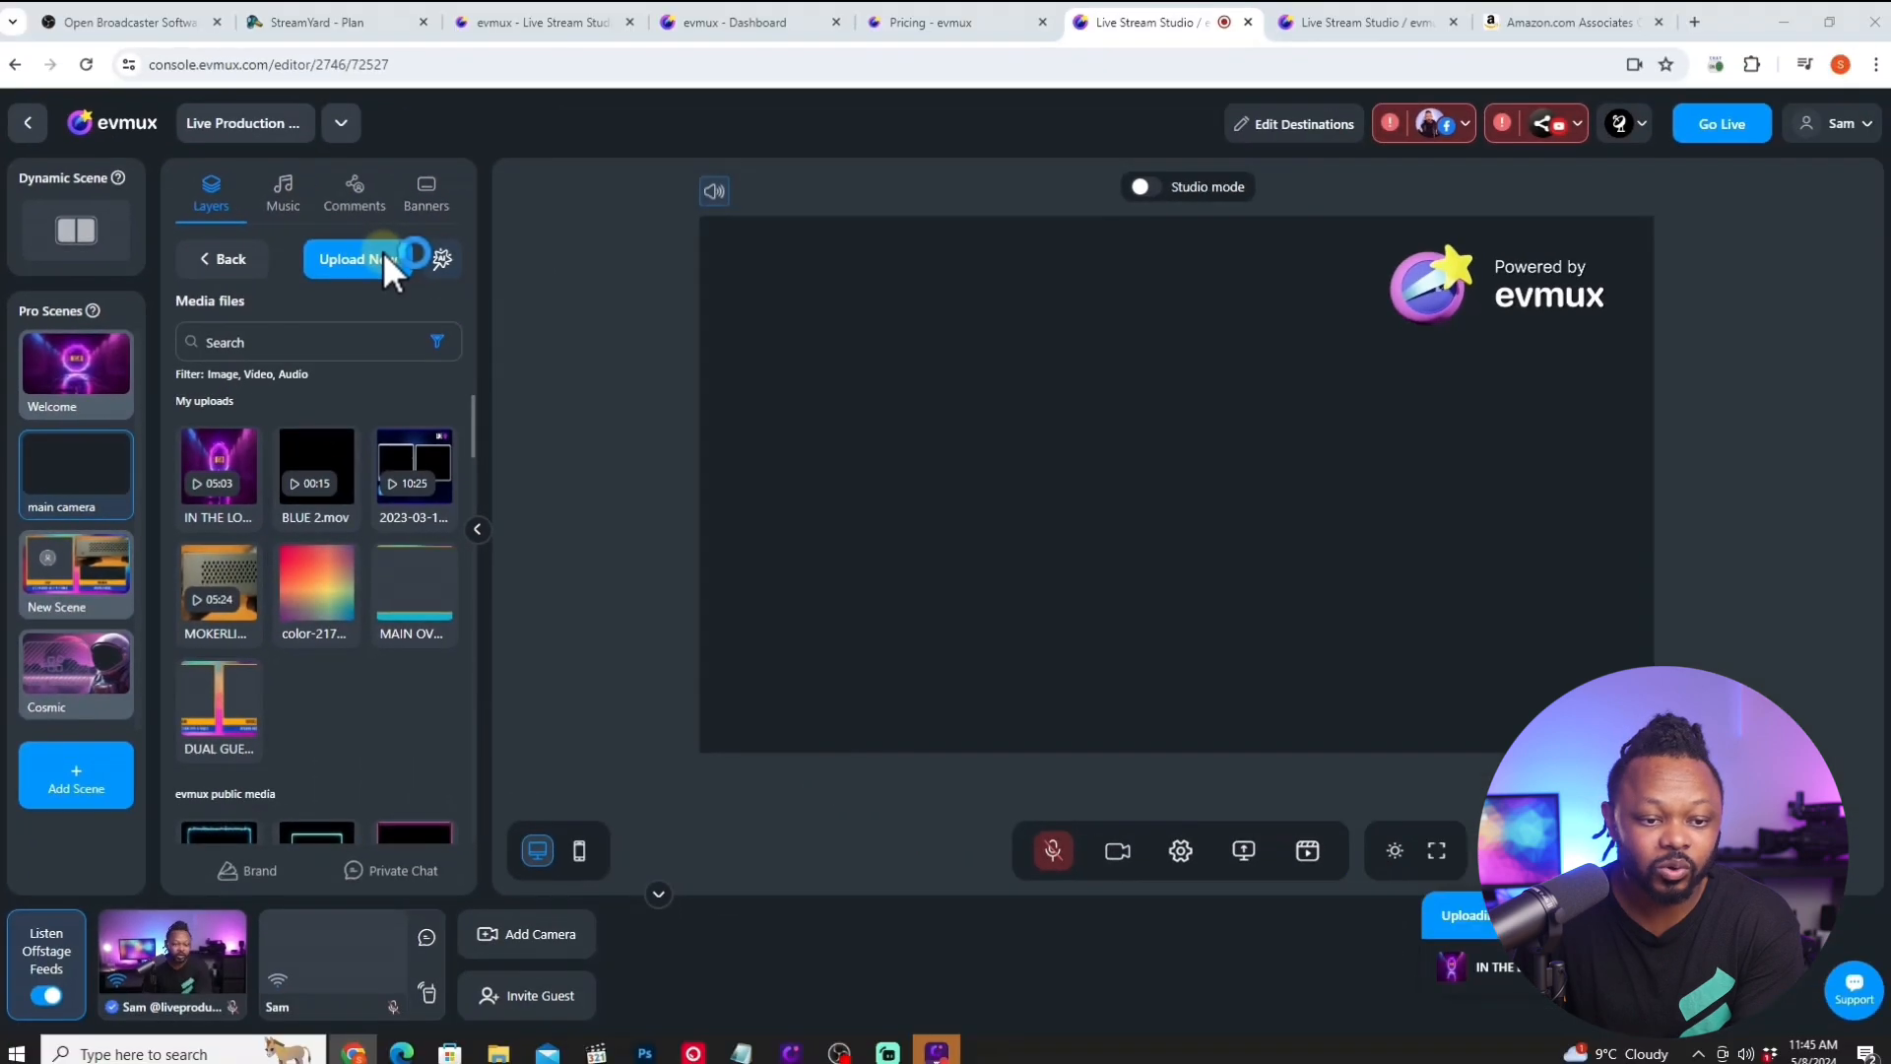
click(532, 163)
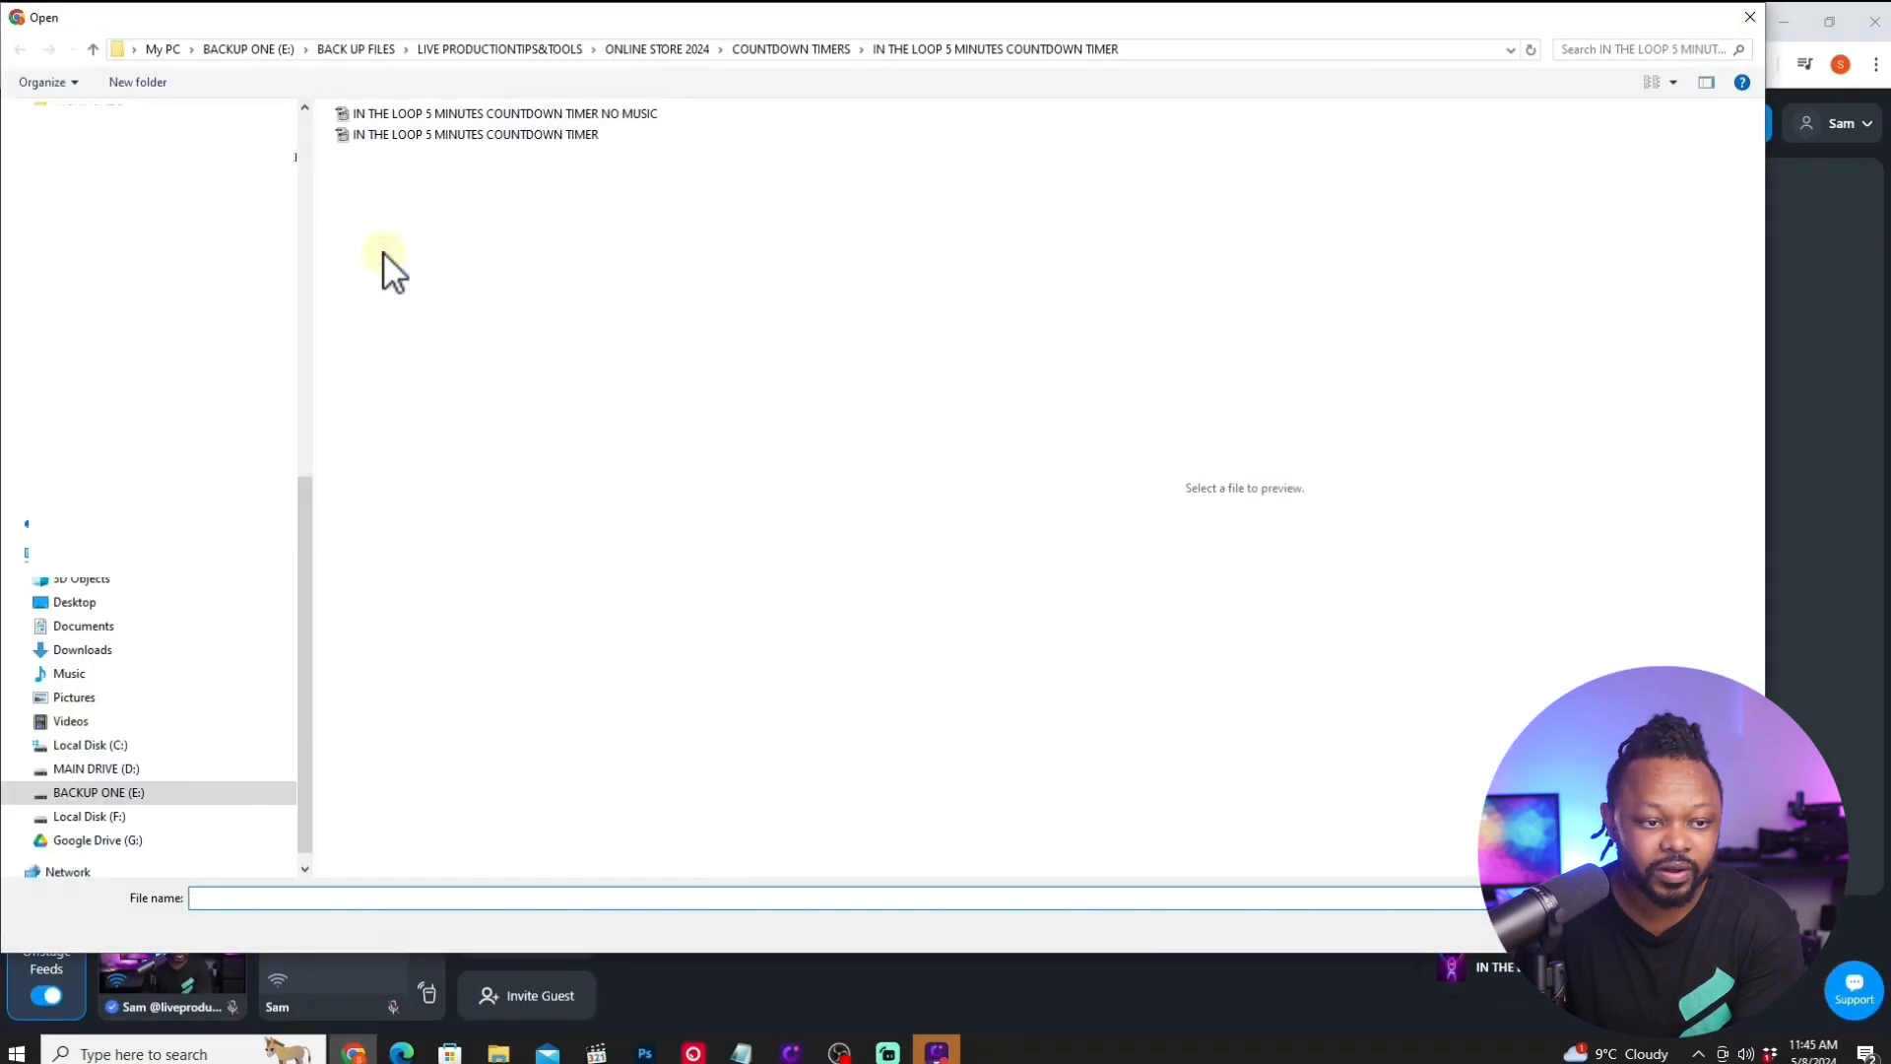
drag(301, 547, 308, 148)
click(99, 173)
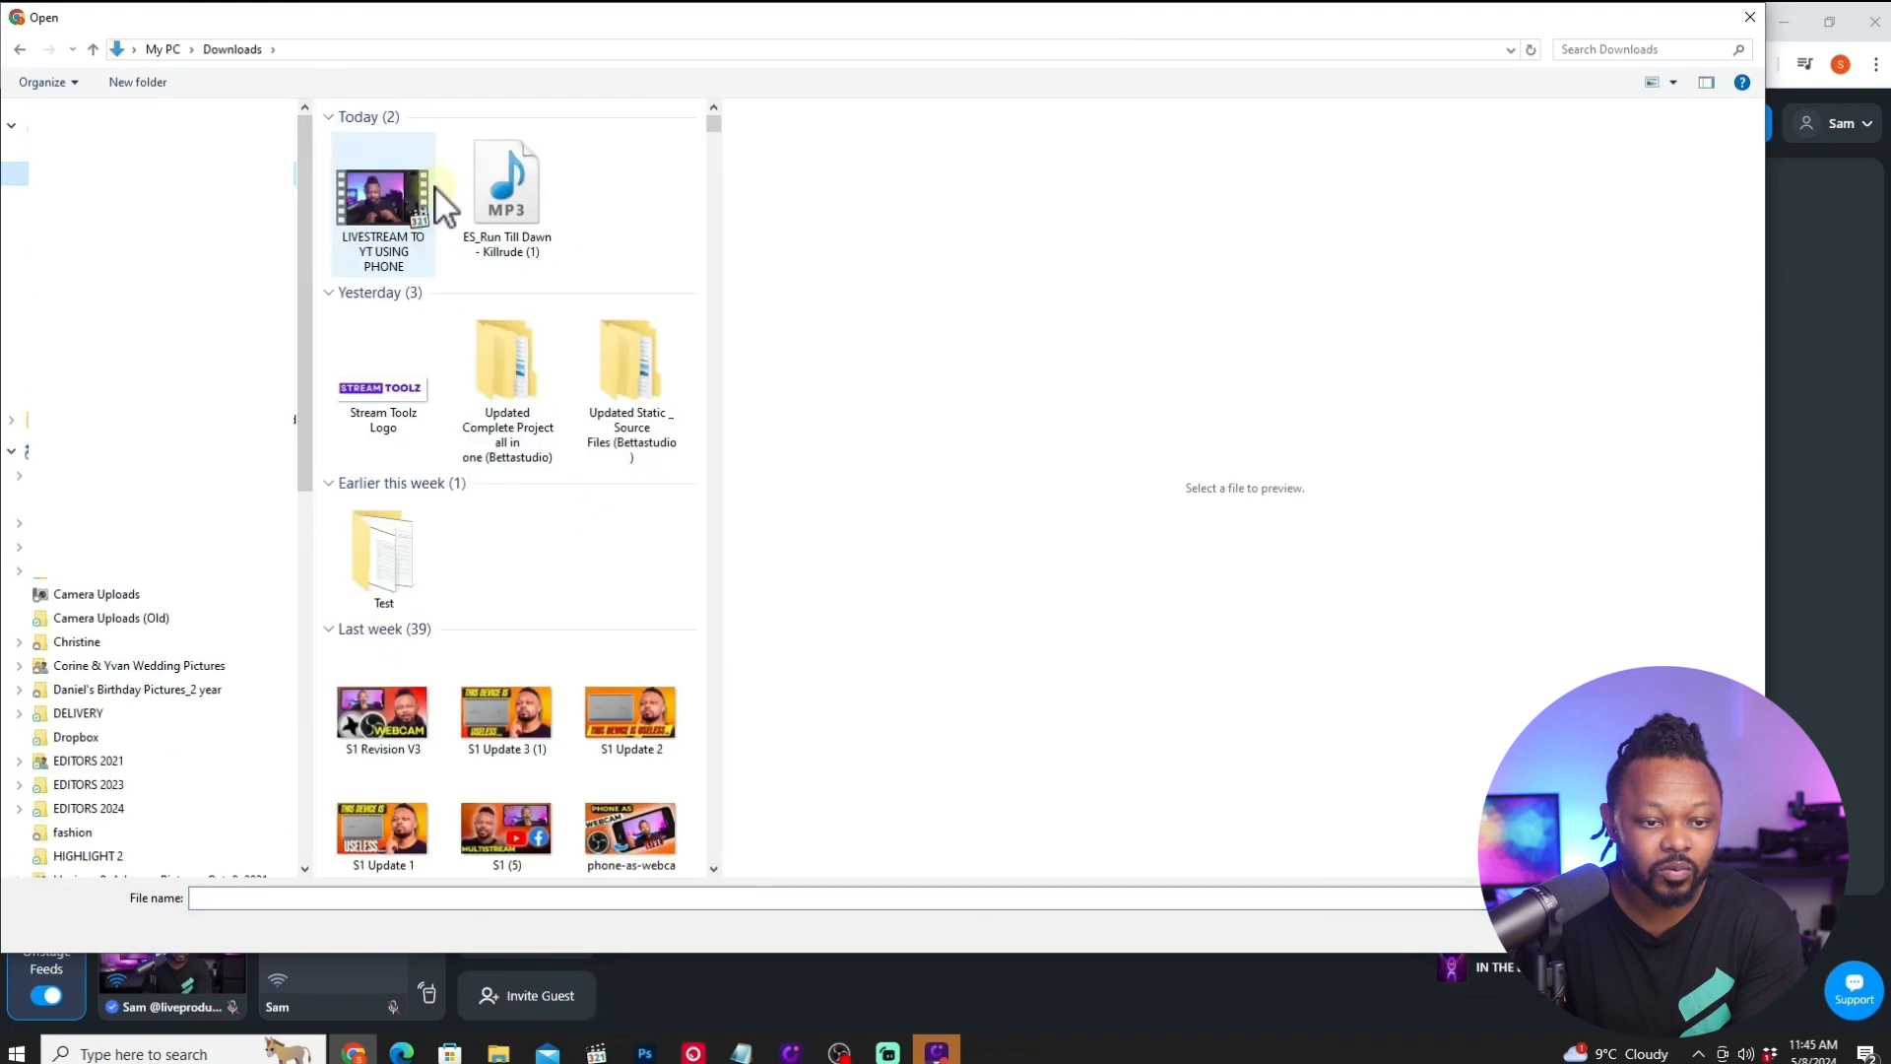
double_click(512, 355)
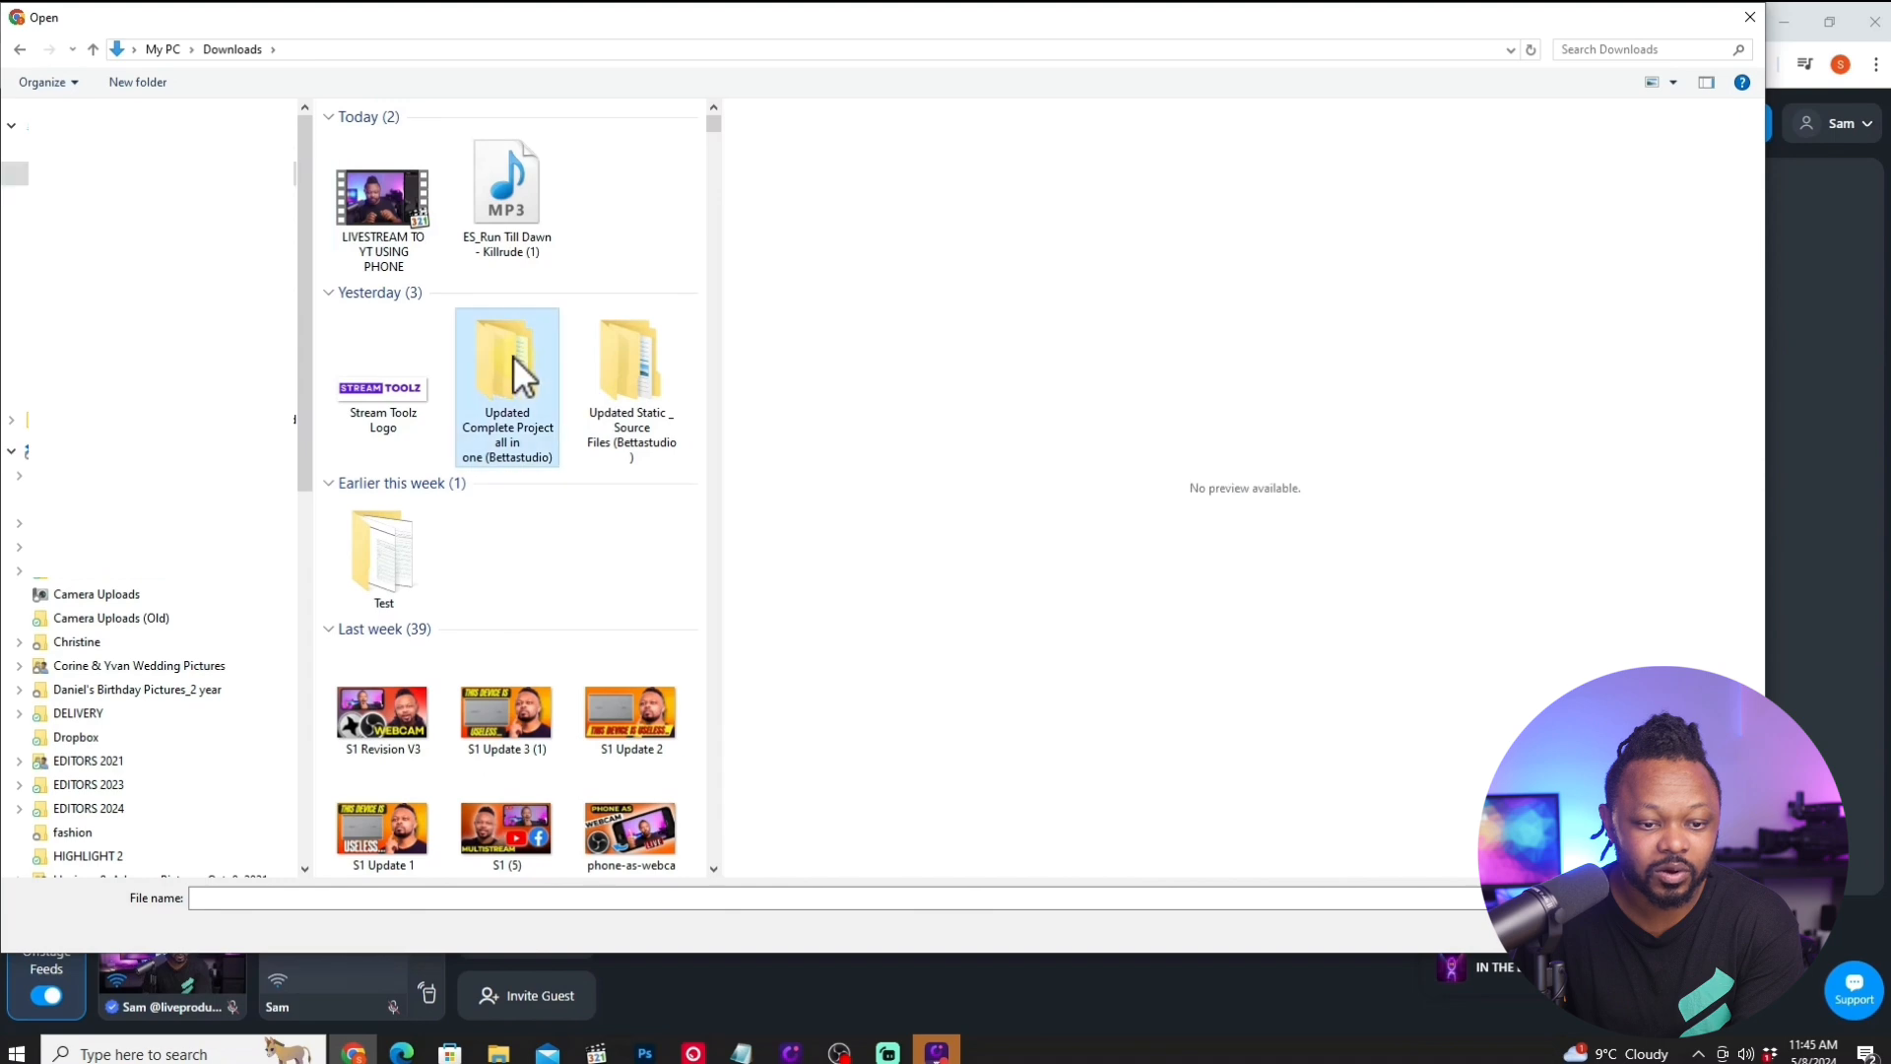
double_click(399, 264)
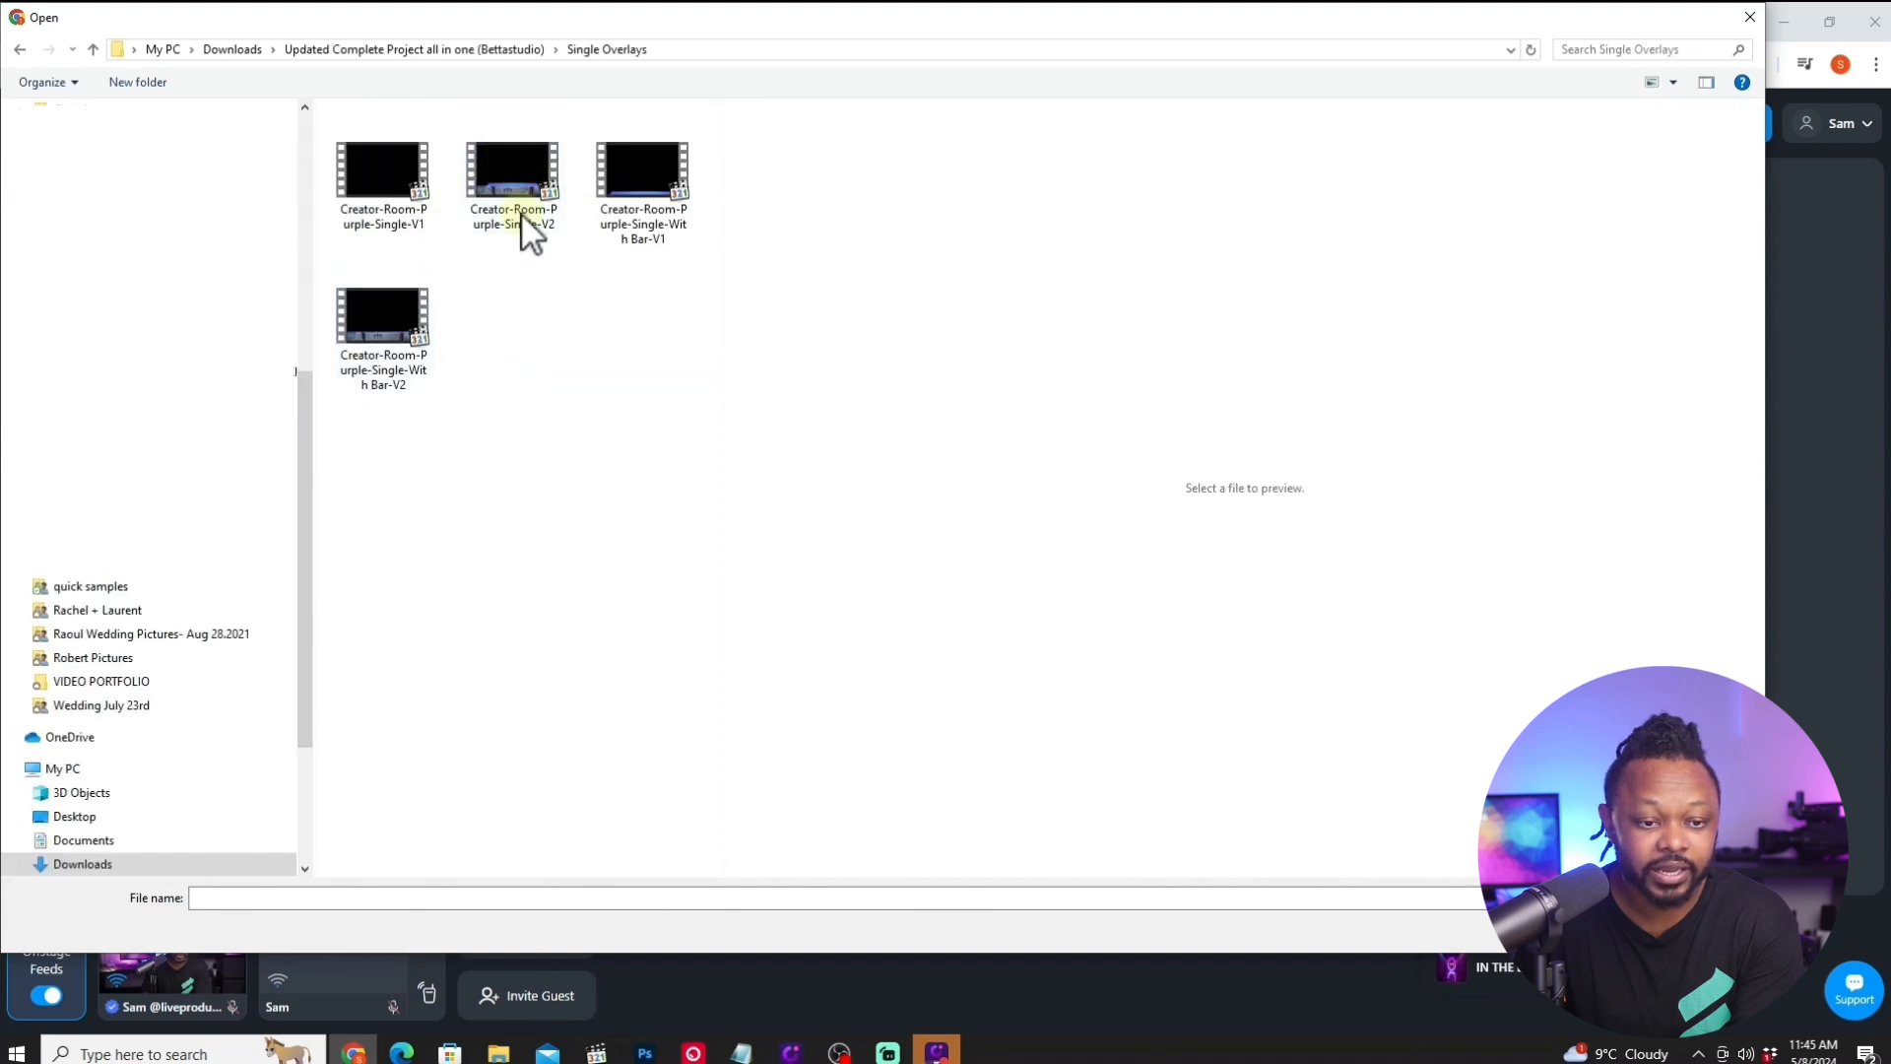
click(510, 185)
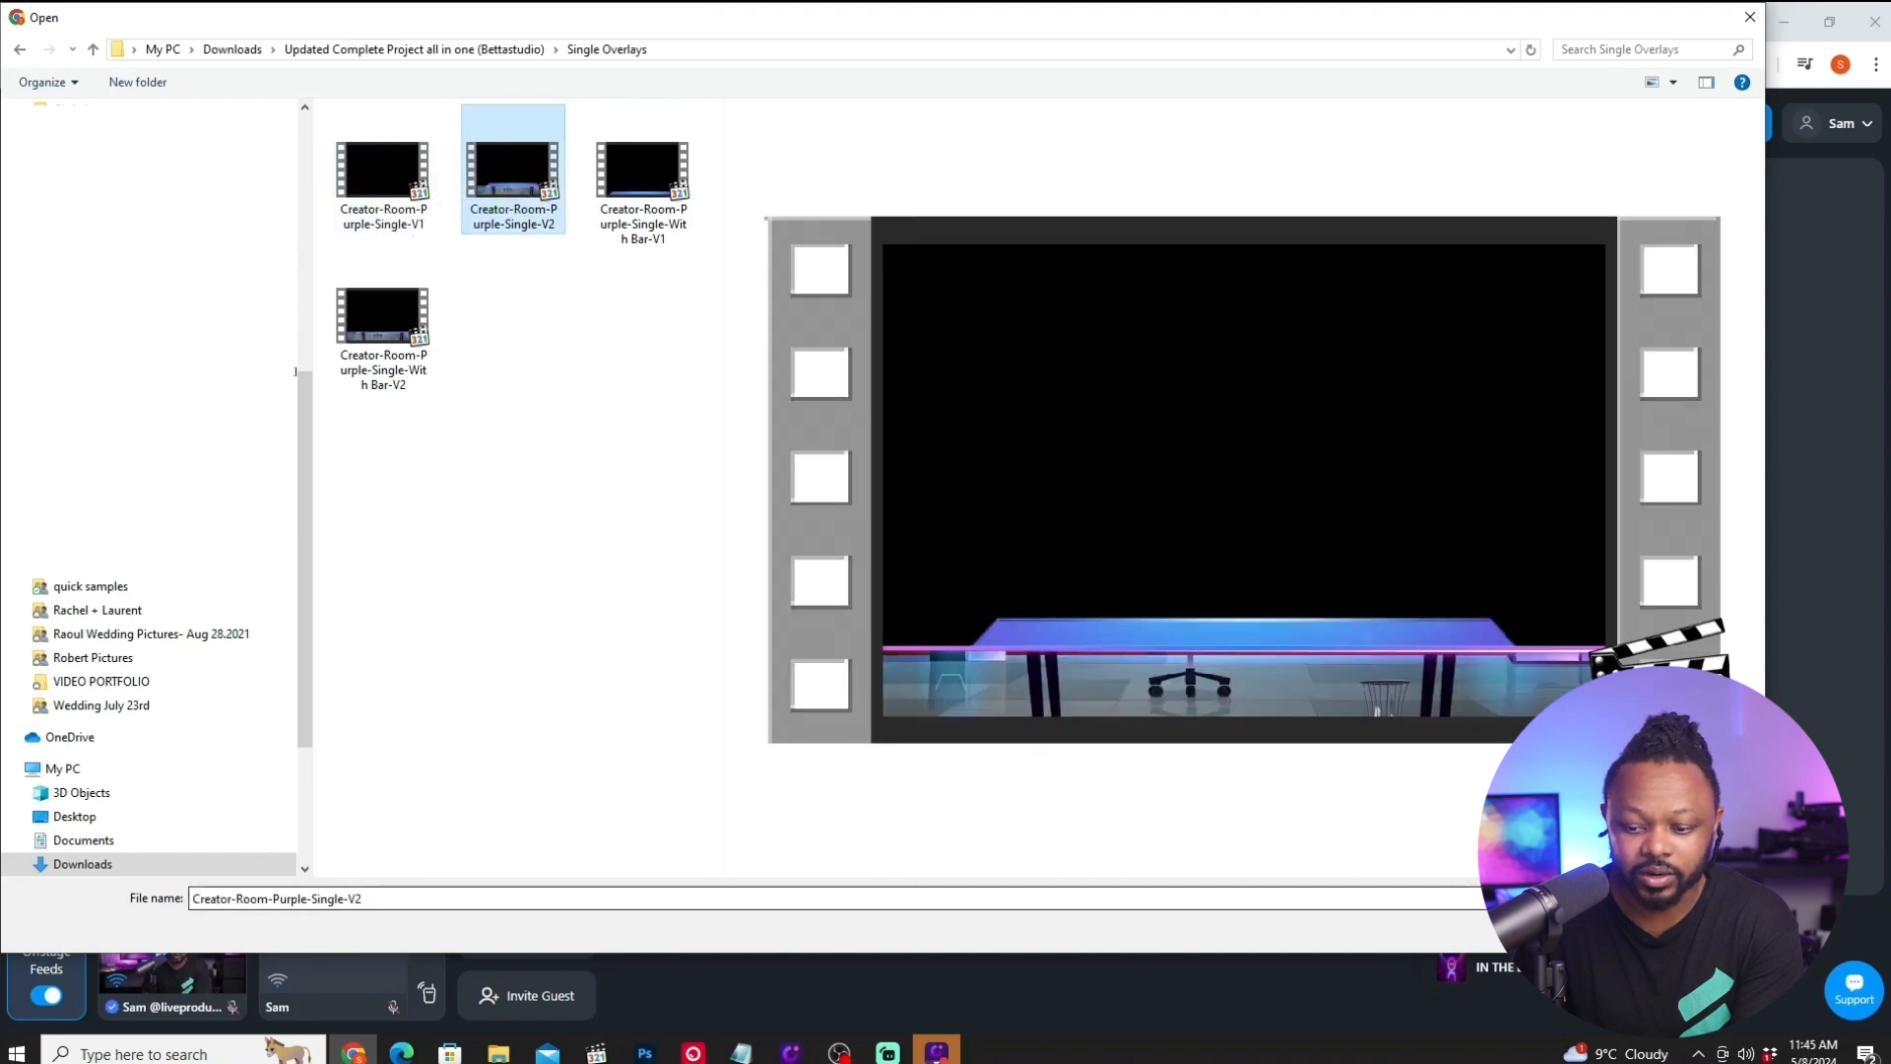
click(1595, 936)
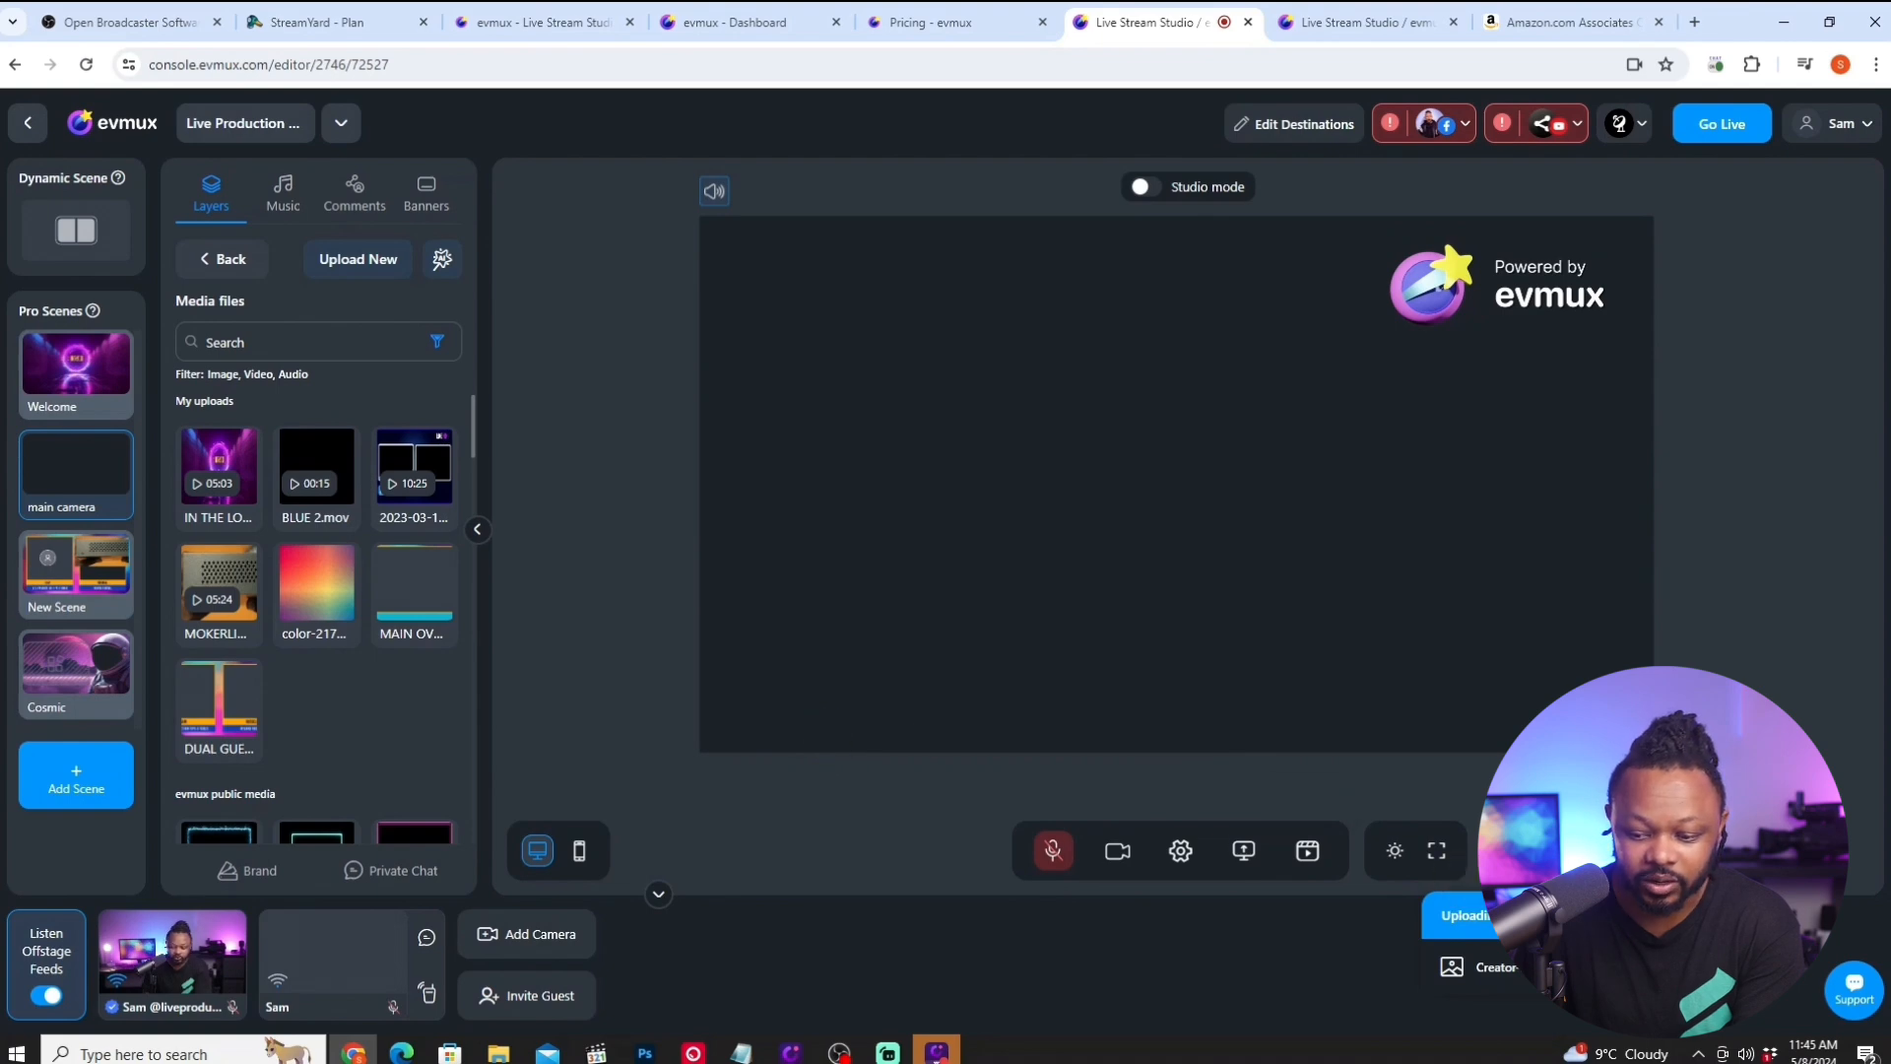
mouse_move(218, 477)
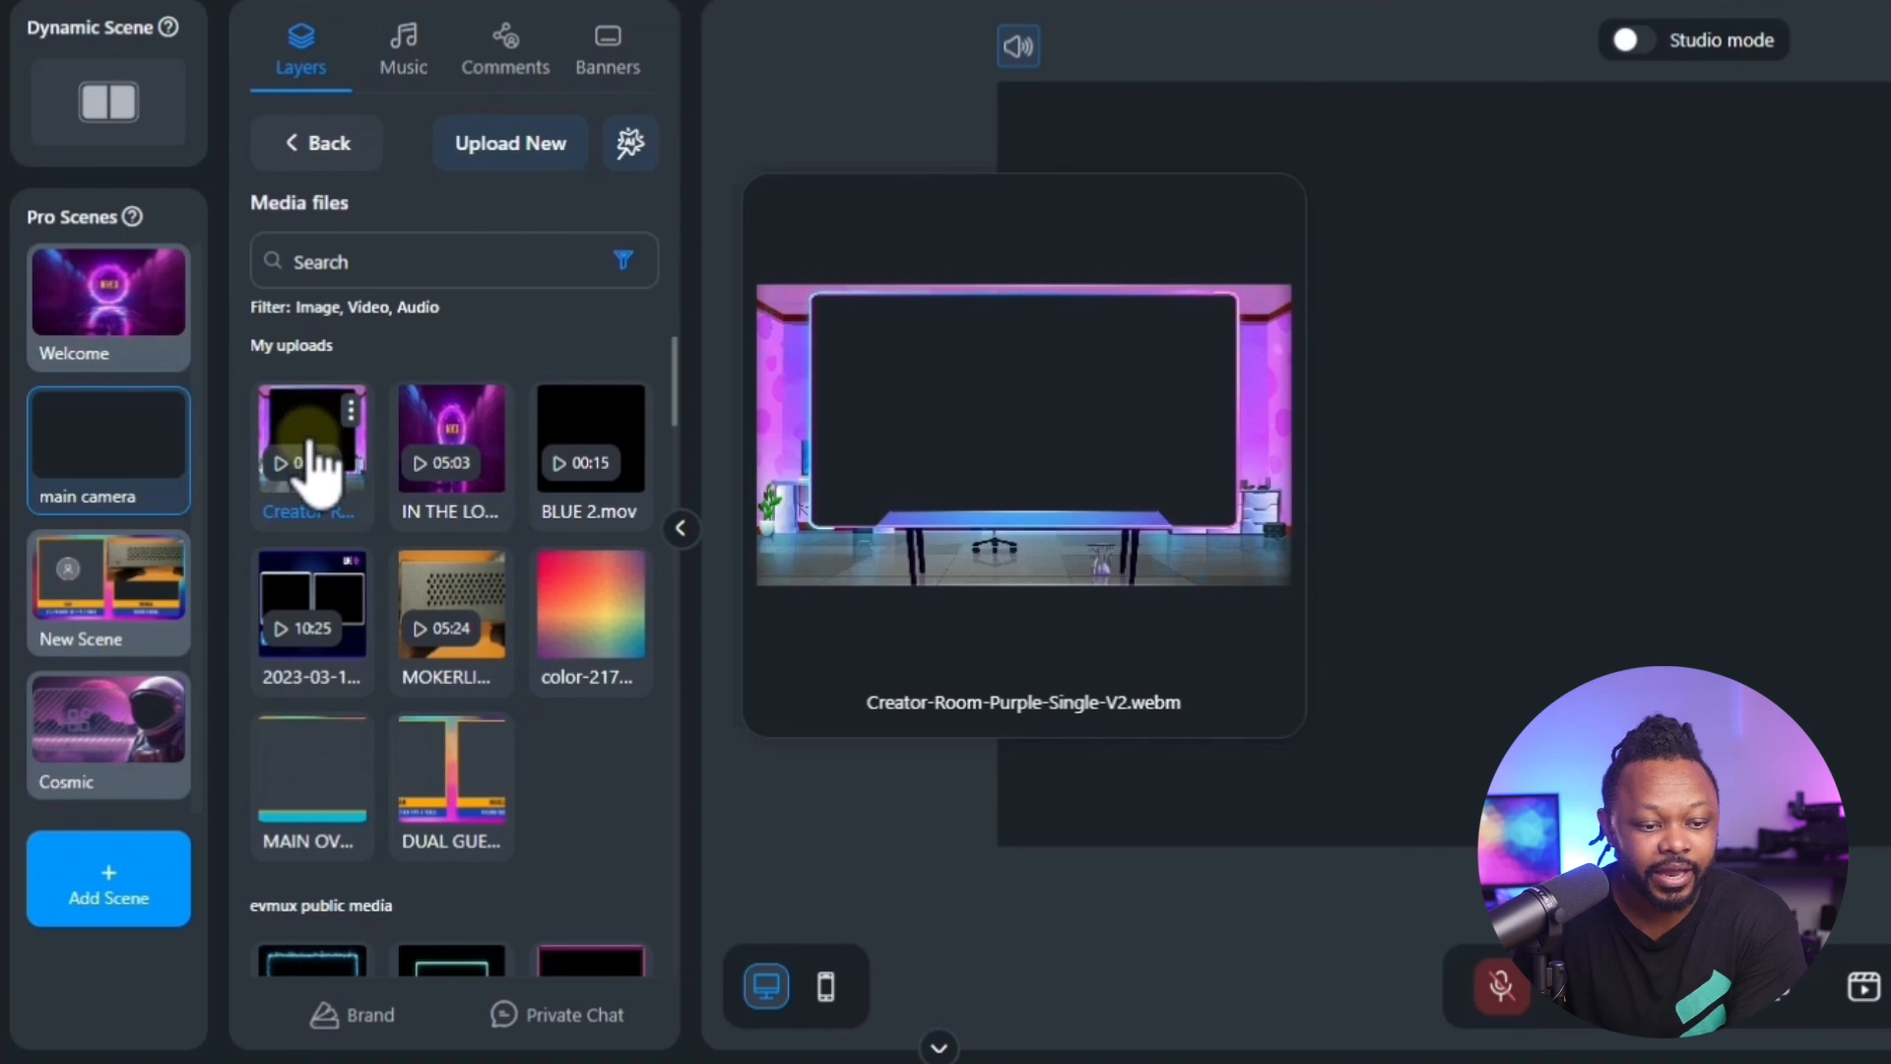
click(301, 440)
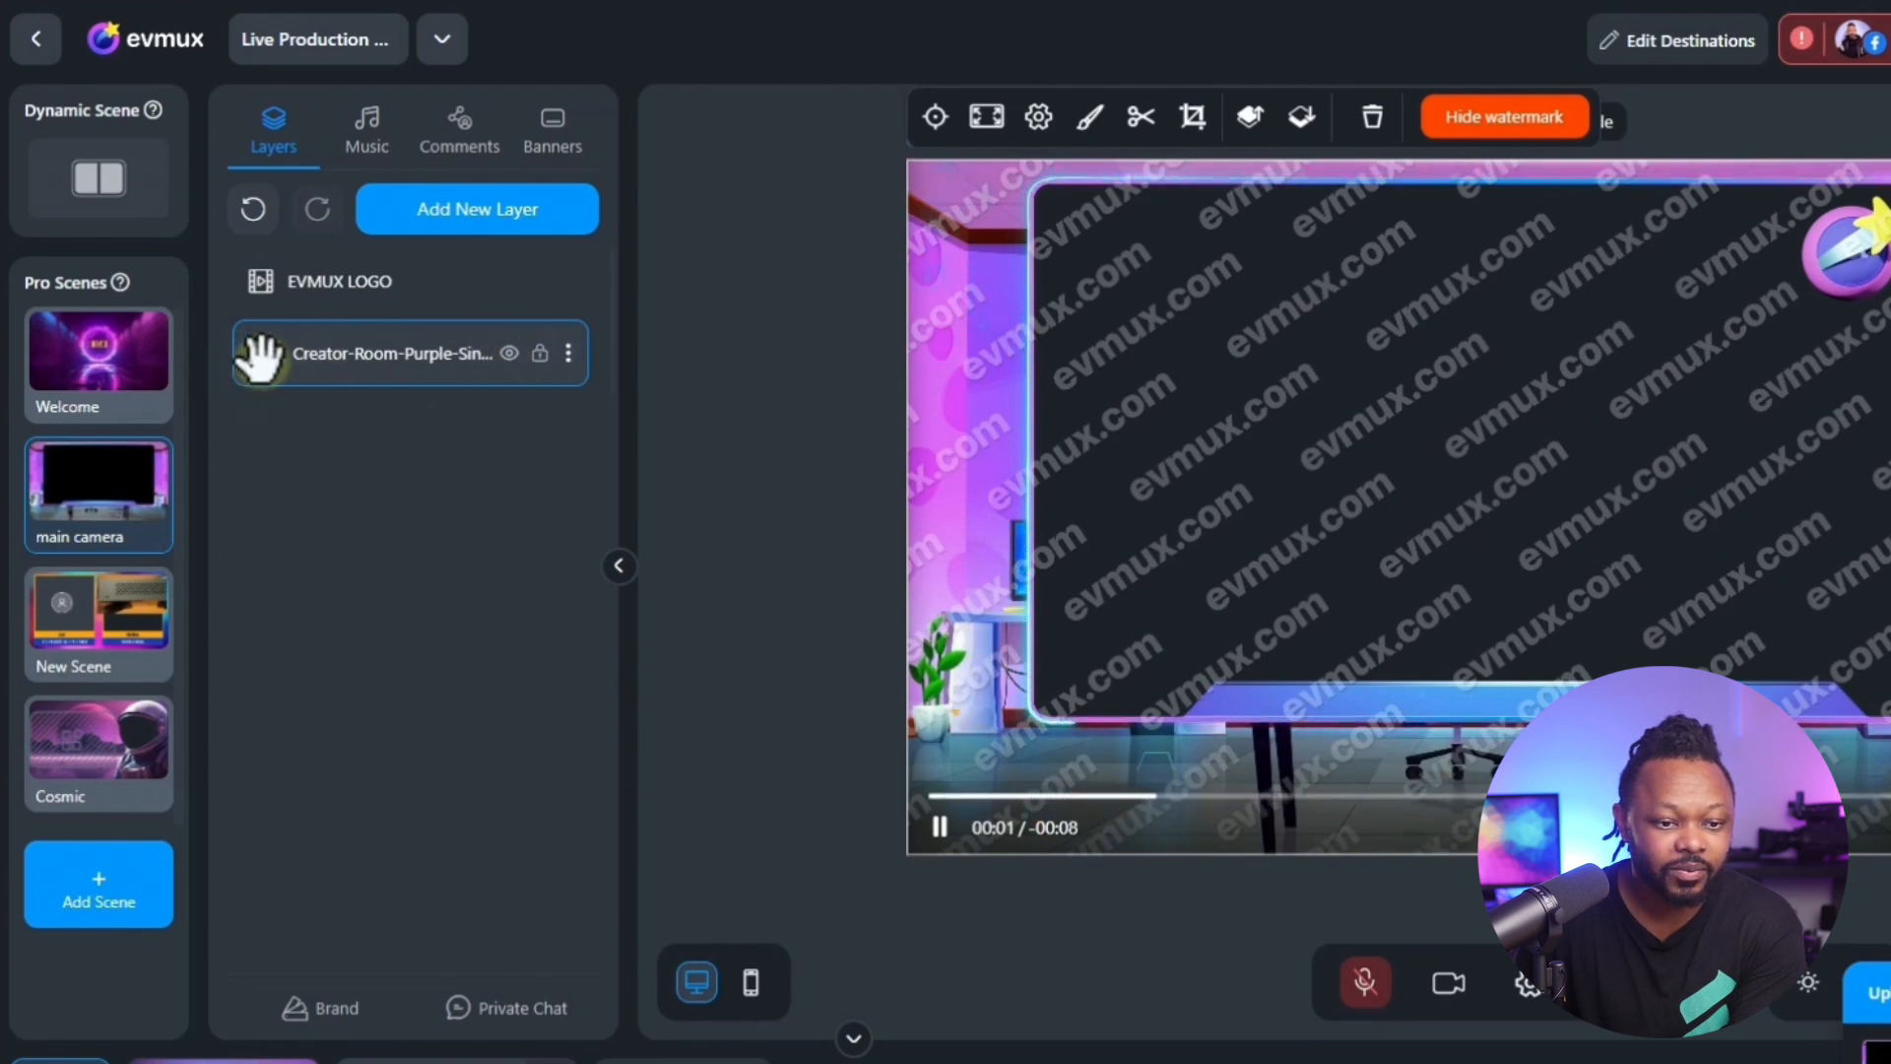
Add the host's camera as a speaker layer and move the Creator-Room-Purple-Single-V2 overlay above it.
click(424, 209)
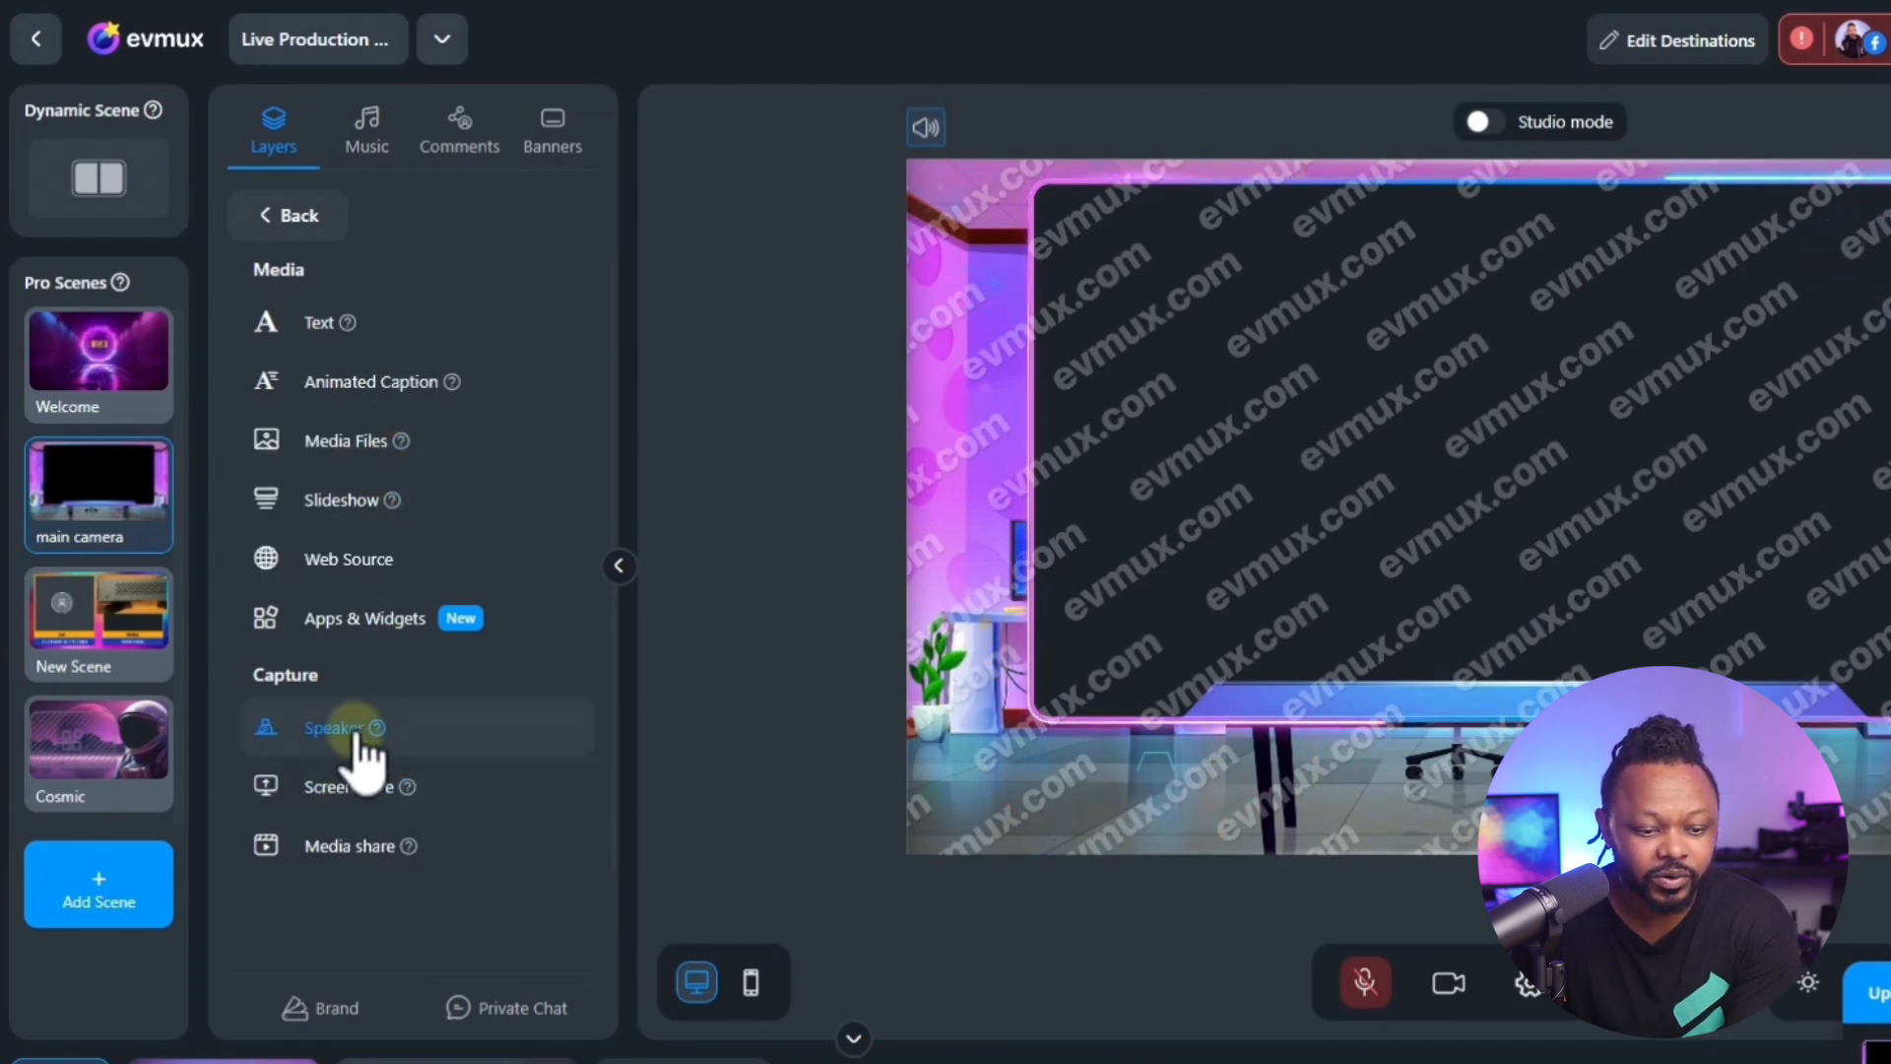
click(335, 754)
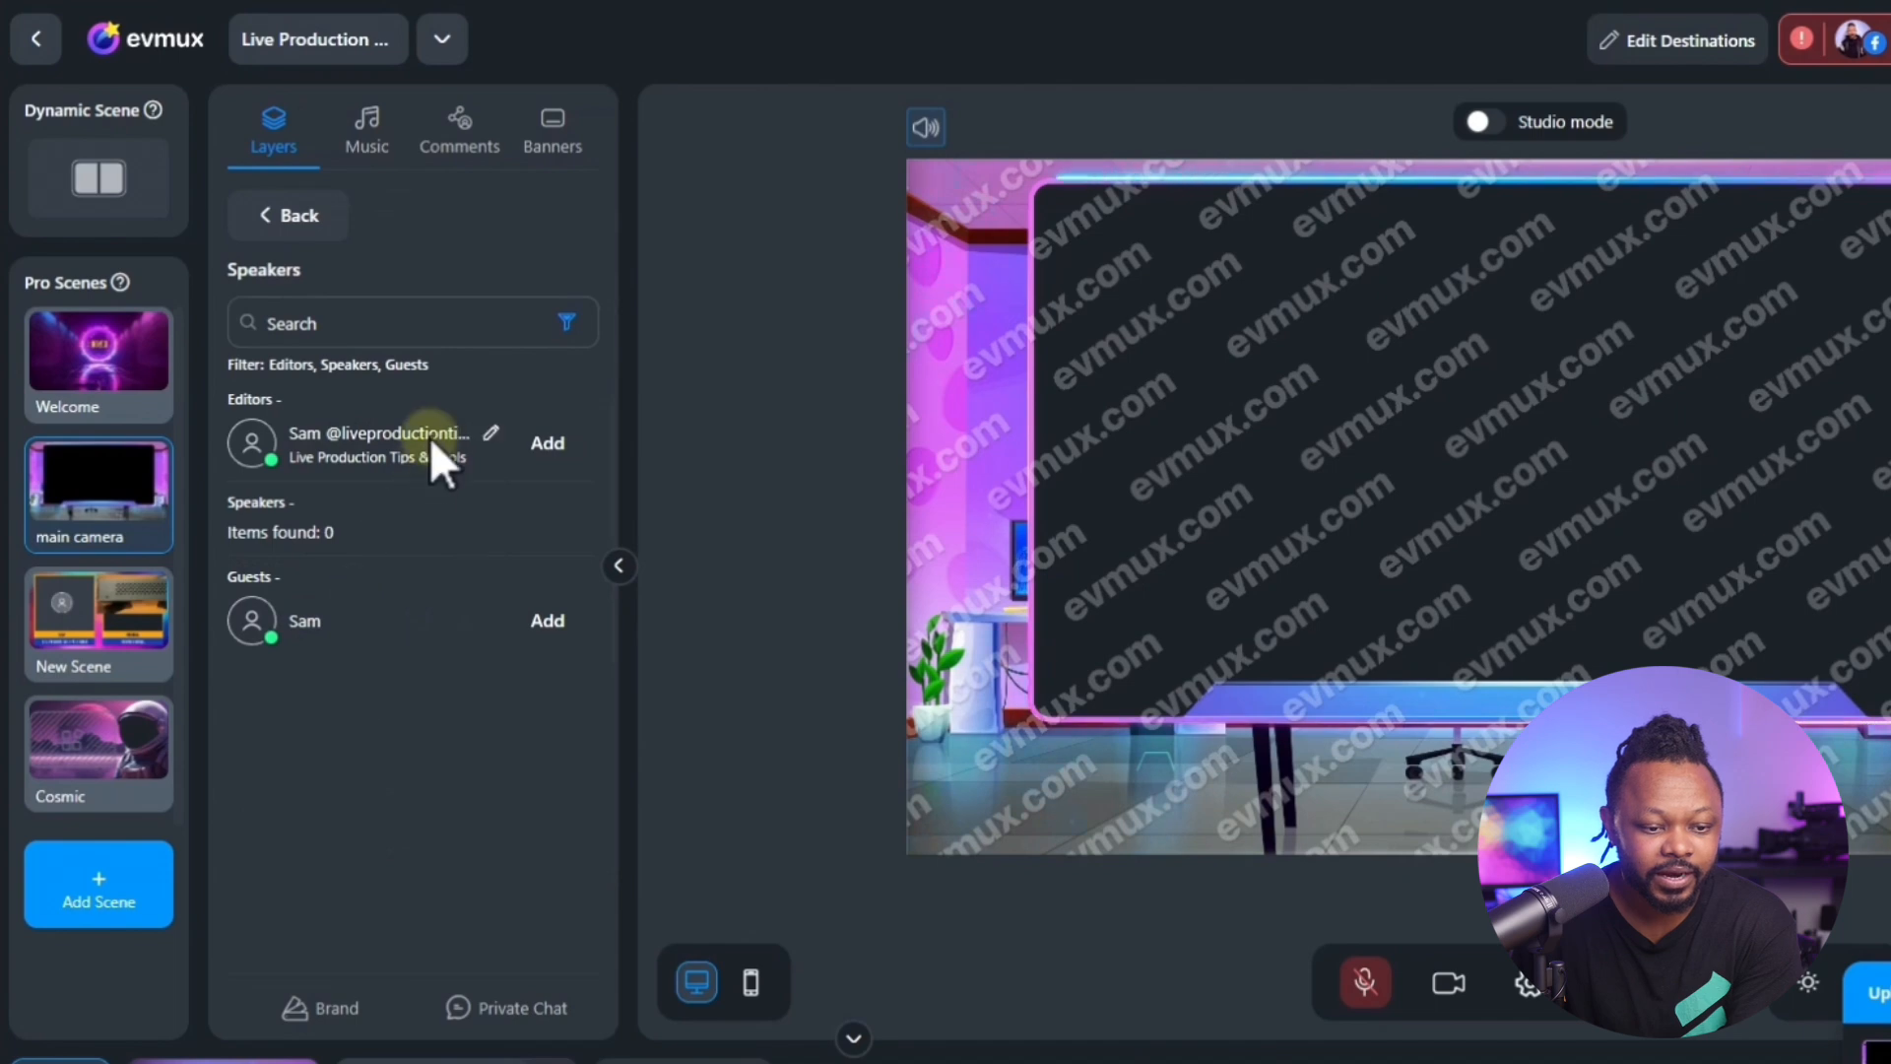
click(549, 445)
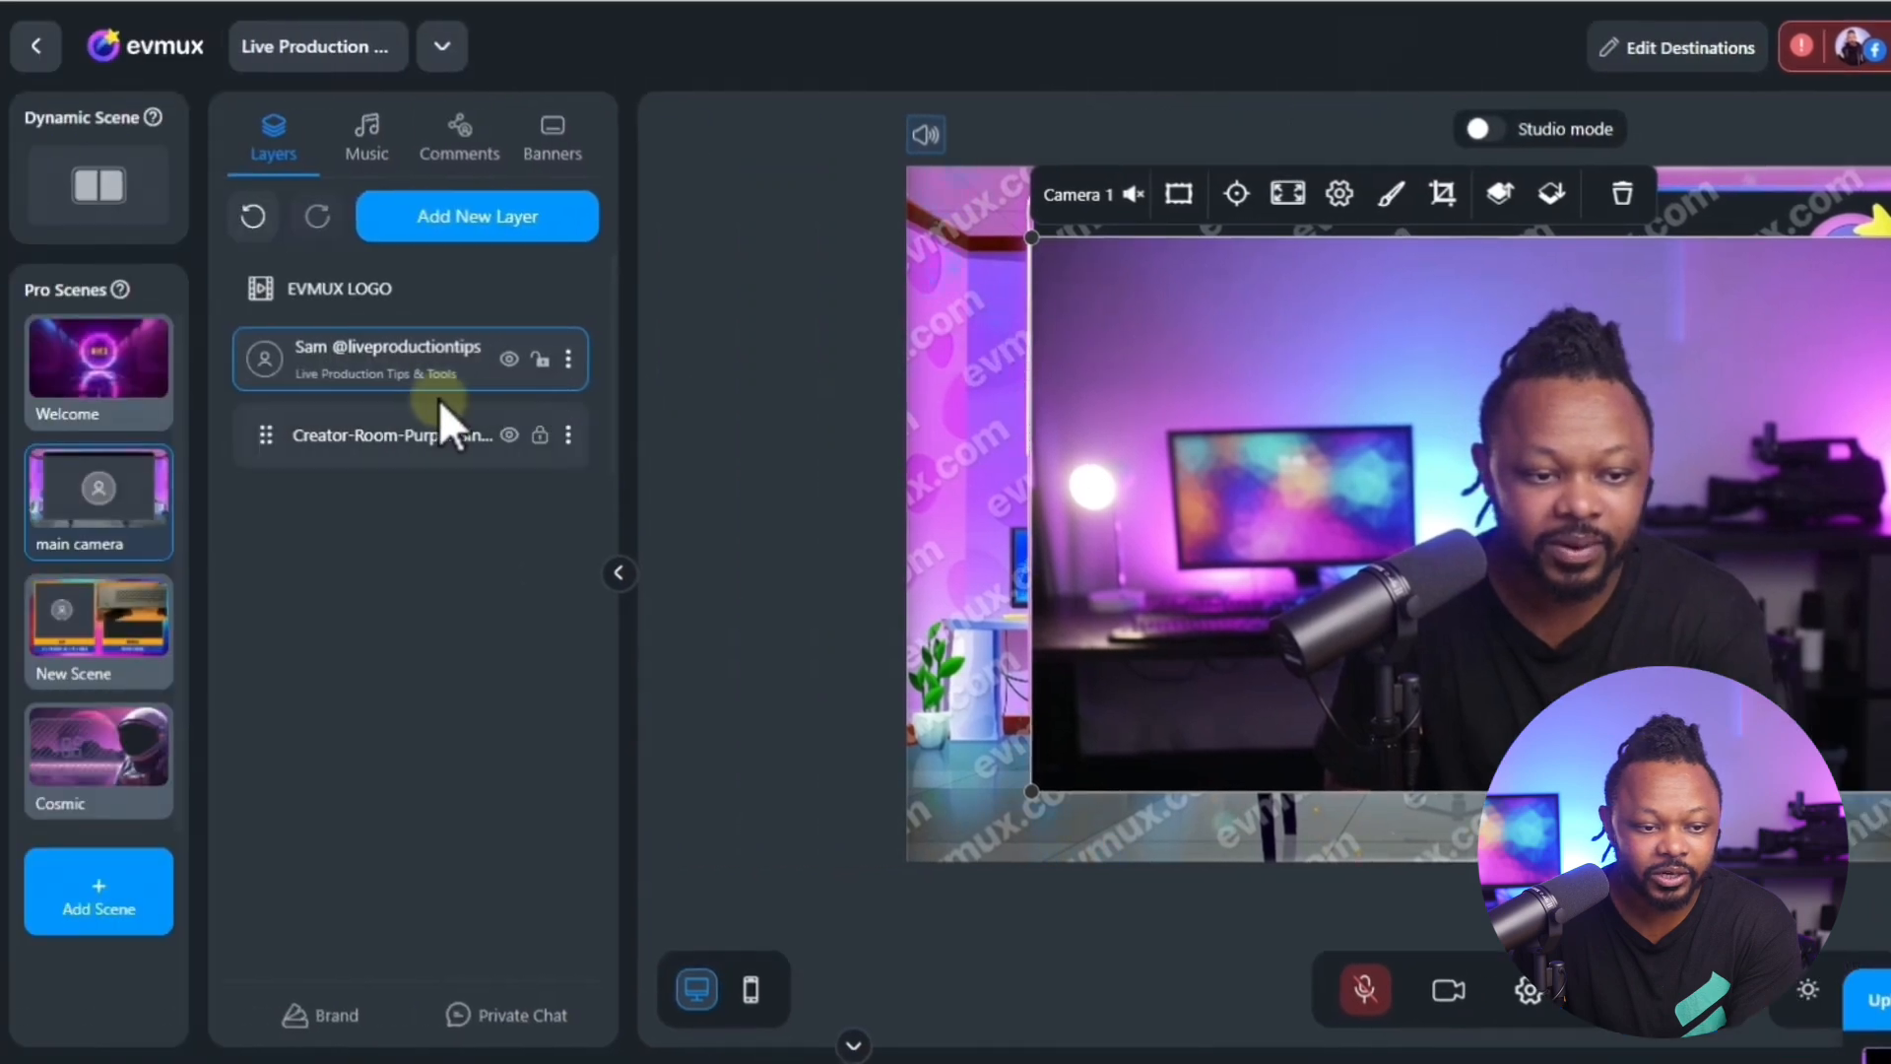
drag(286, 440, 270, 331)
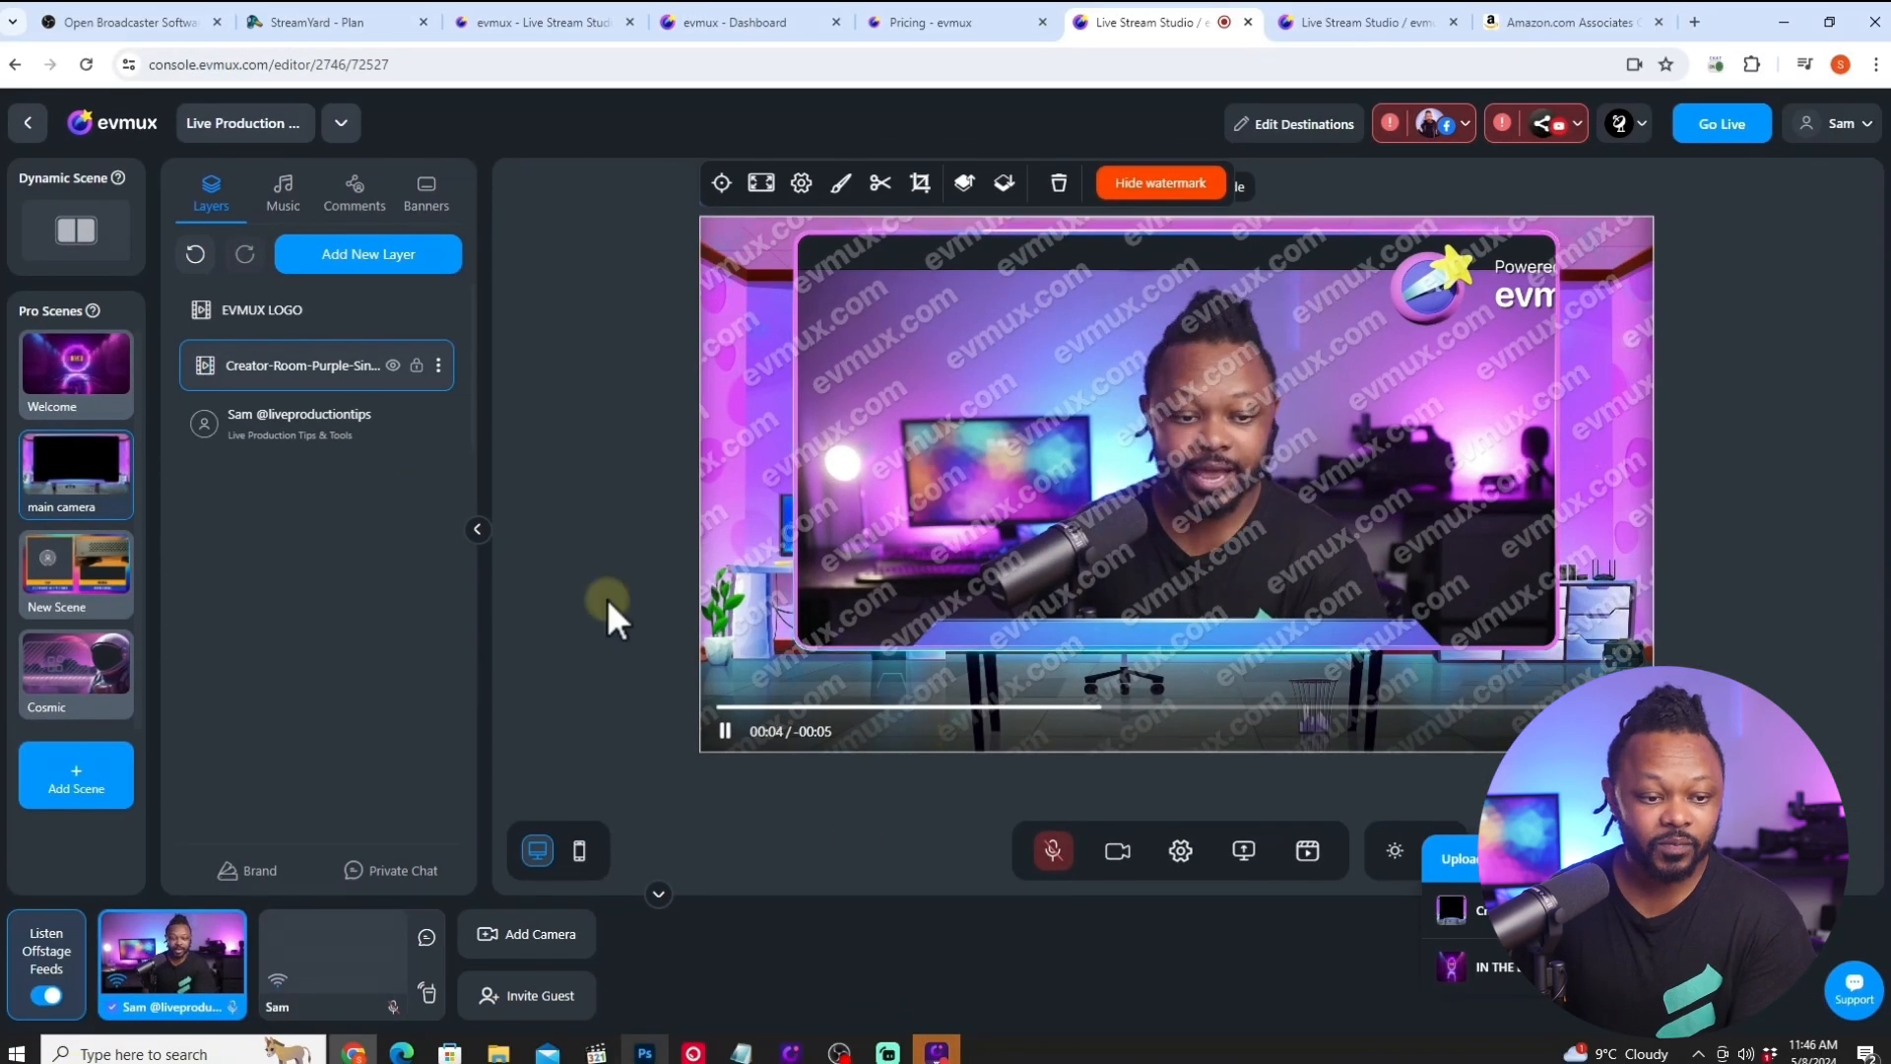
Enlarge and reposition the host's camera on the canvas so it fills the overlay's frame.
click(300, 424)
drag(798, 278, 711, 239)
drag(1554, 695, 1608, 727)
drag(1289, 593, 1312, 587)
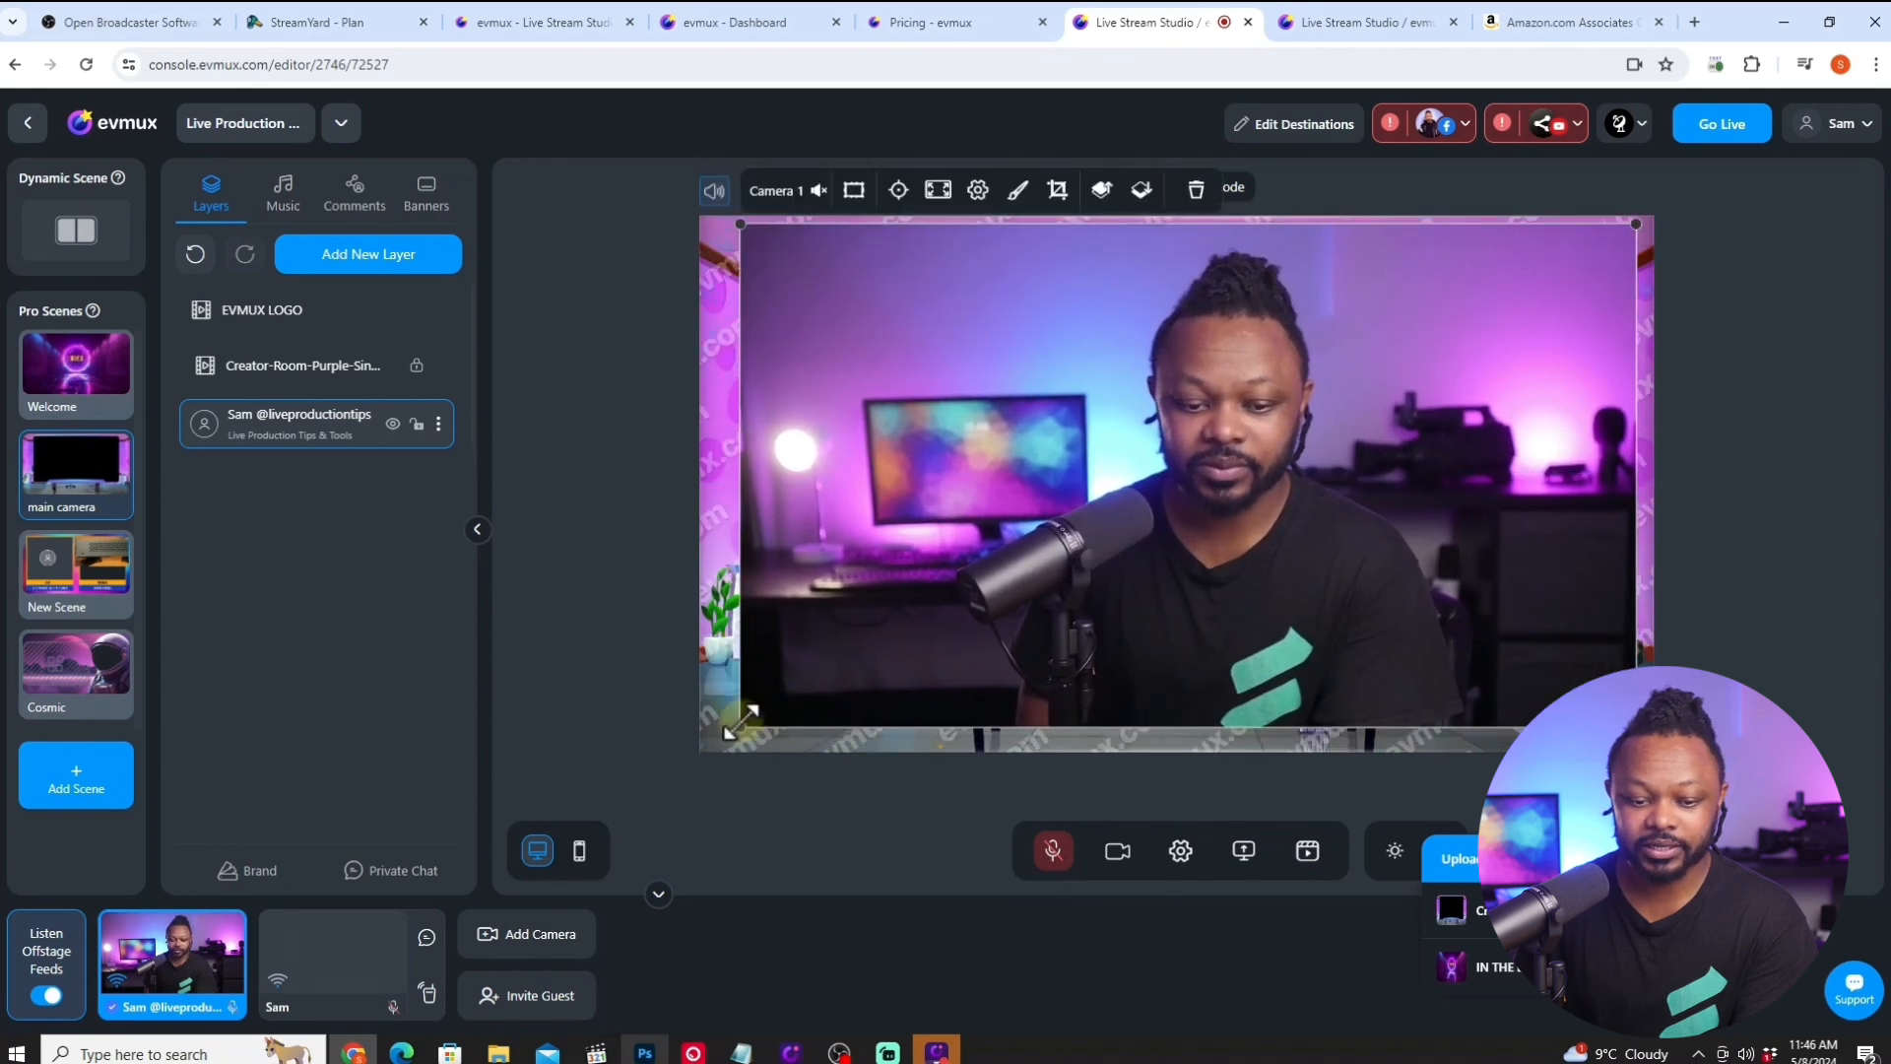
drag(740, 725, 759, 703)
drag(1376, 617, 1357, 618)
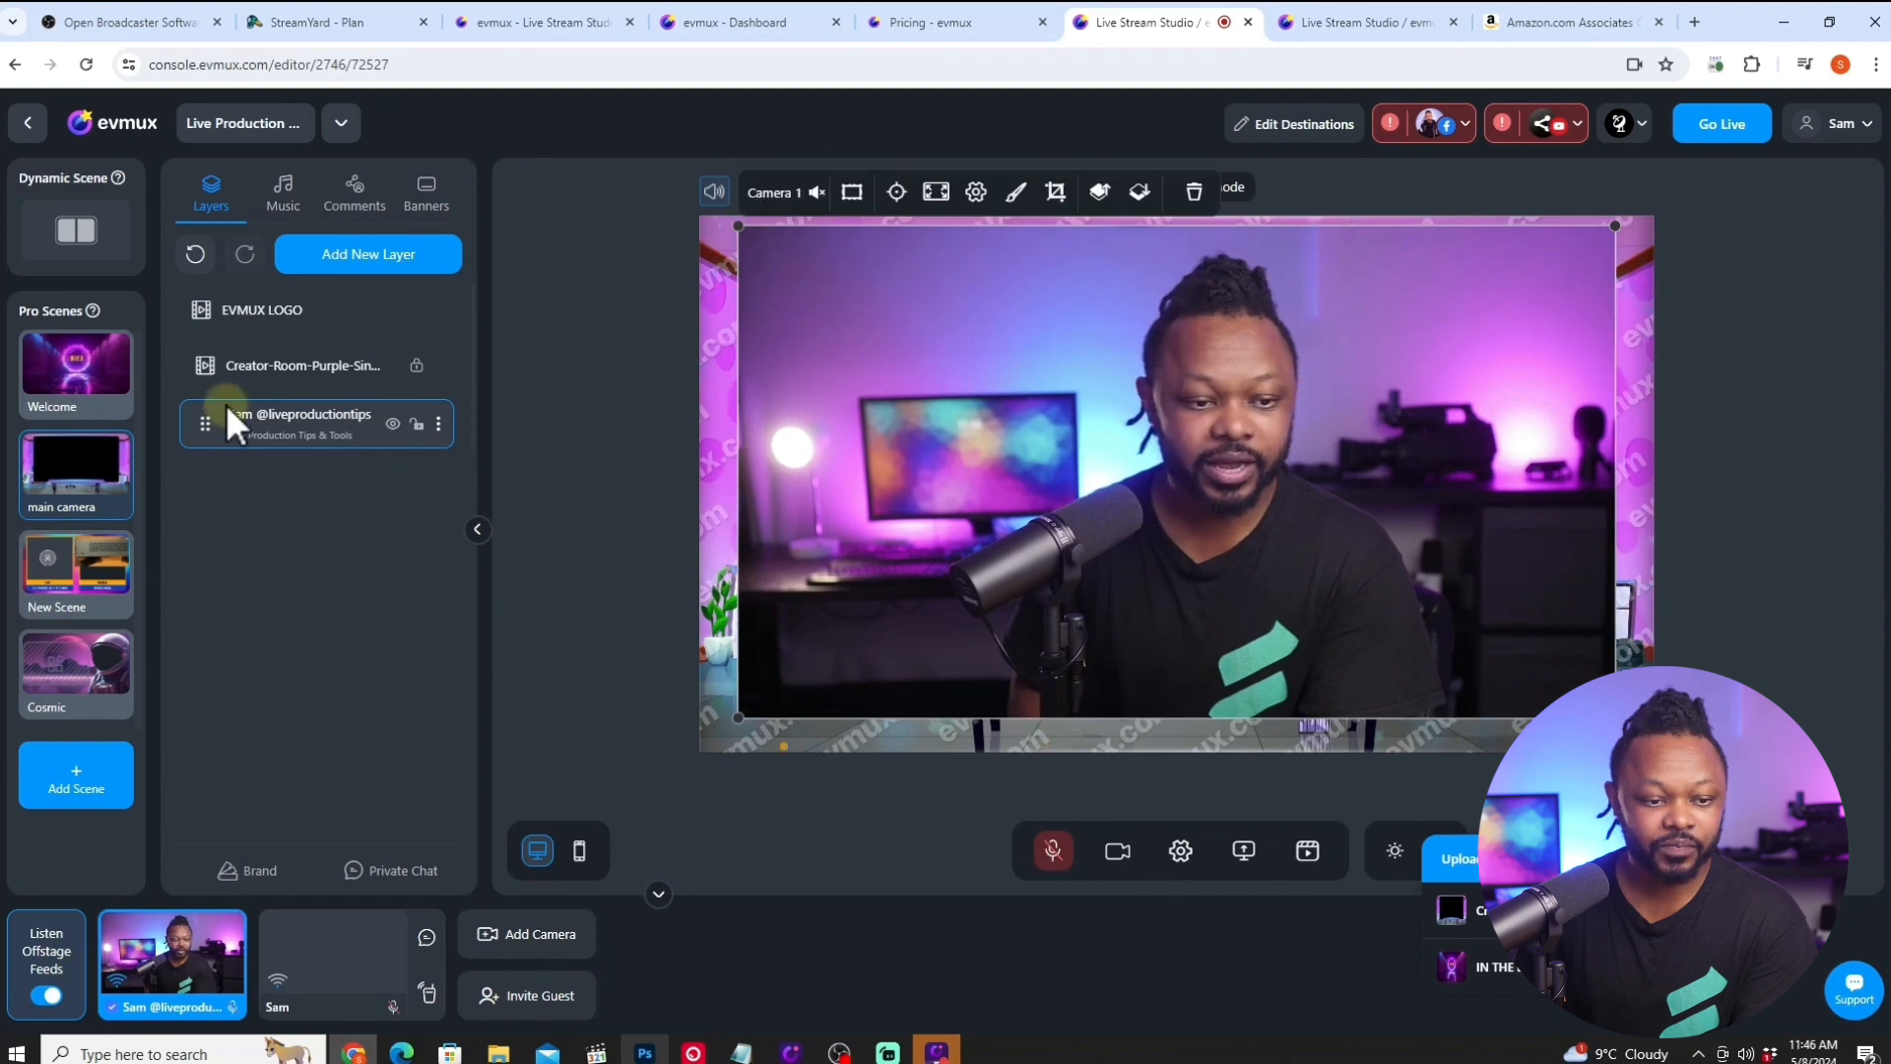
click(392, 504)
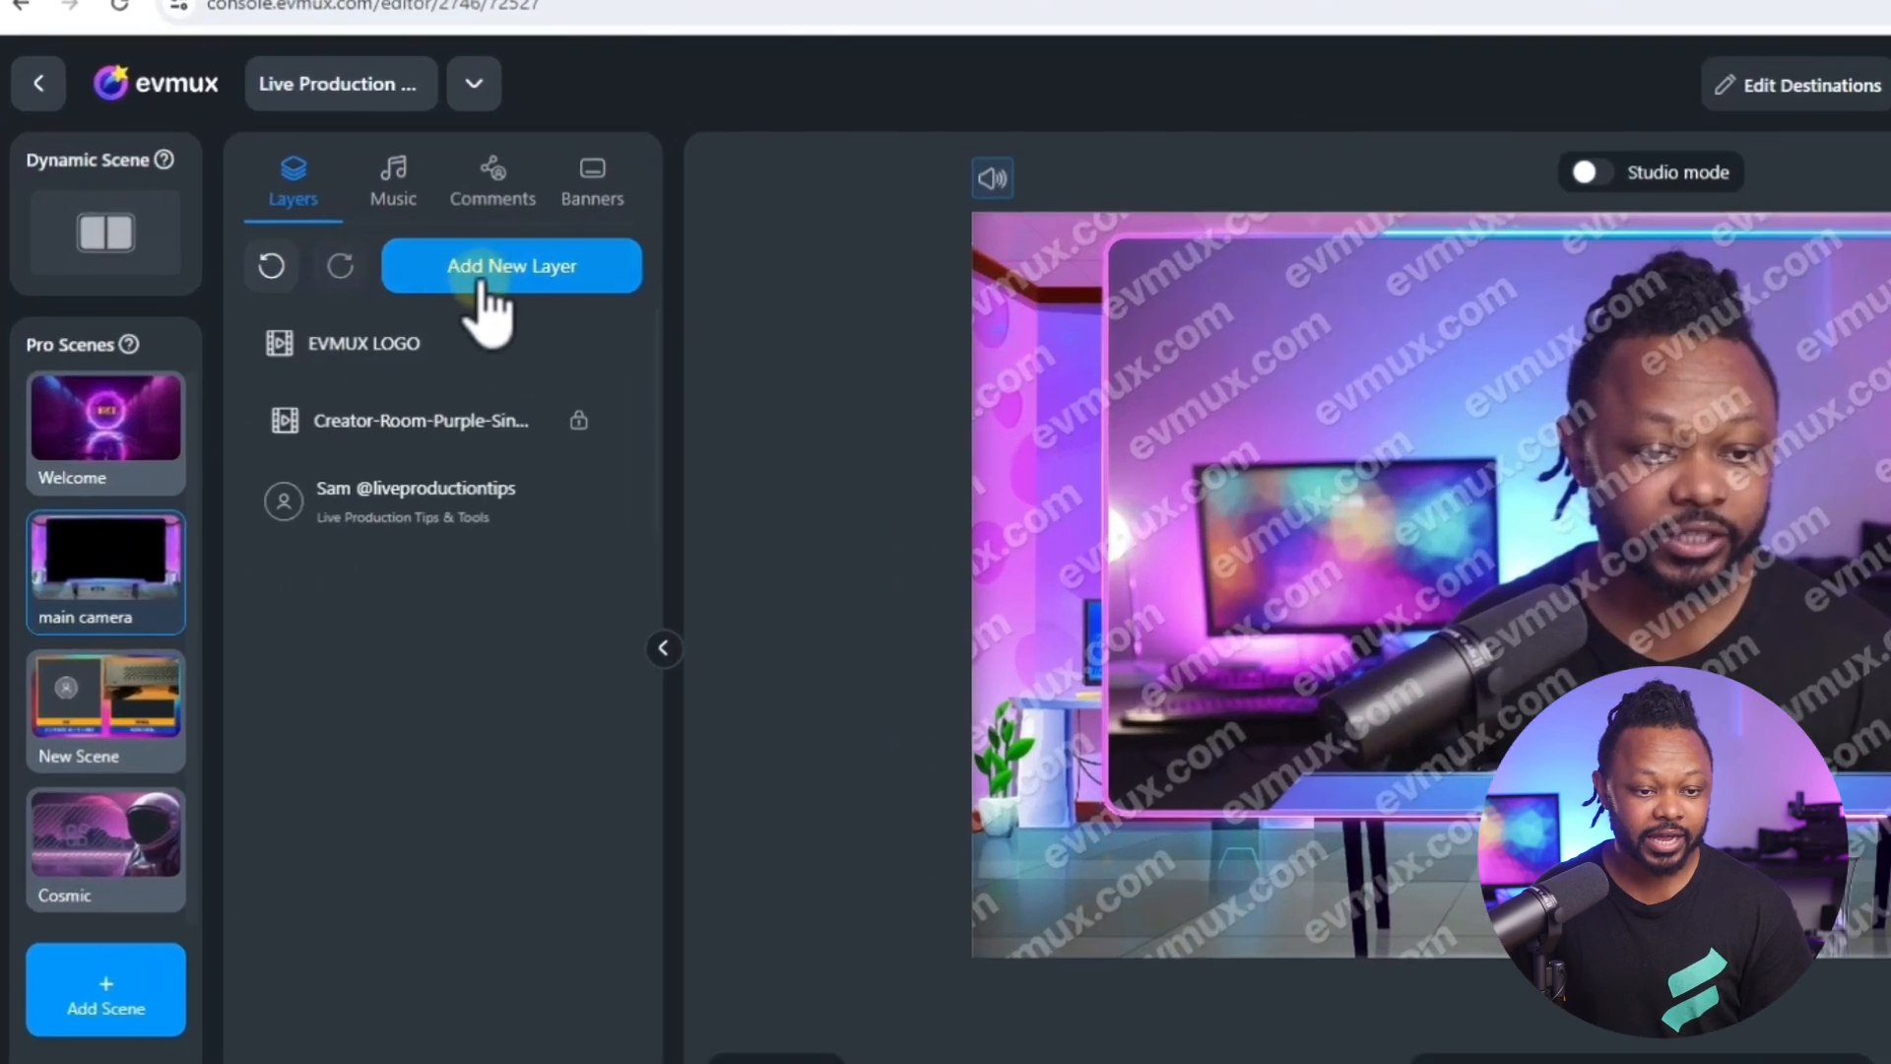
Upload Creator-Room-Purple-Single-V1 from the Single Overlays folder and add it as a media layer to the main camera scene.
click(343, 261)
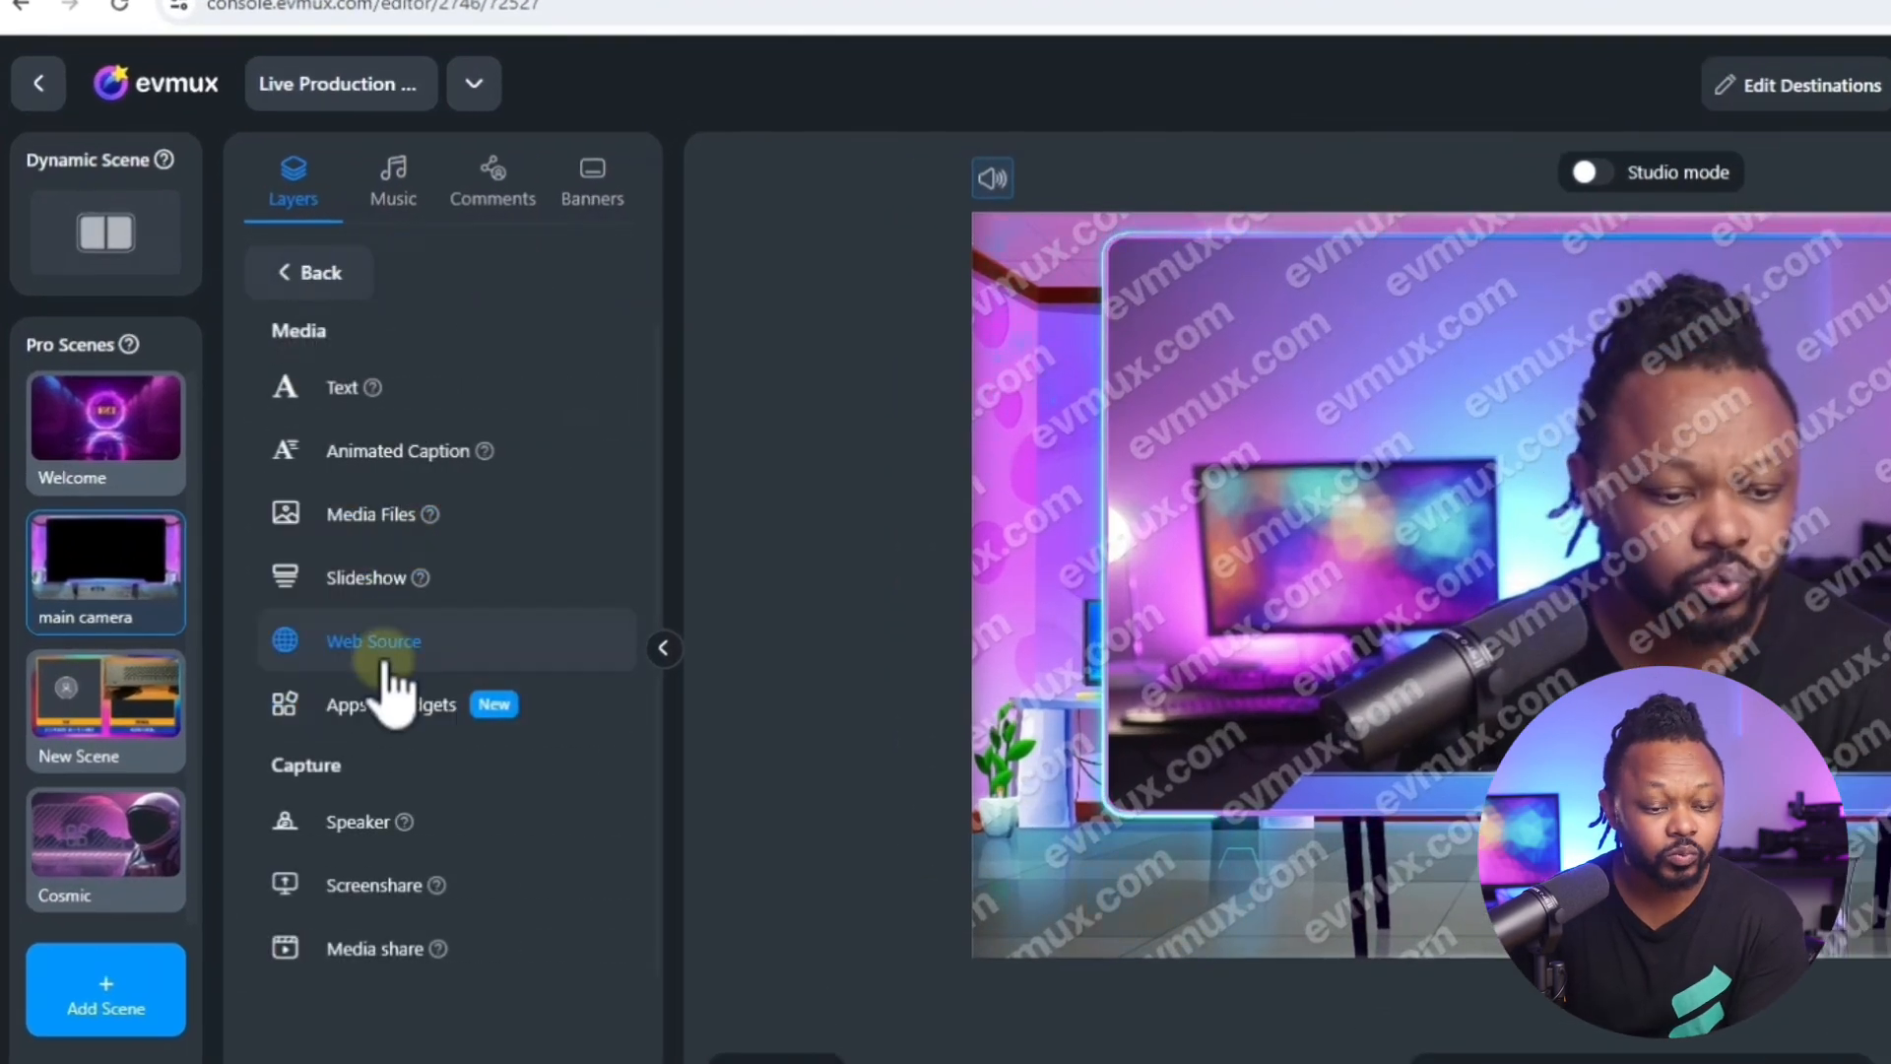
click(402, 520)
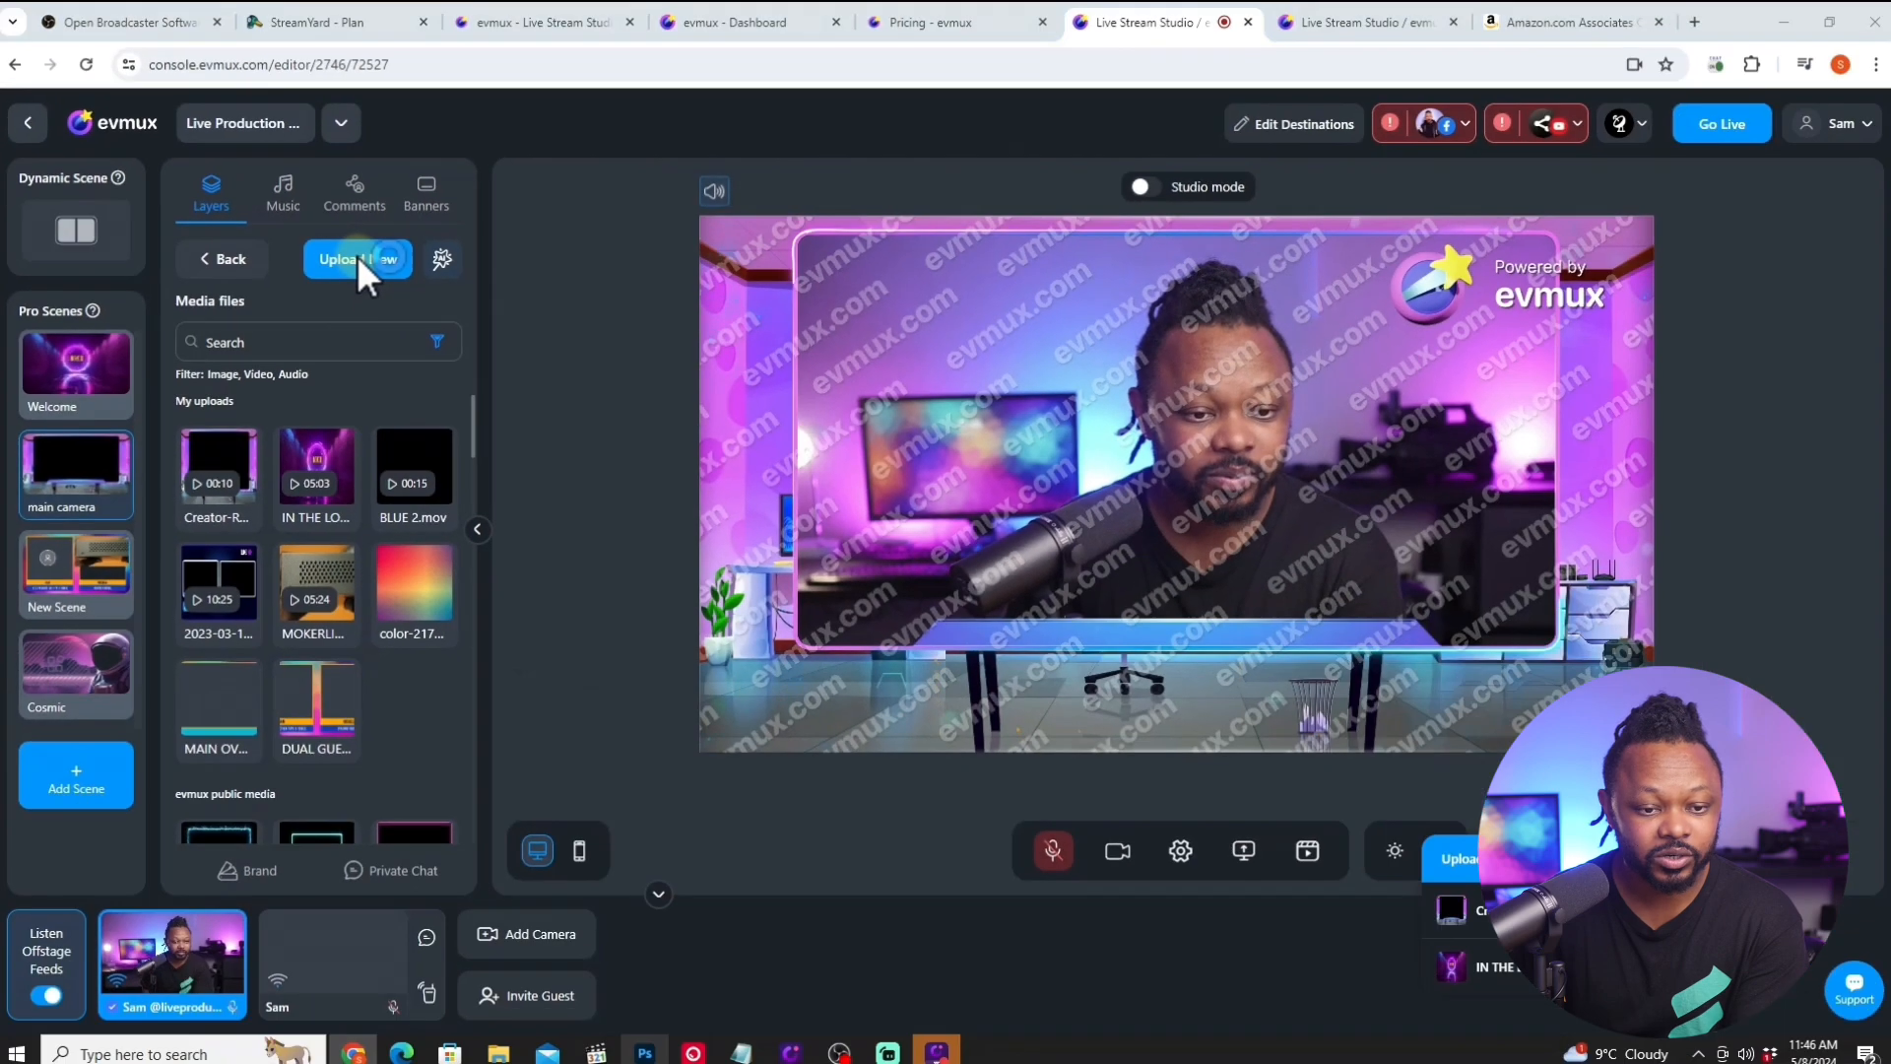
click(497, 279)
click(394, 197)
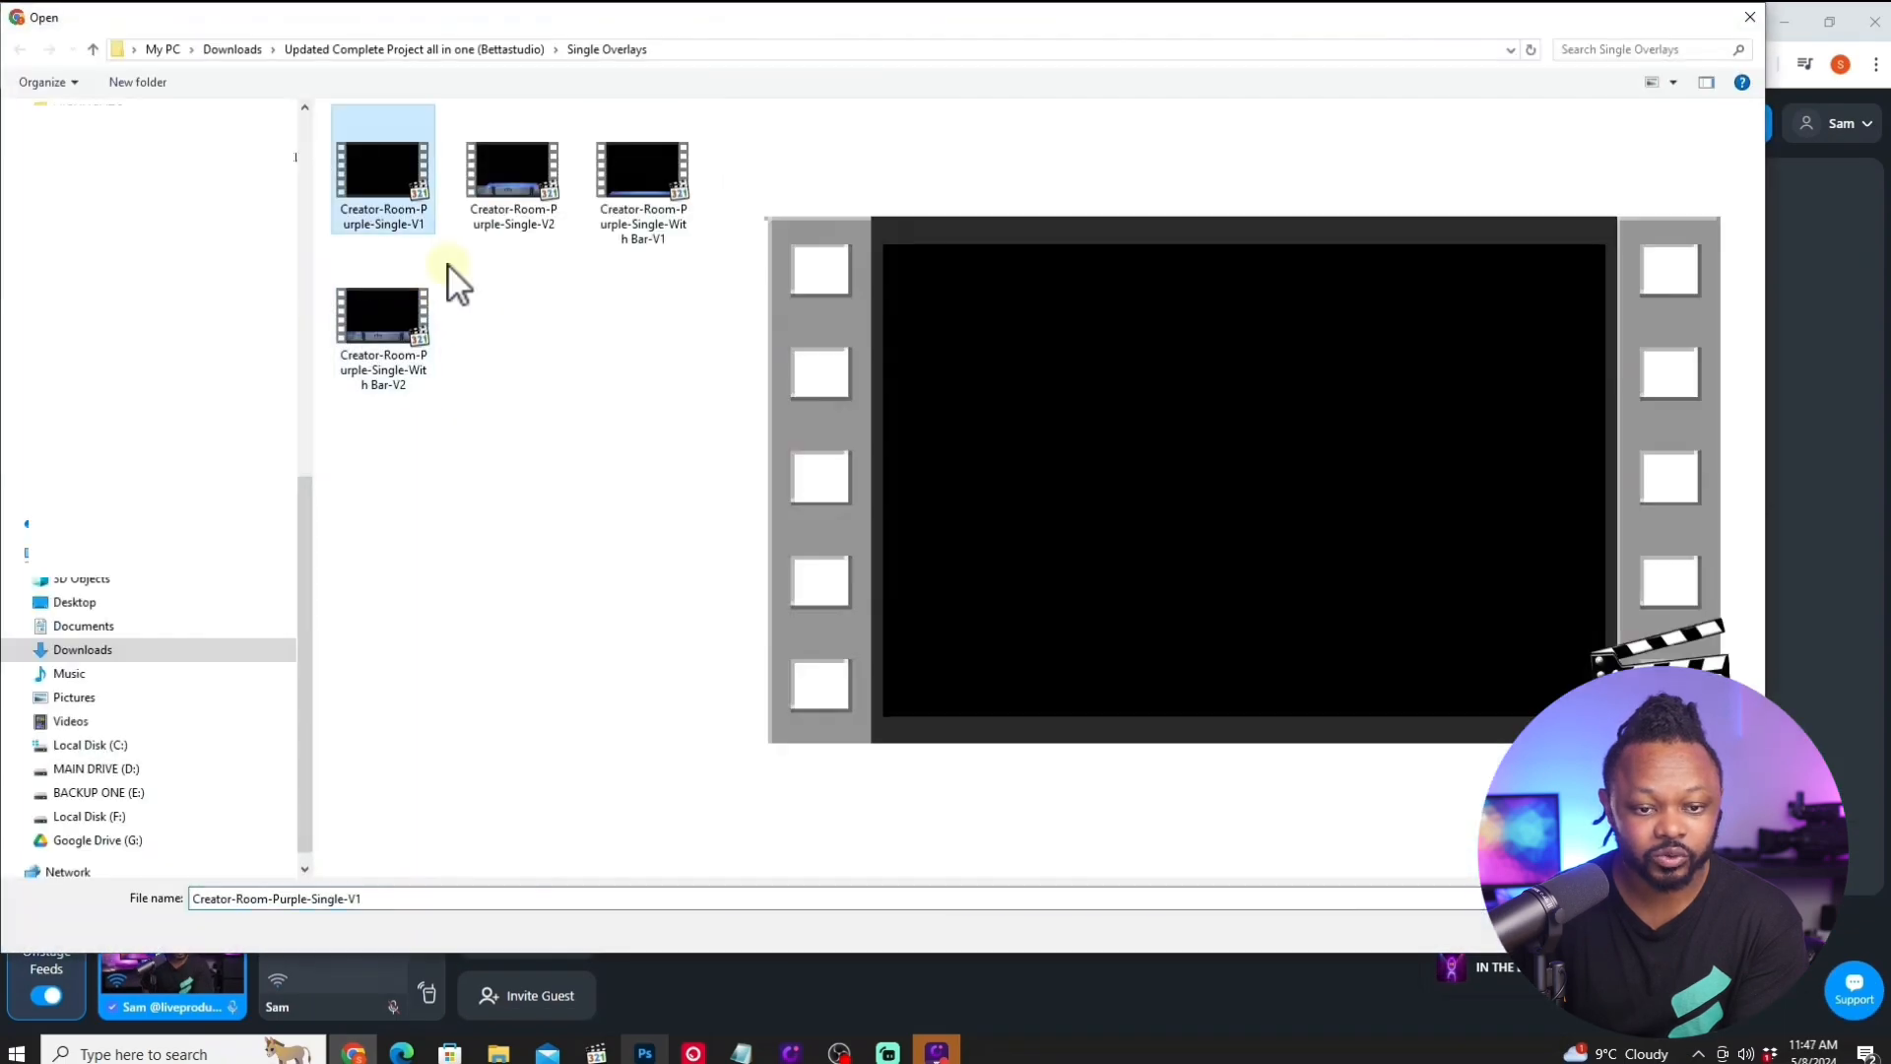
key(Return)
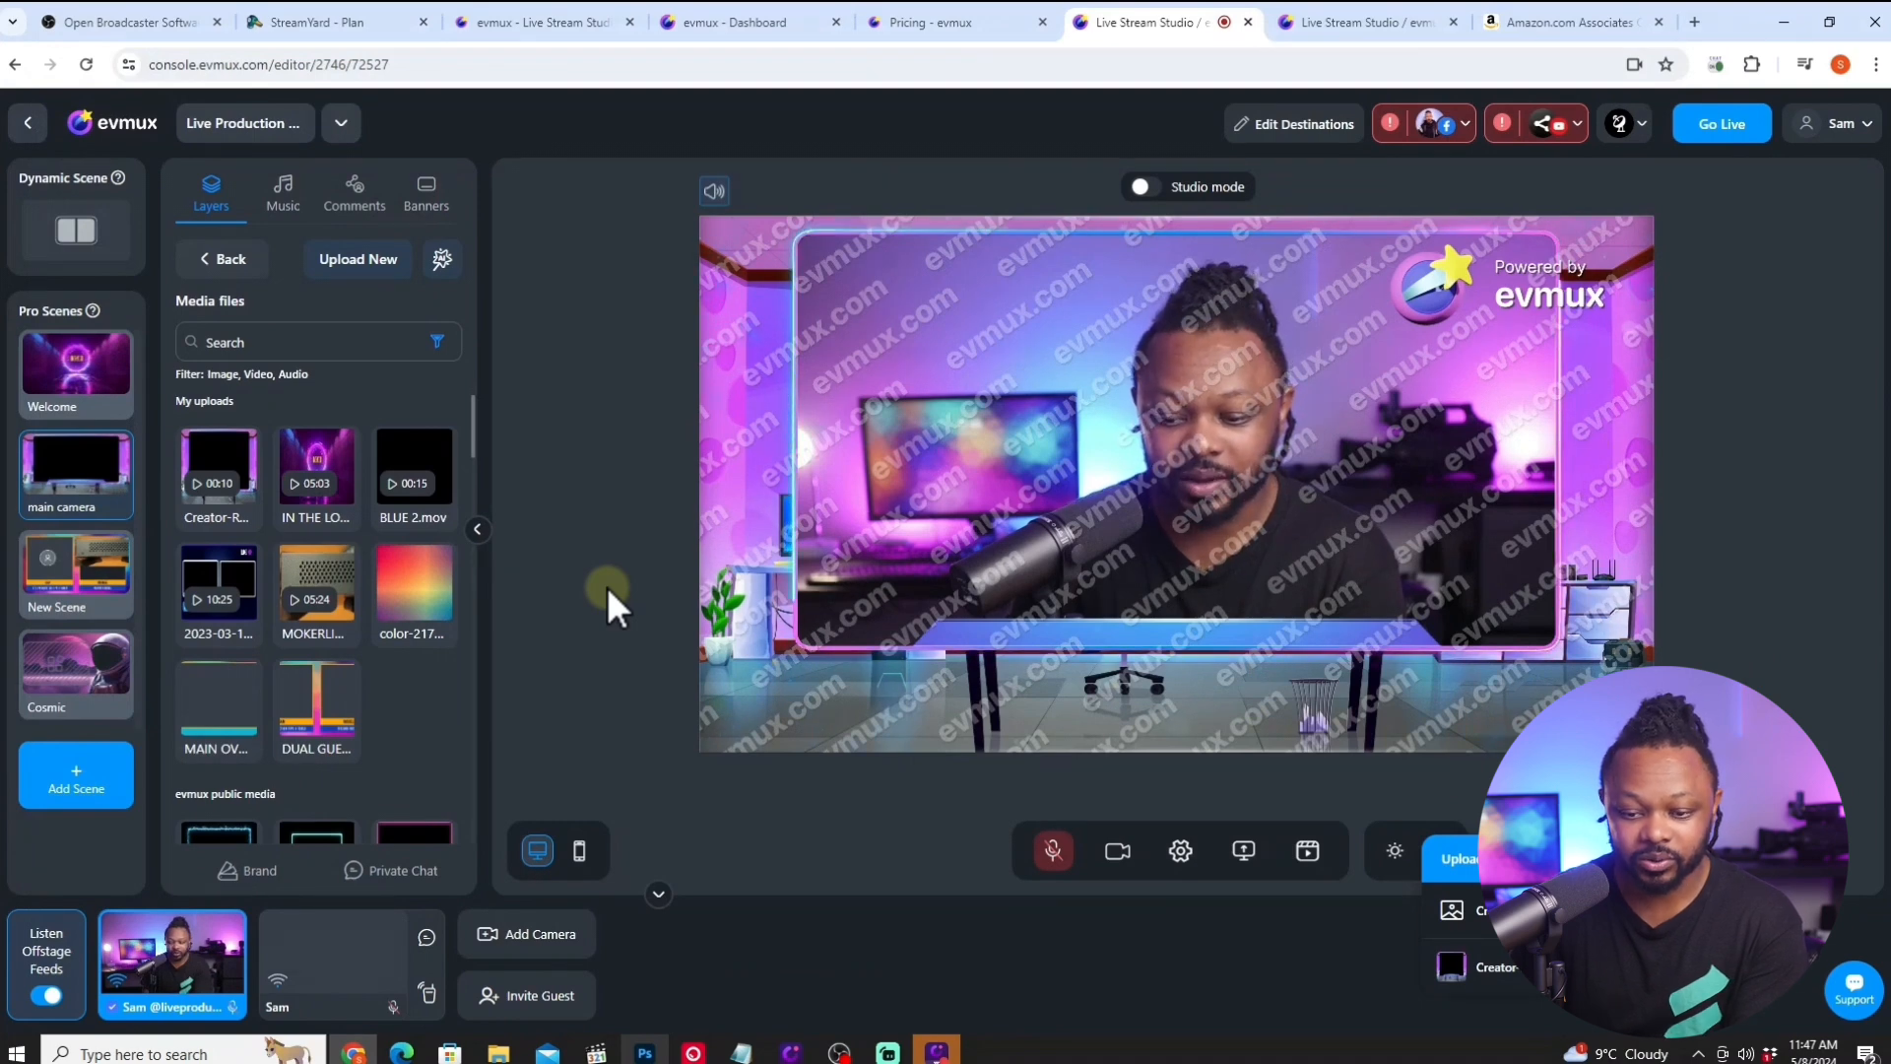
mouse_move(210, 547)
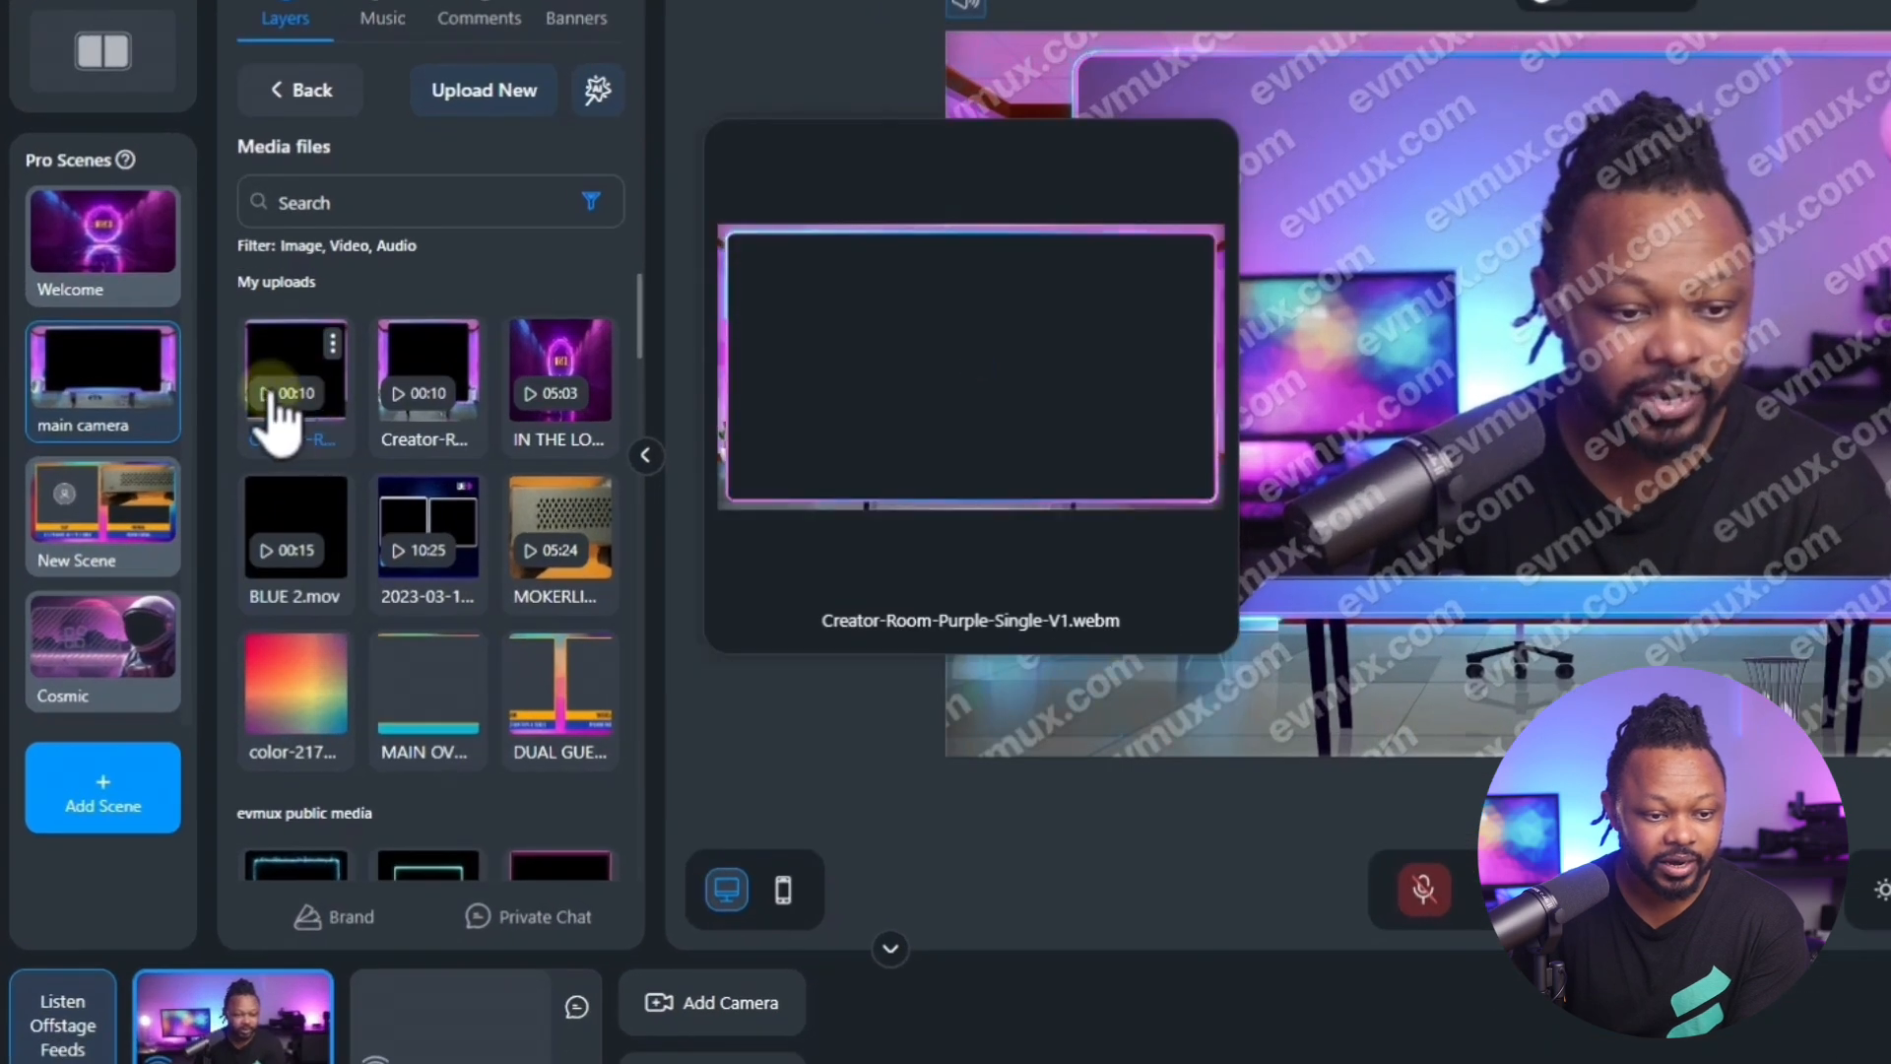
click(276, 399)
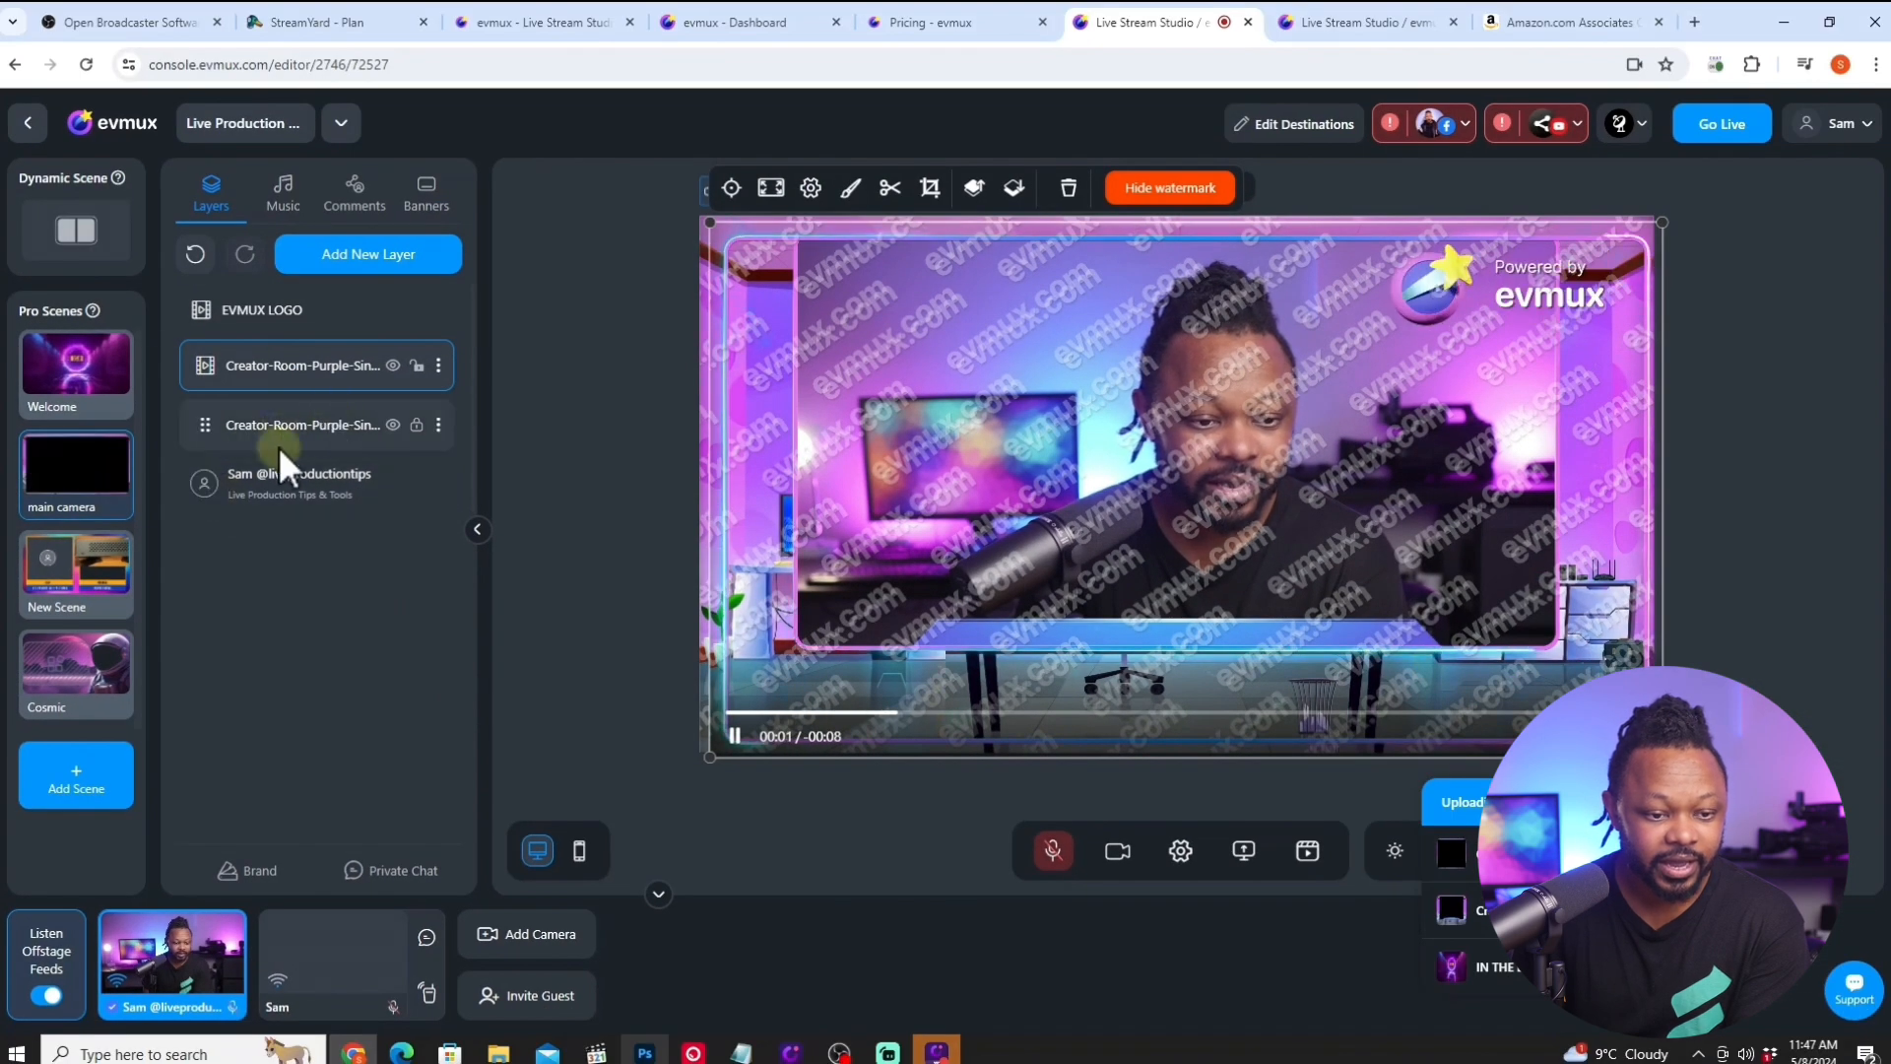
Toggle the visibility of the two room overlays, leaving the V1 overlay shown and the V2 overlay hidden.
click(349, 405)
click(392, 365)
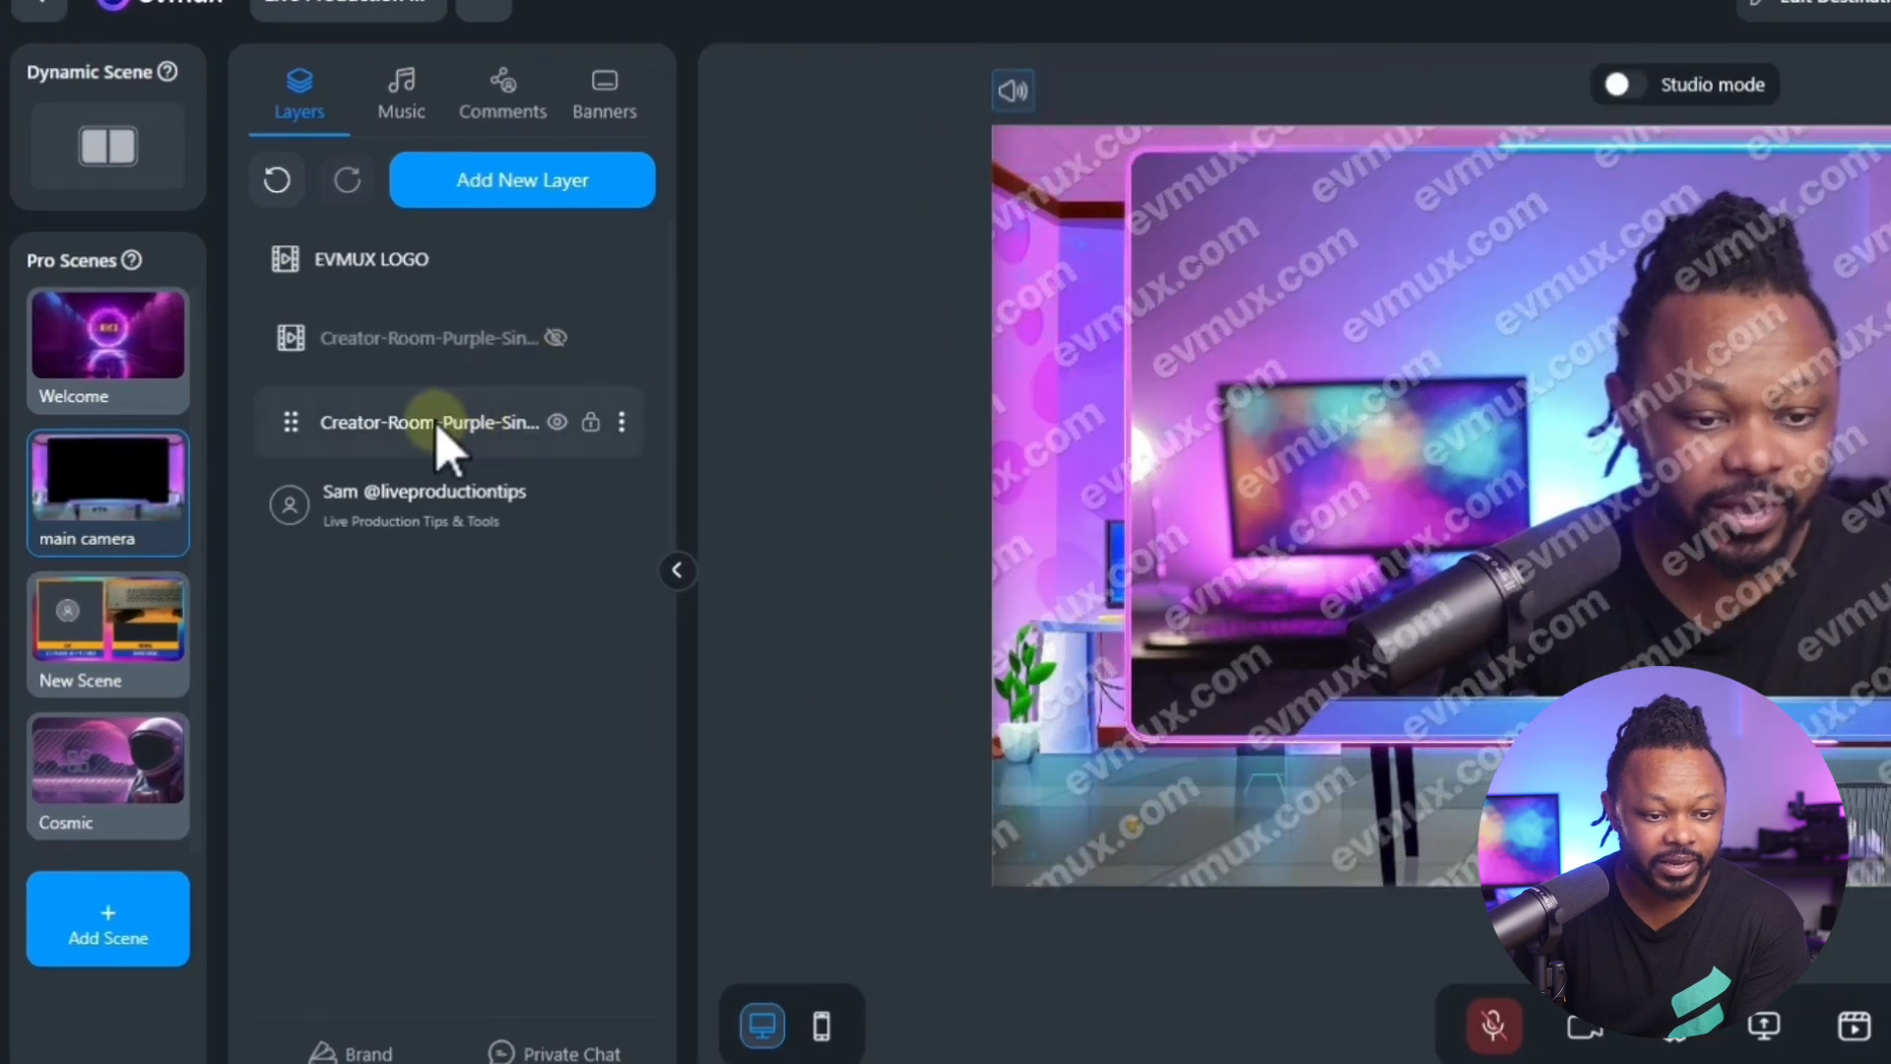
click(422, 410)
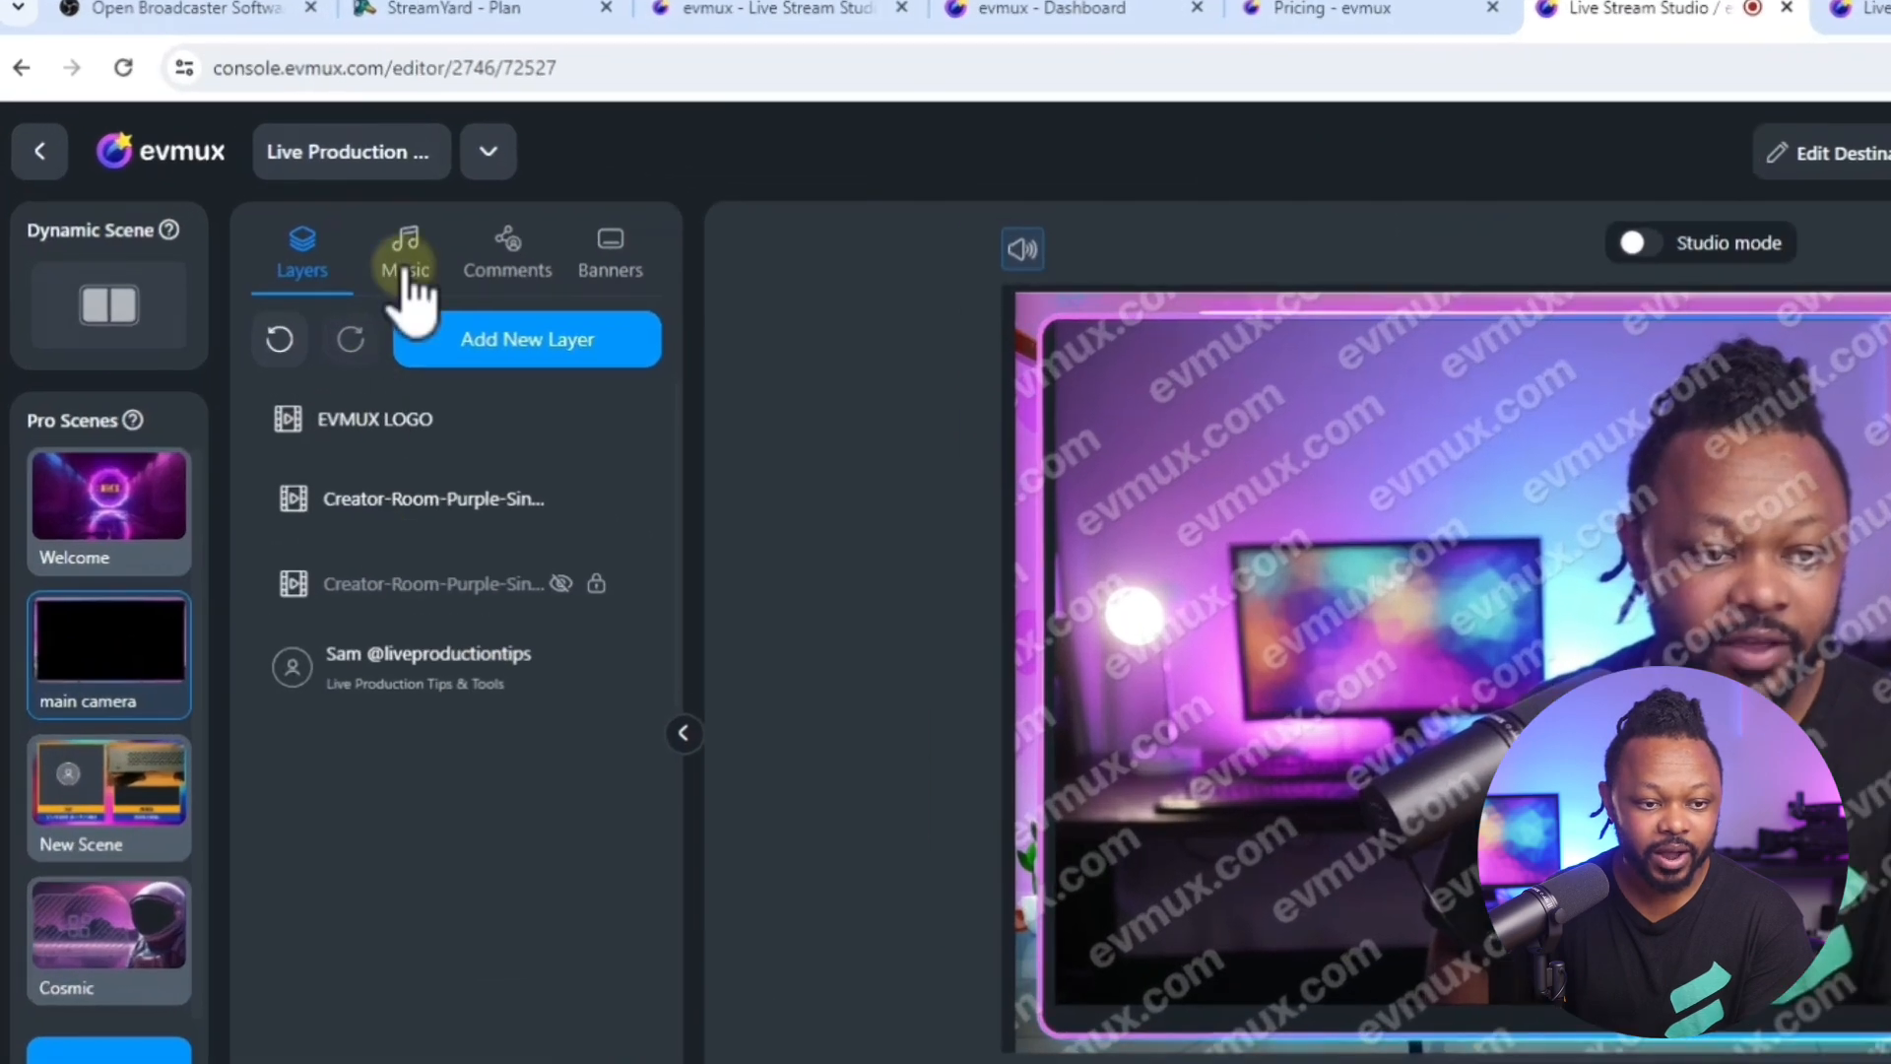
Browse the music library, play the background-music track and pause it.
click(284, 192)
scroll(433, 960, down, 3)
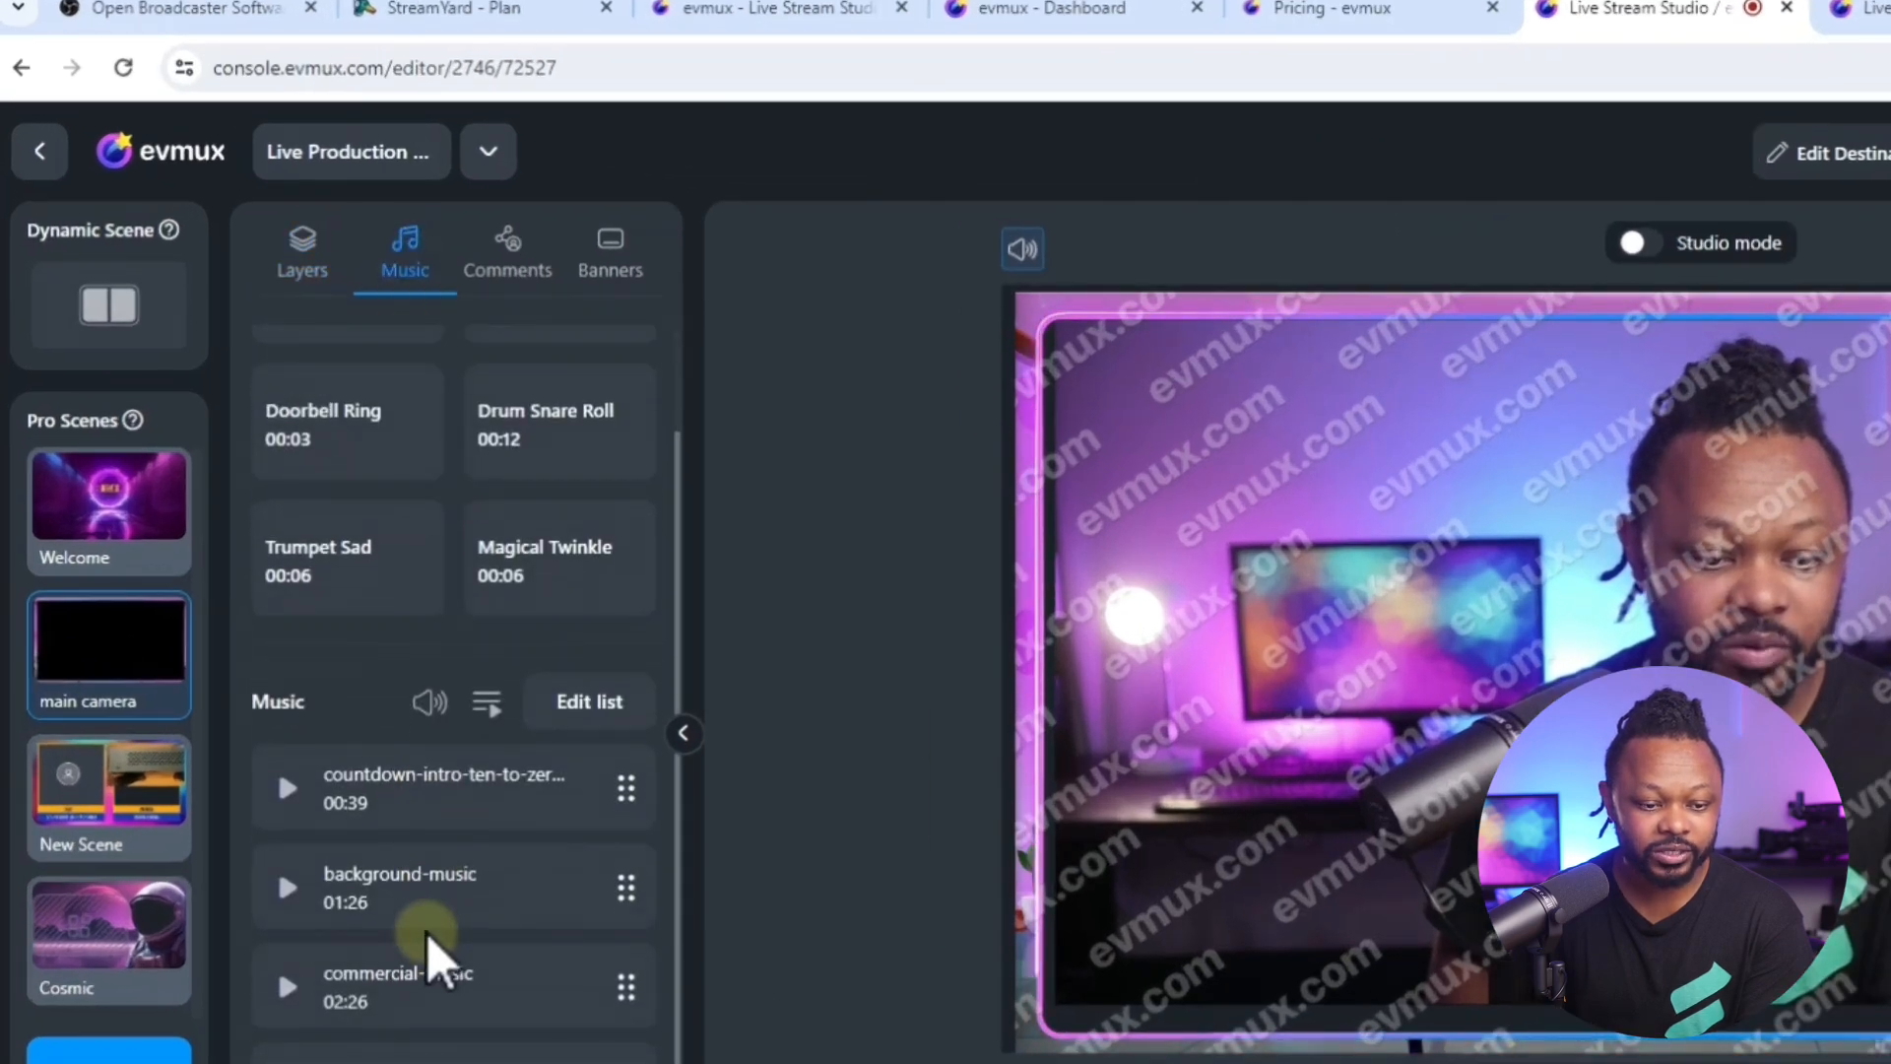
click(286, 744)
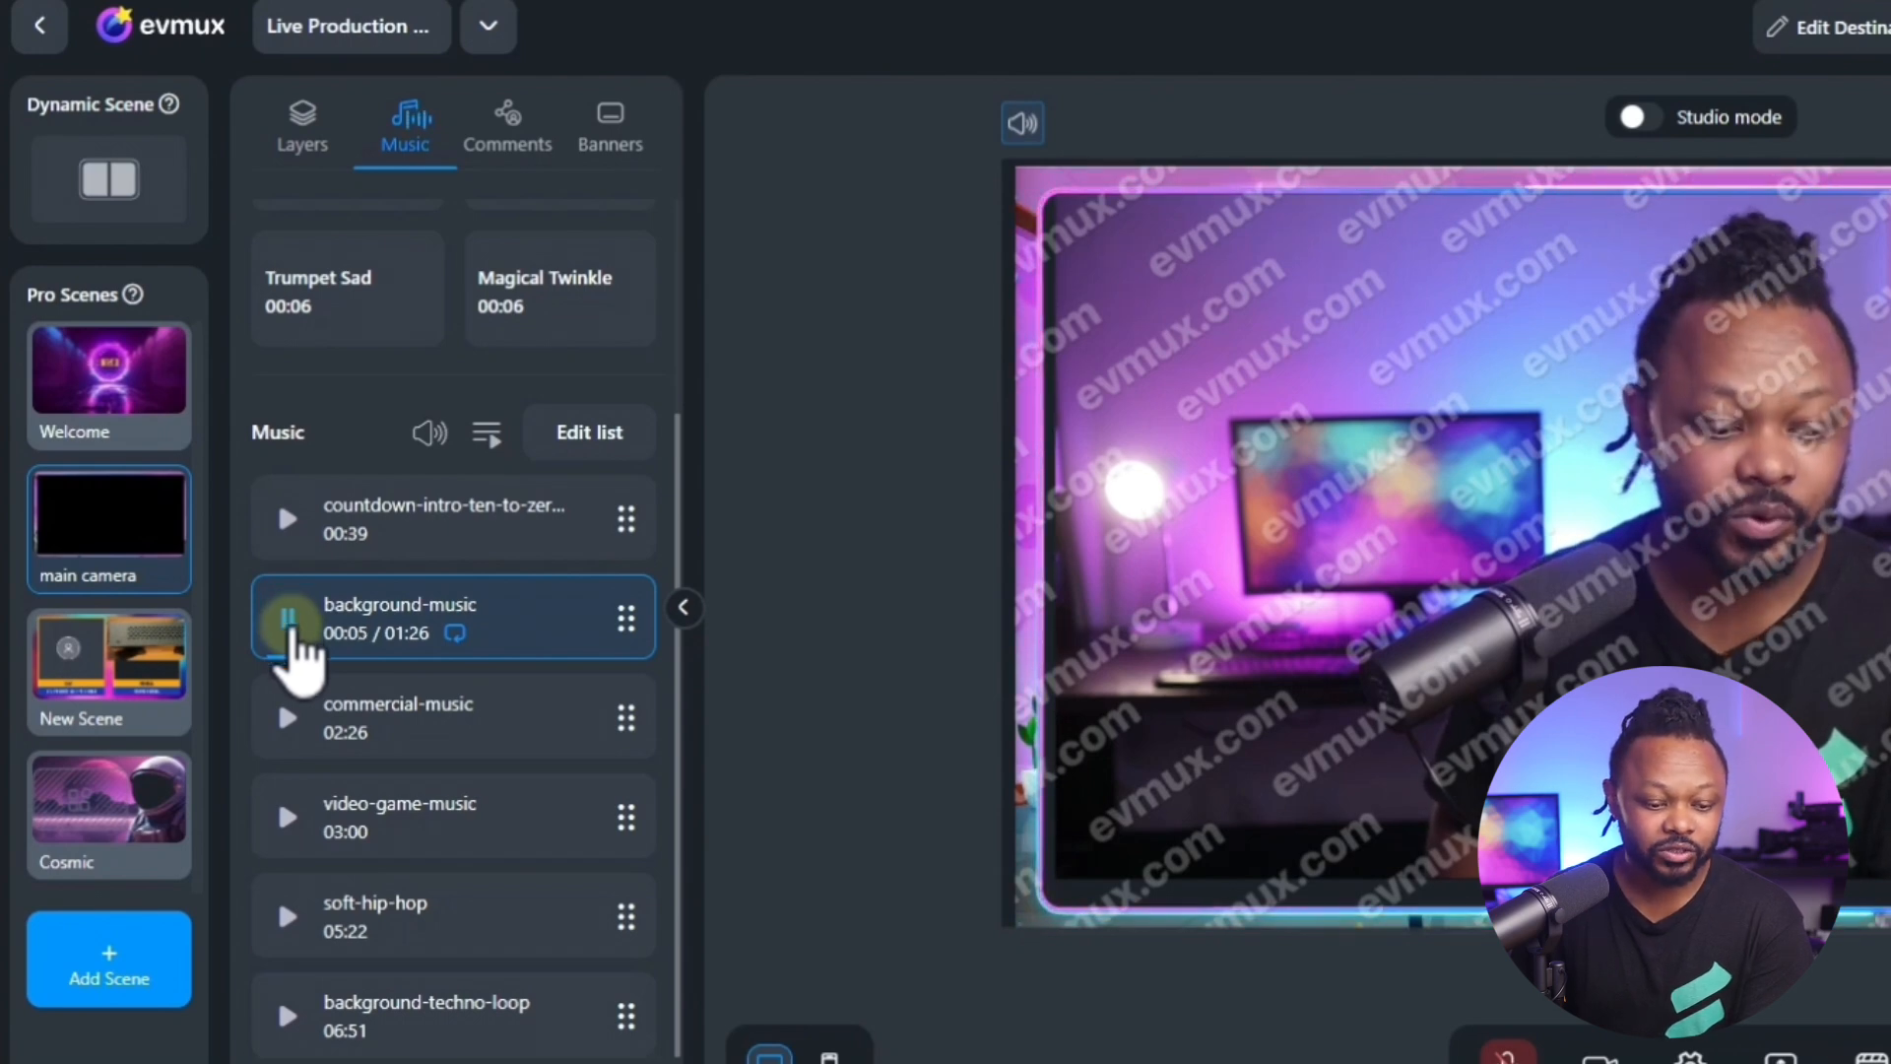
click(287, 619)
click(571, 788)
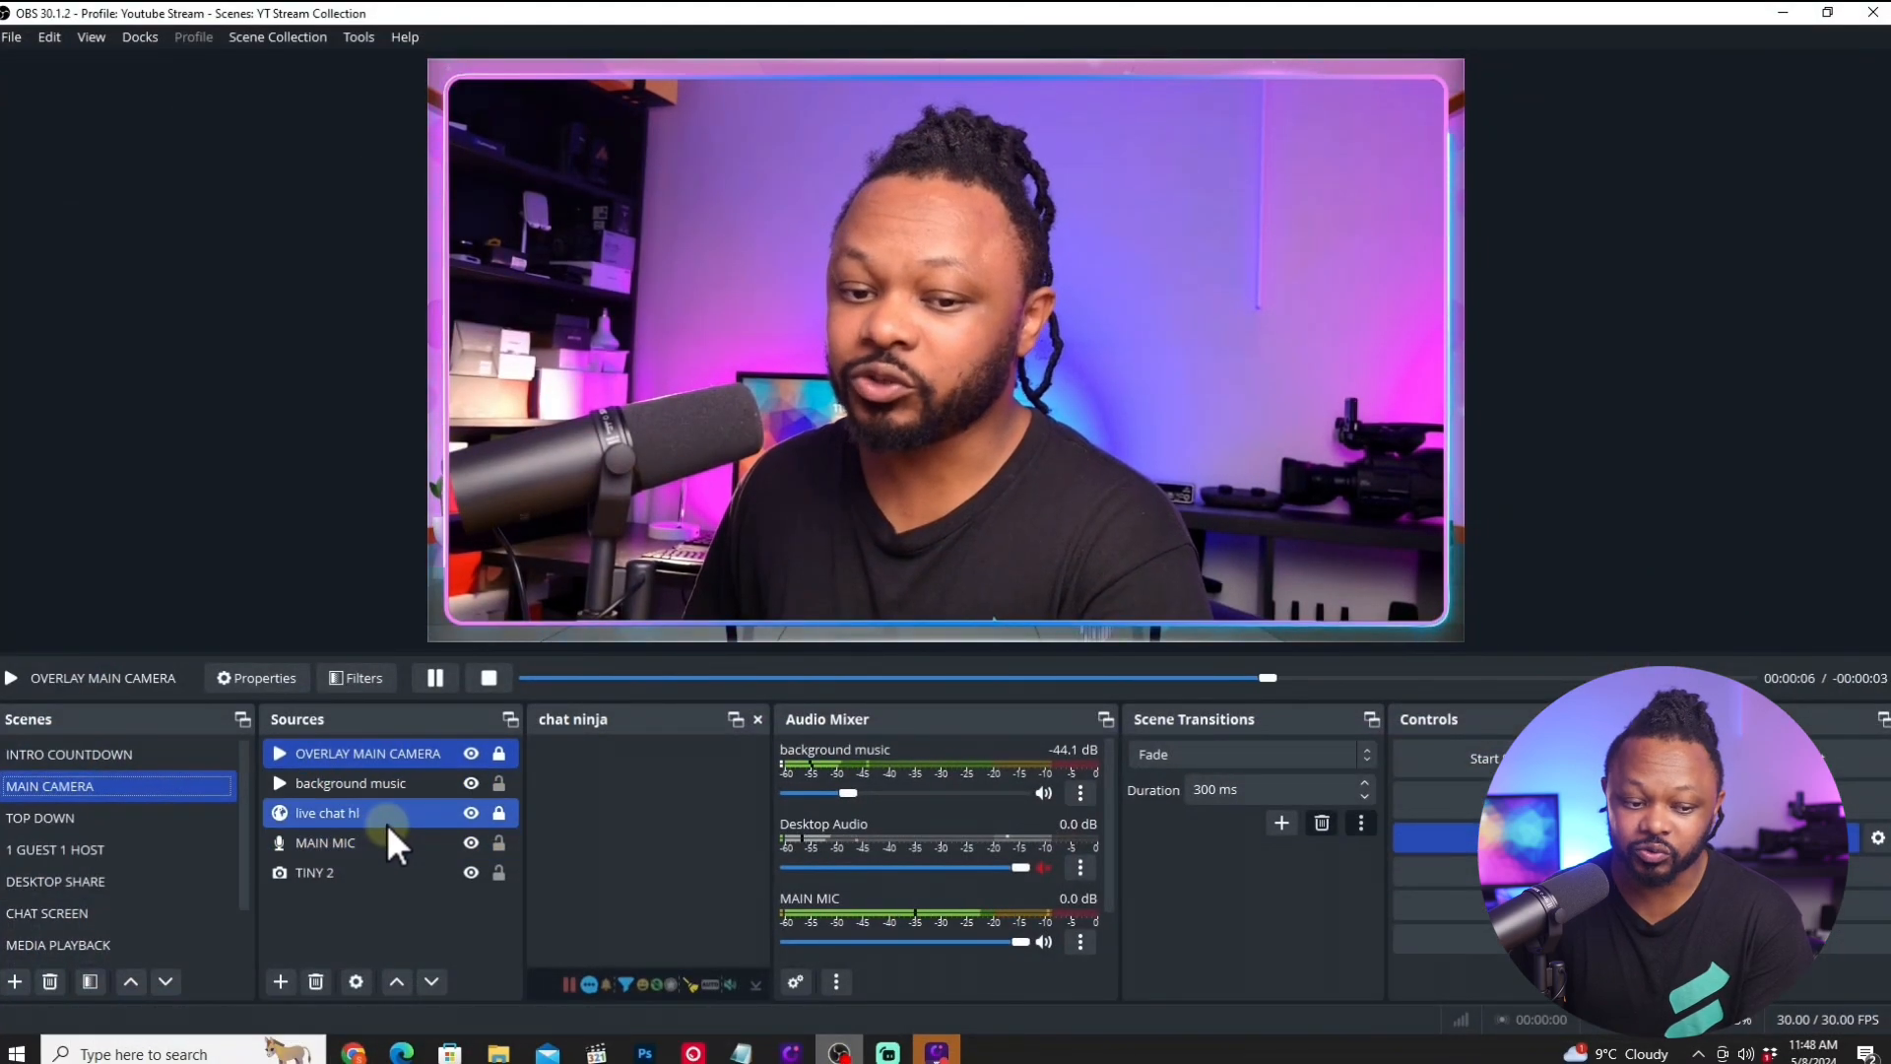
View the TOP DOWN scene in OBS and dismiss the extra-camera upgrade offer in evmux.
click(95, 816)
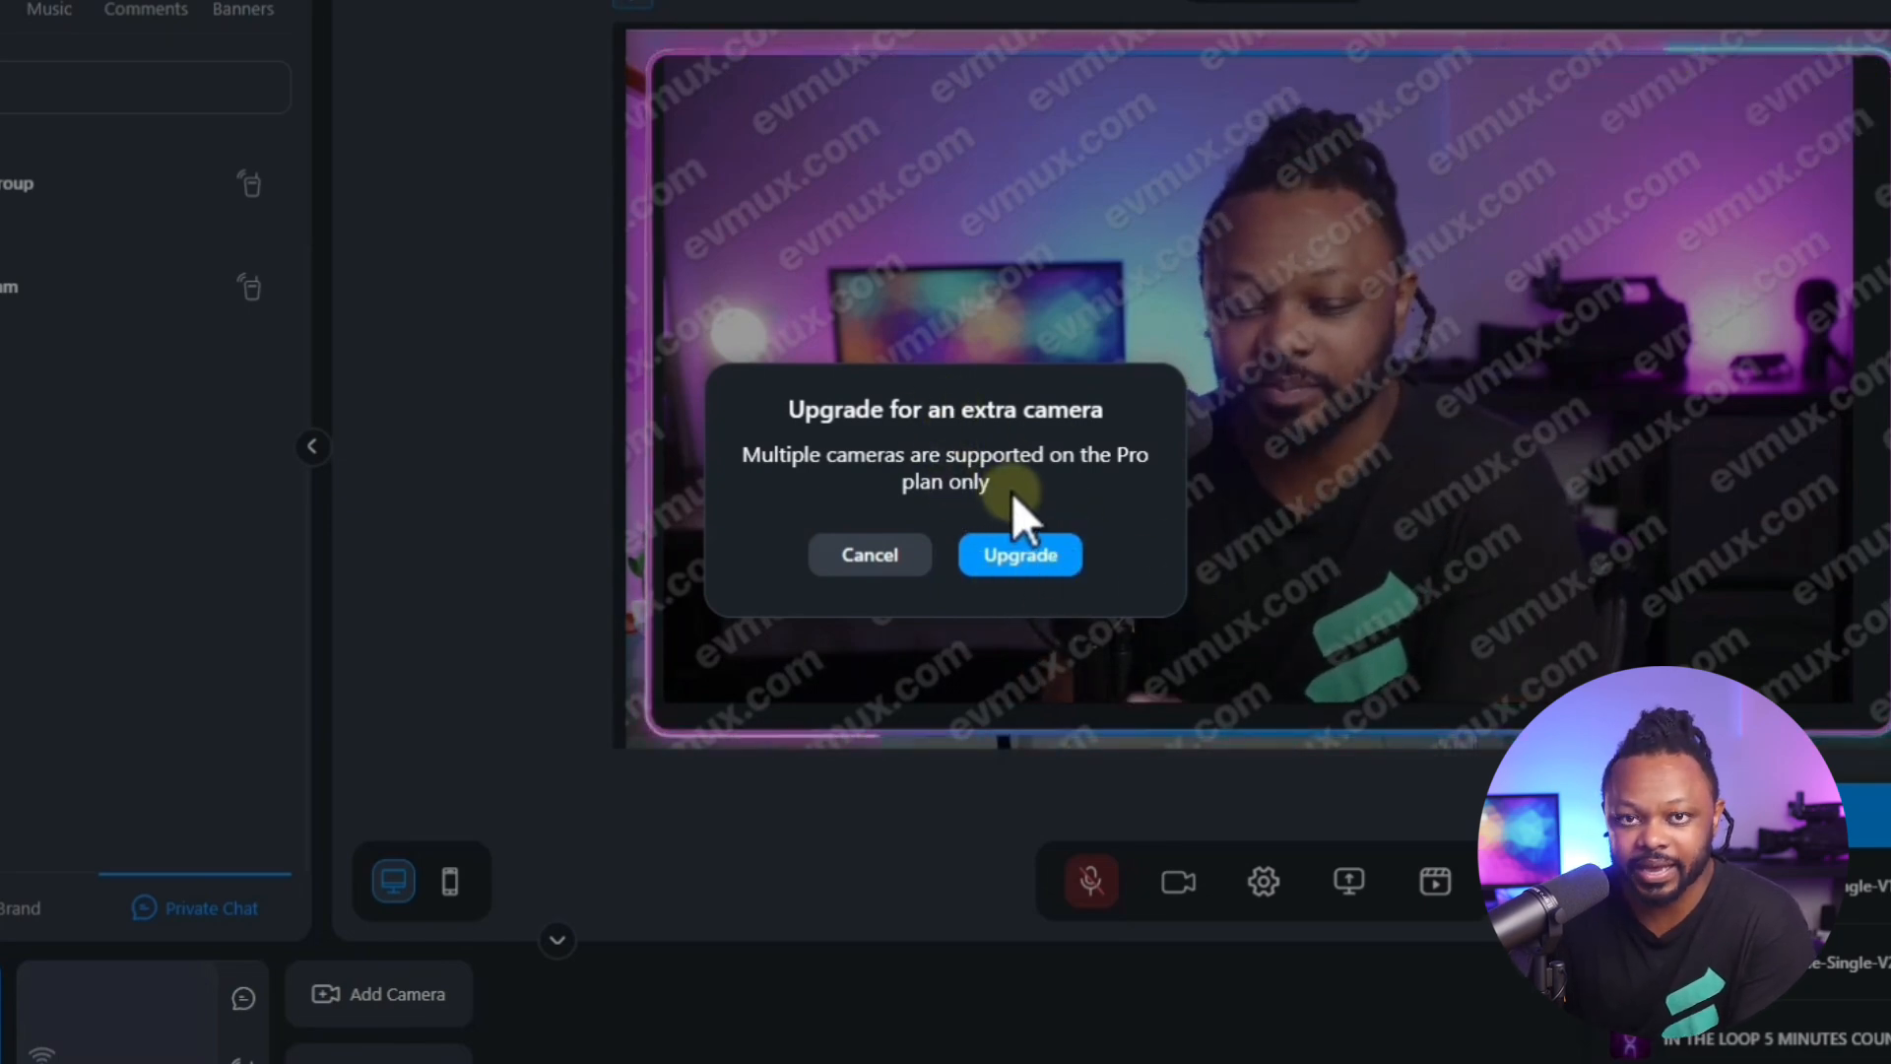
click(899, 558)
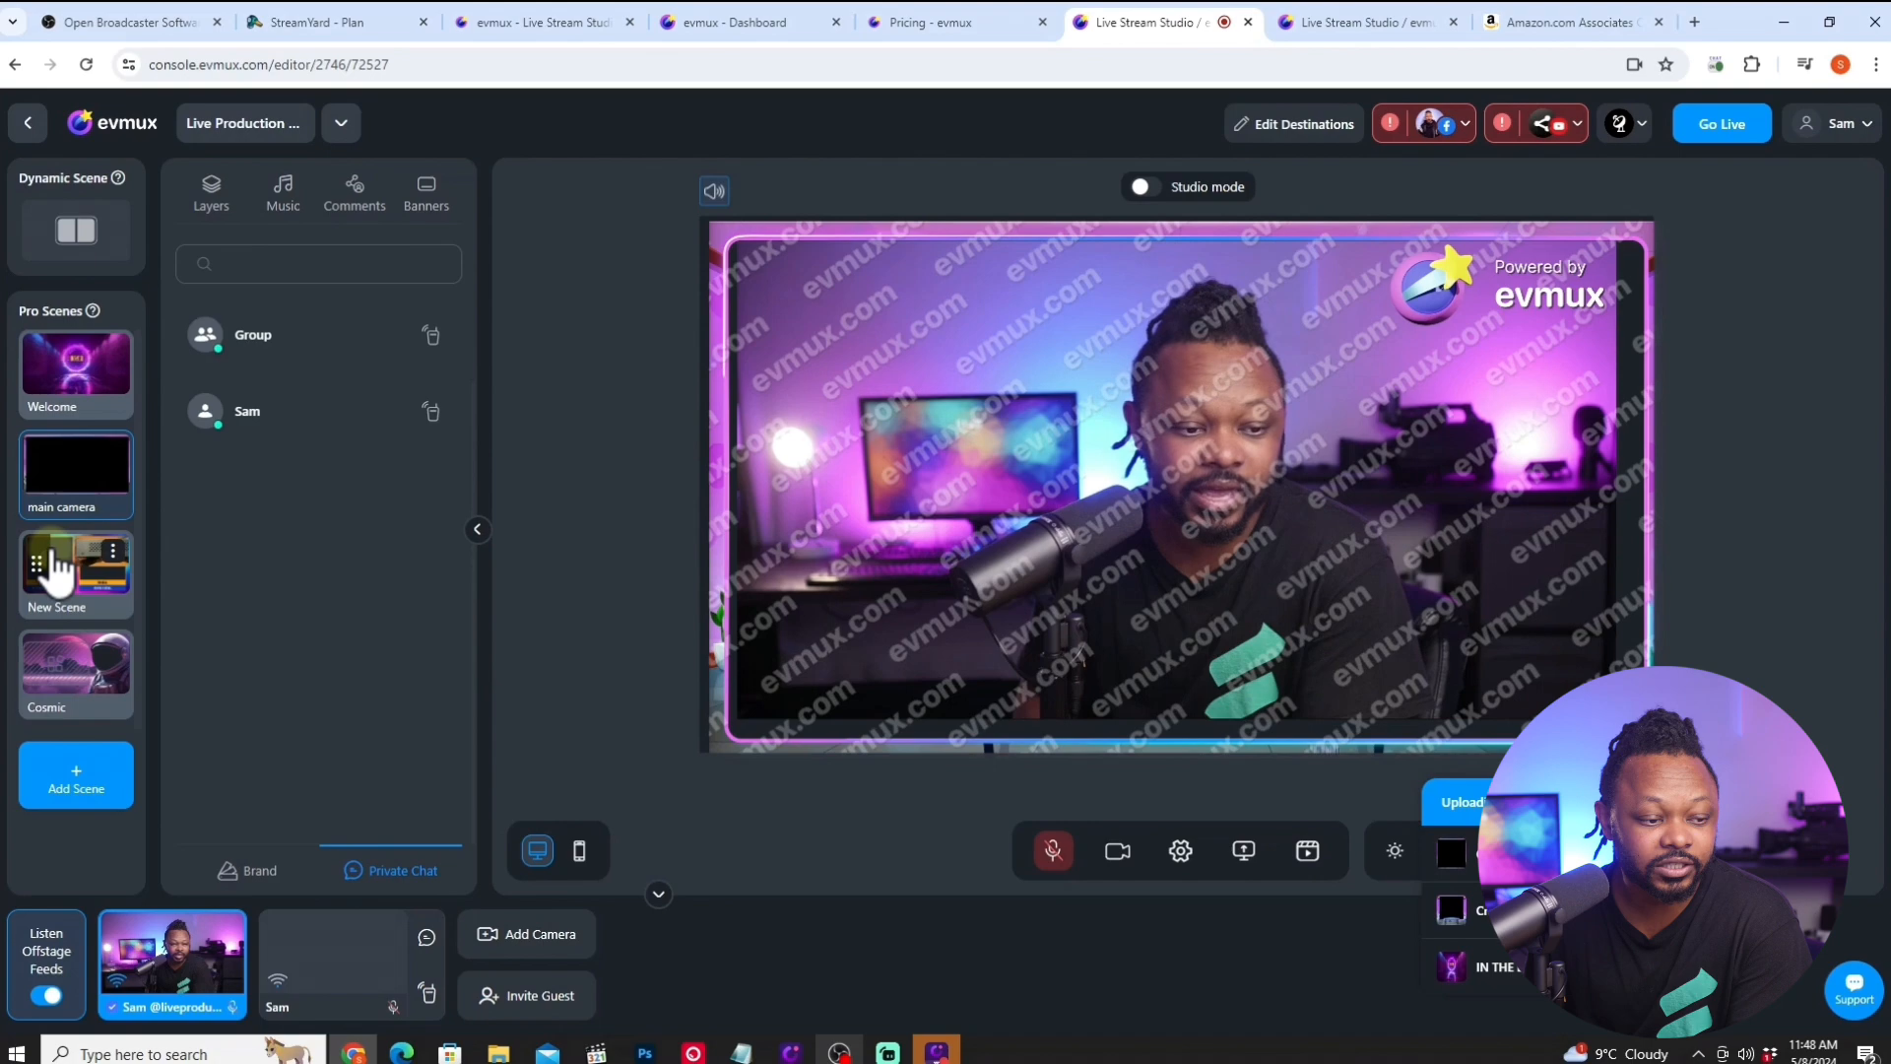
Switch to OBS, view the DESKTOP SHARE scene and return to evmux.
click(838, 1052)
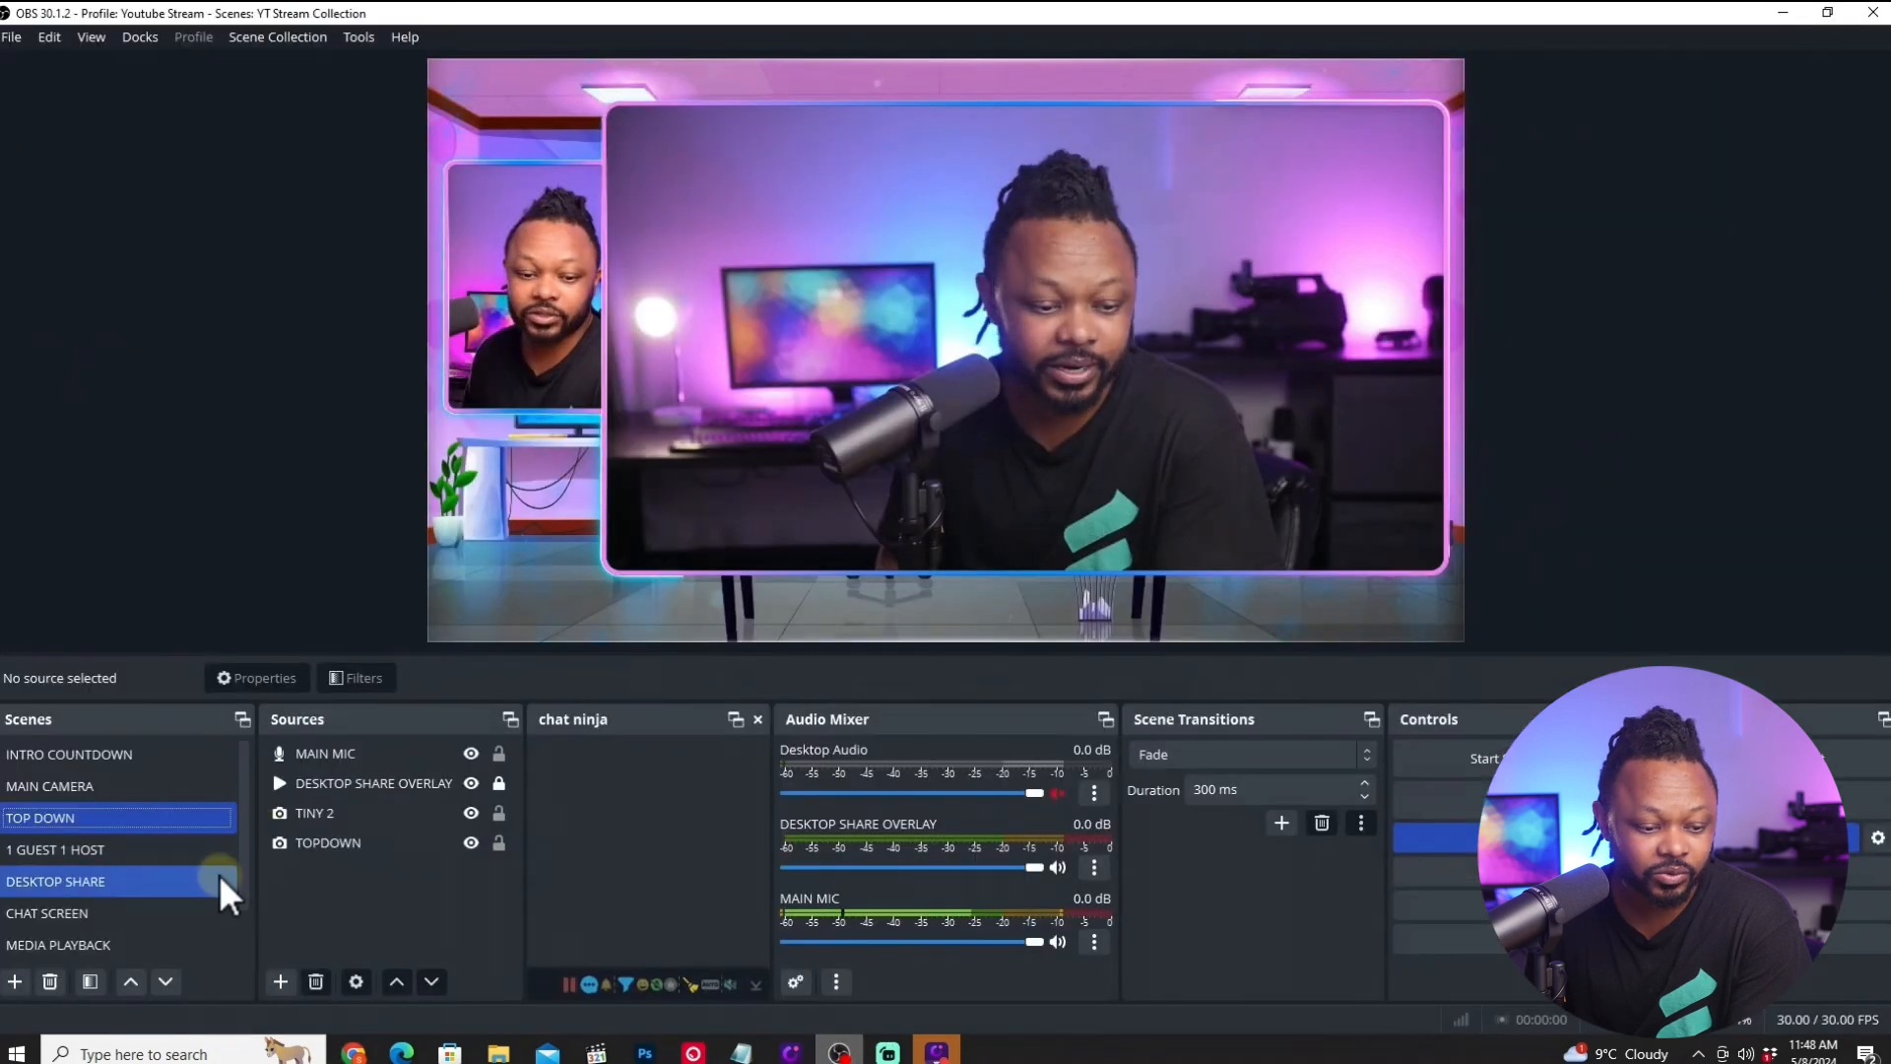
click(157, 883)
click(1783, 13)
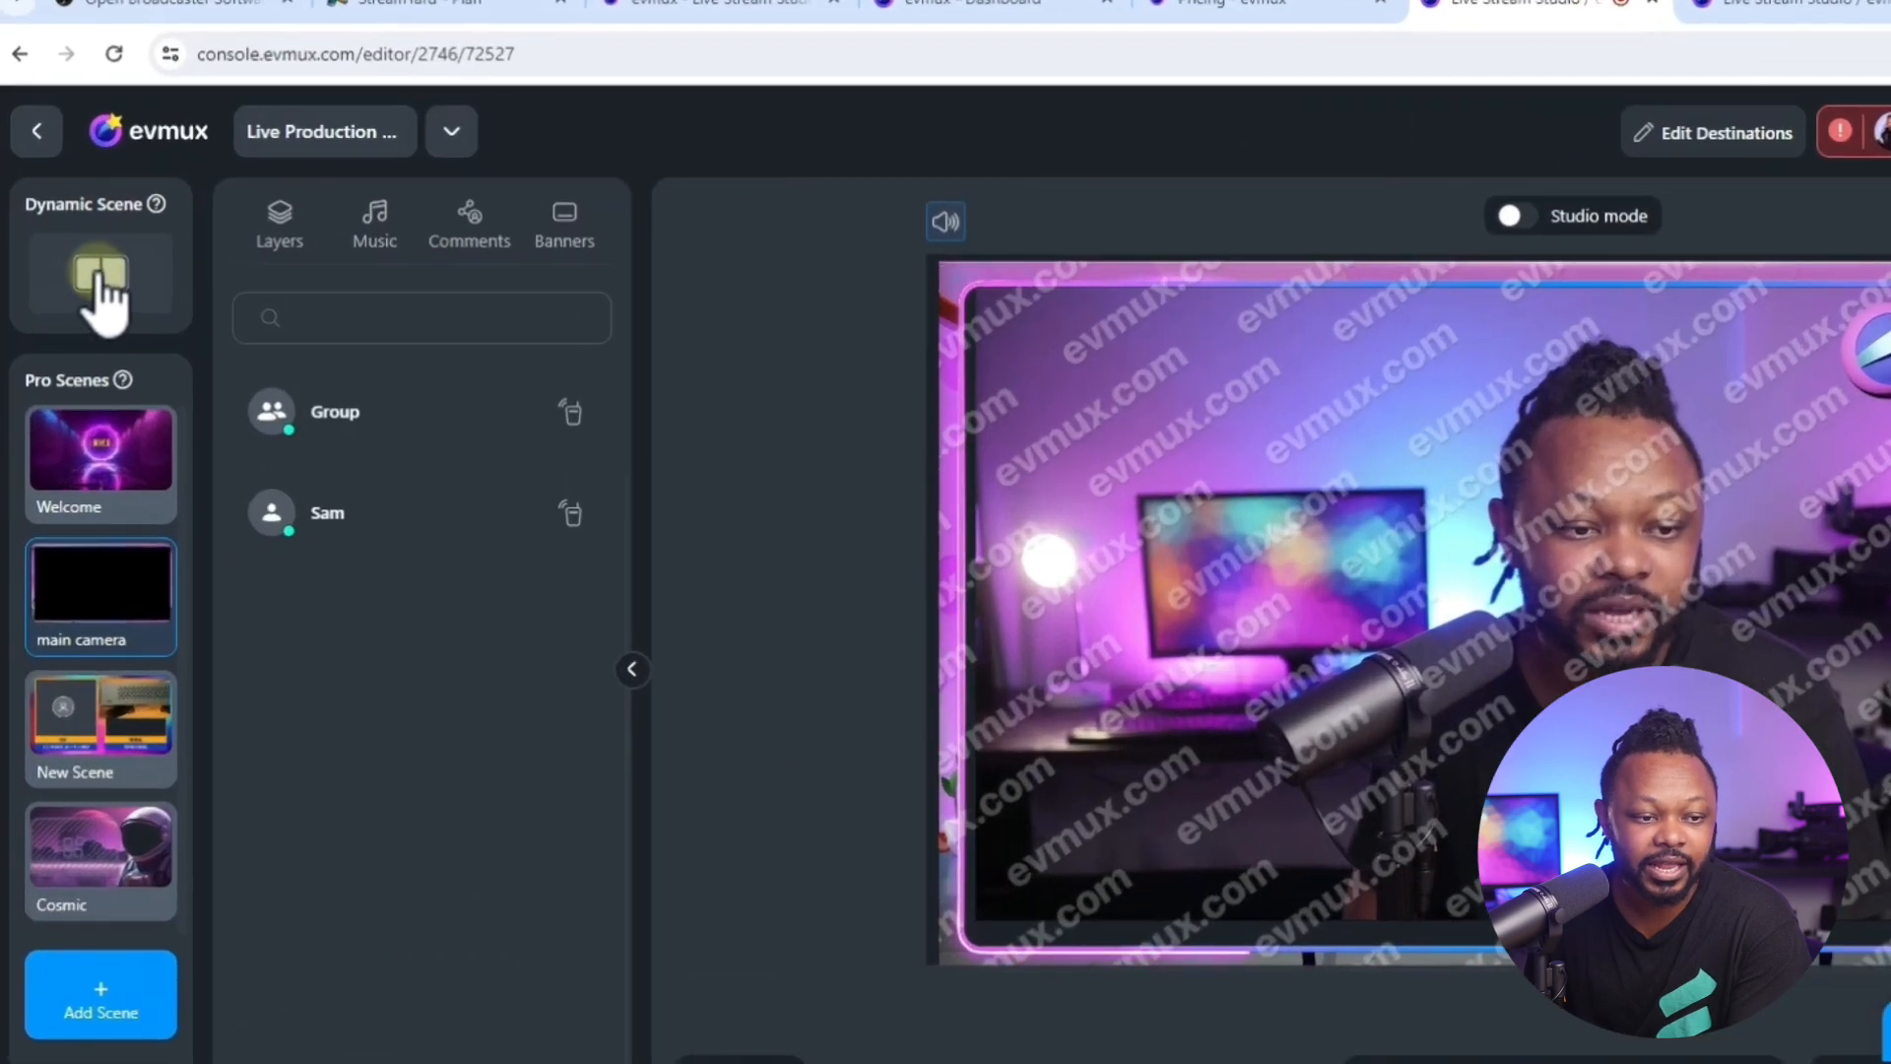
Switch to the Dynamic Scene, share the entire screen that shows OBS without system audio, and add that feed to the scene.
click(99, 281)
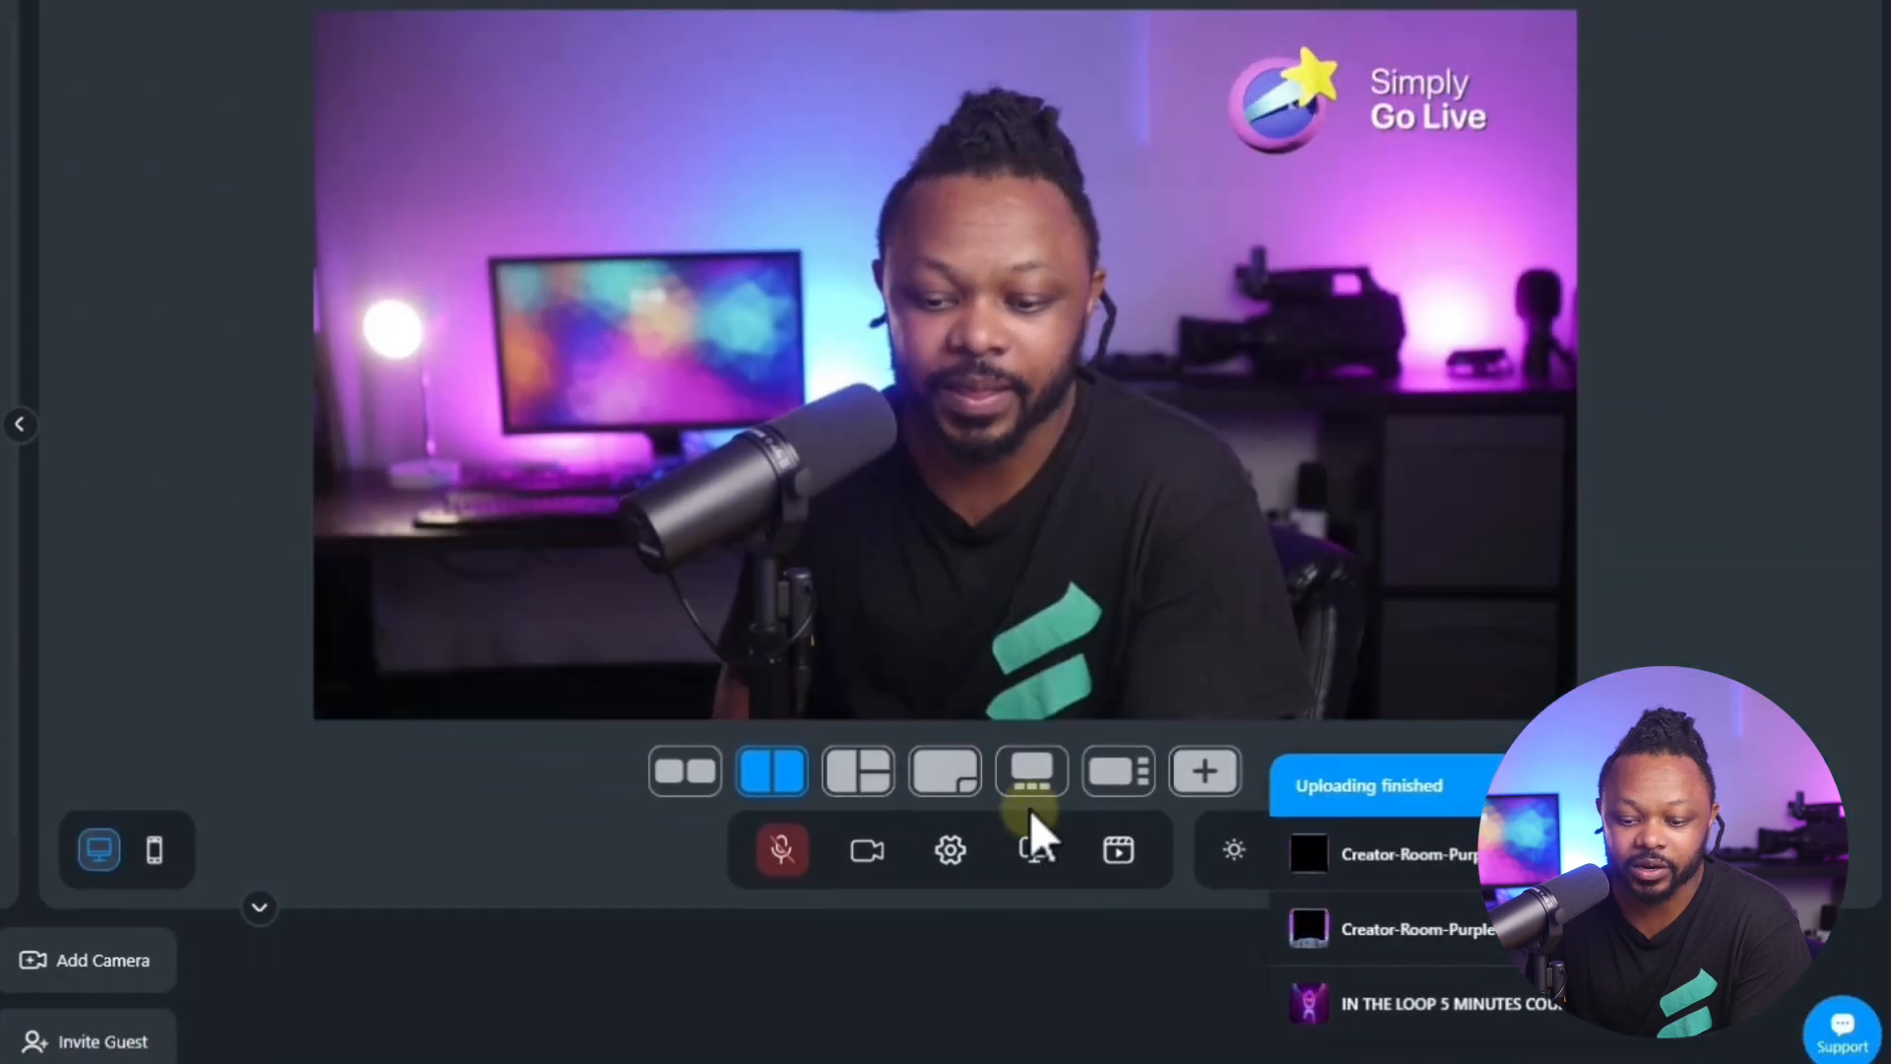
click(1032, 849)
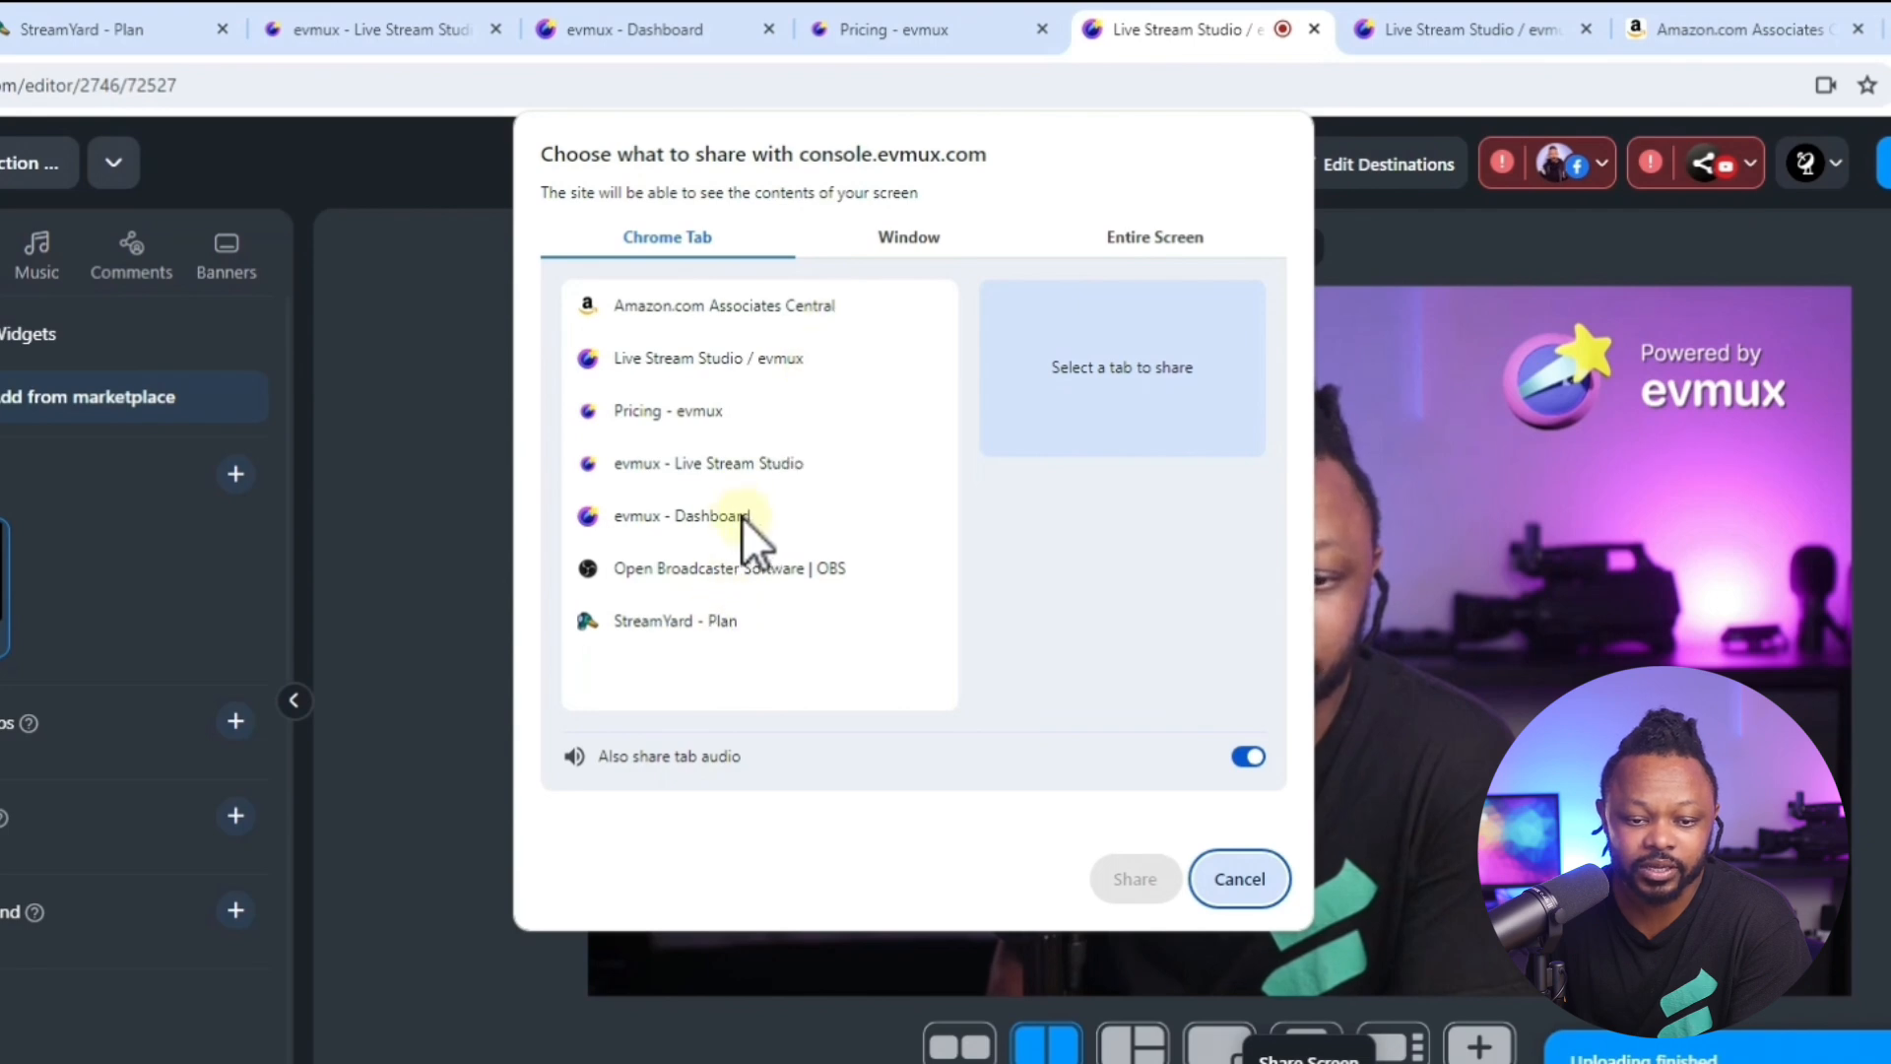
click(1154, 241)
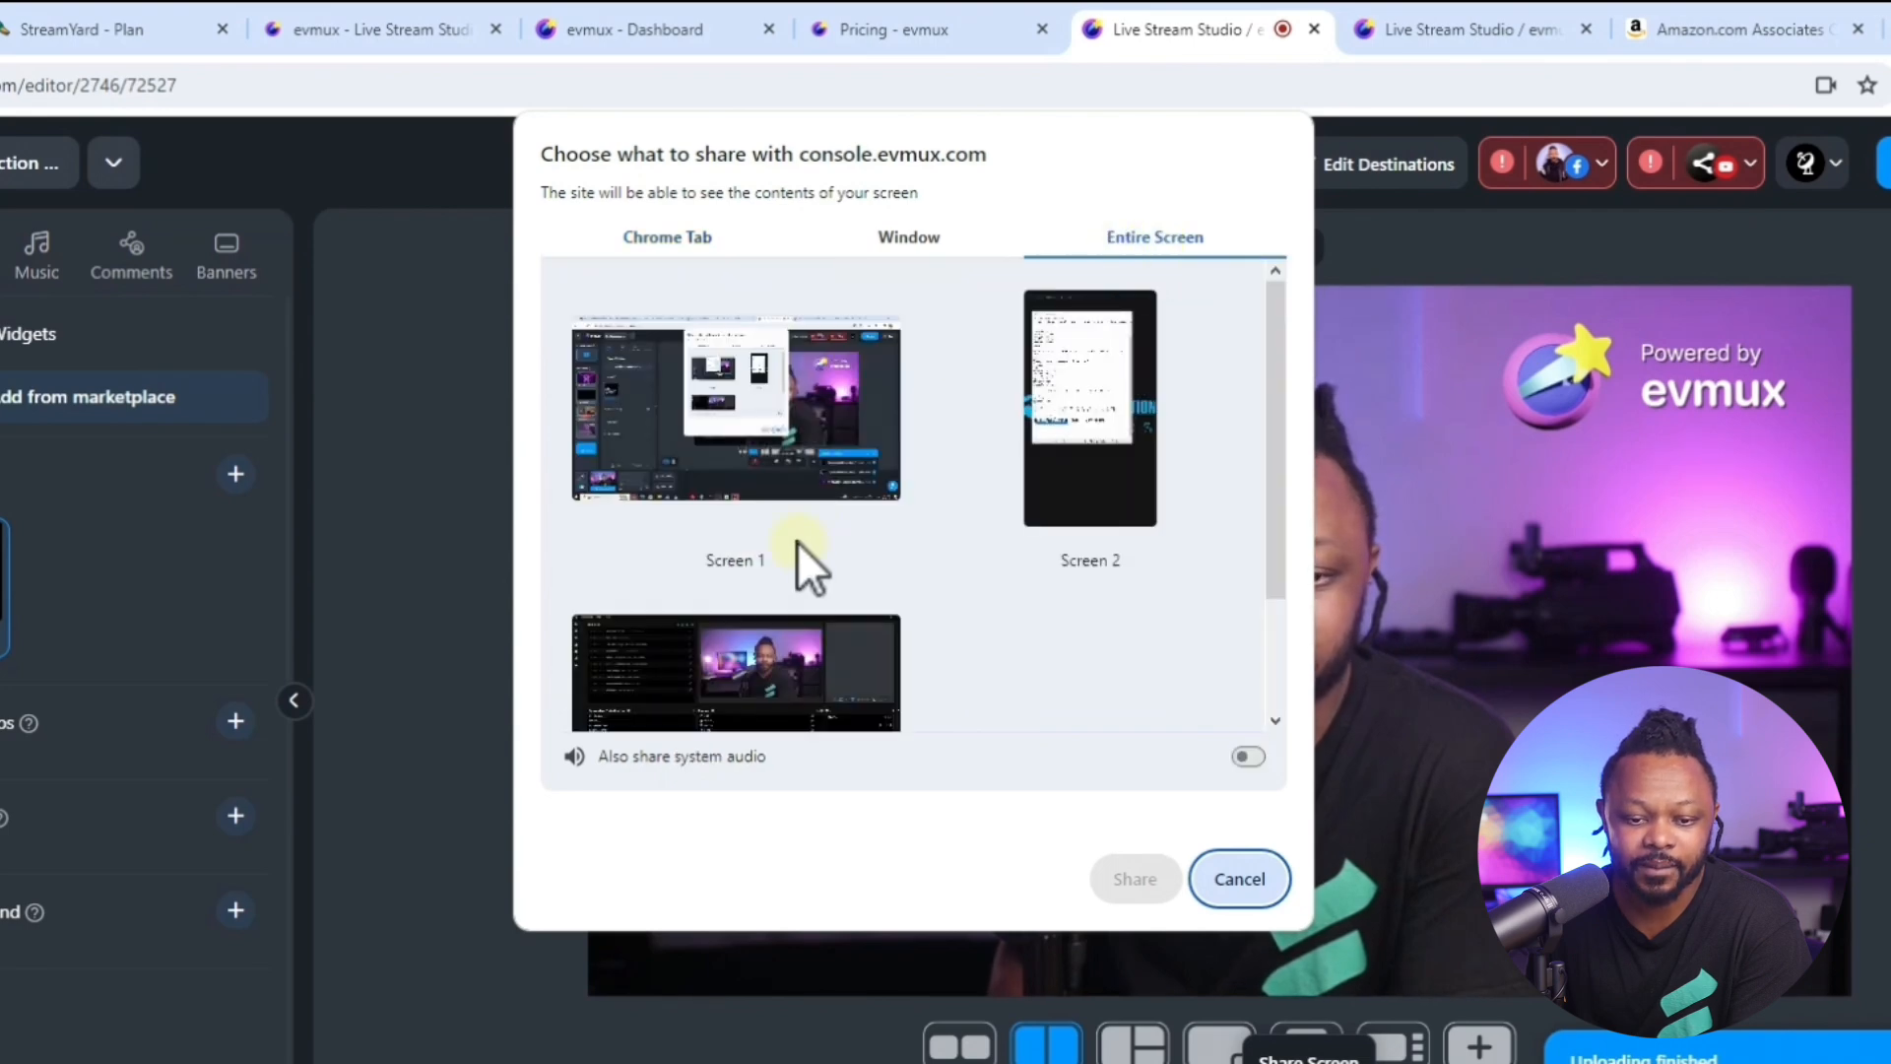
click(773, 714)
click(1147, 896)
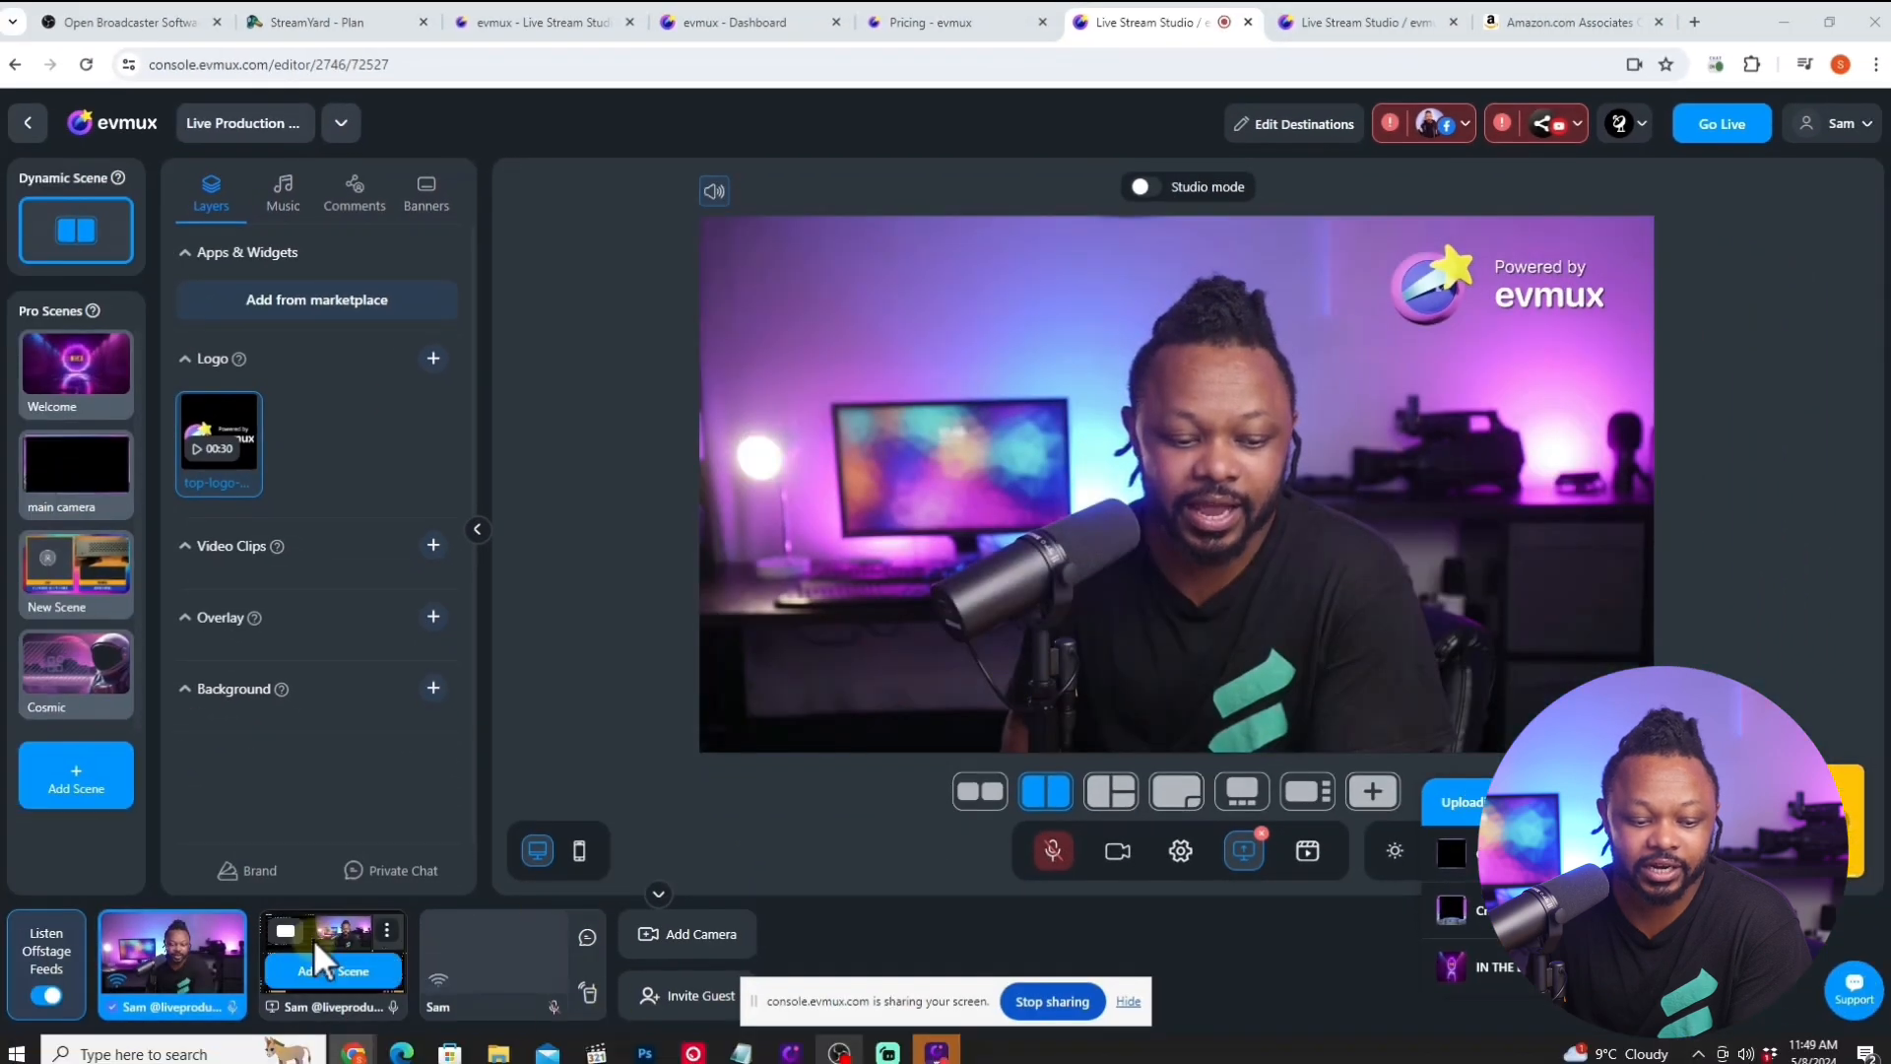
mouse_move(444, 990)
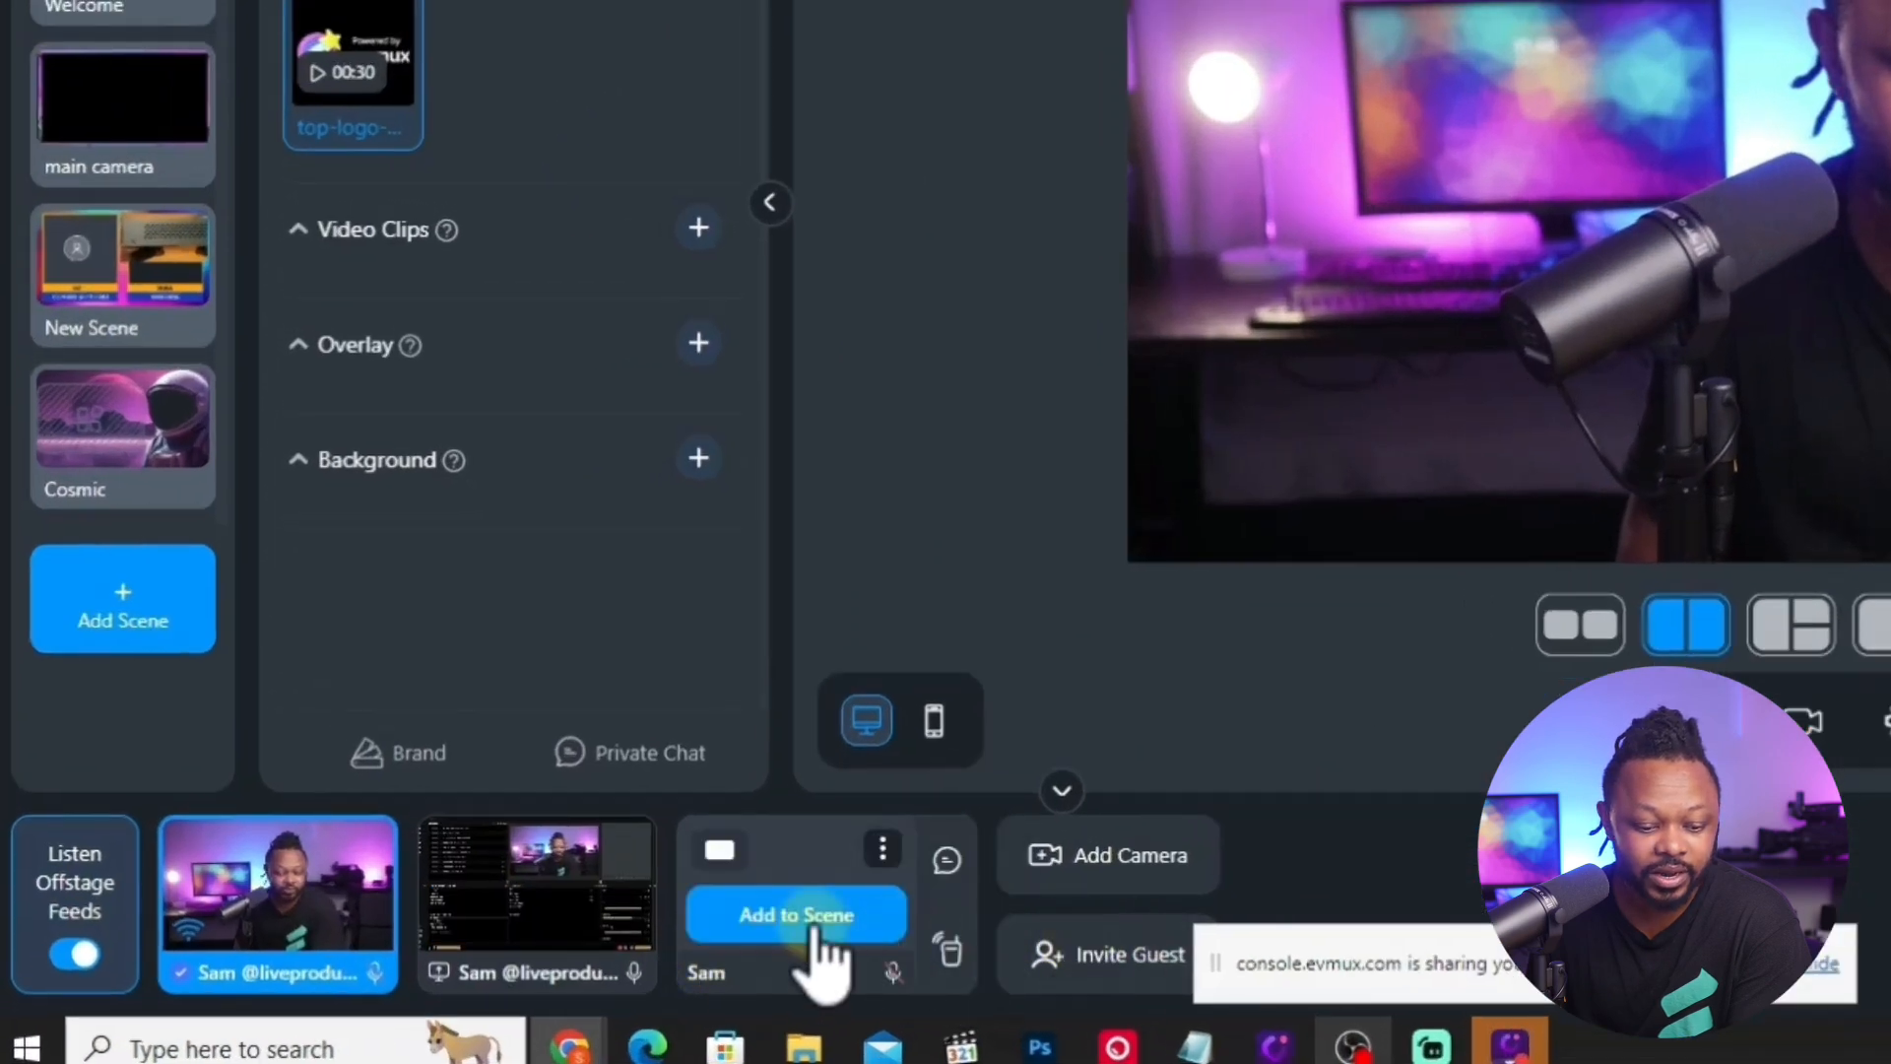
click(566, 915)
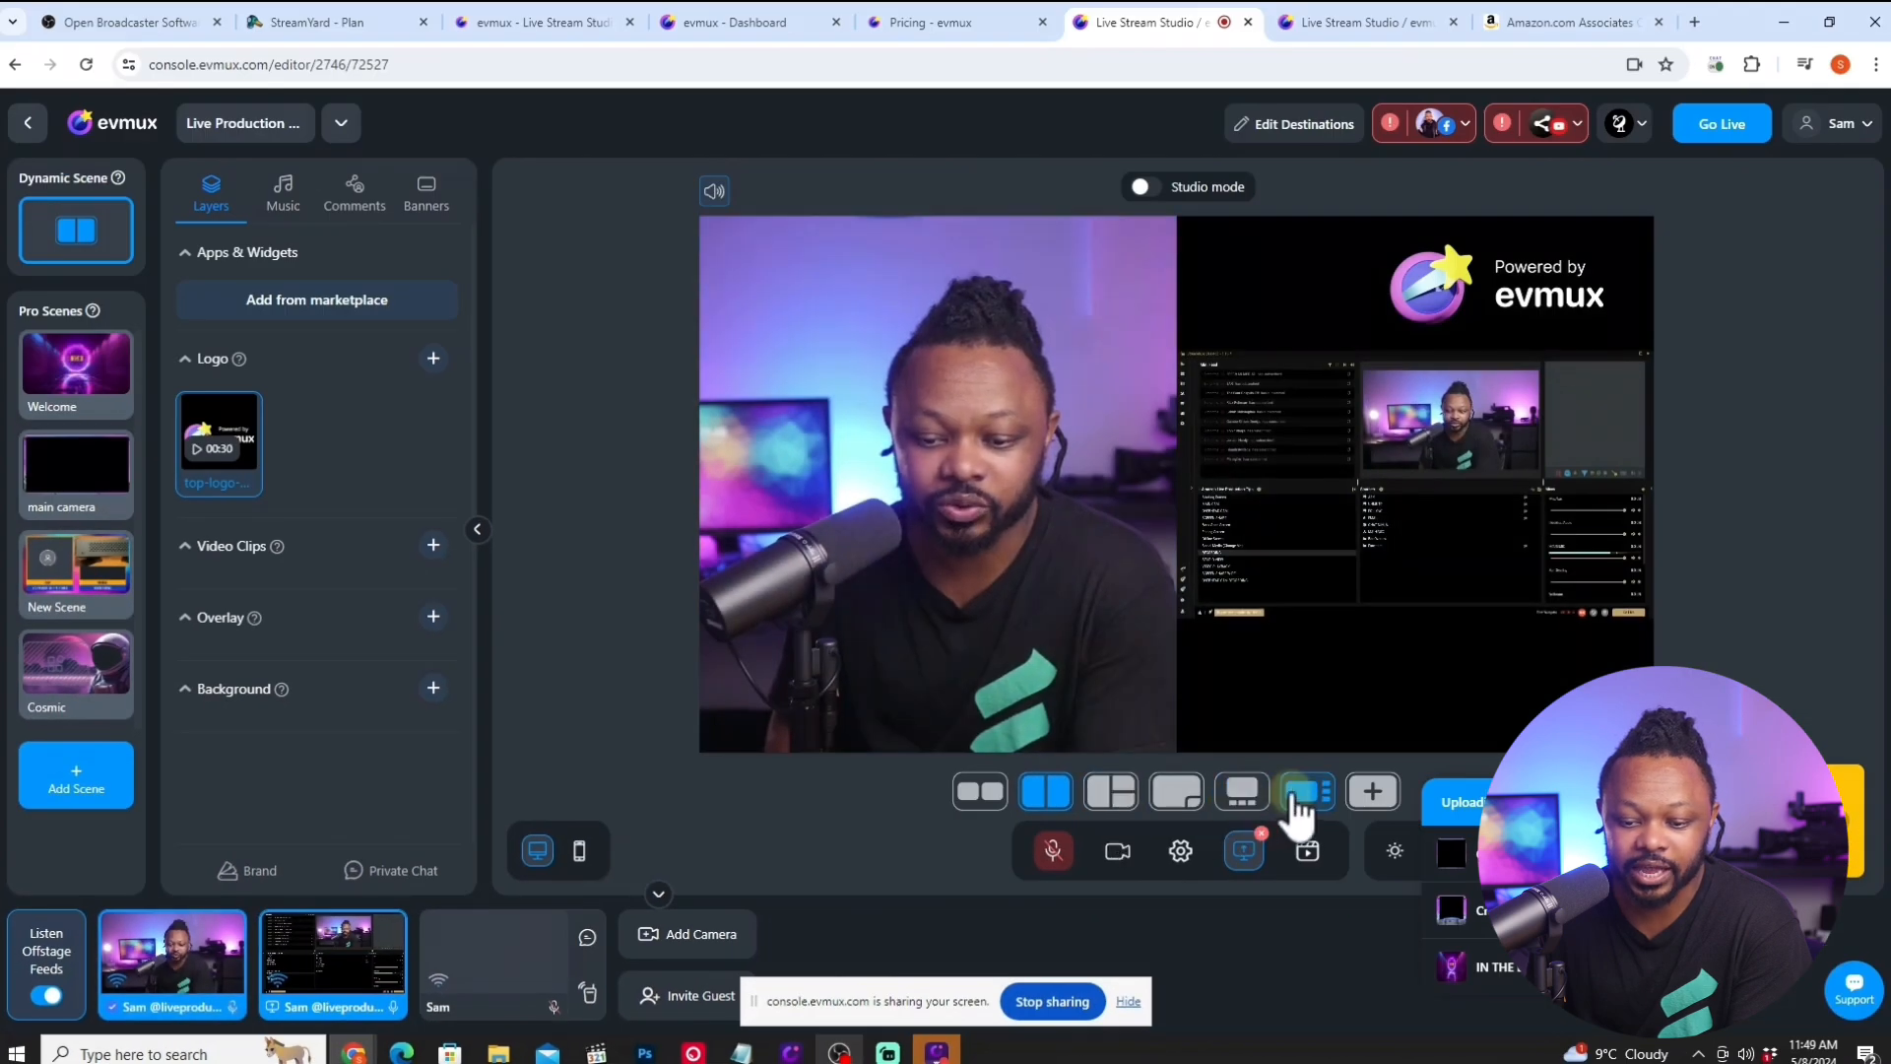
Try several scene layouts, swap the camera and shared screen, and apply the layout with a large screen share and the camera at its side.
click(1298, 812)
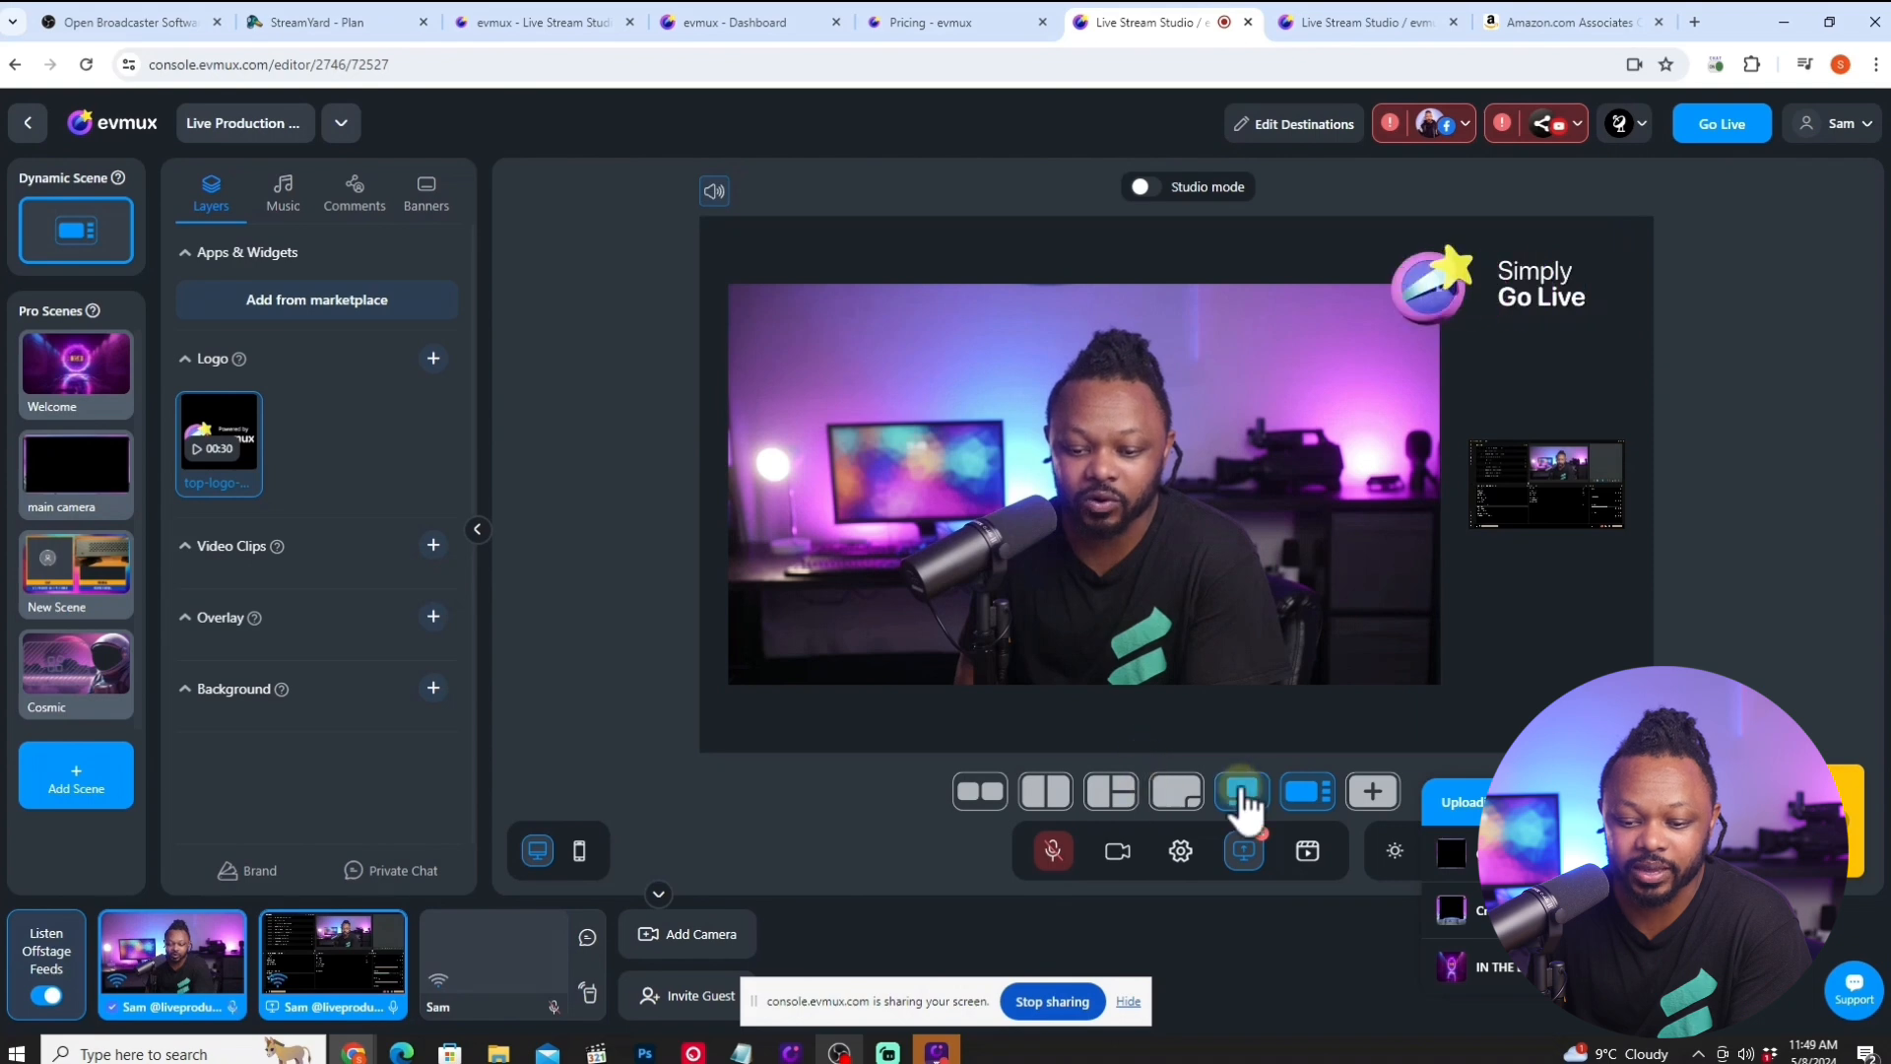
click(1050, 798)
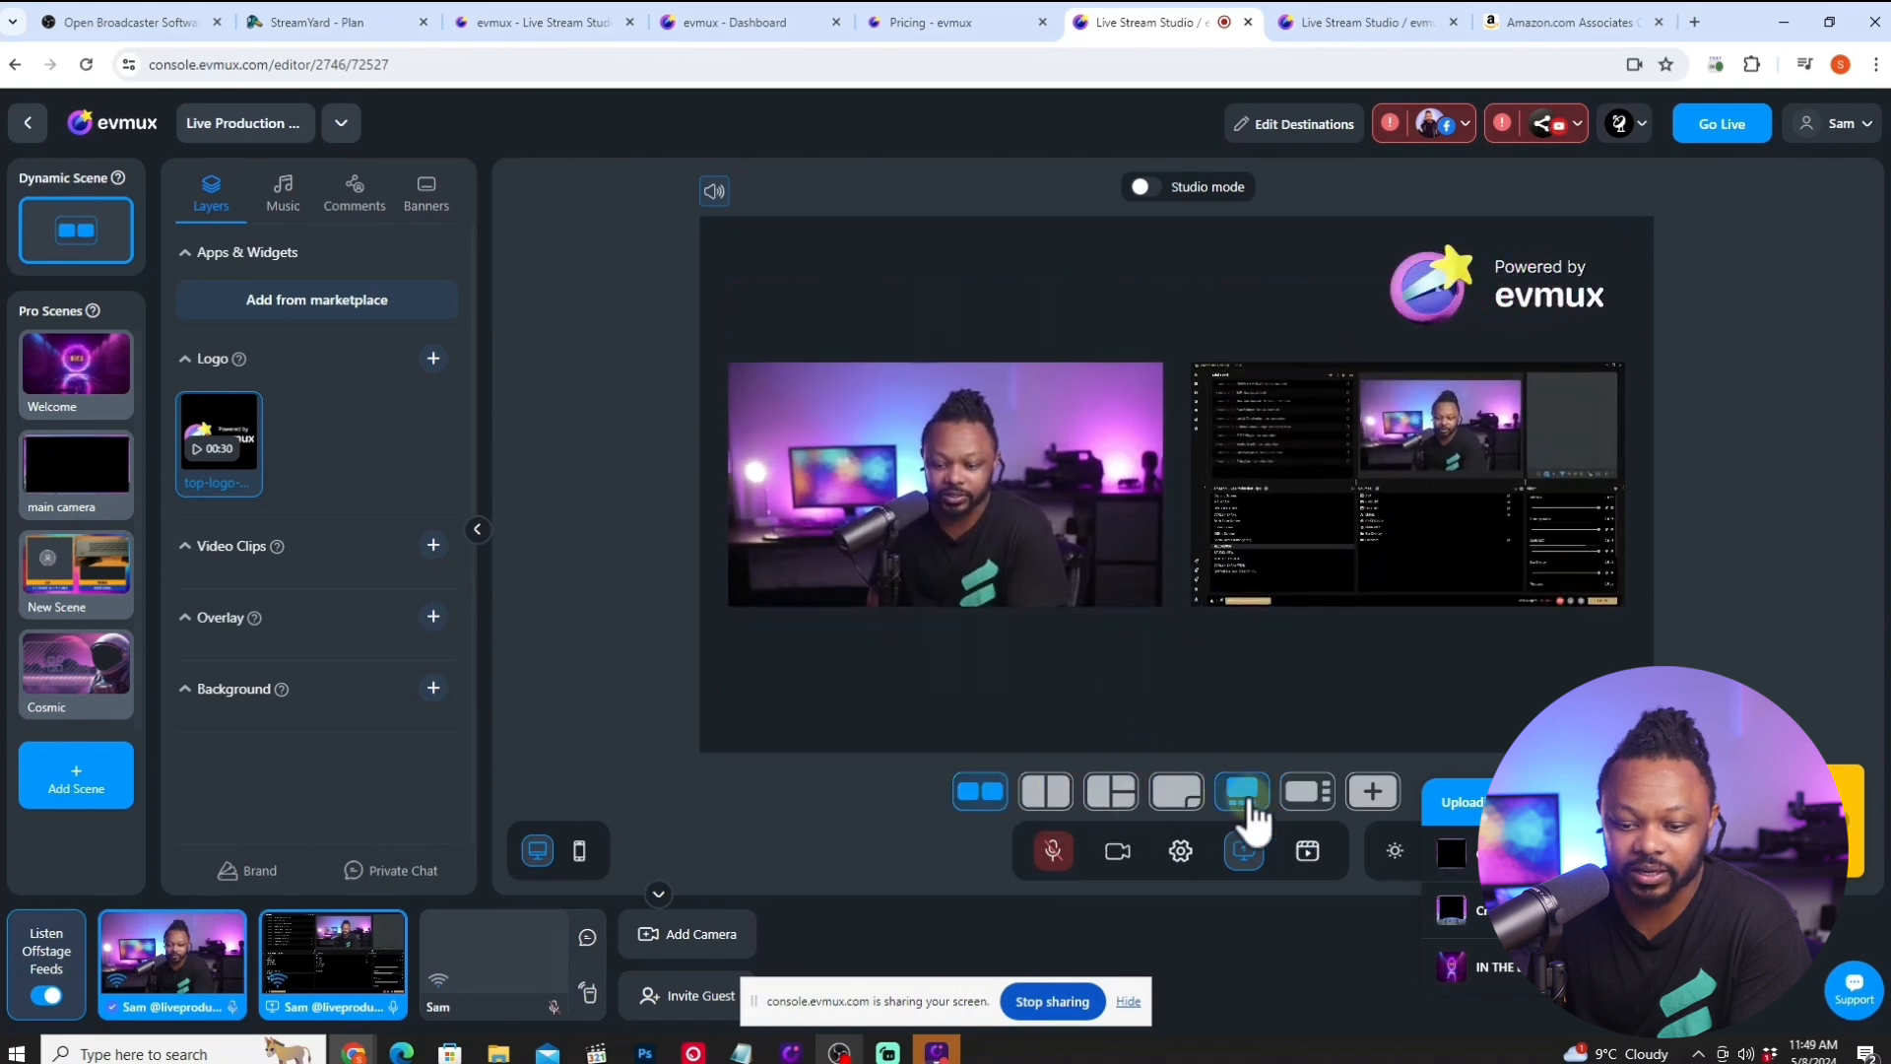
click(1249, 800)
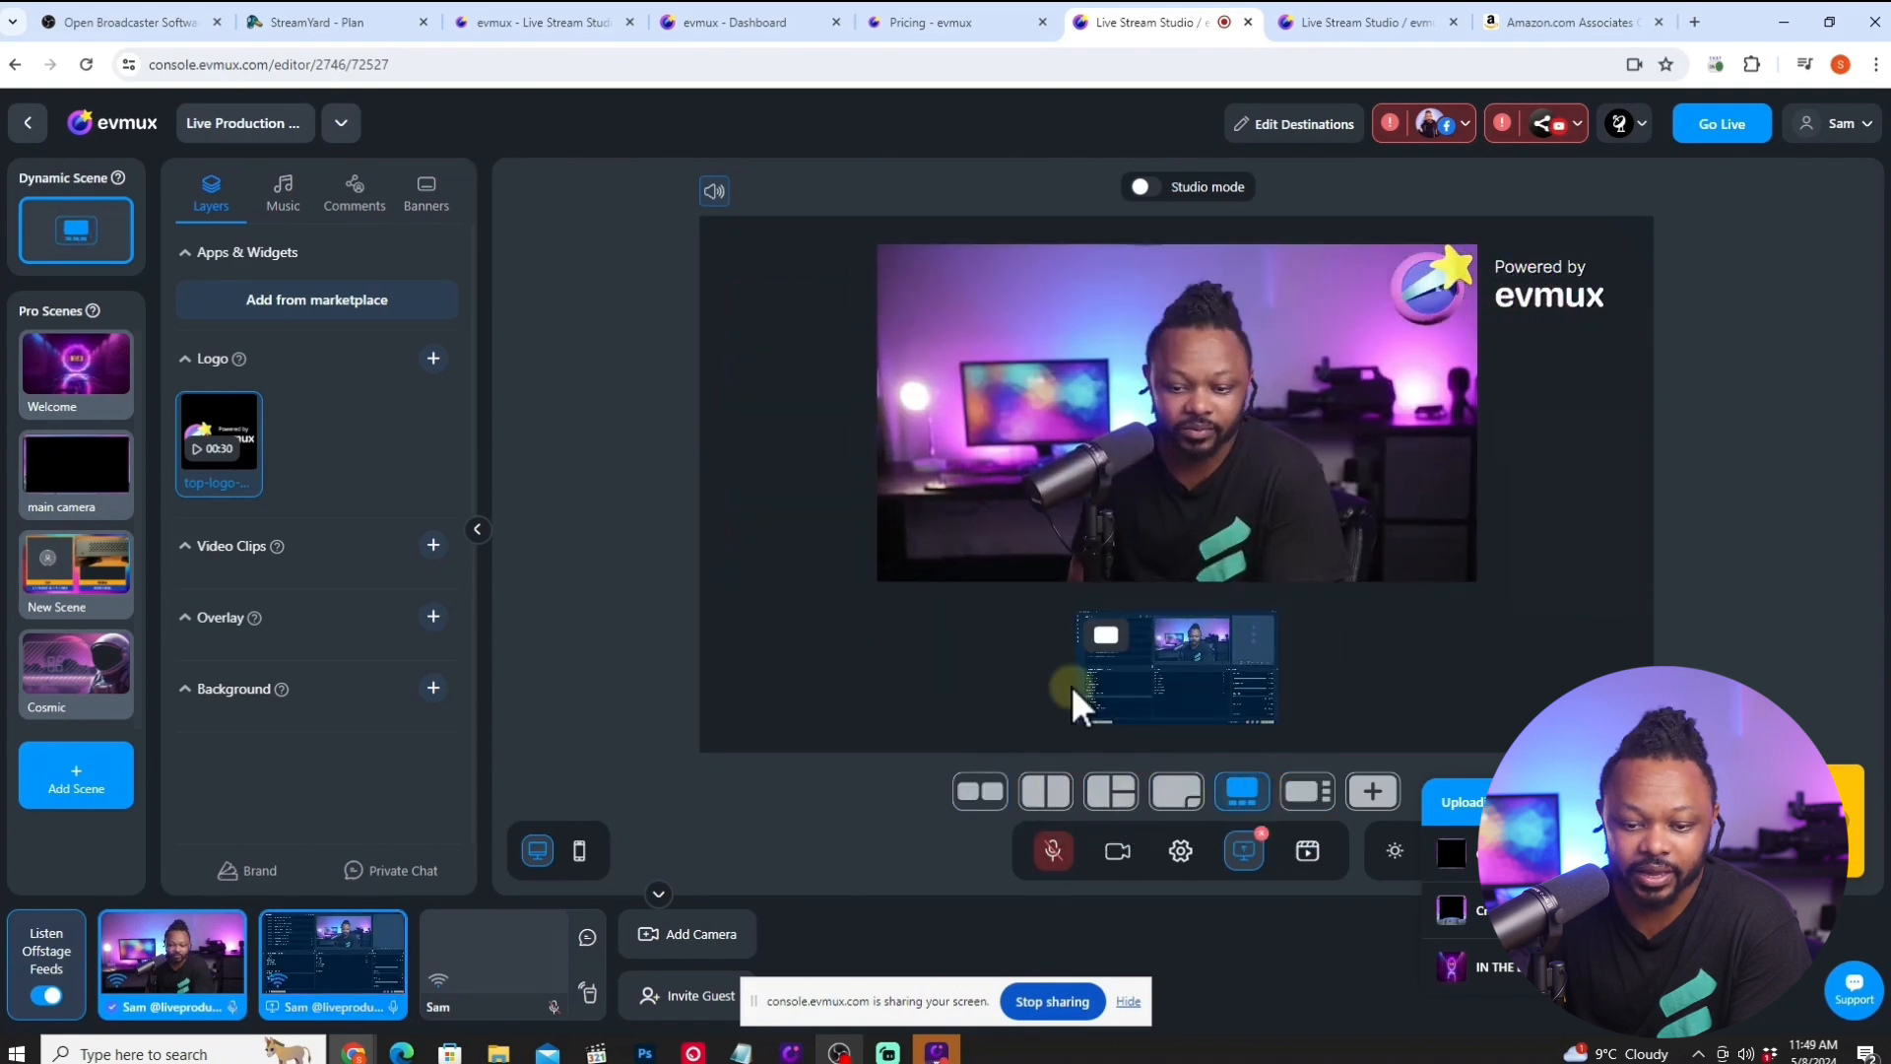
drag(1073, 694, 1162, 479)
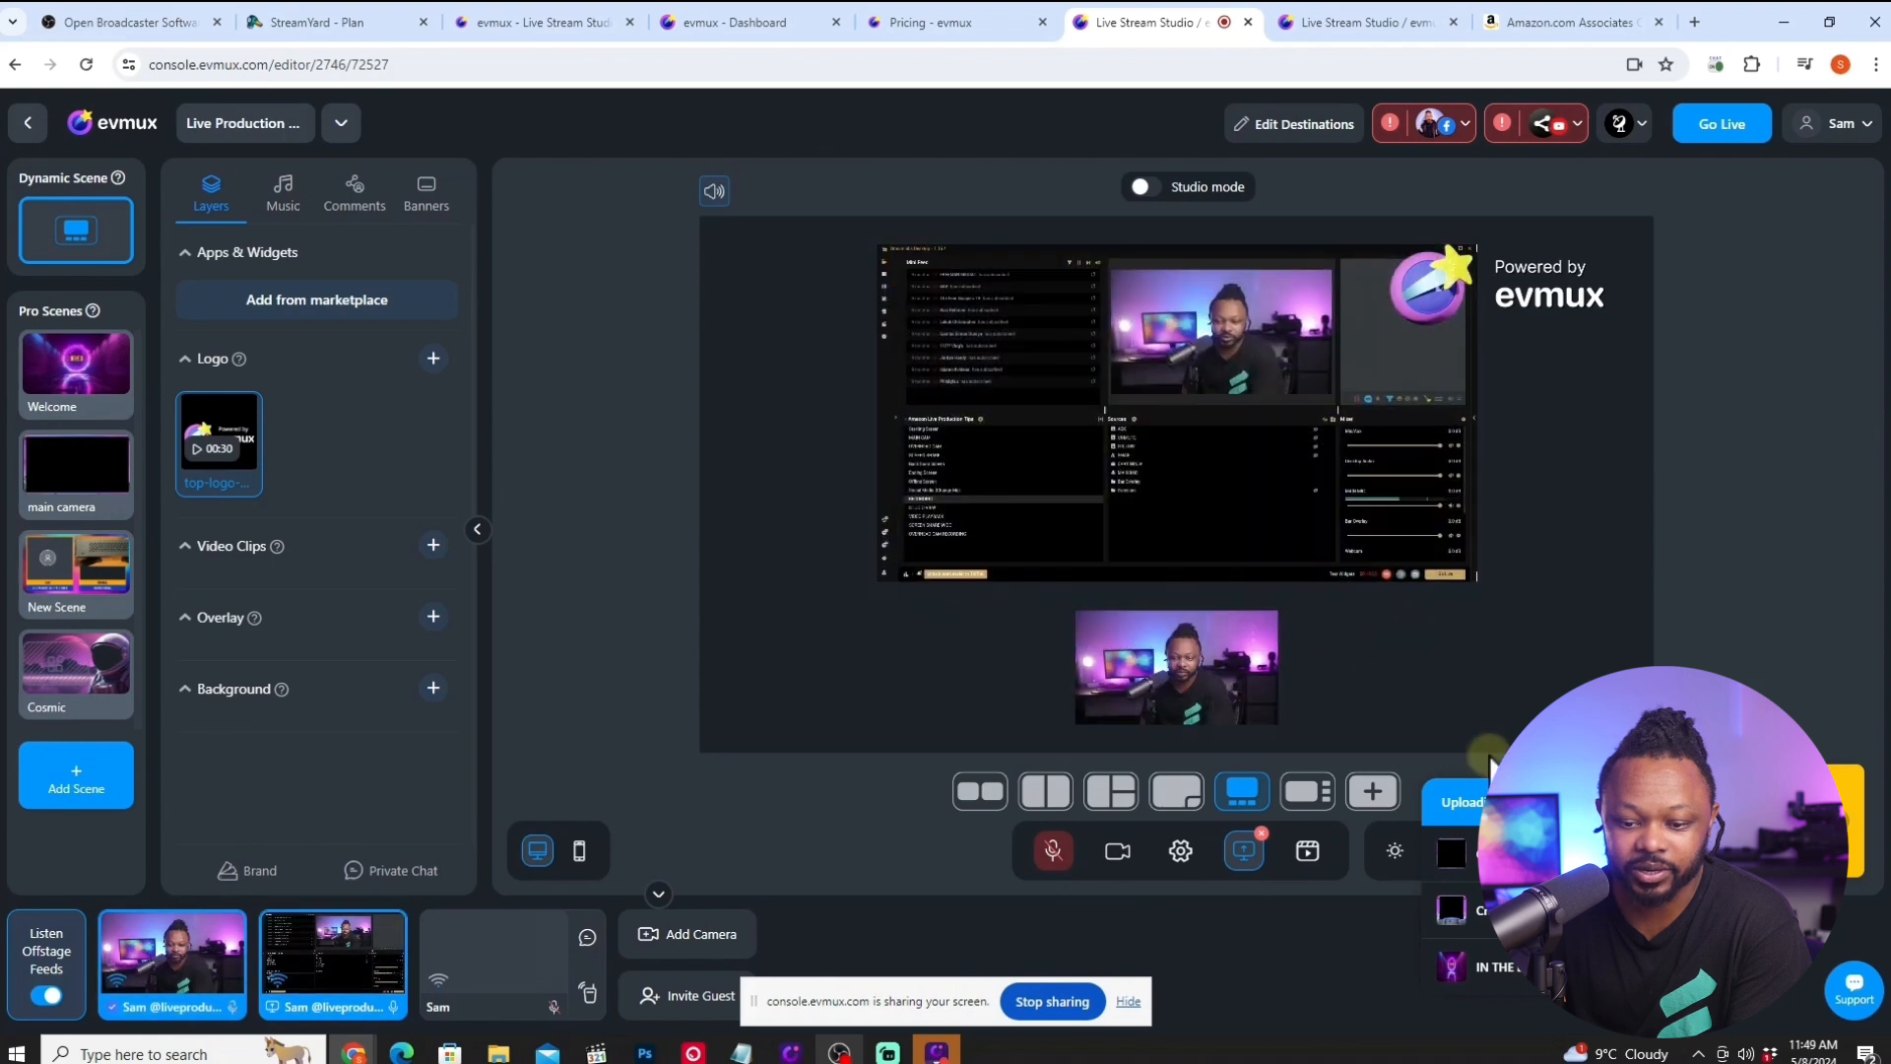
click(1314, 799)
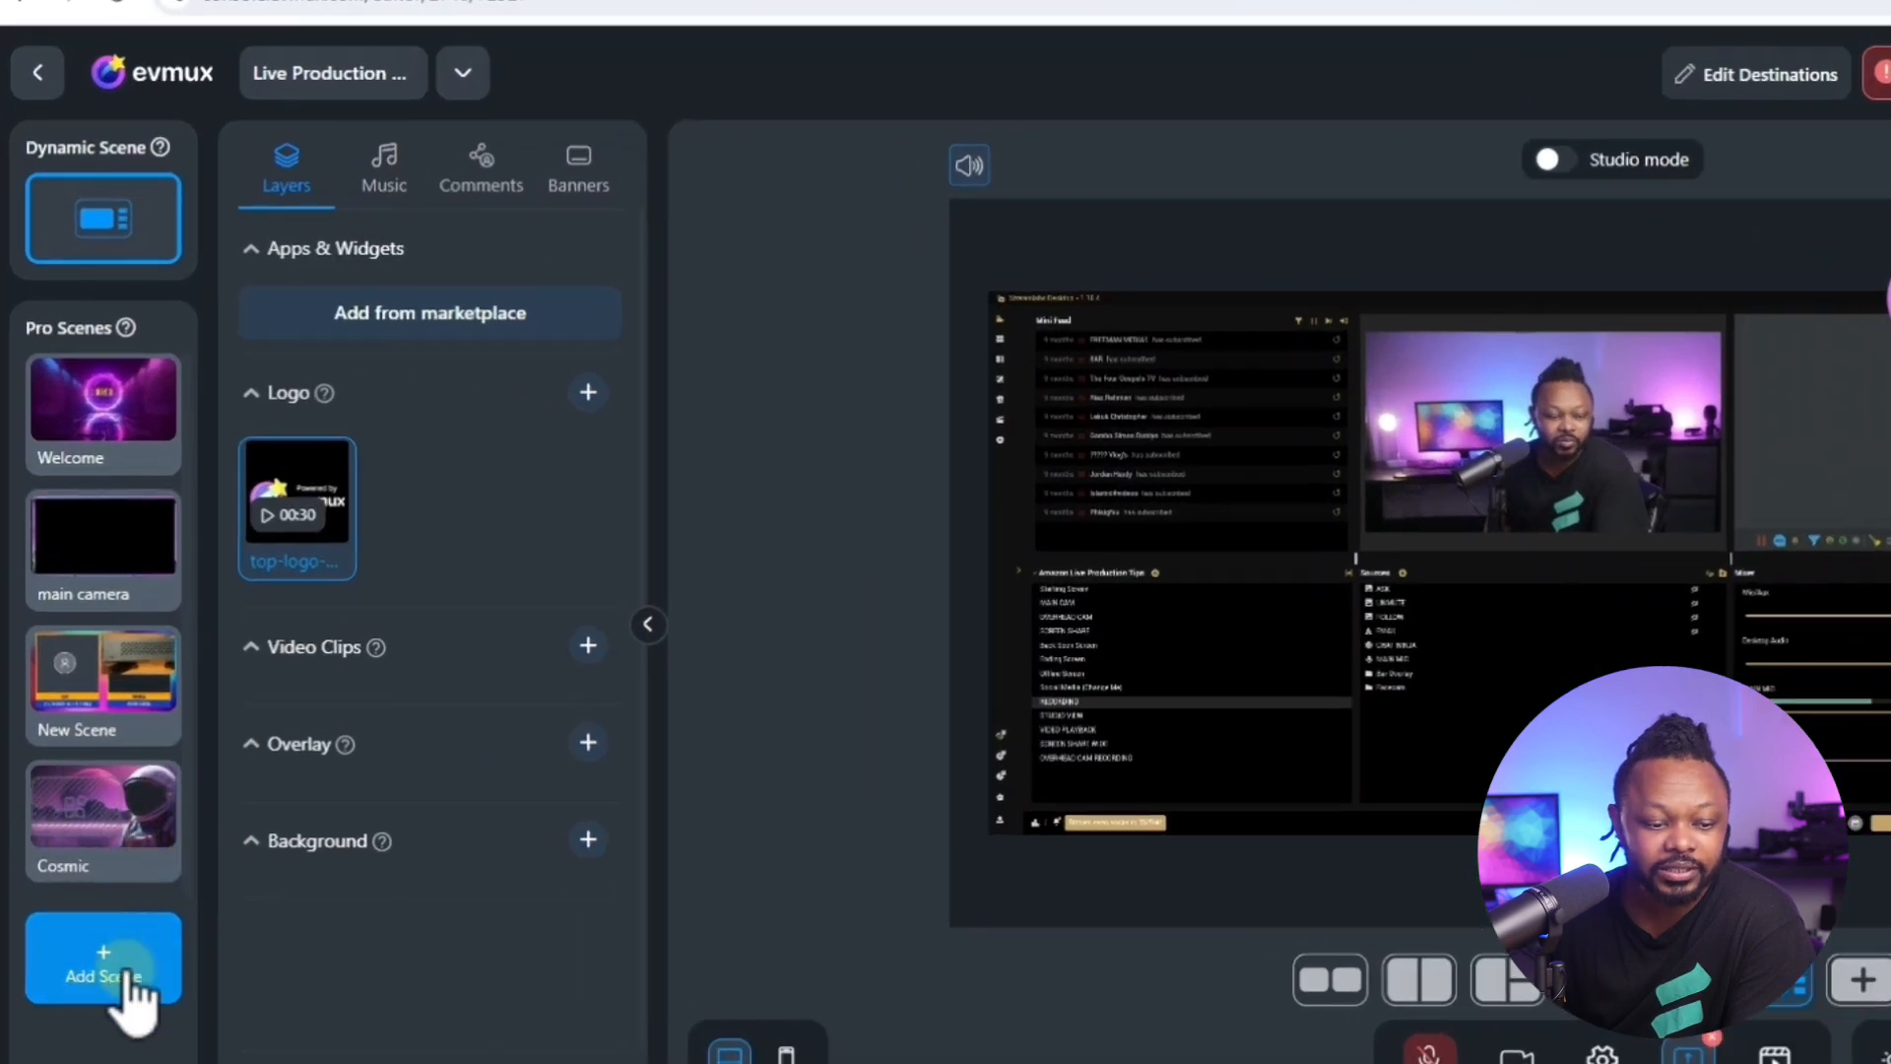
Create a new Pro scene from the default empty template.
click(89, 788)
click(507, 433)
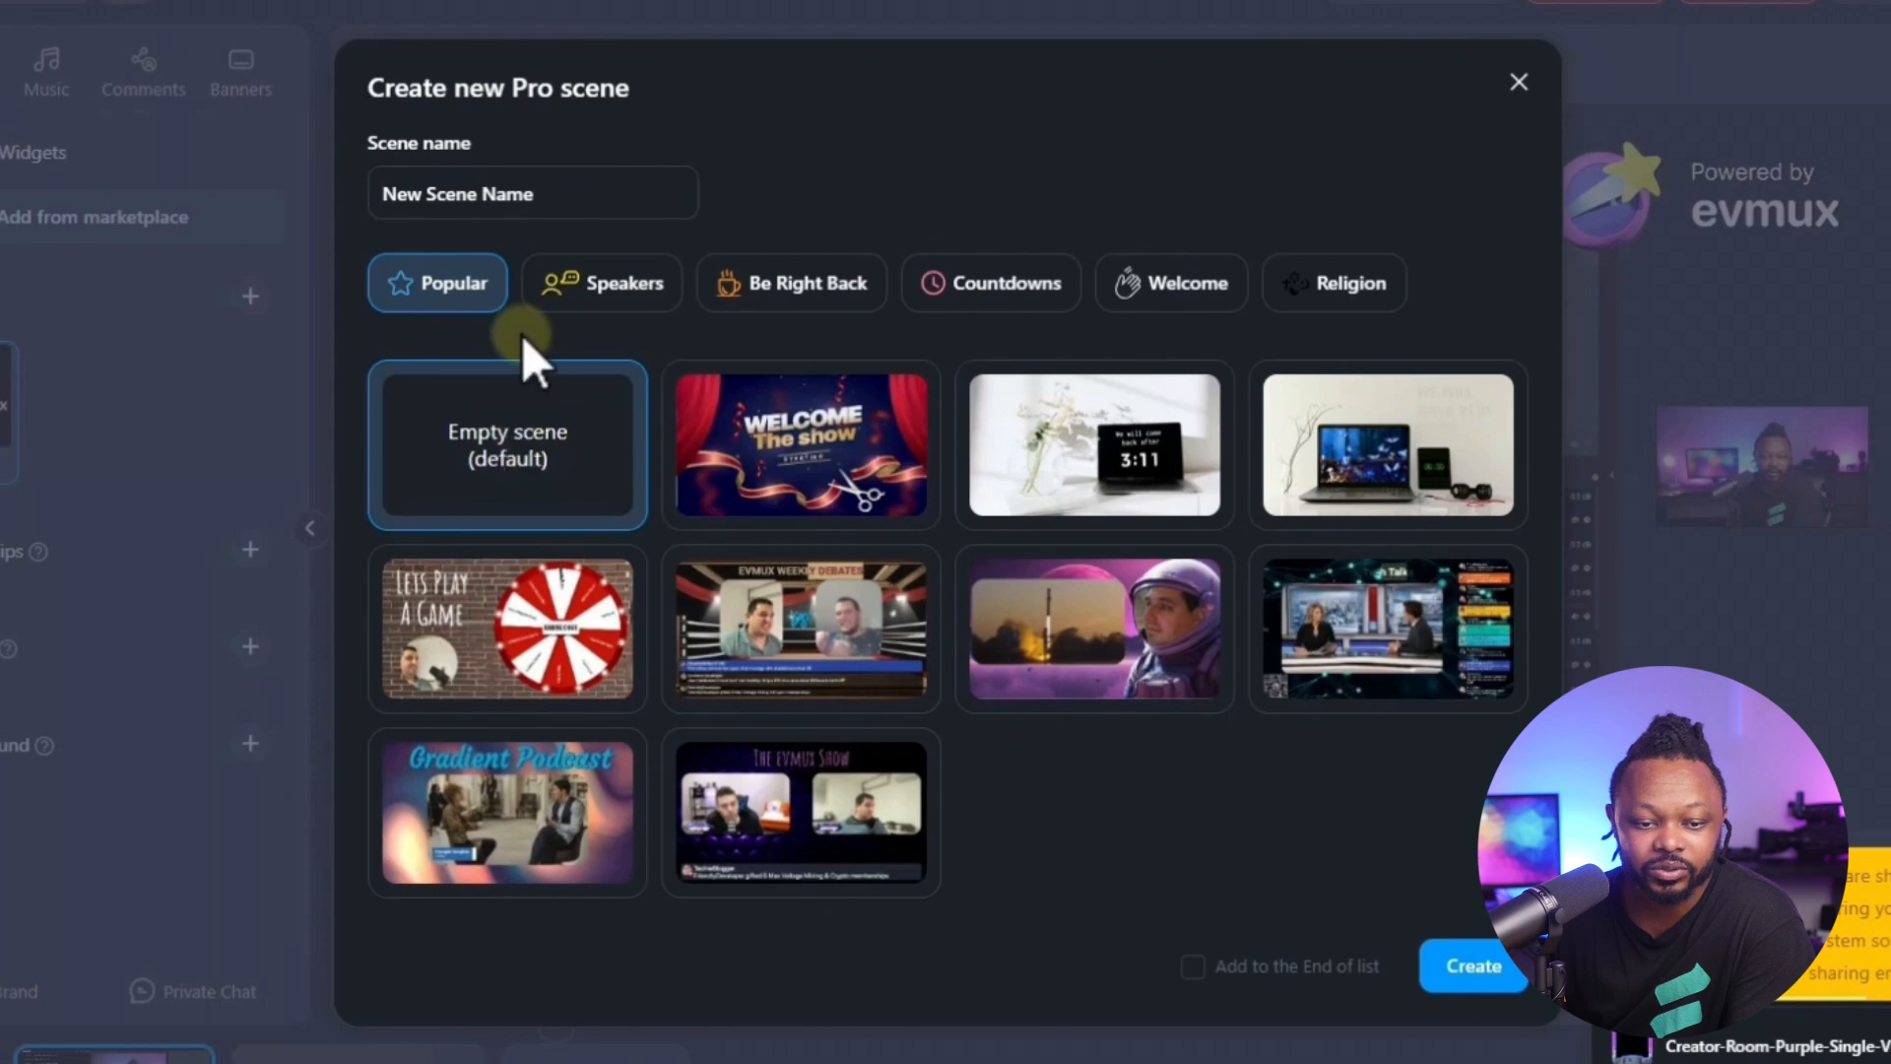
click(1474, 965)
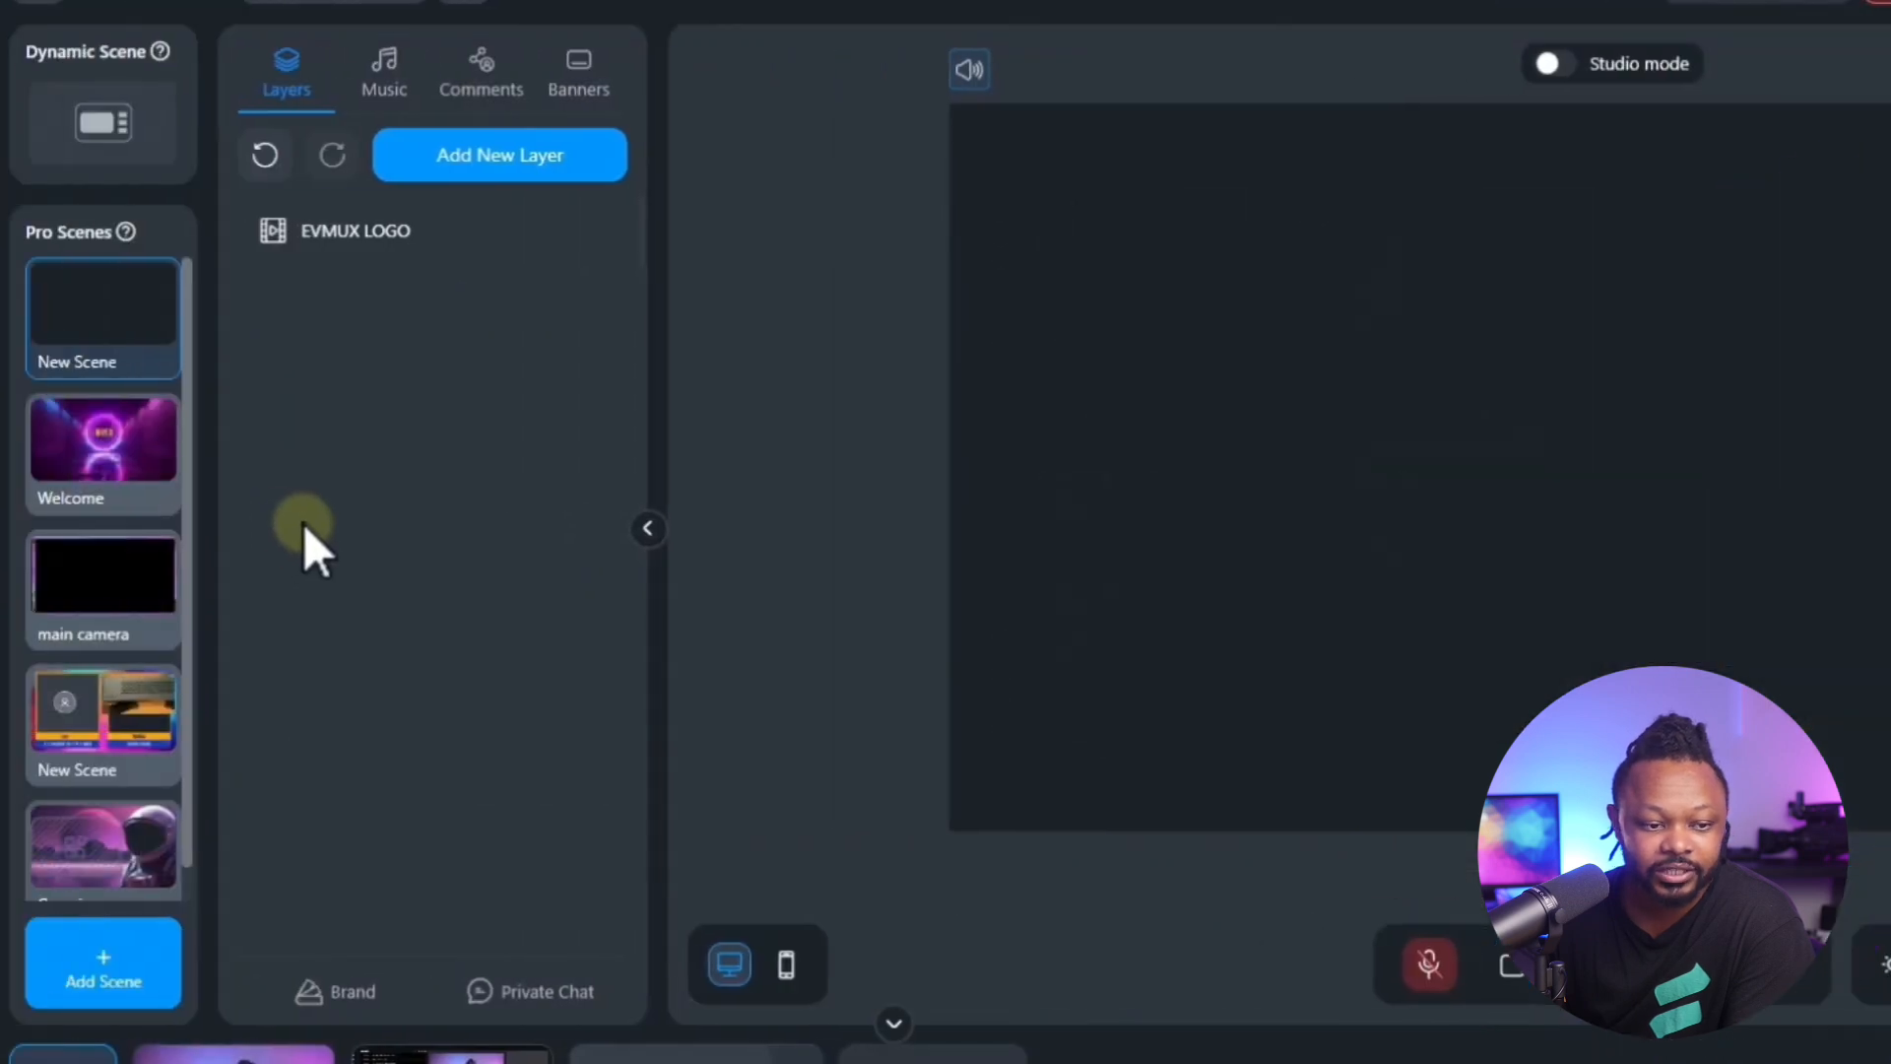
Add the uploaded image color-2174045.png as a media layer and enlarge it to cover the whole canvas as a background.
click(459, 159)
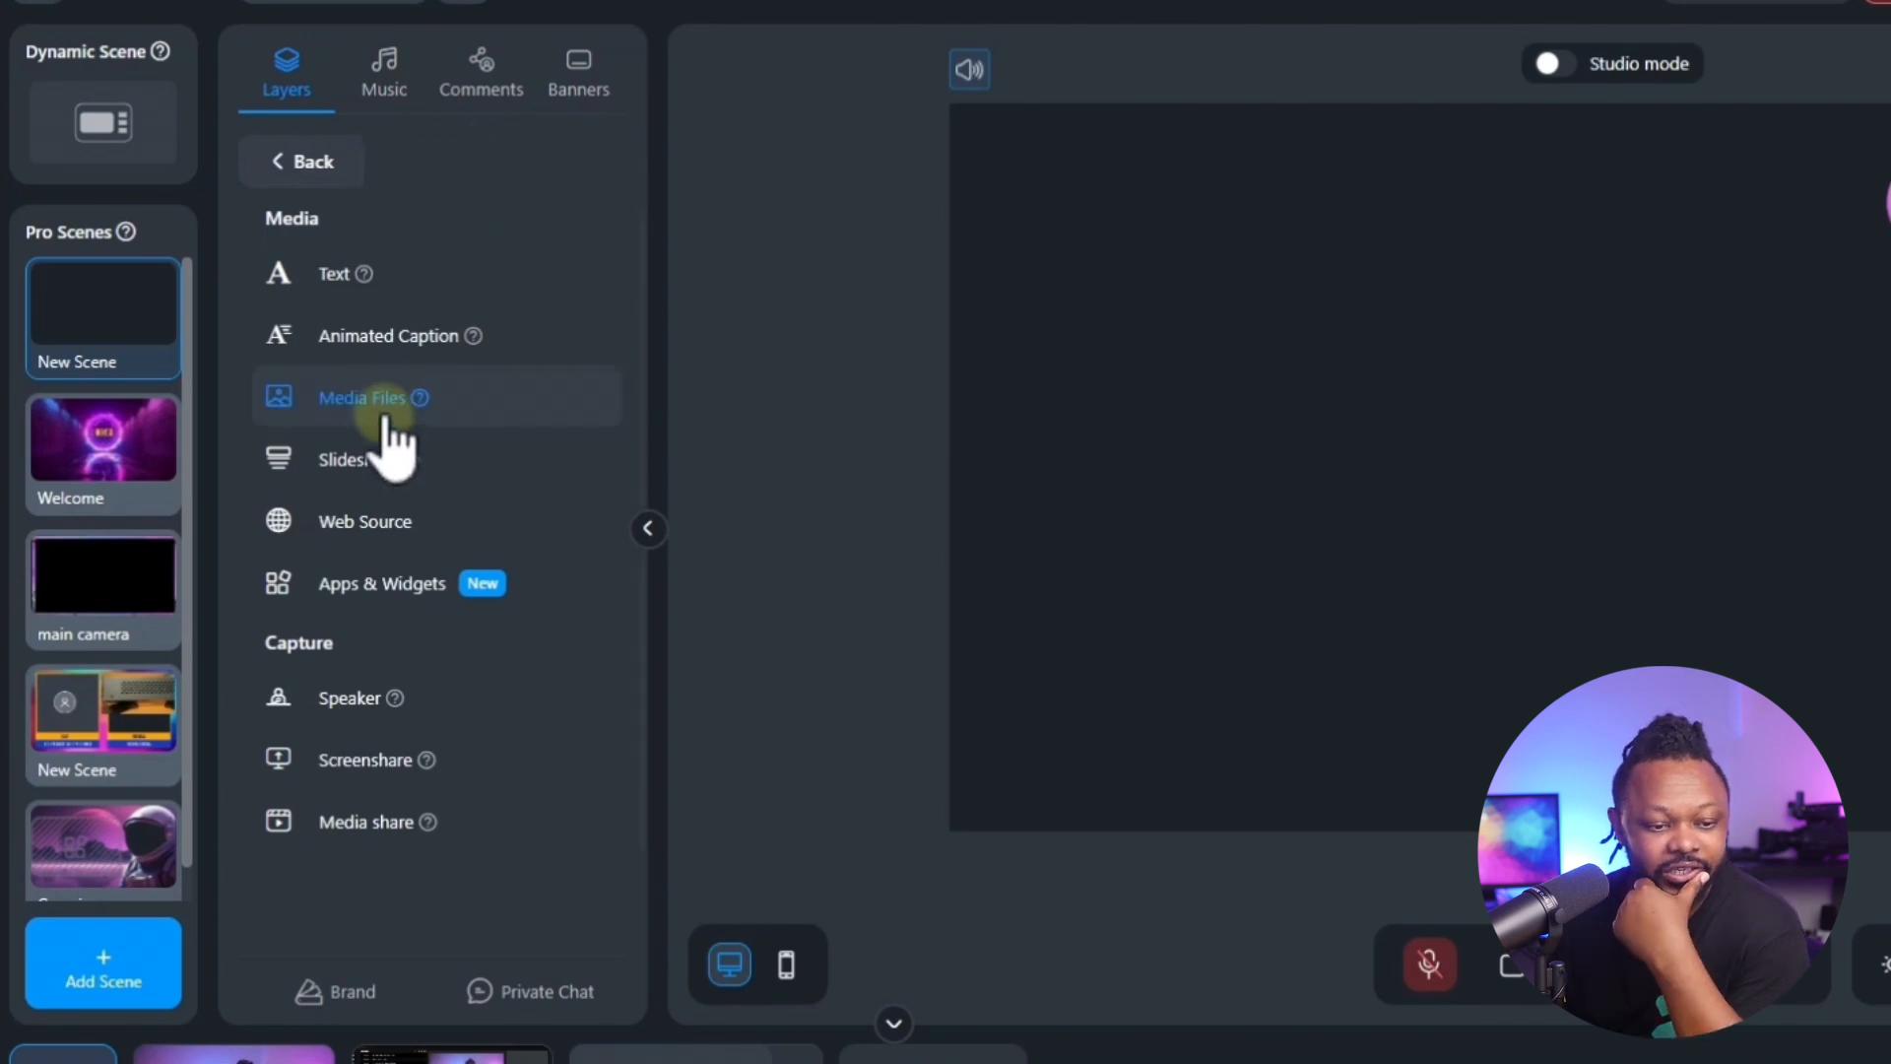
click(389, 404)
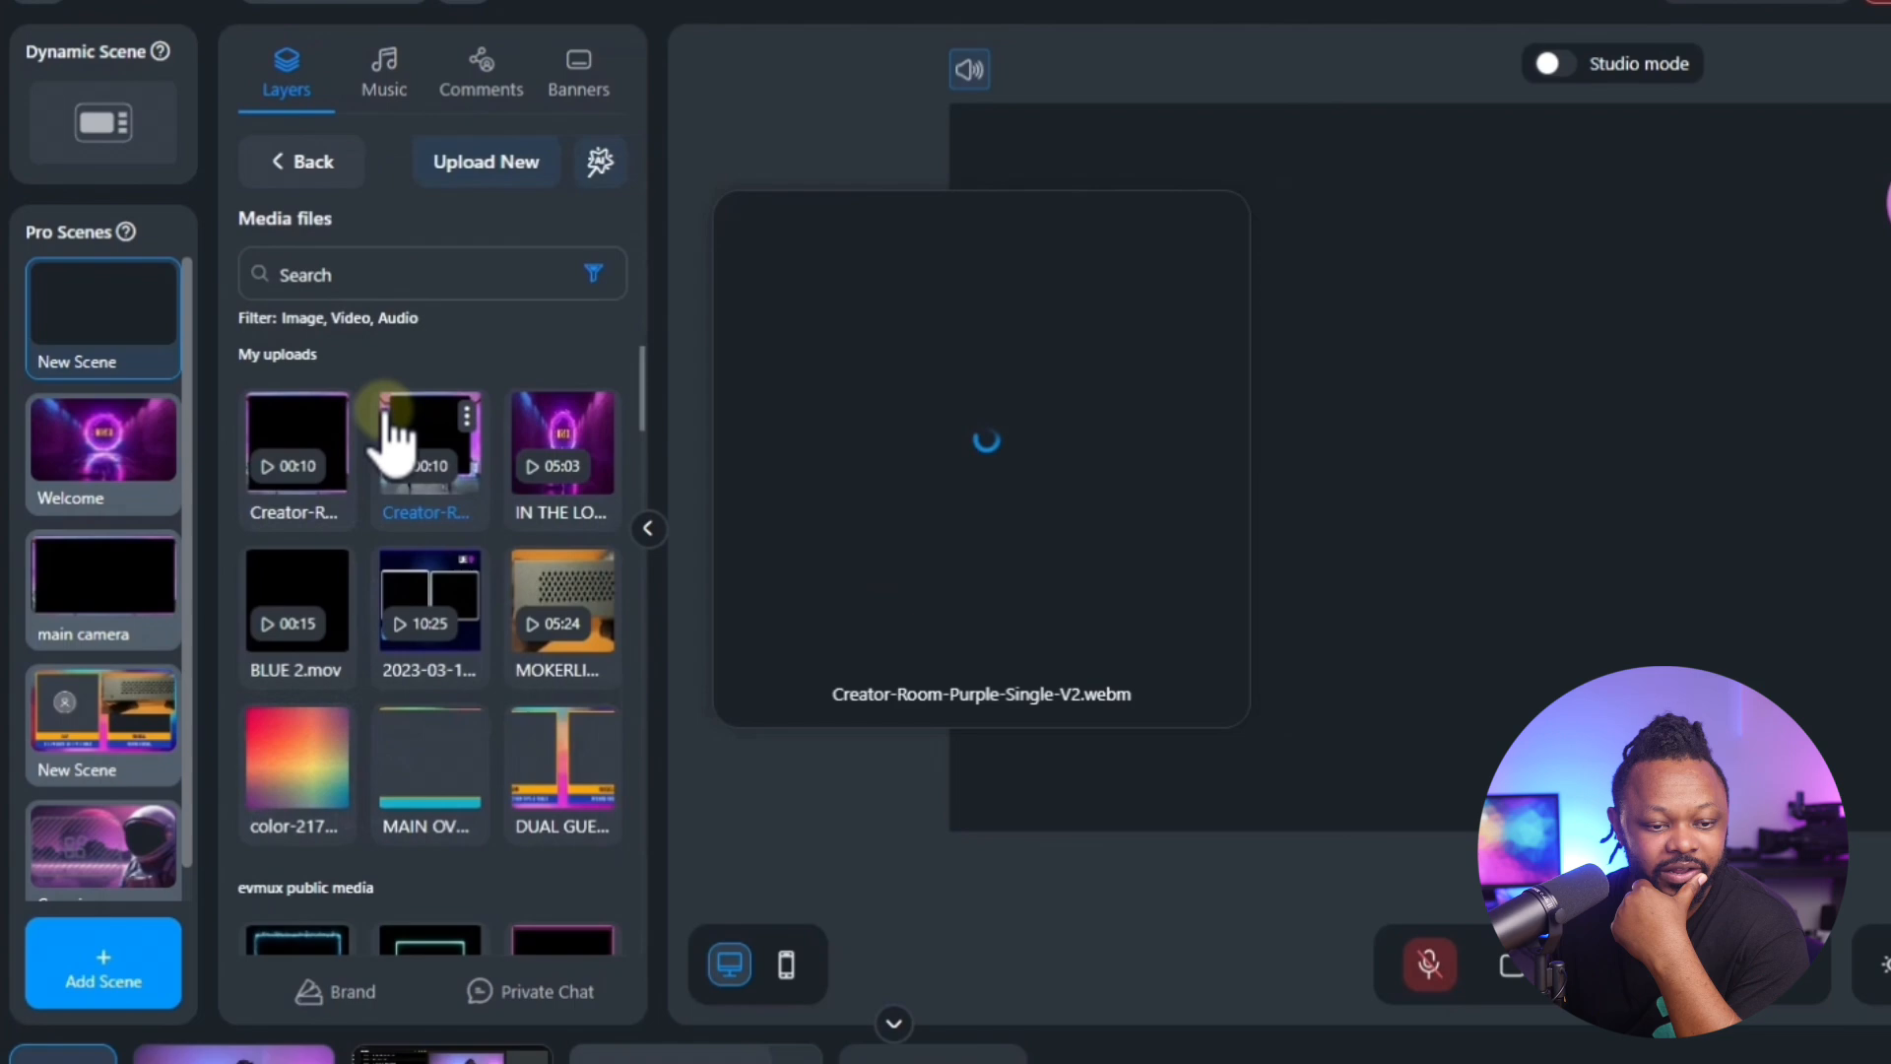
click(315, 783)
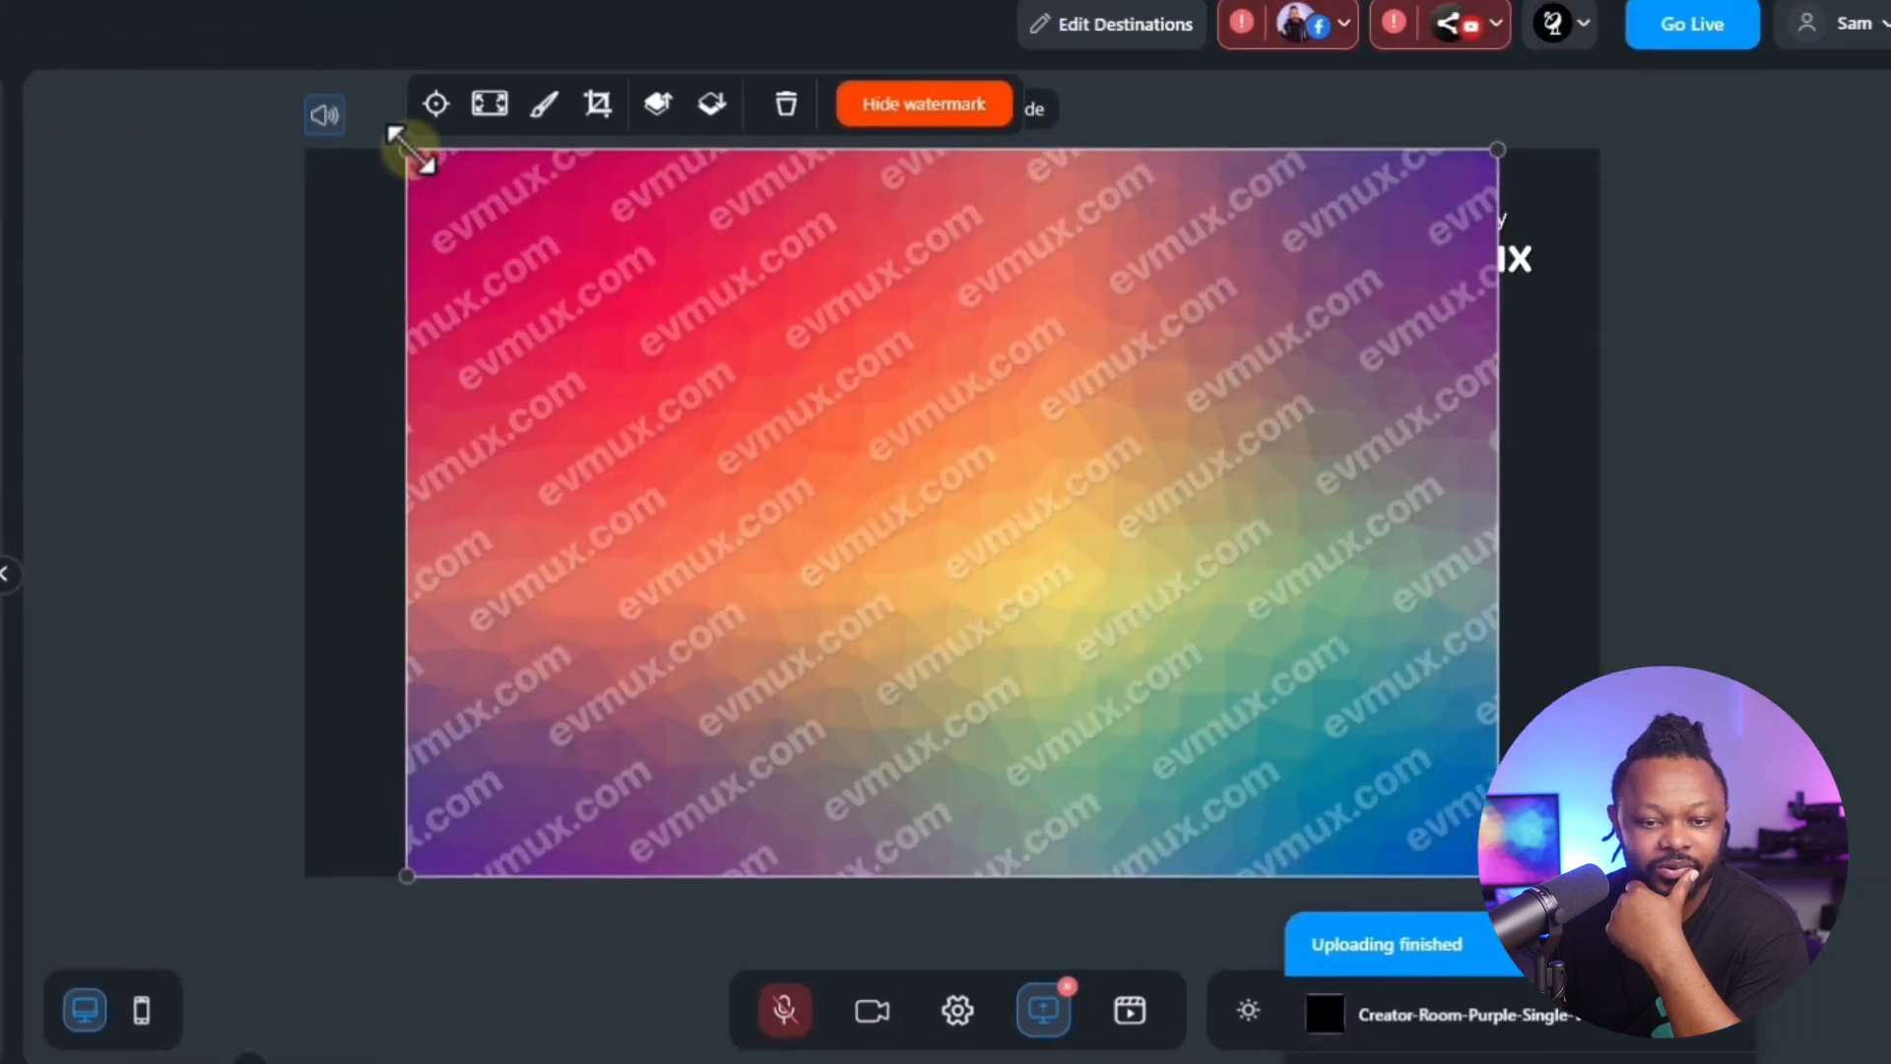
drag(408, 148, 313, 158)
drag(1487, 874, 1646, 982)
drag(955, 563, 936, 574)
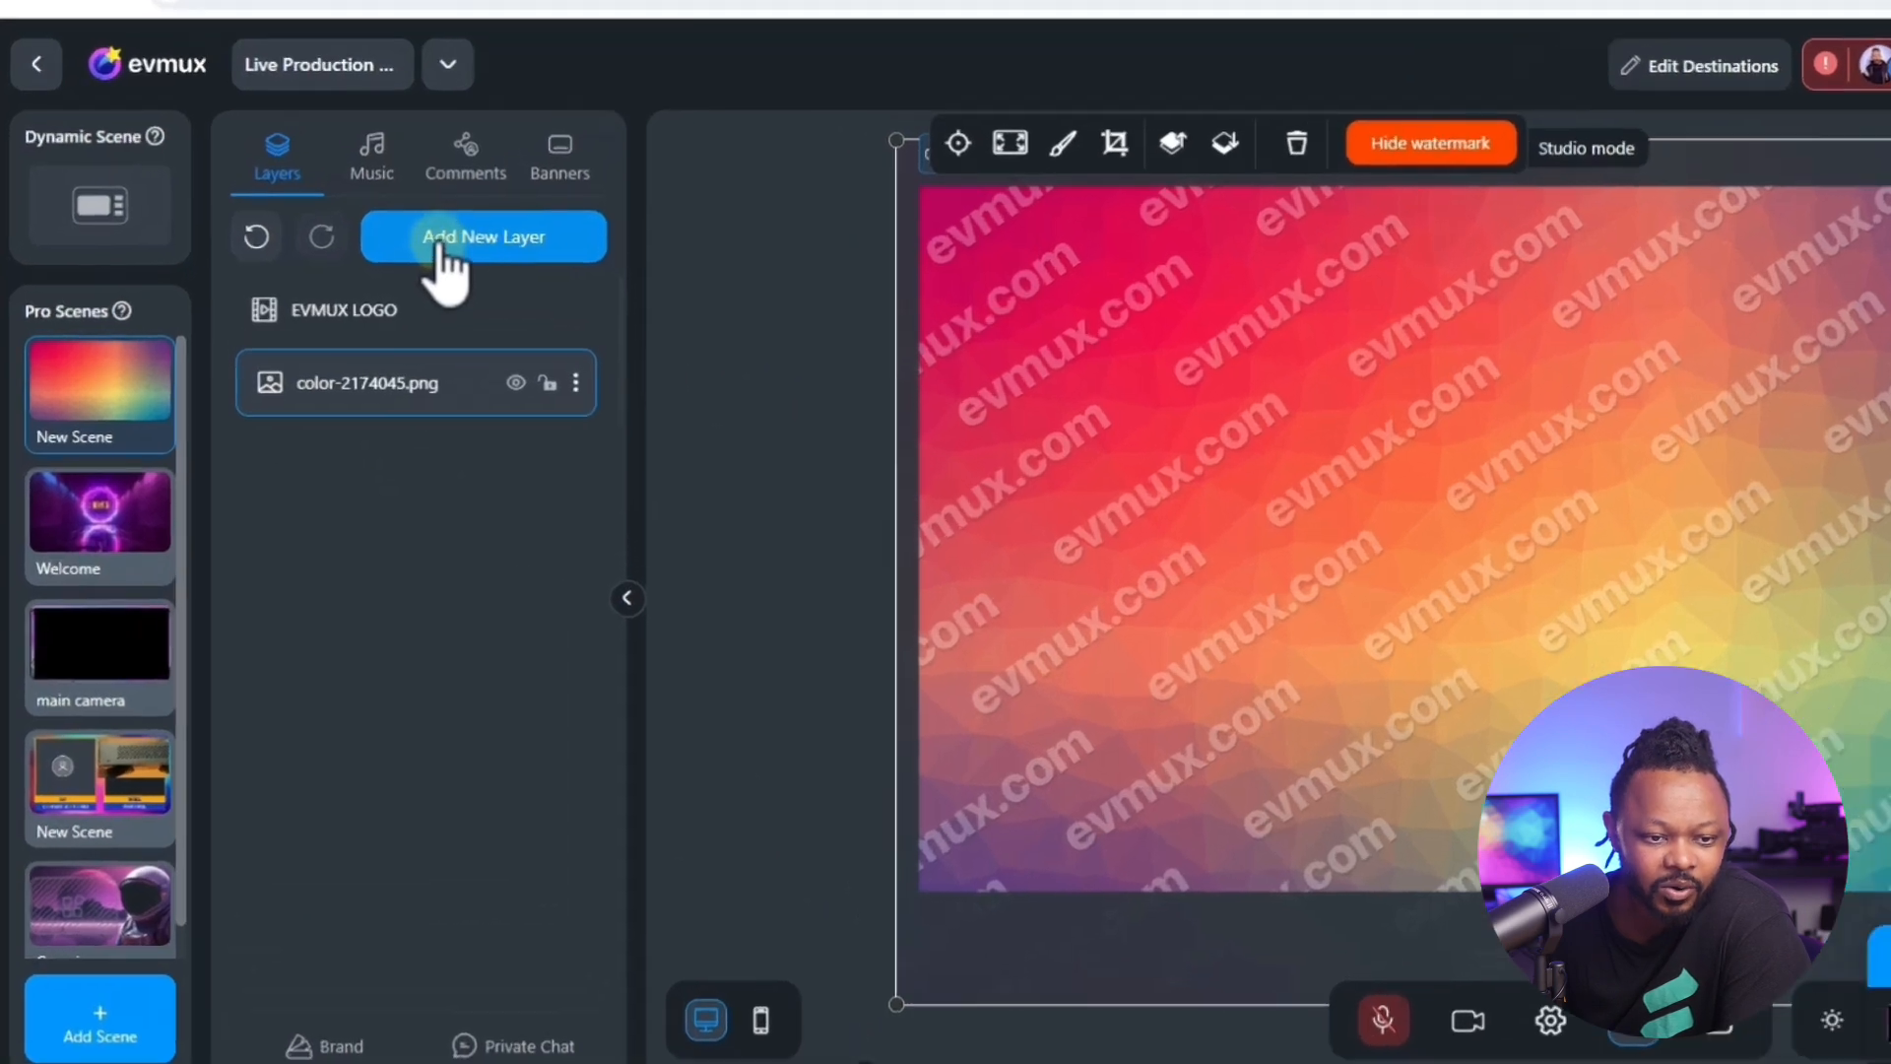
Add the host's camera to the new scene as a speaker layer.
click(335, 256)
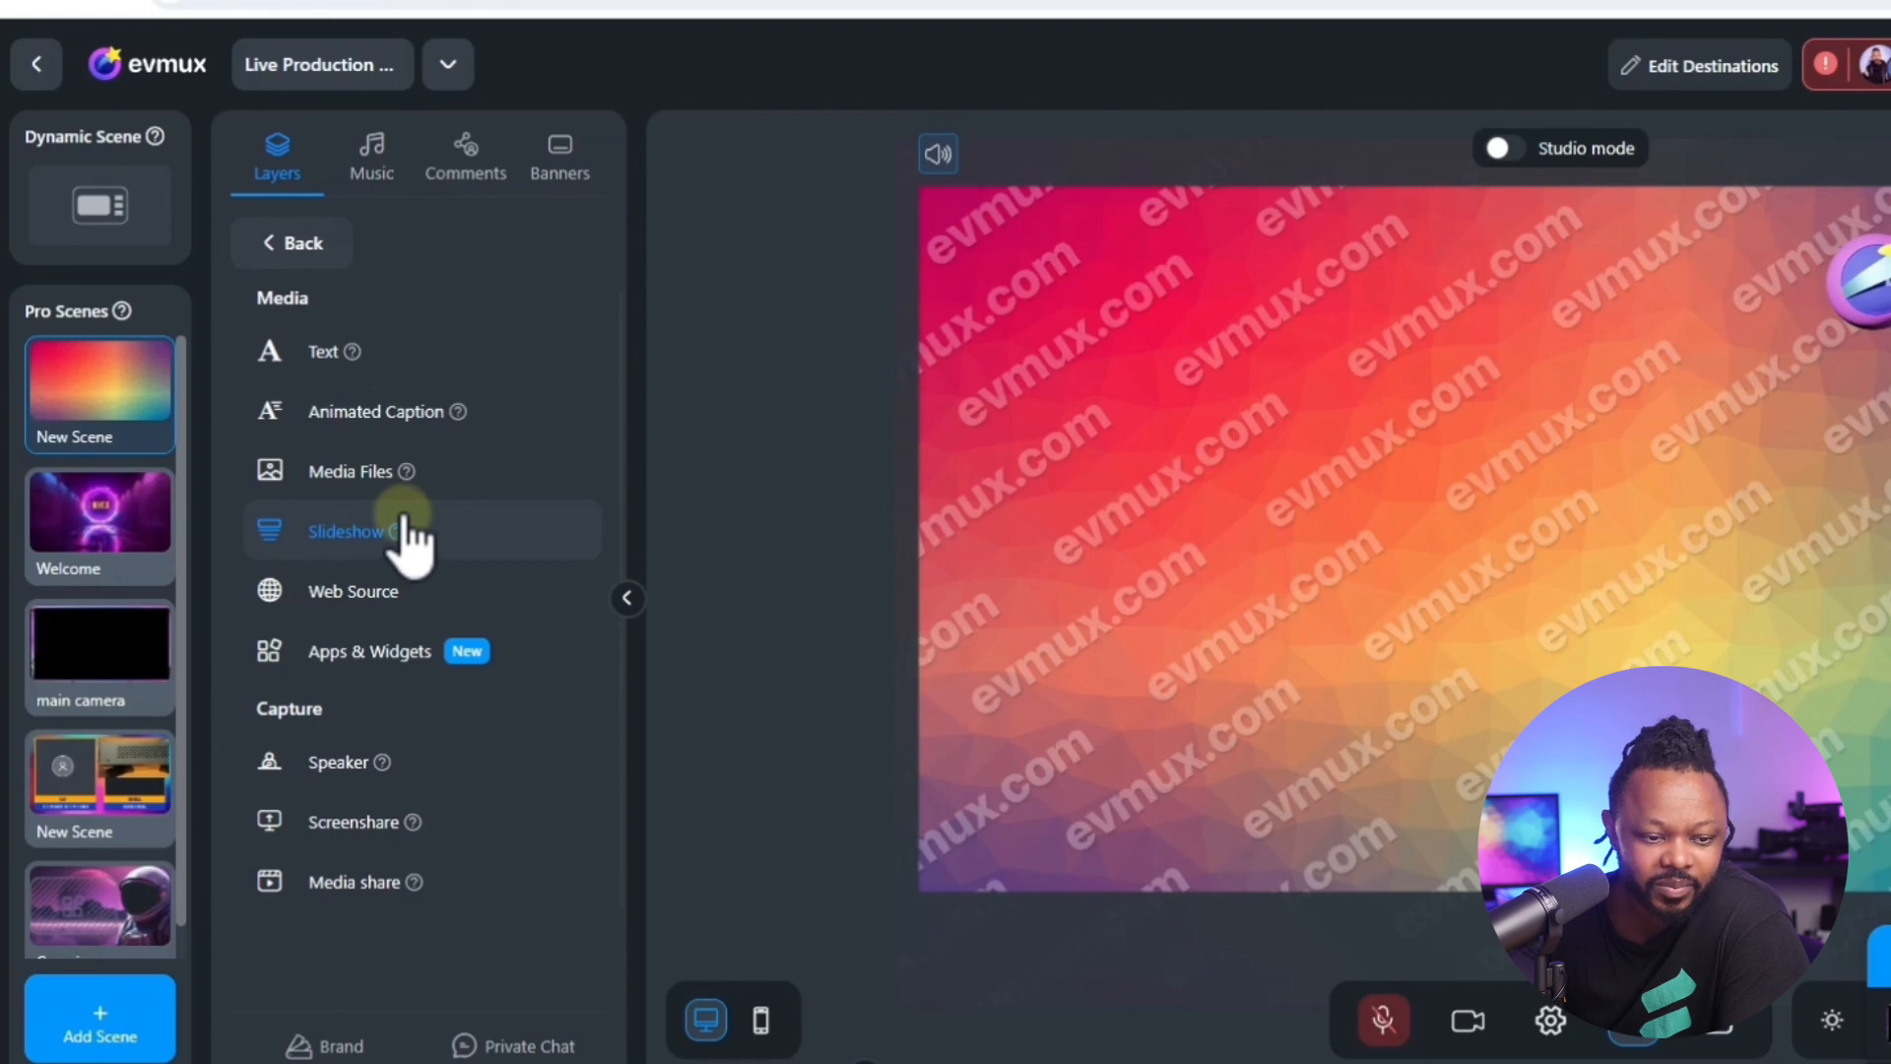
click(338, 768)
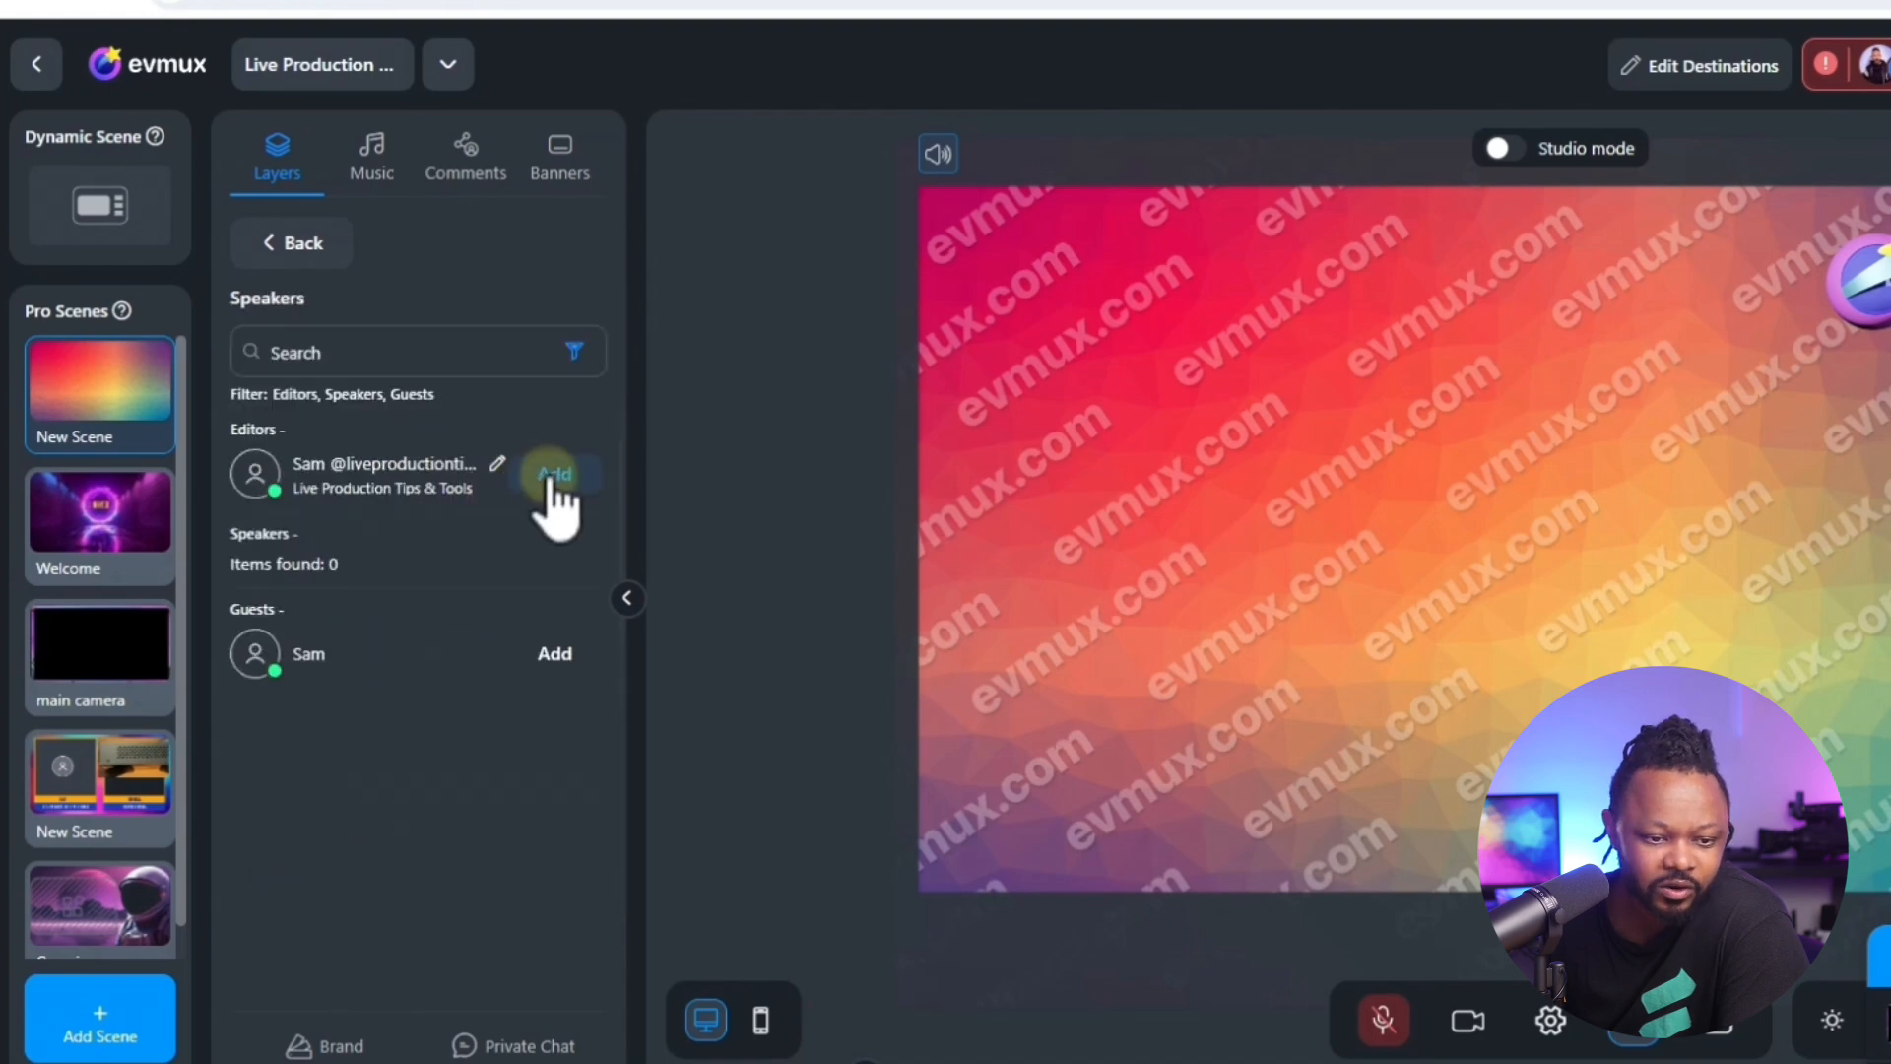
click(561, 478)
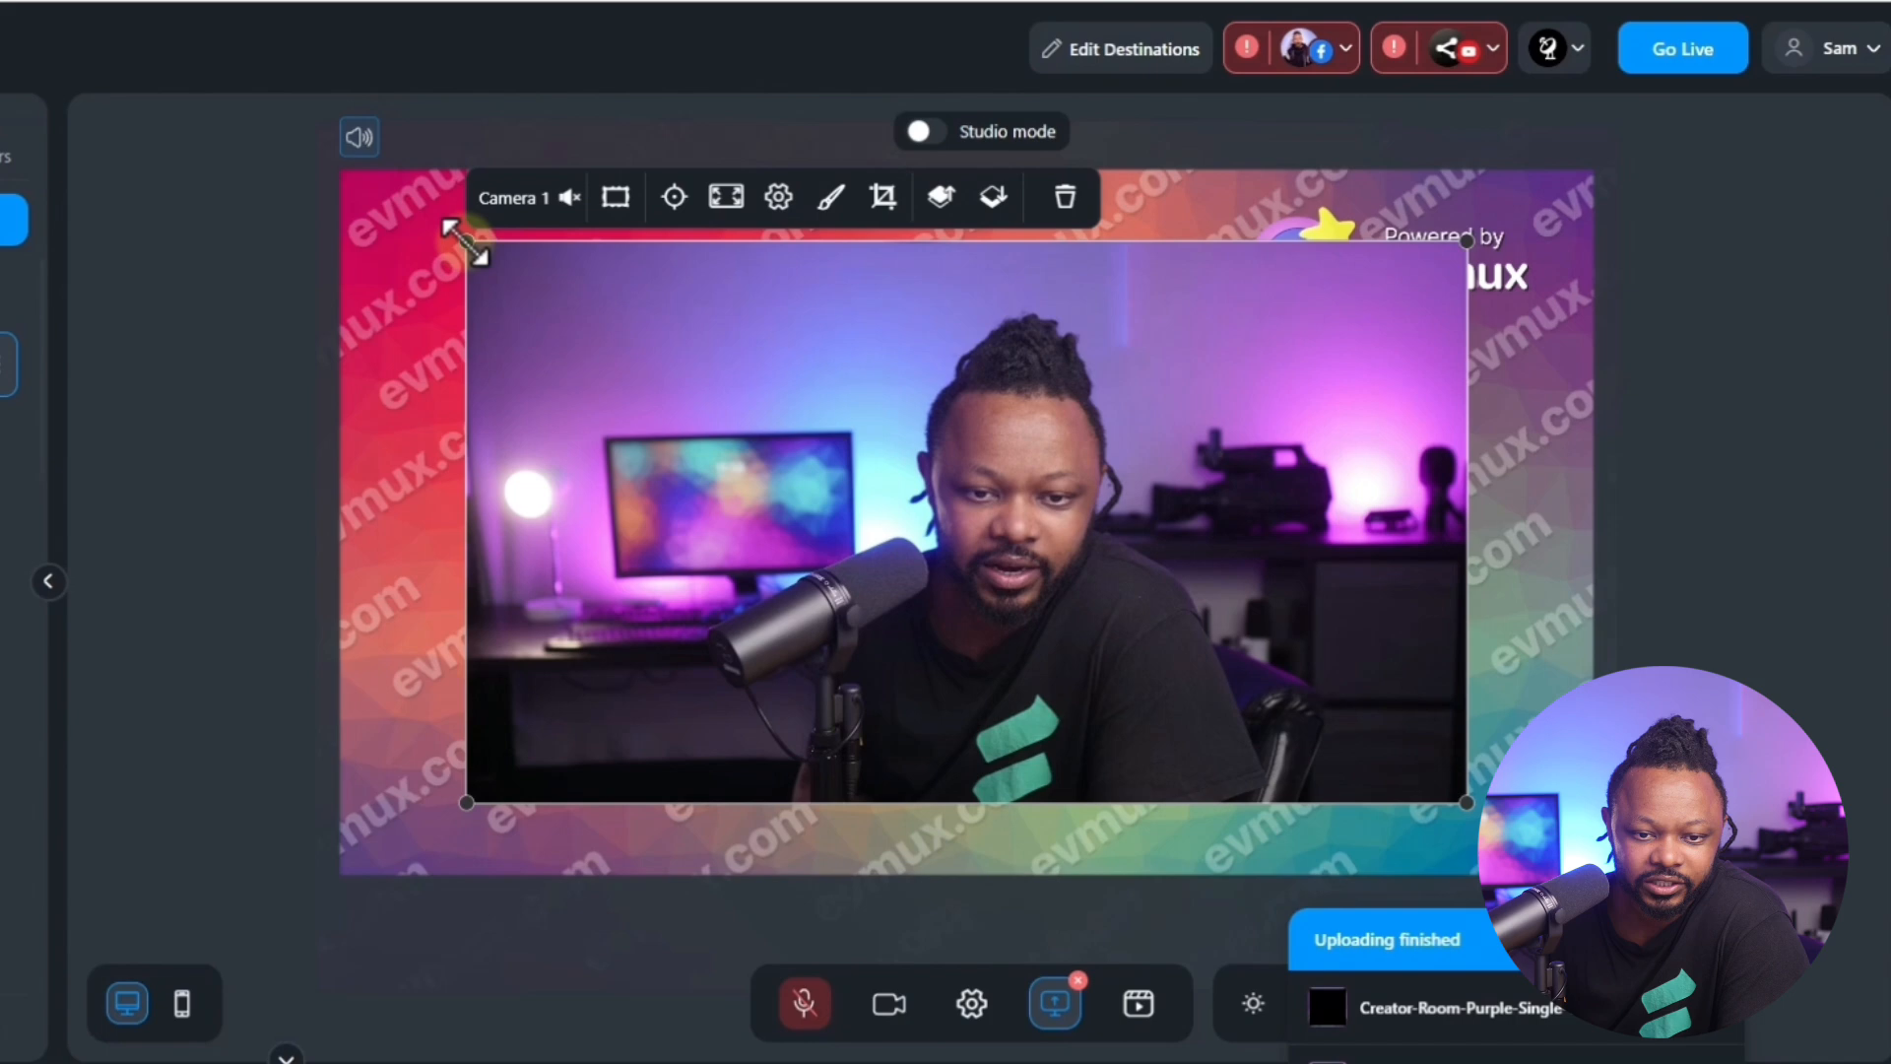
Shrink the camera layer, crop both of its sides to a nearly square frame, and place it against the canvas's left edge.
drag(1043, 257, 1393, 339)
drag(1360, 658, 522, 447)
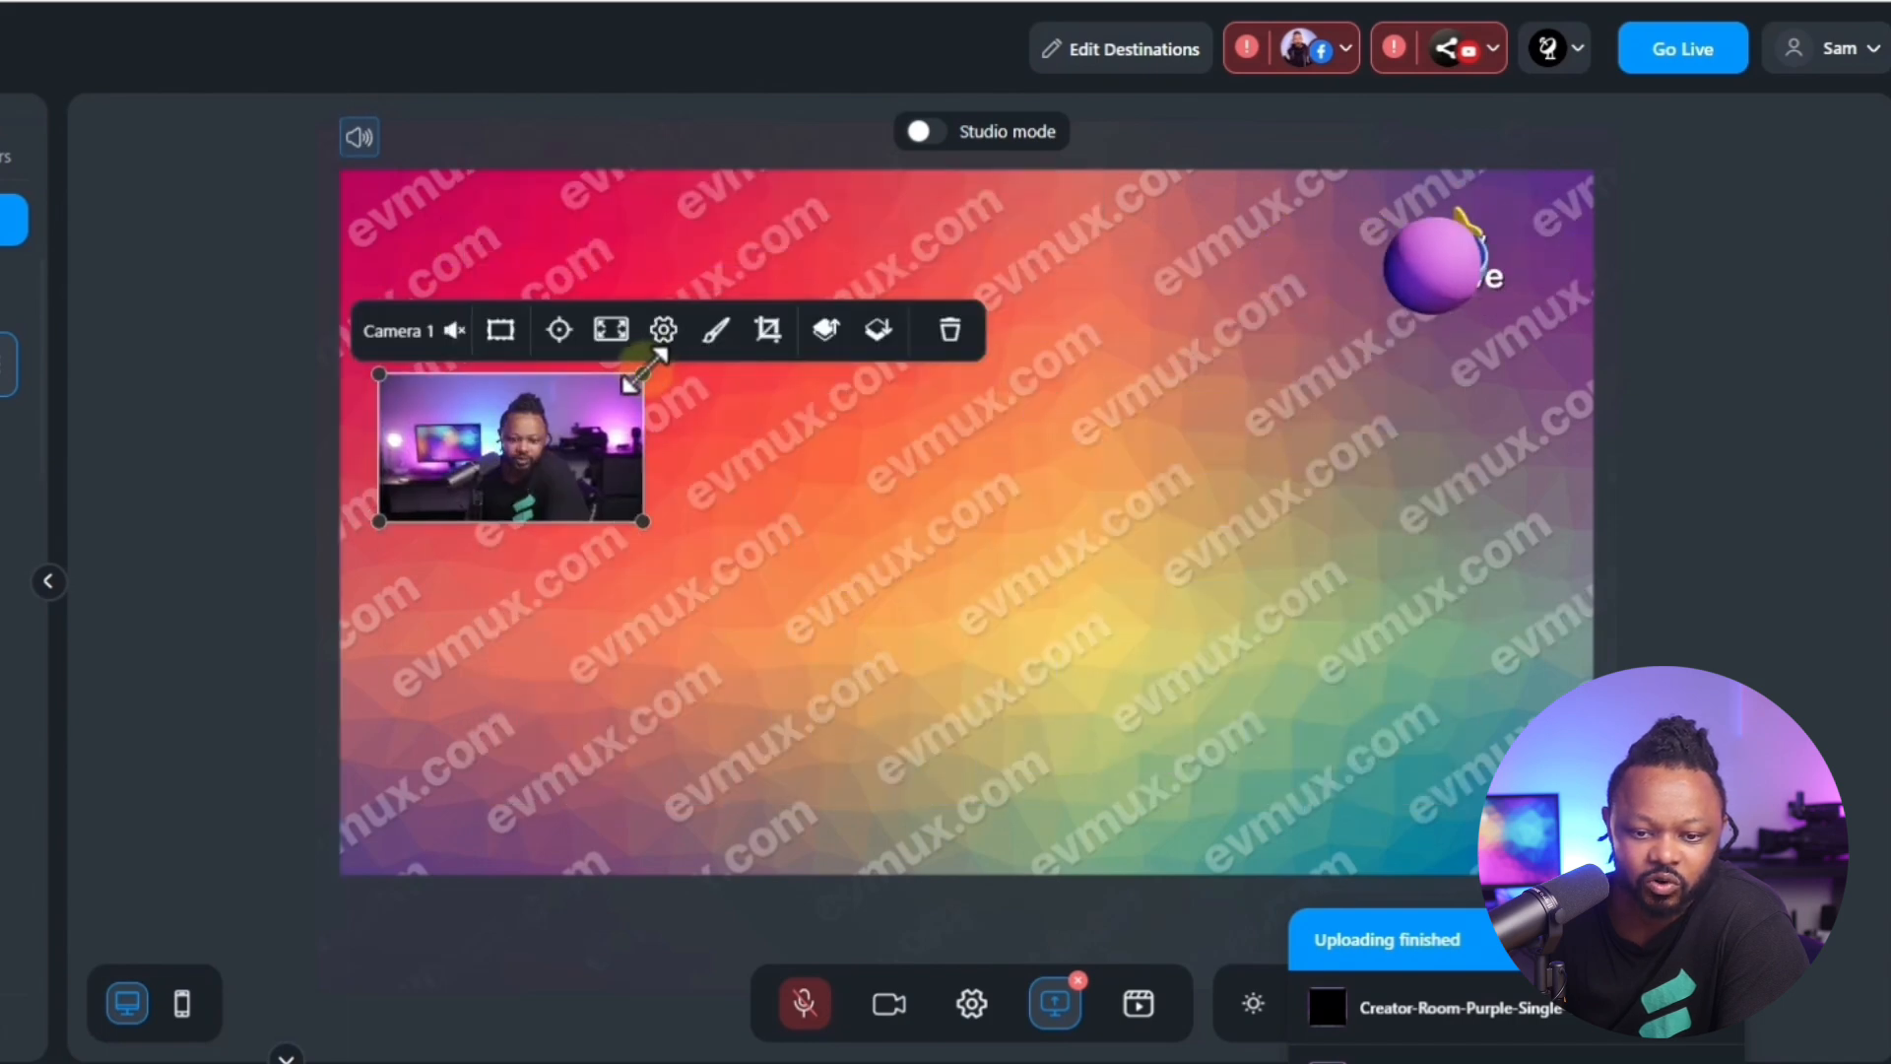
drag(638, 378, 766, 291)
click(767, 233)
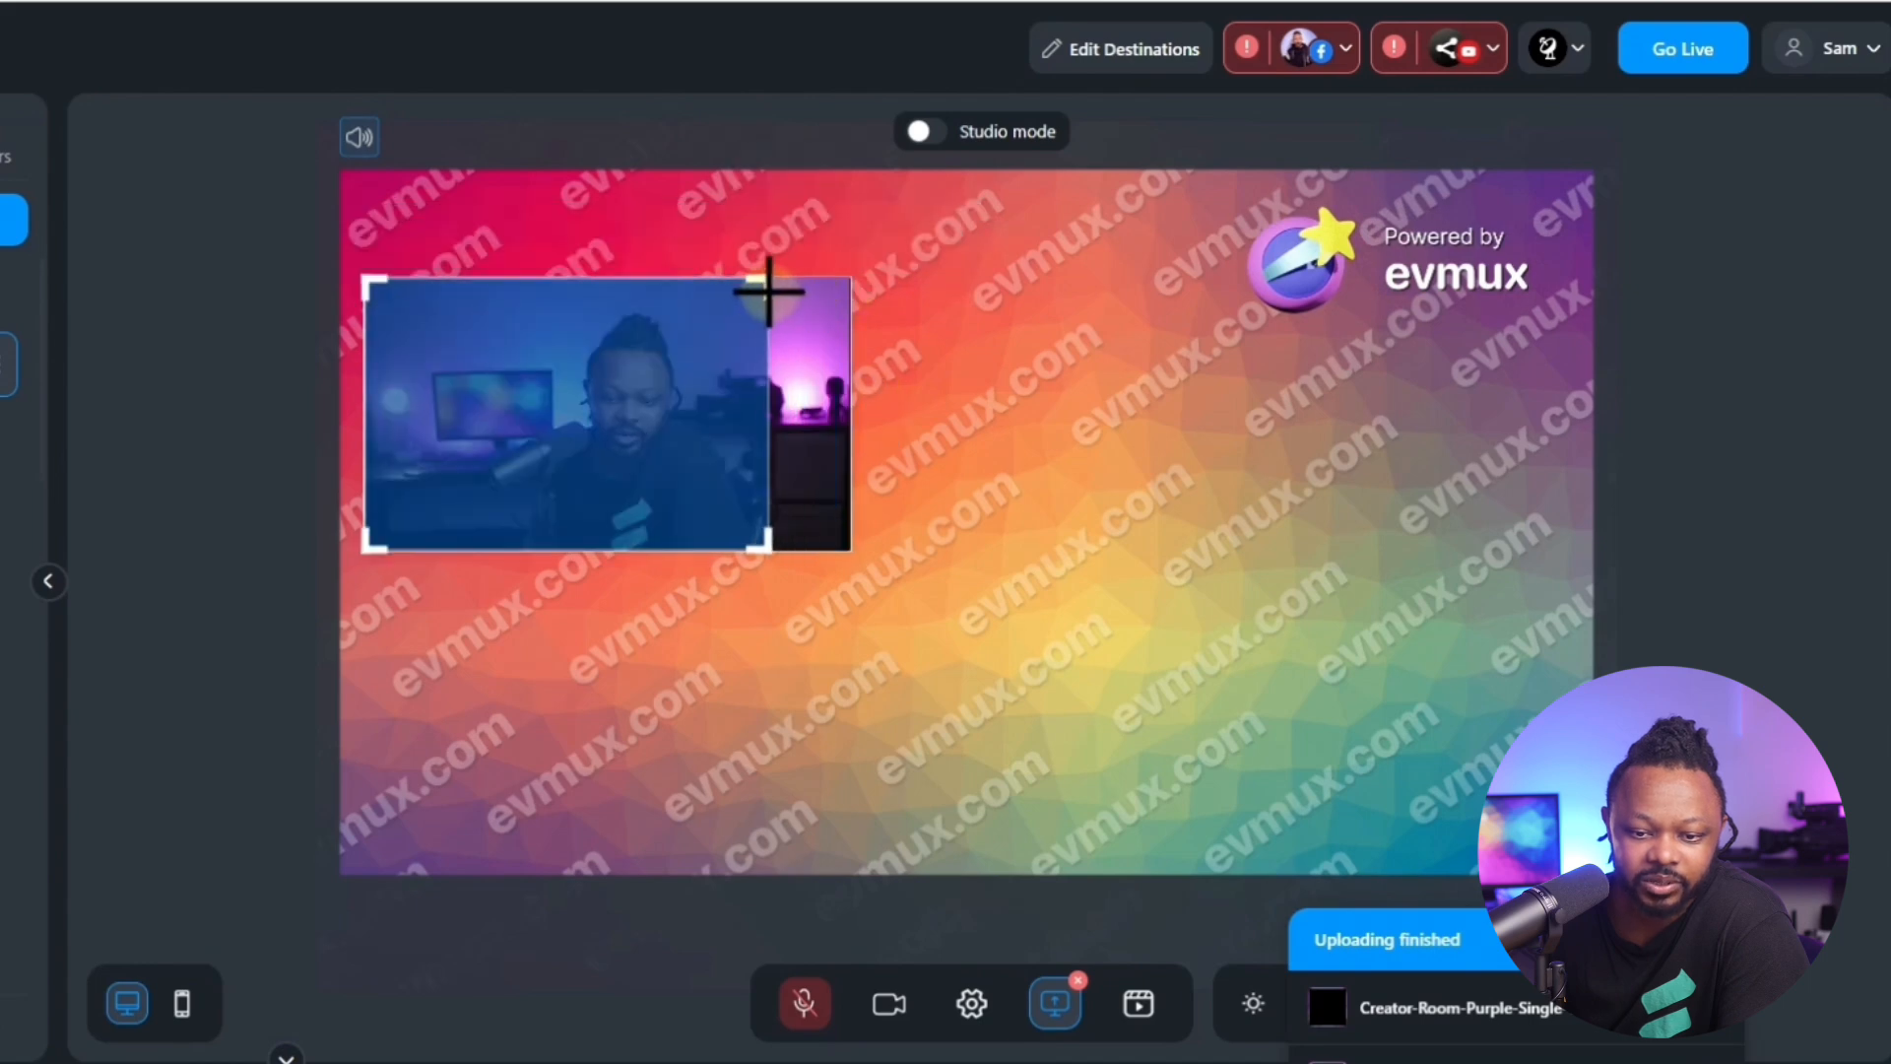
drag(366, 280, 476, 280)
click(569, 205)
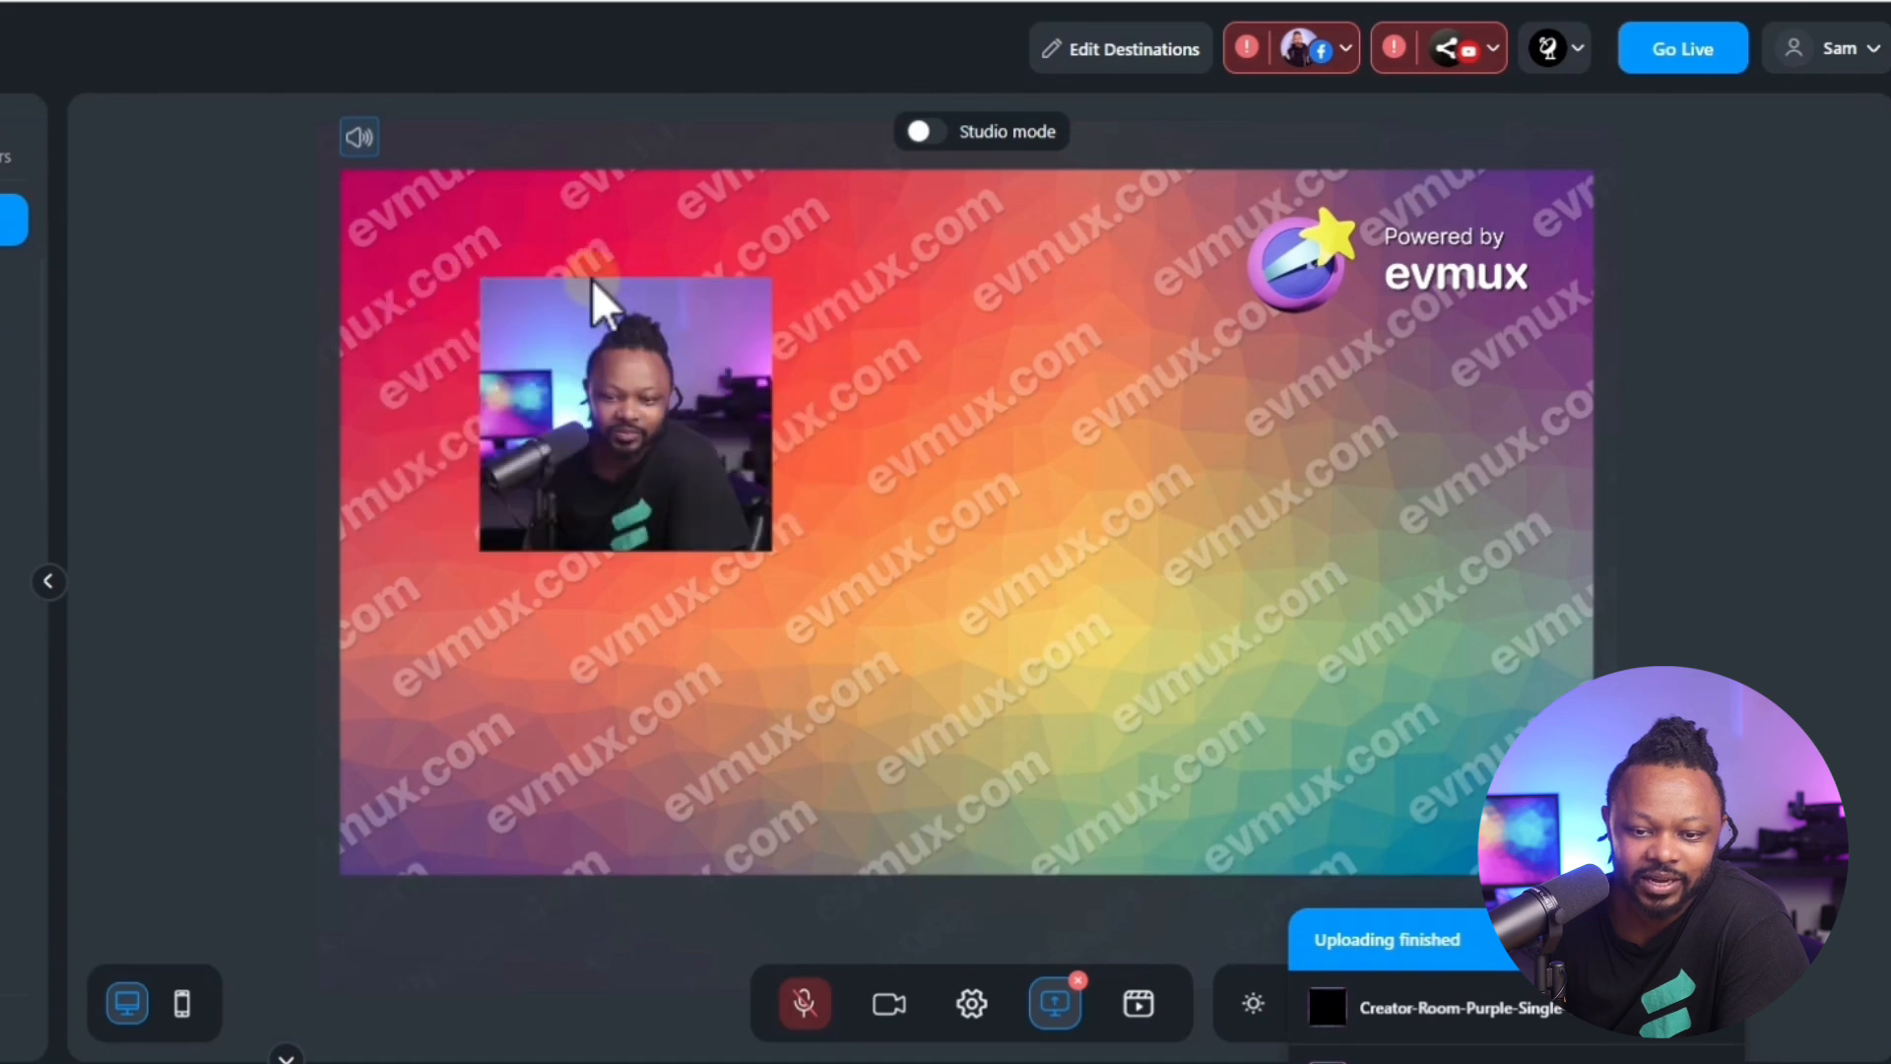
drag(629, 407, 499, 516)
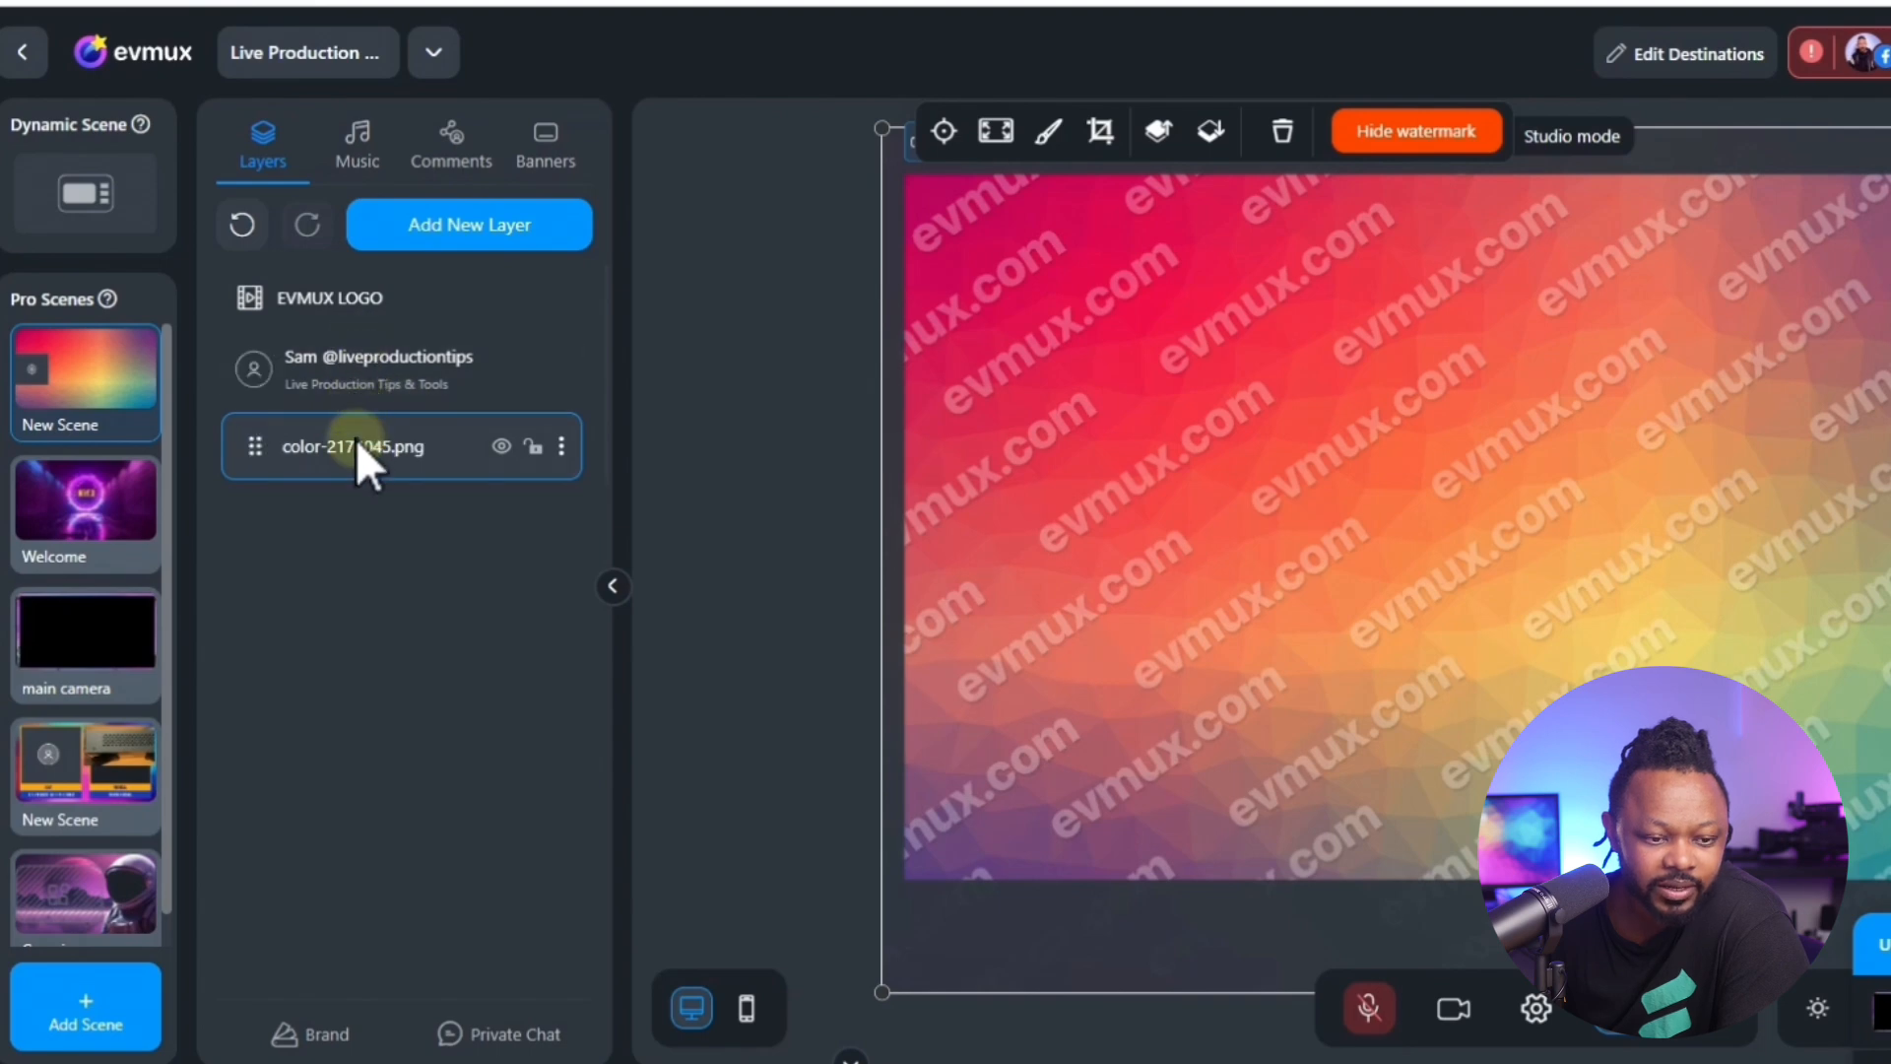
Move the color-2174045.png layer above the camera layer, lock it, and select the camera layer.
drag(254, 445, 275, 341)
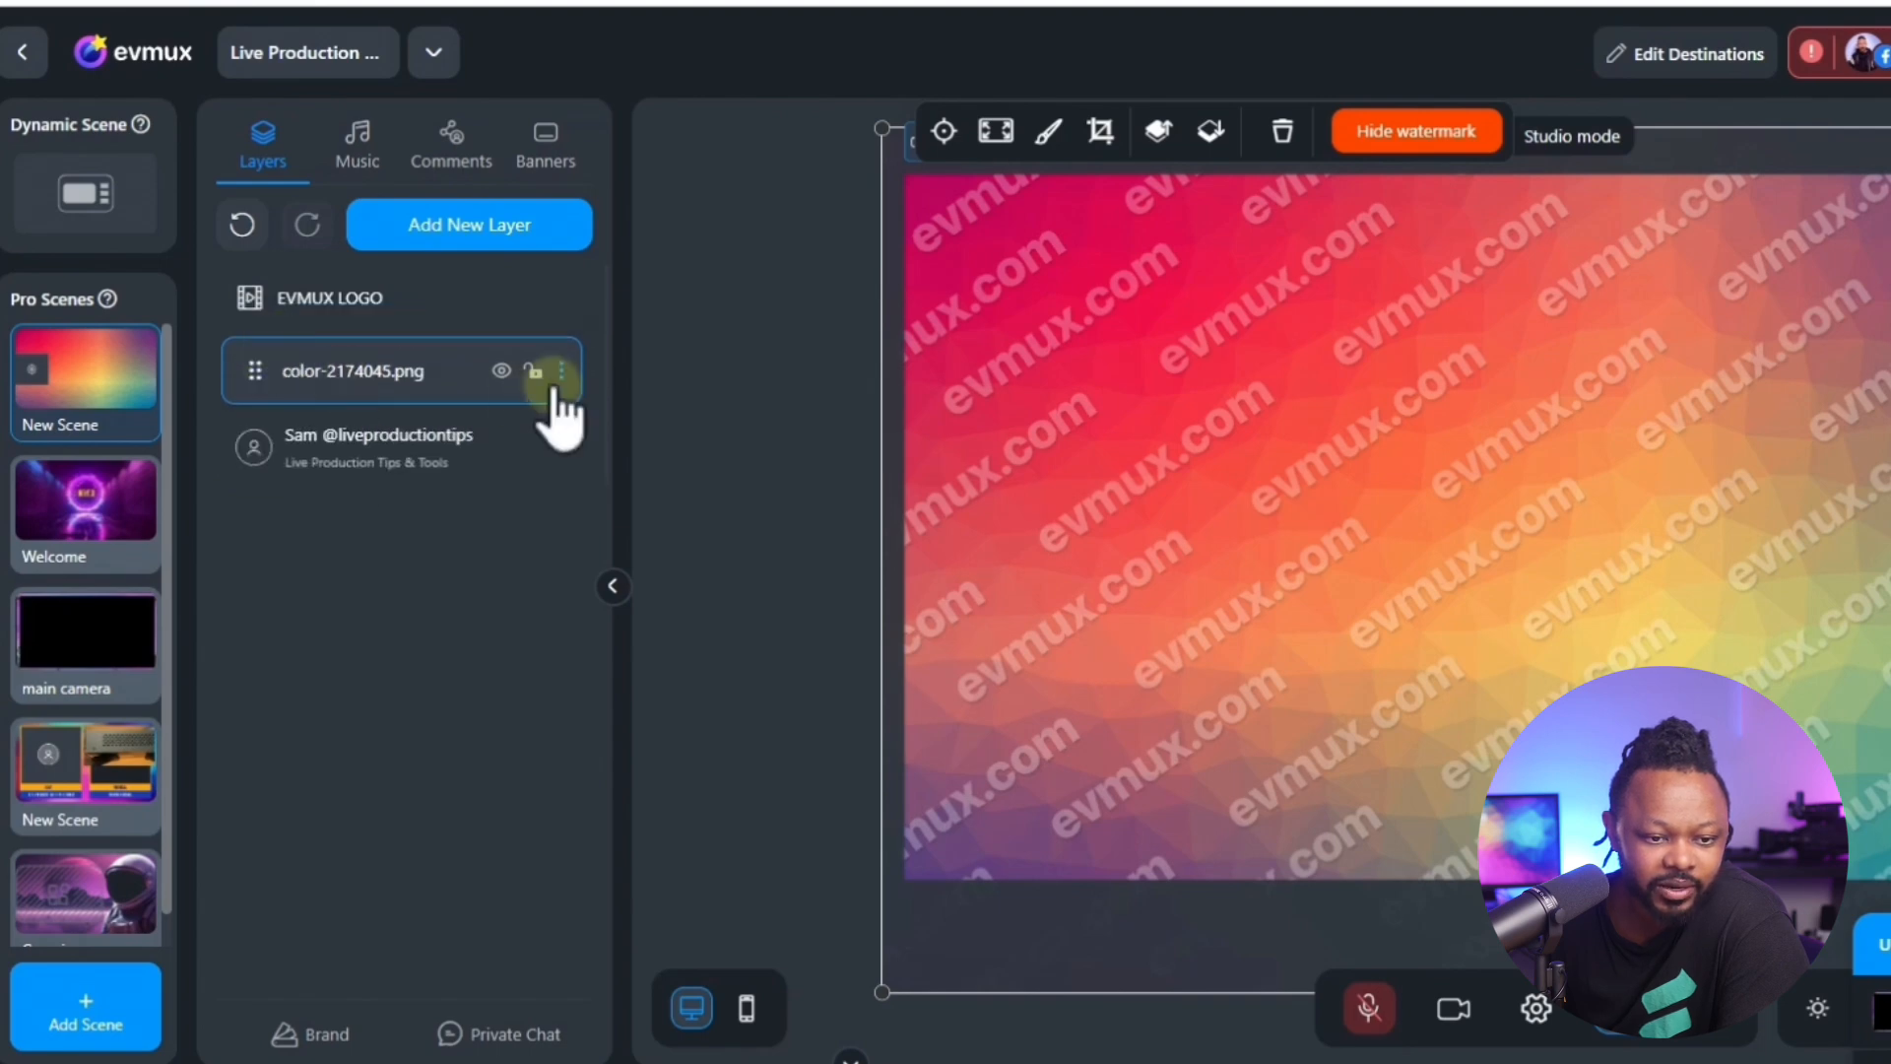
click(395, 456)
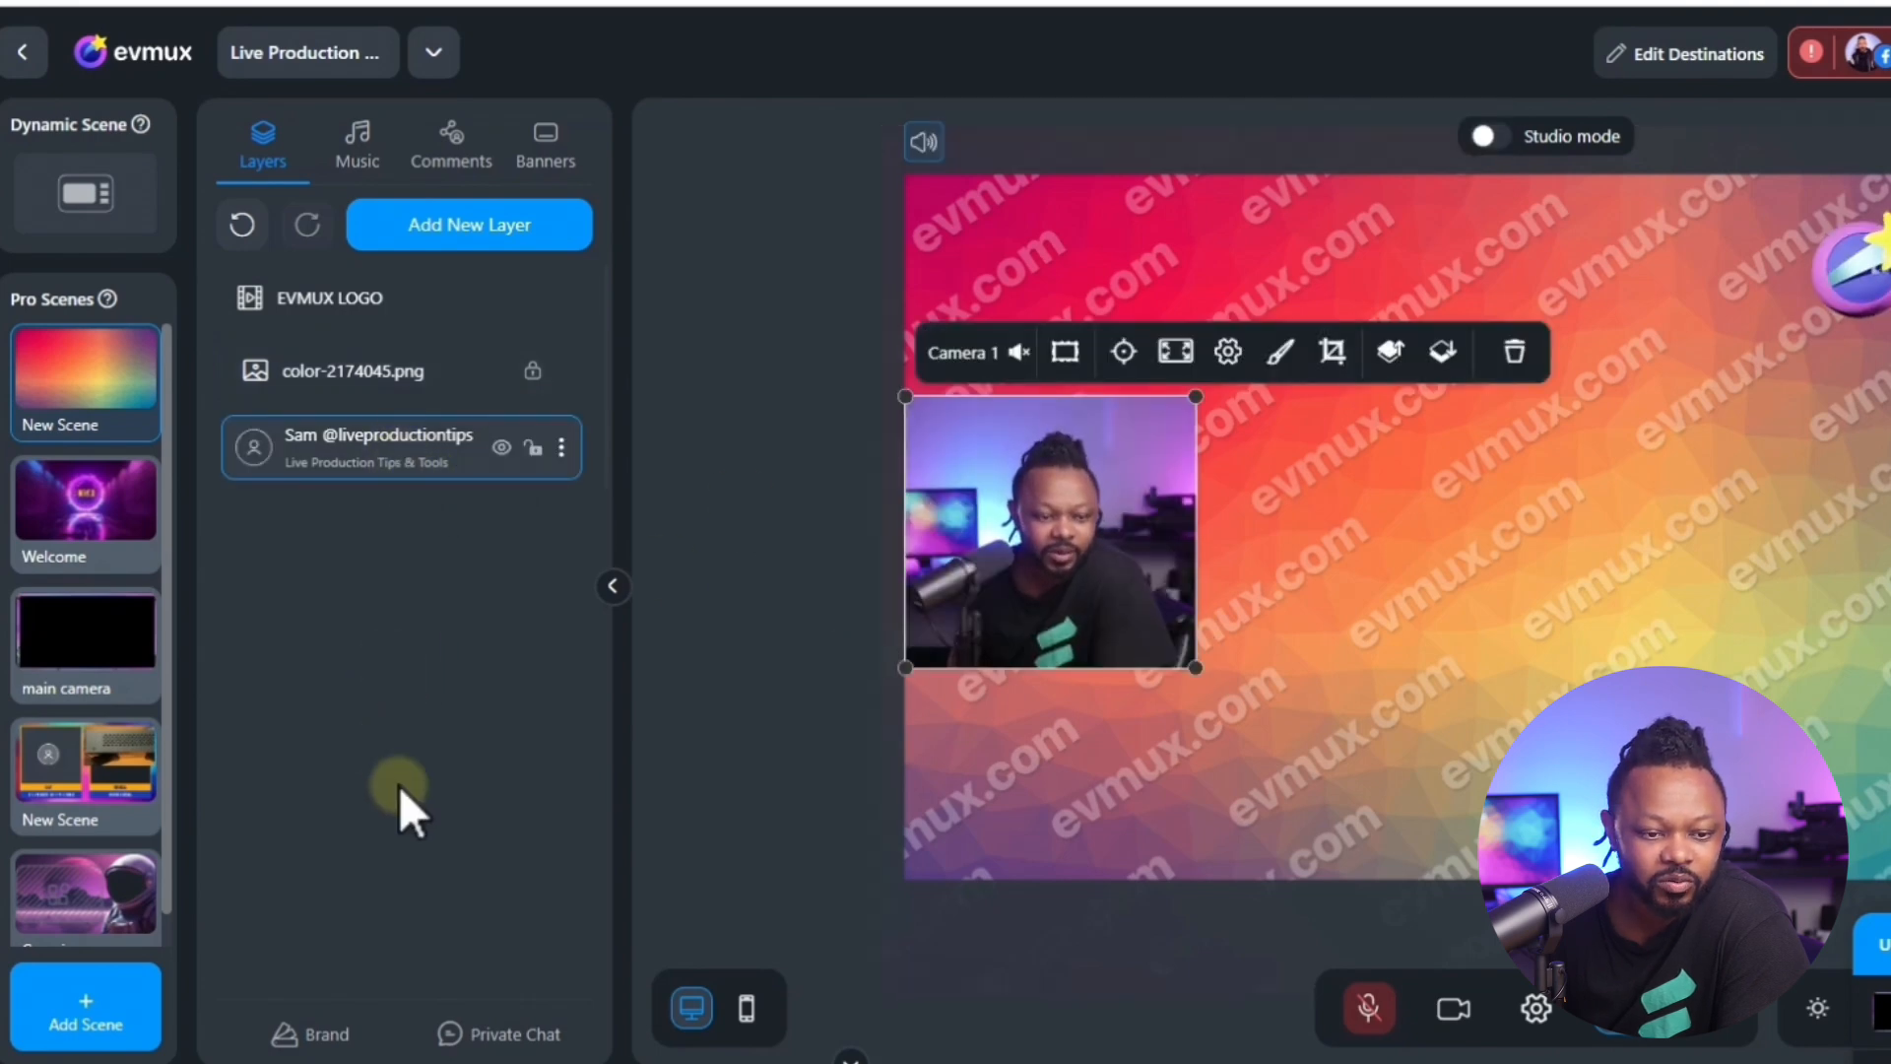
Add the host's screen share to the scene as a new Screenshare layer.
click(467, 235)
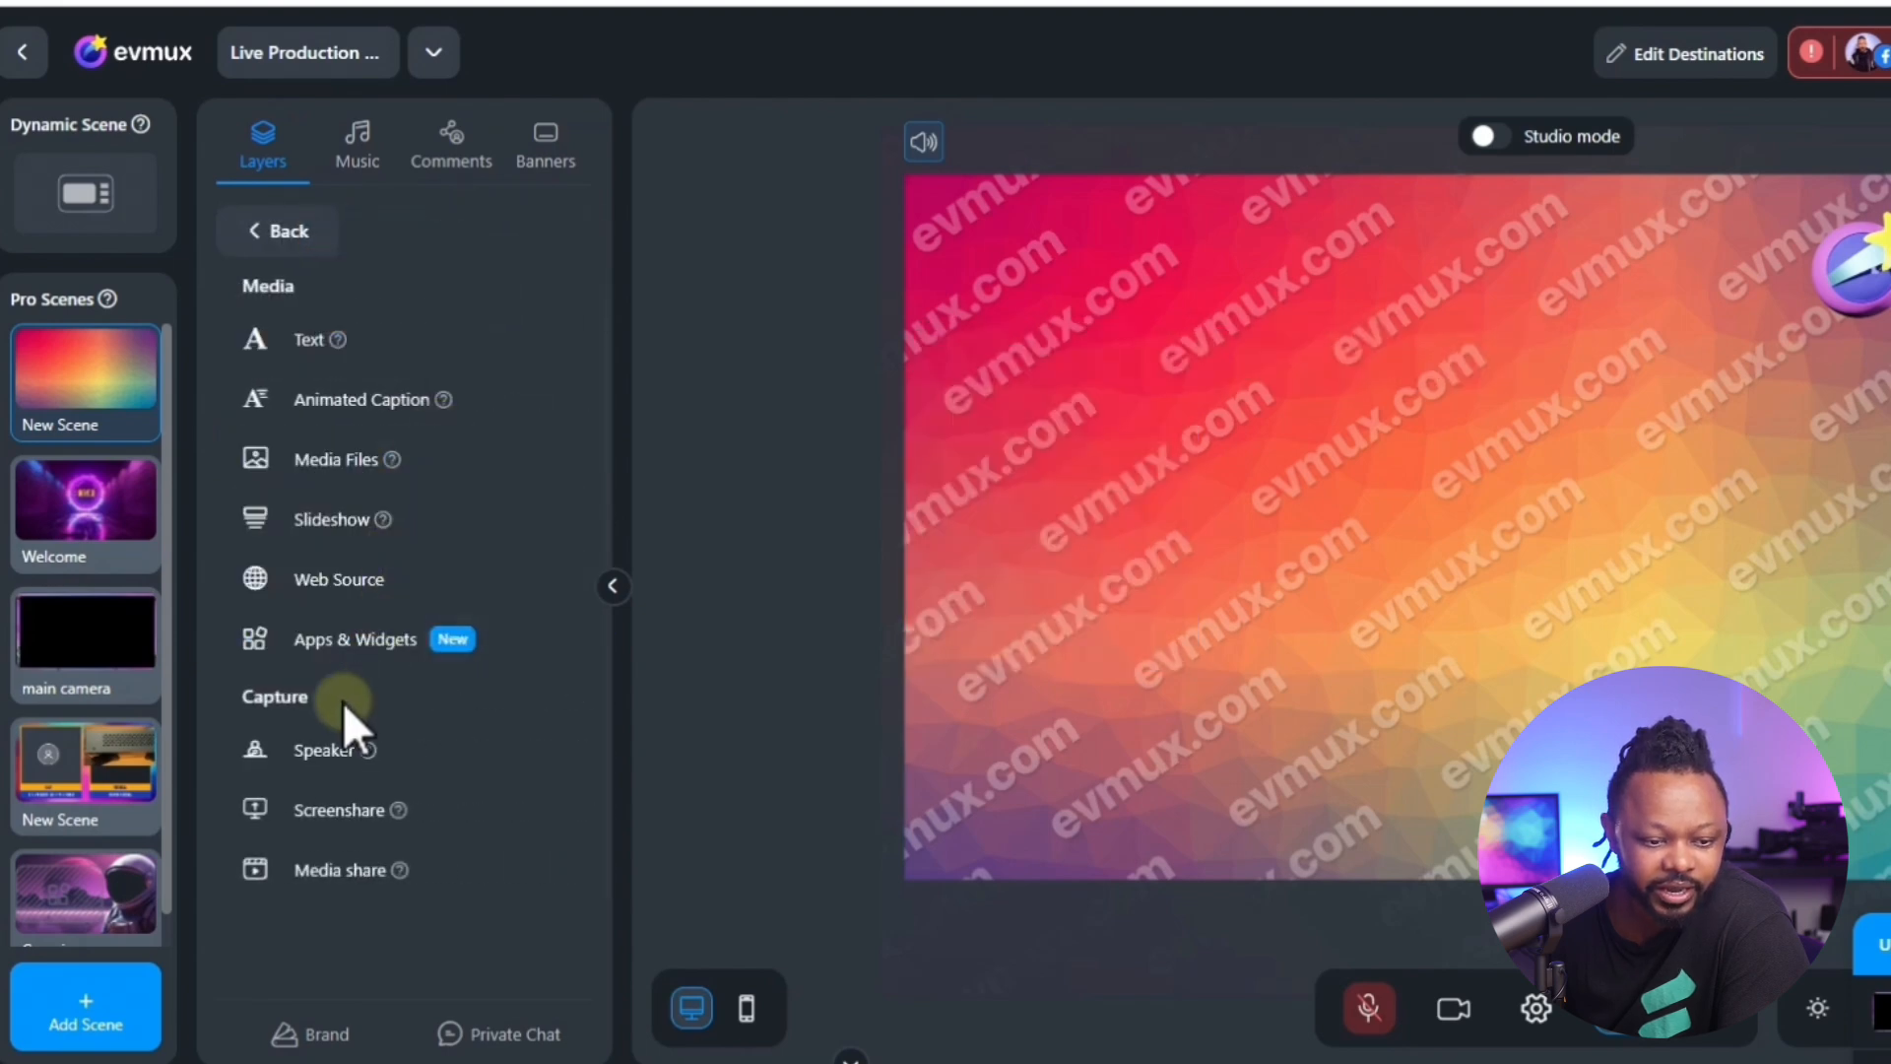
click(341, 816)
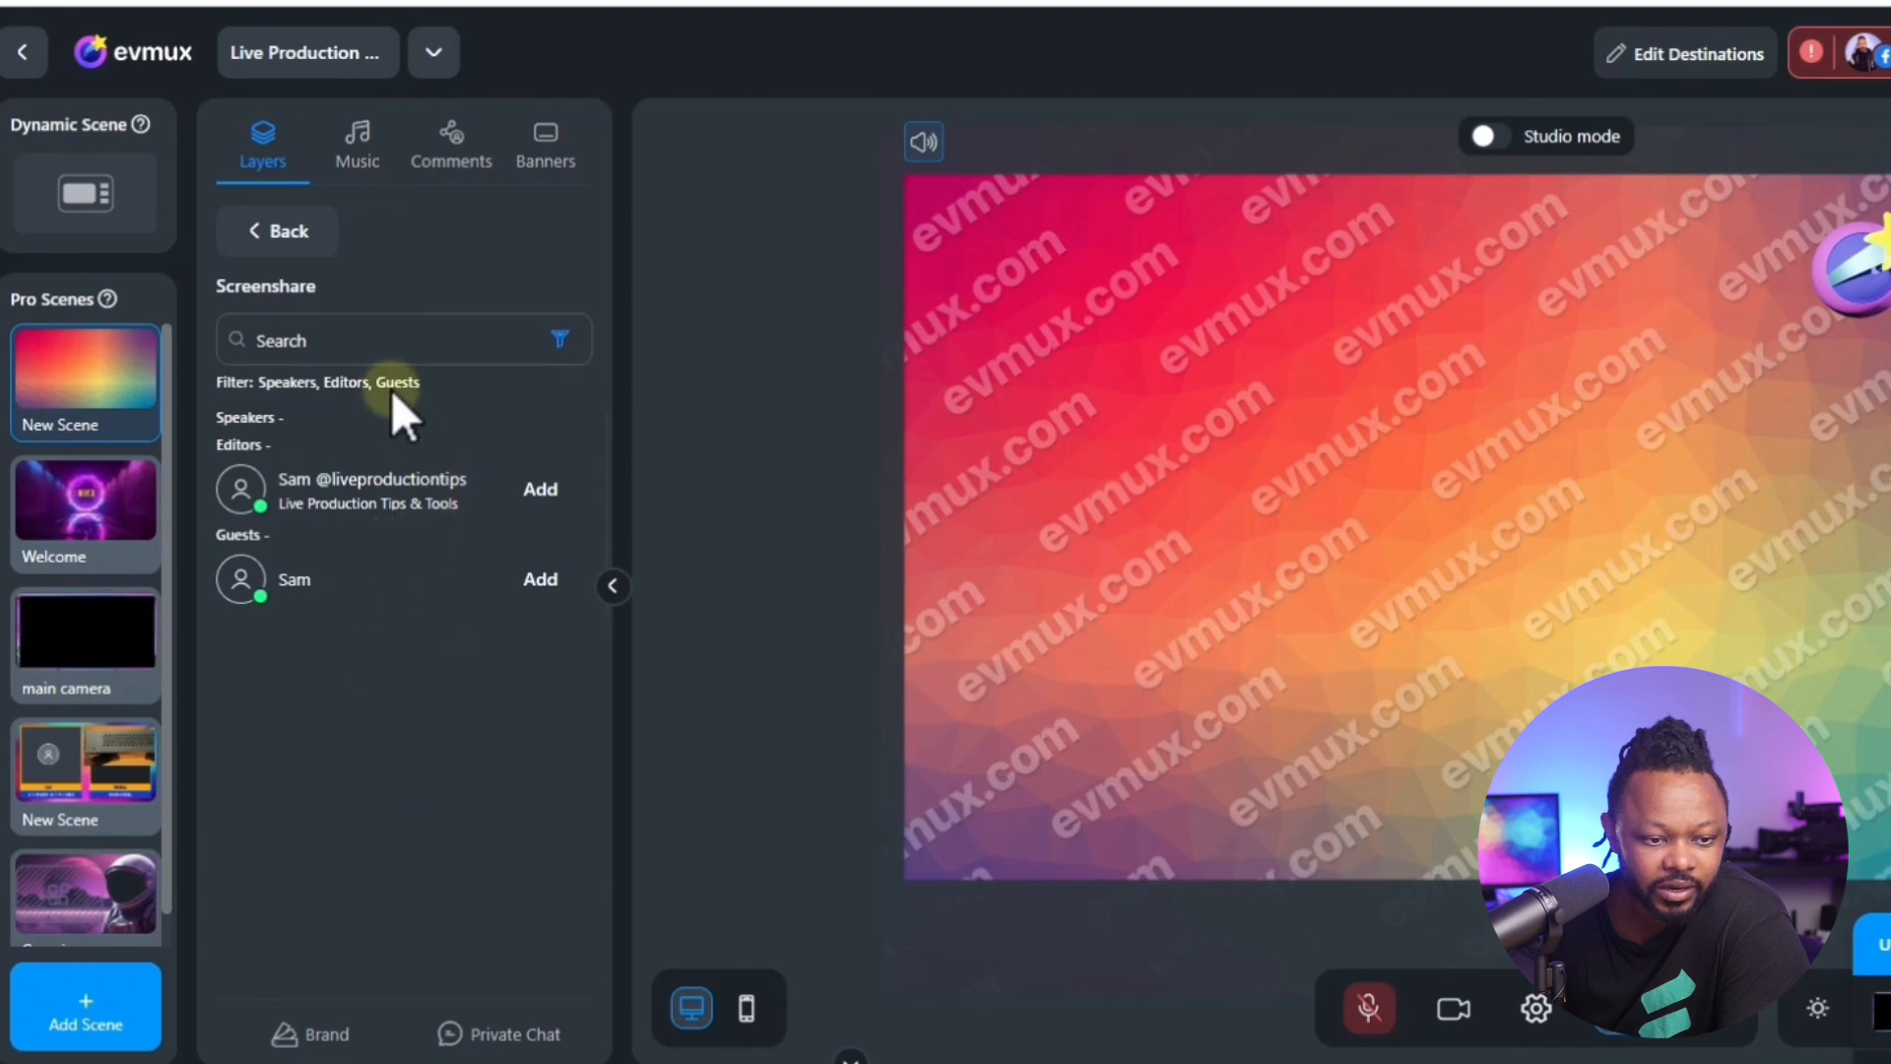
click(540, 504)
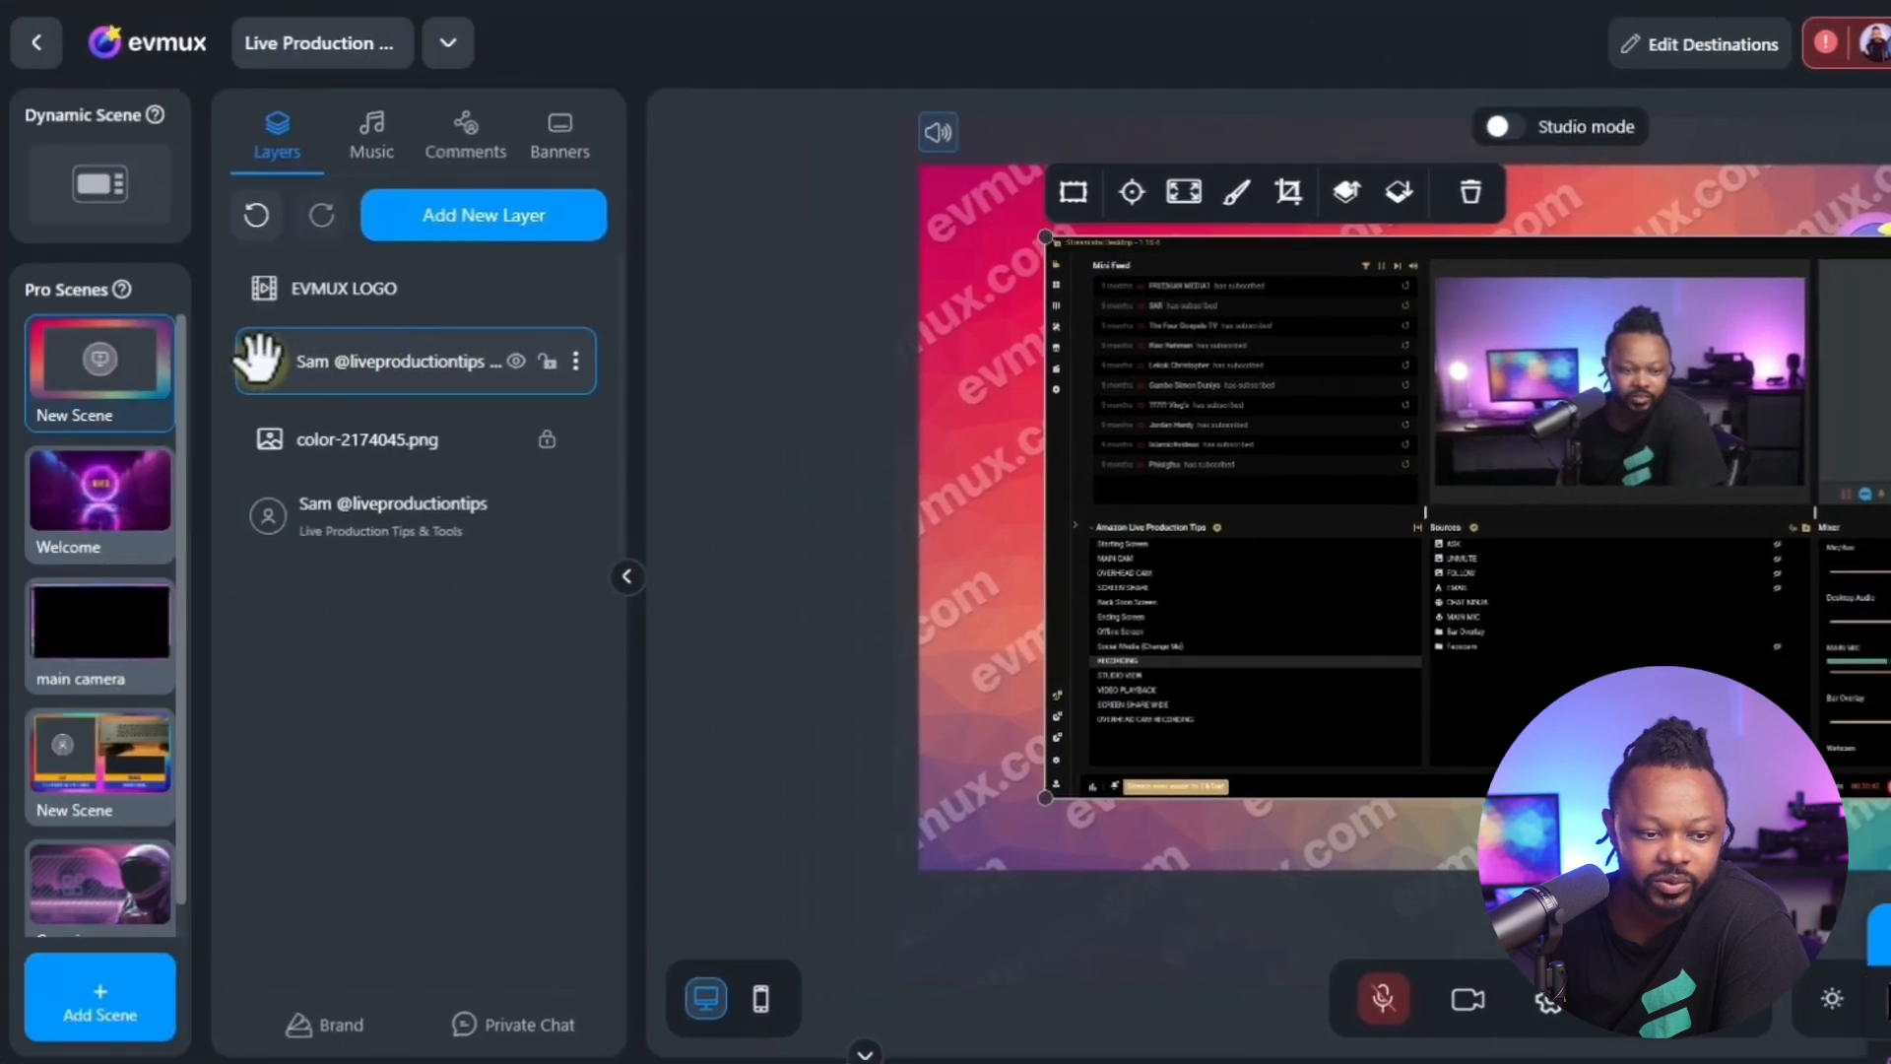
Move the screen share layer to the end of the layer stack, and enlarge and position it against the canvas's right edge.
drag(268, 357, 538, 532)
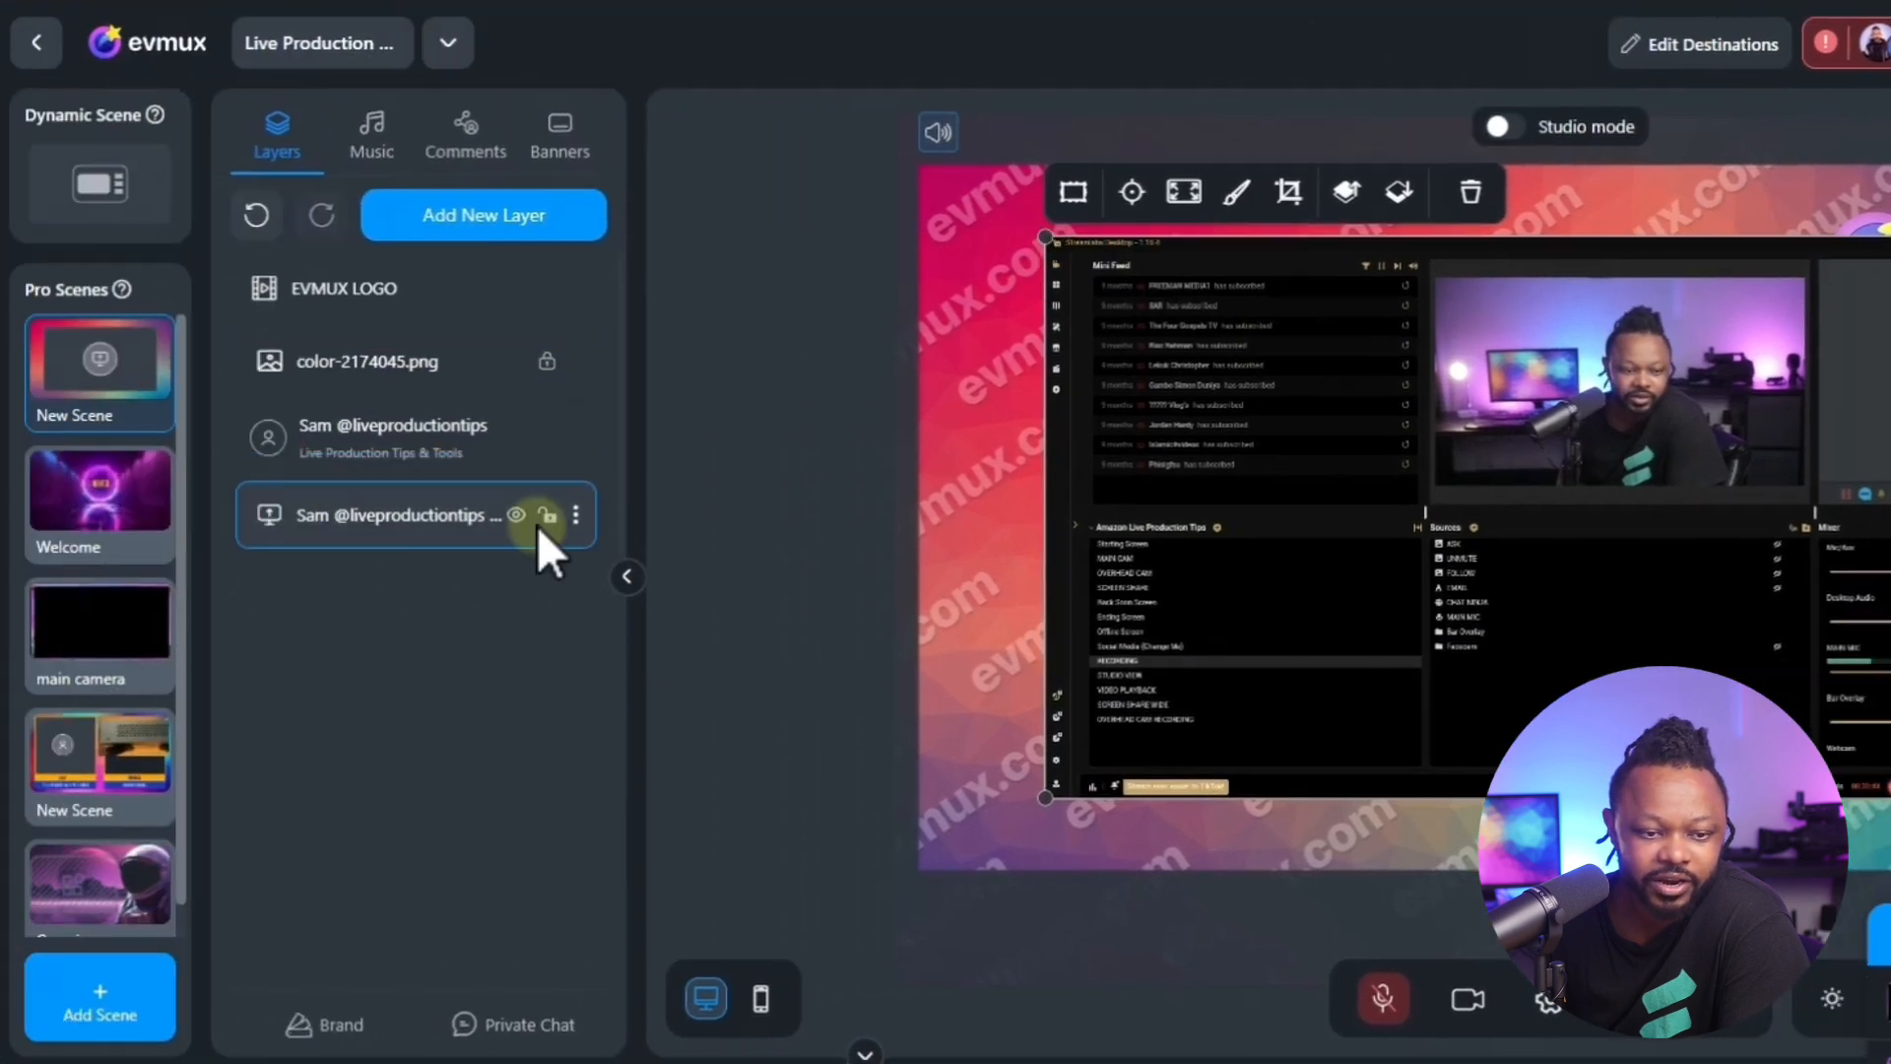
drag(451, 270, 612, 309)
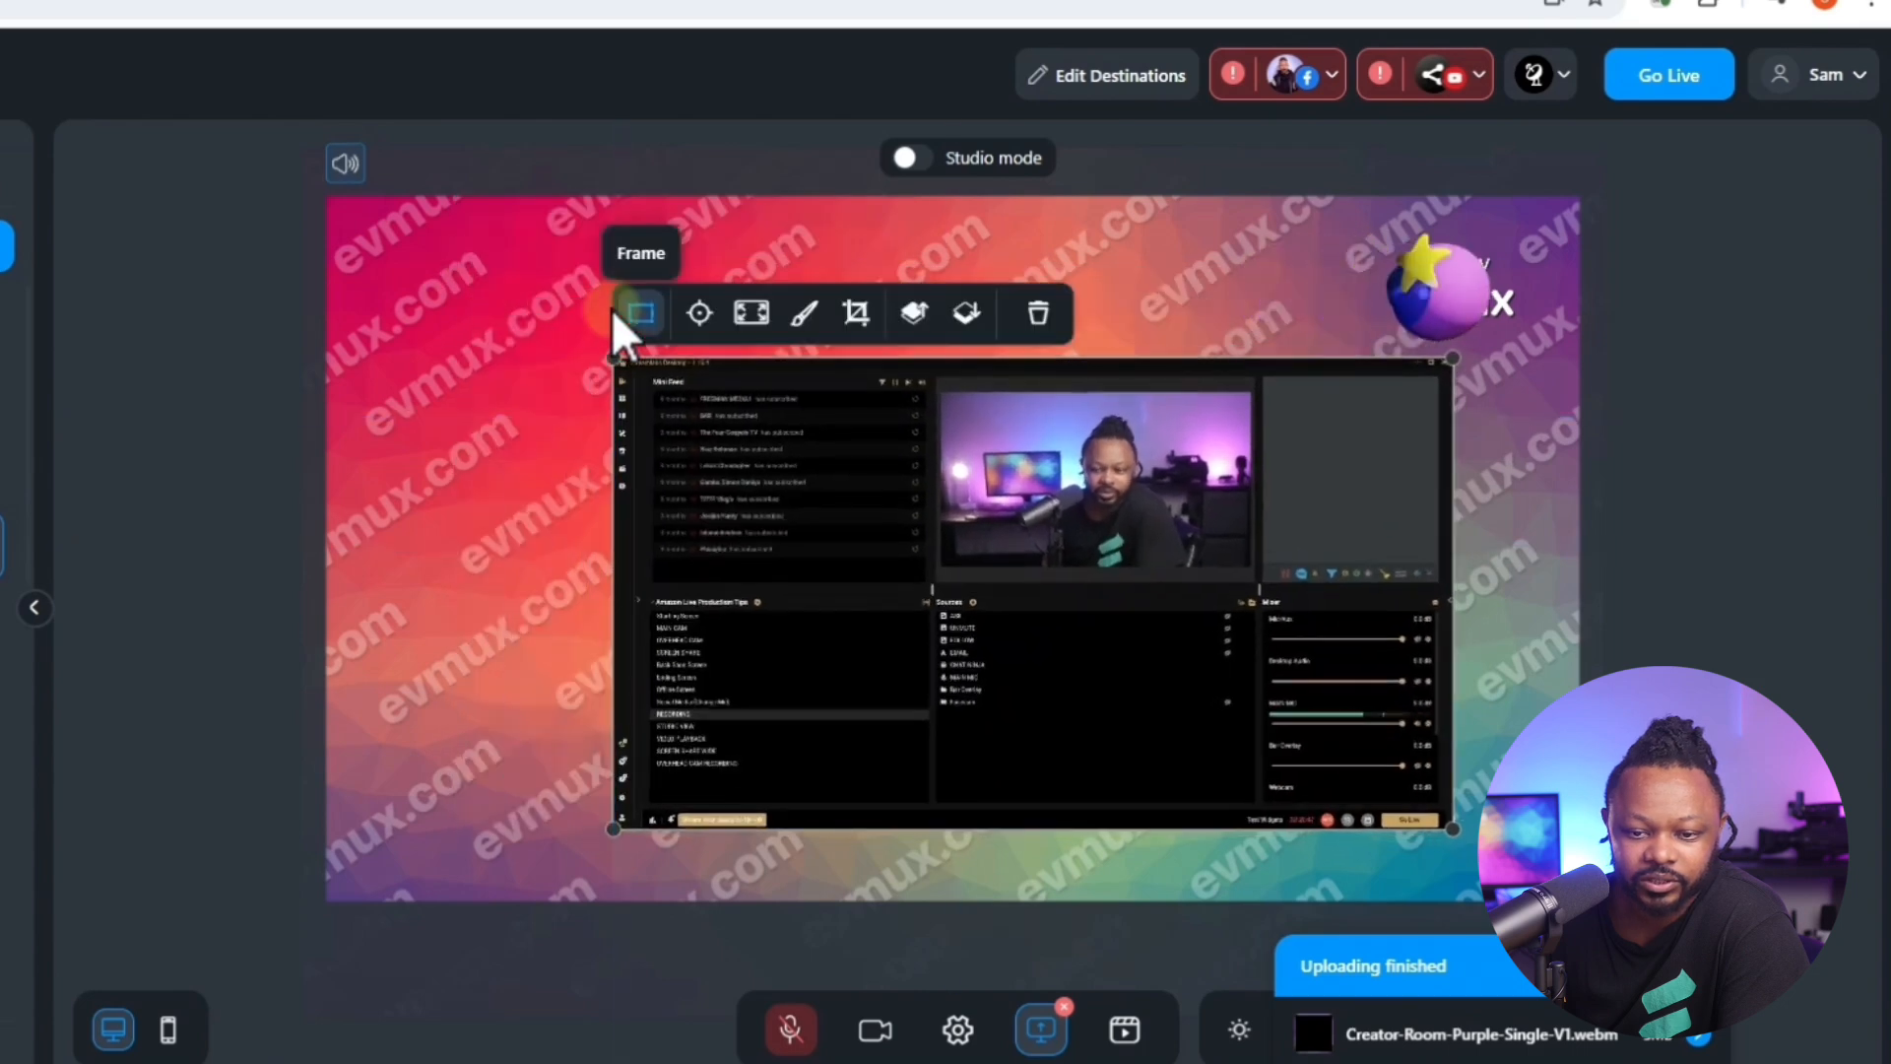
drag(1004, 559, 1034, 457)
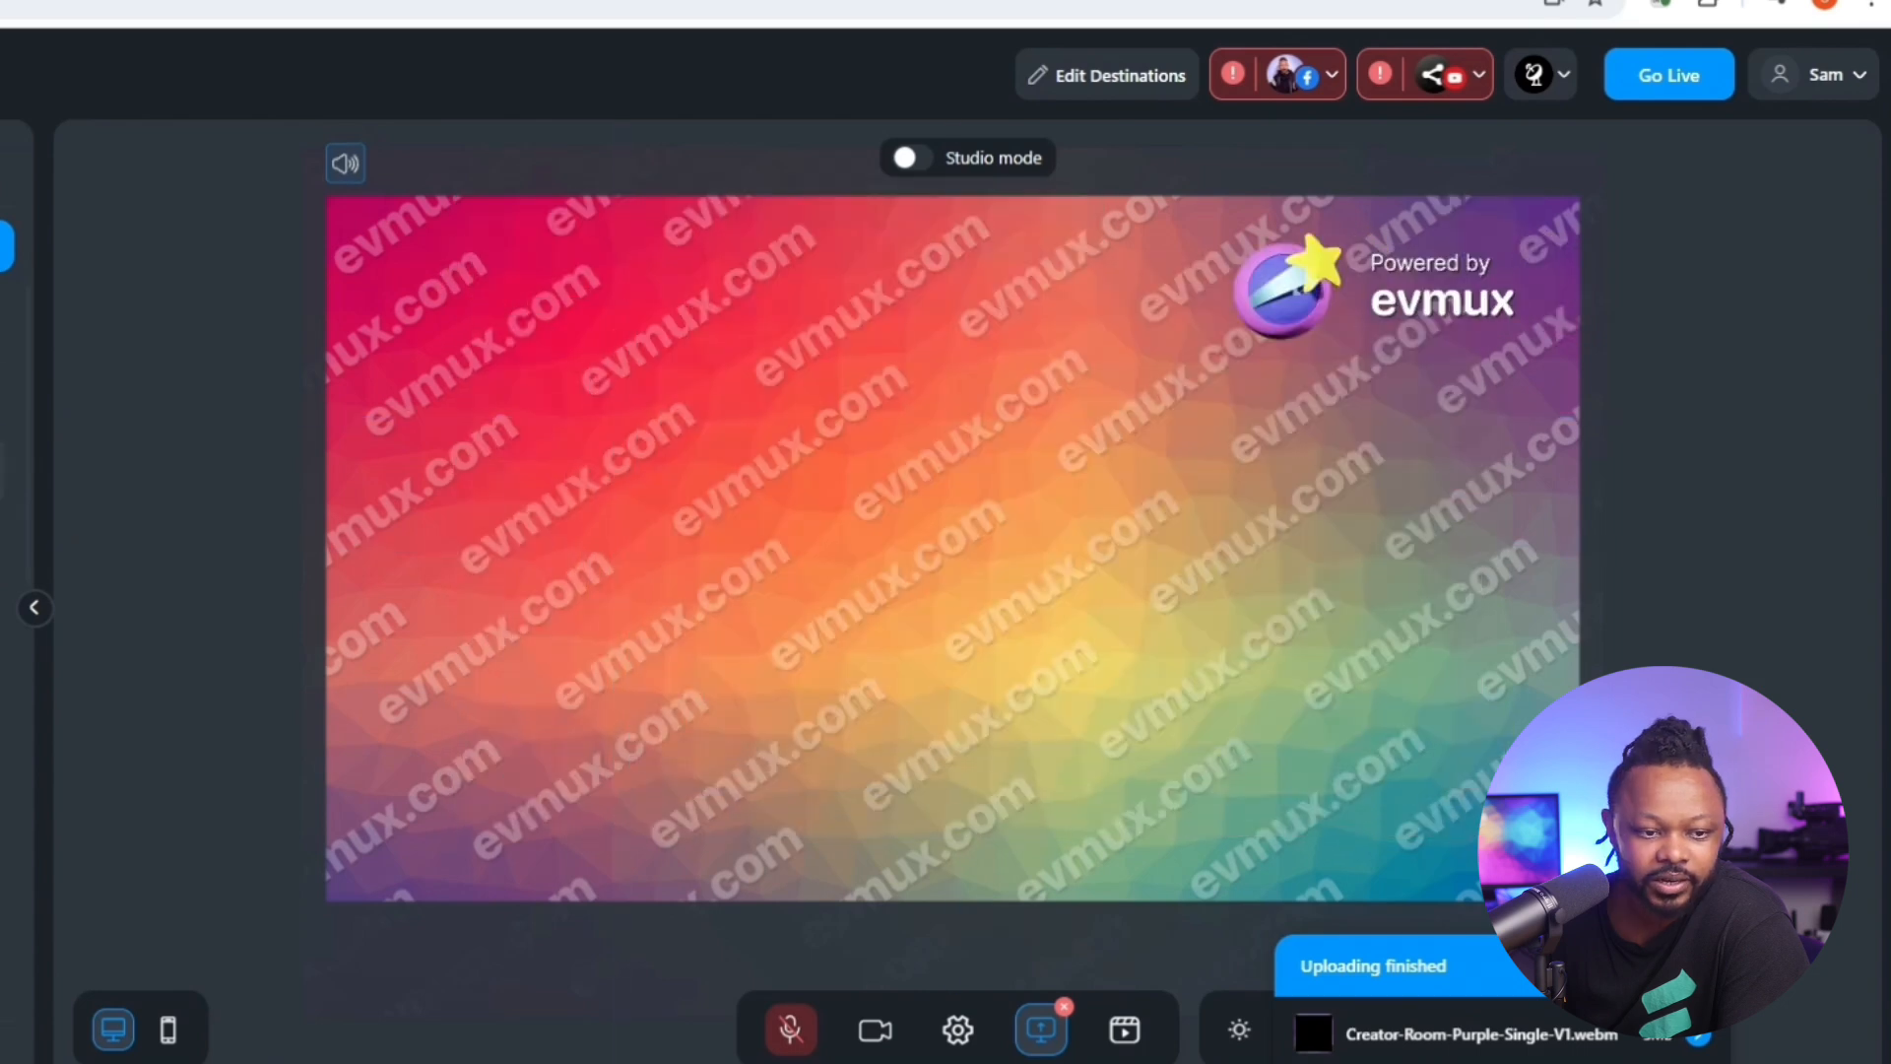
Turn on Studio mode, load the Welcome scene in the editor and return to the newly created scene.
click(908, 160)
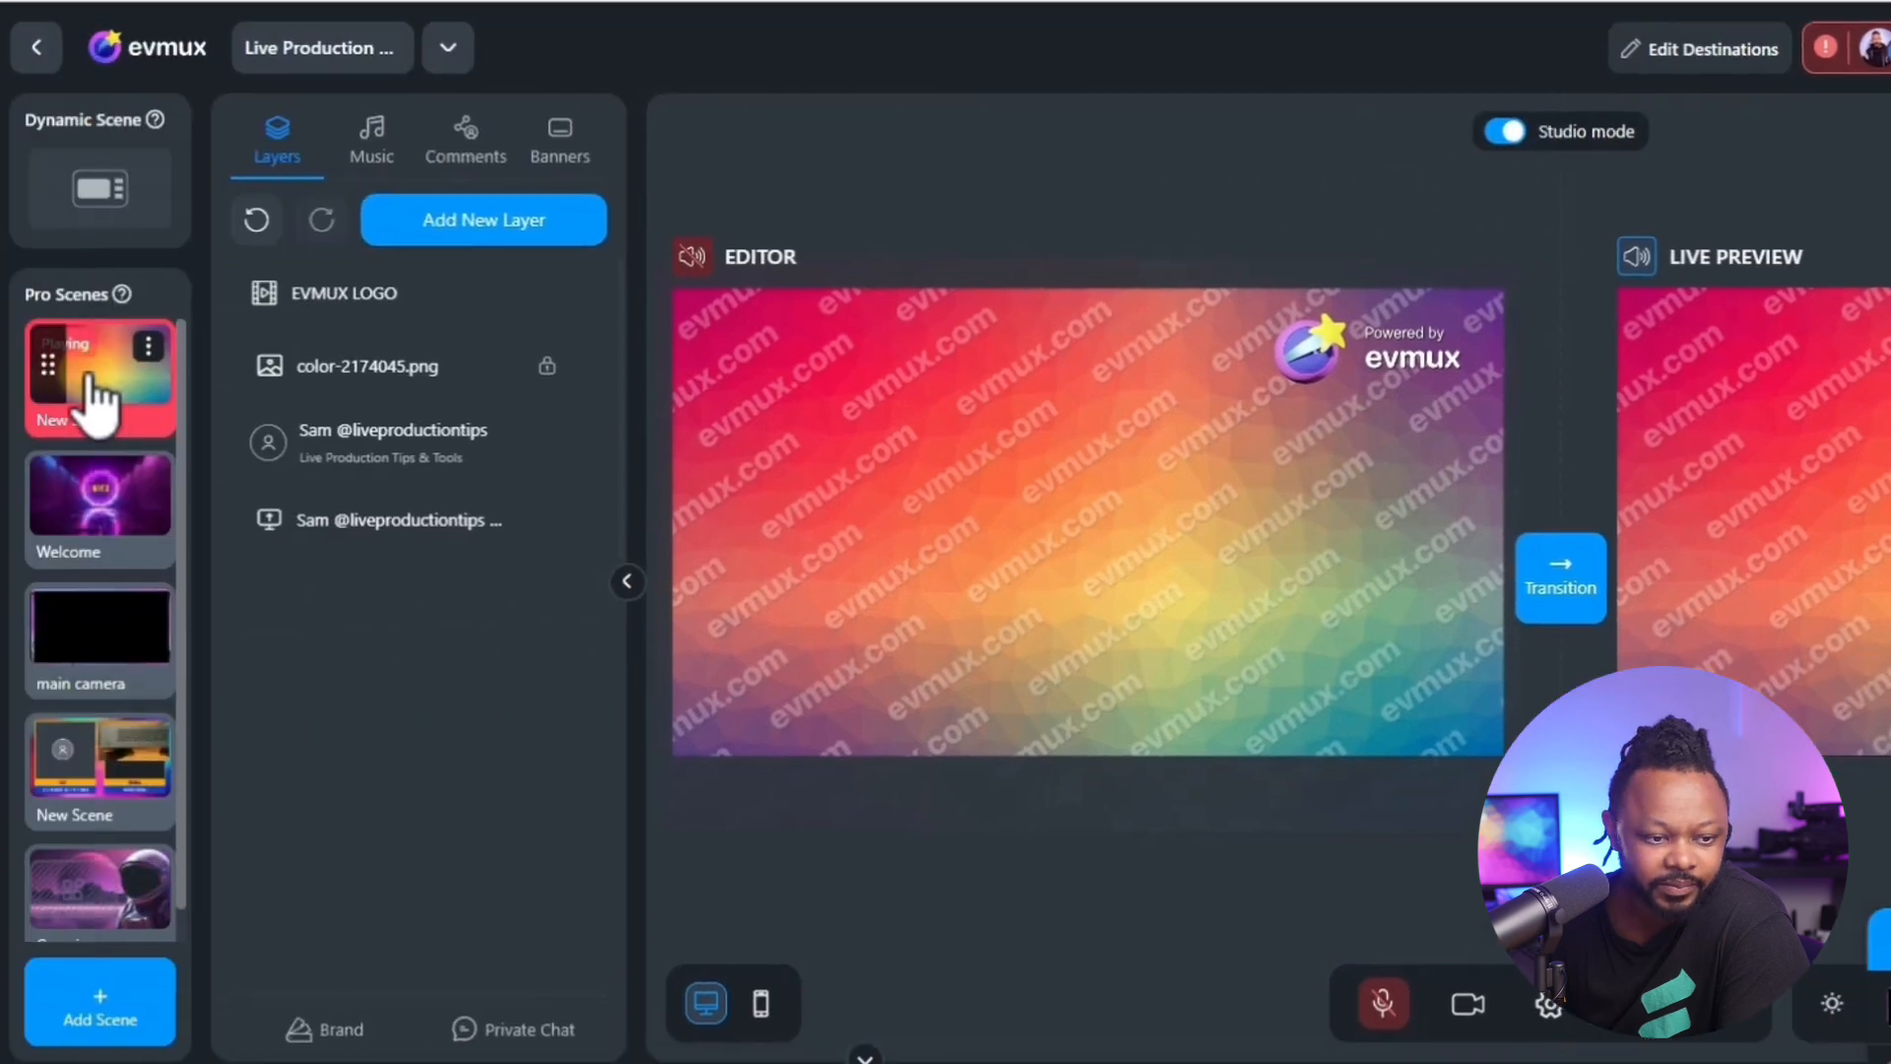
click(114, 527)
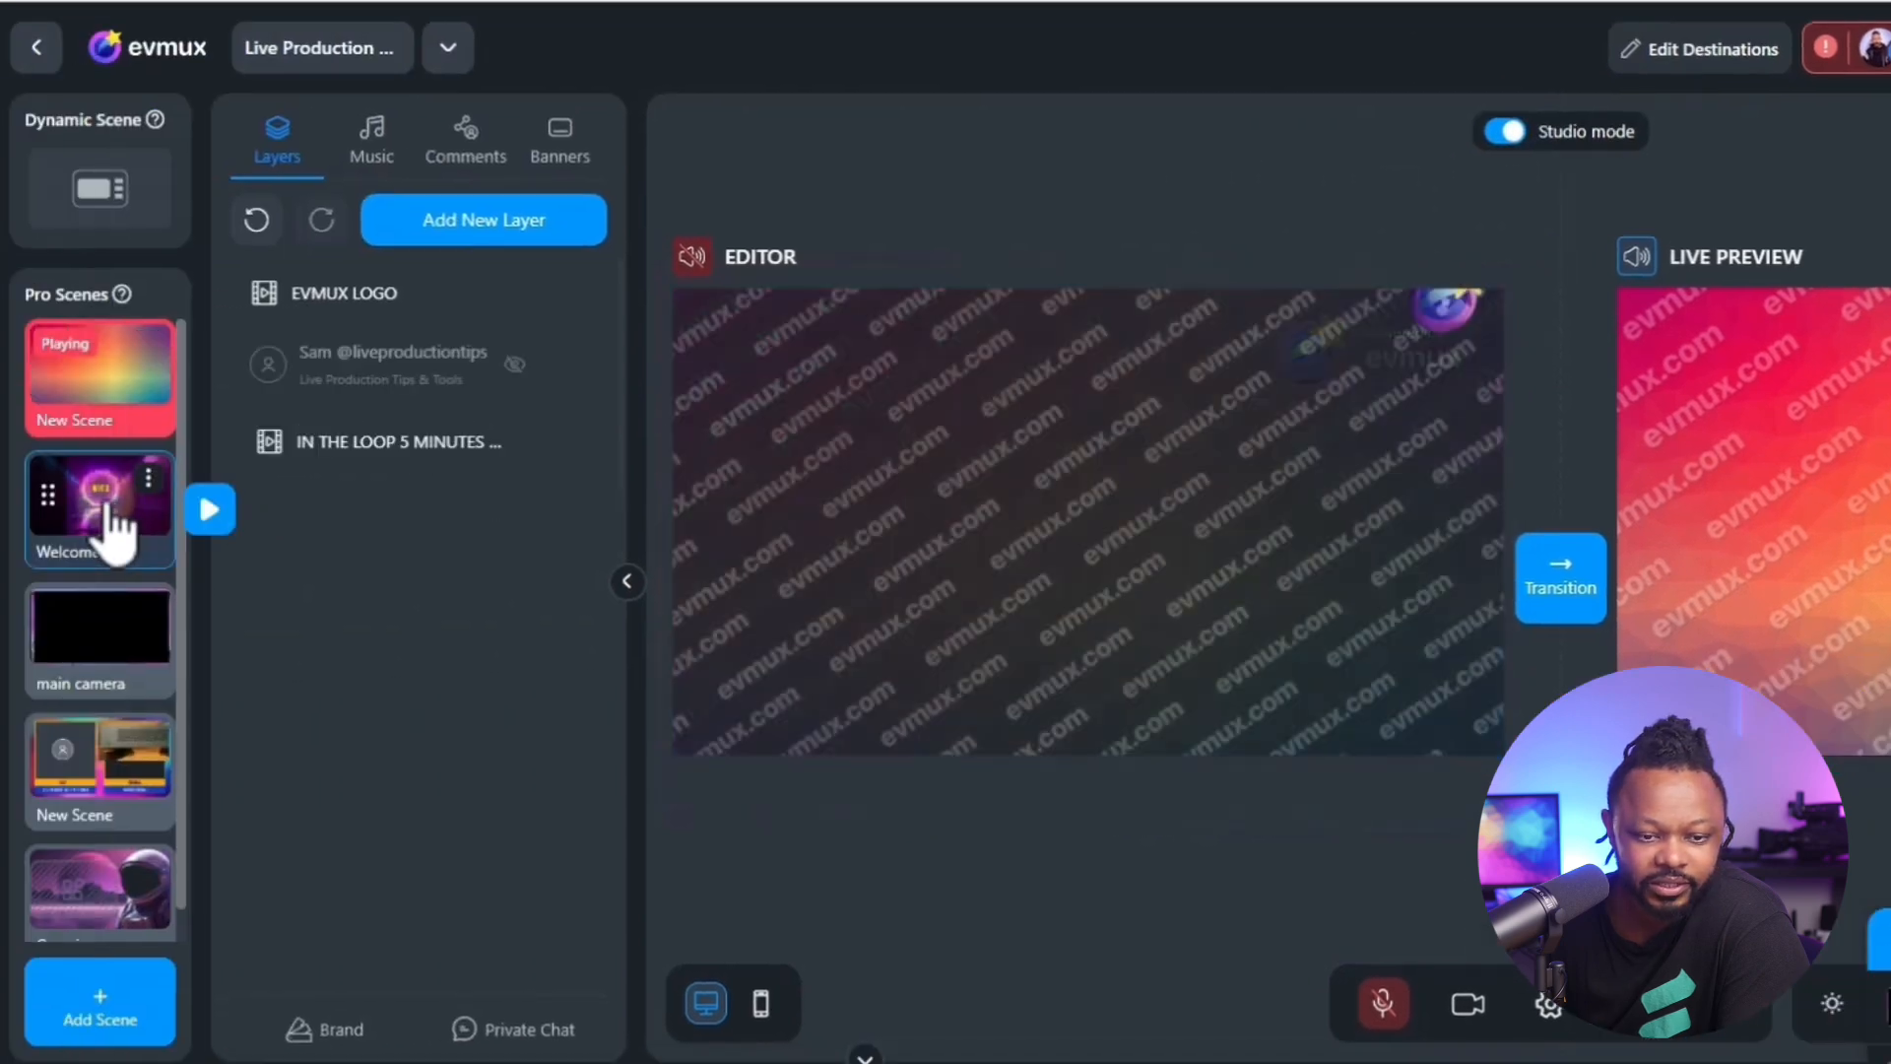
right_click(133, 389)
click(133, 389)
Move the color-2174045.png background beneath the camera and screen share layers, and select the screen share layer.
drag(270, 369, 262, 530)
click(350, 446)
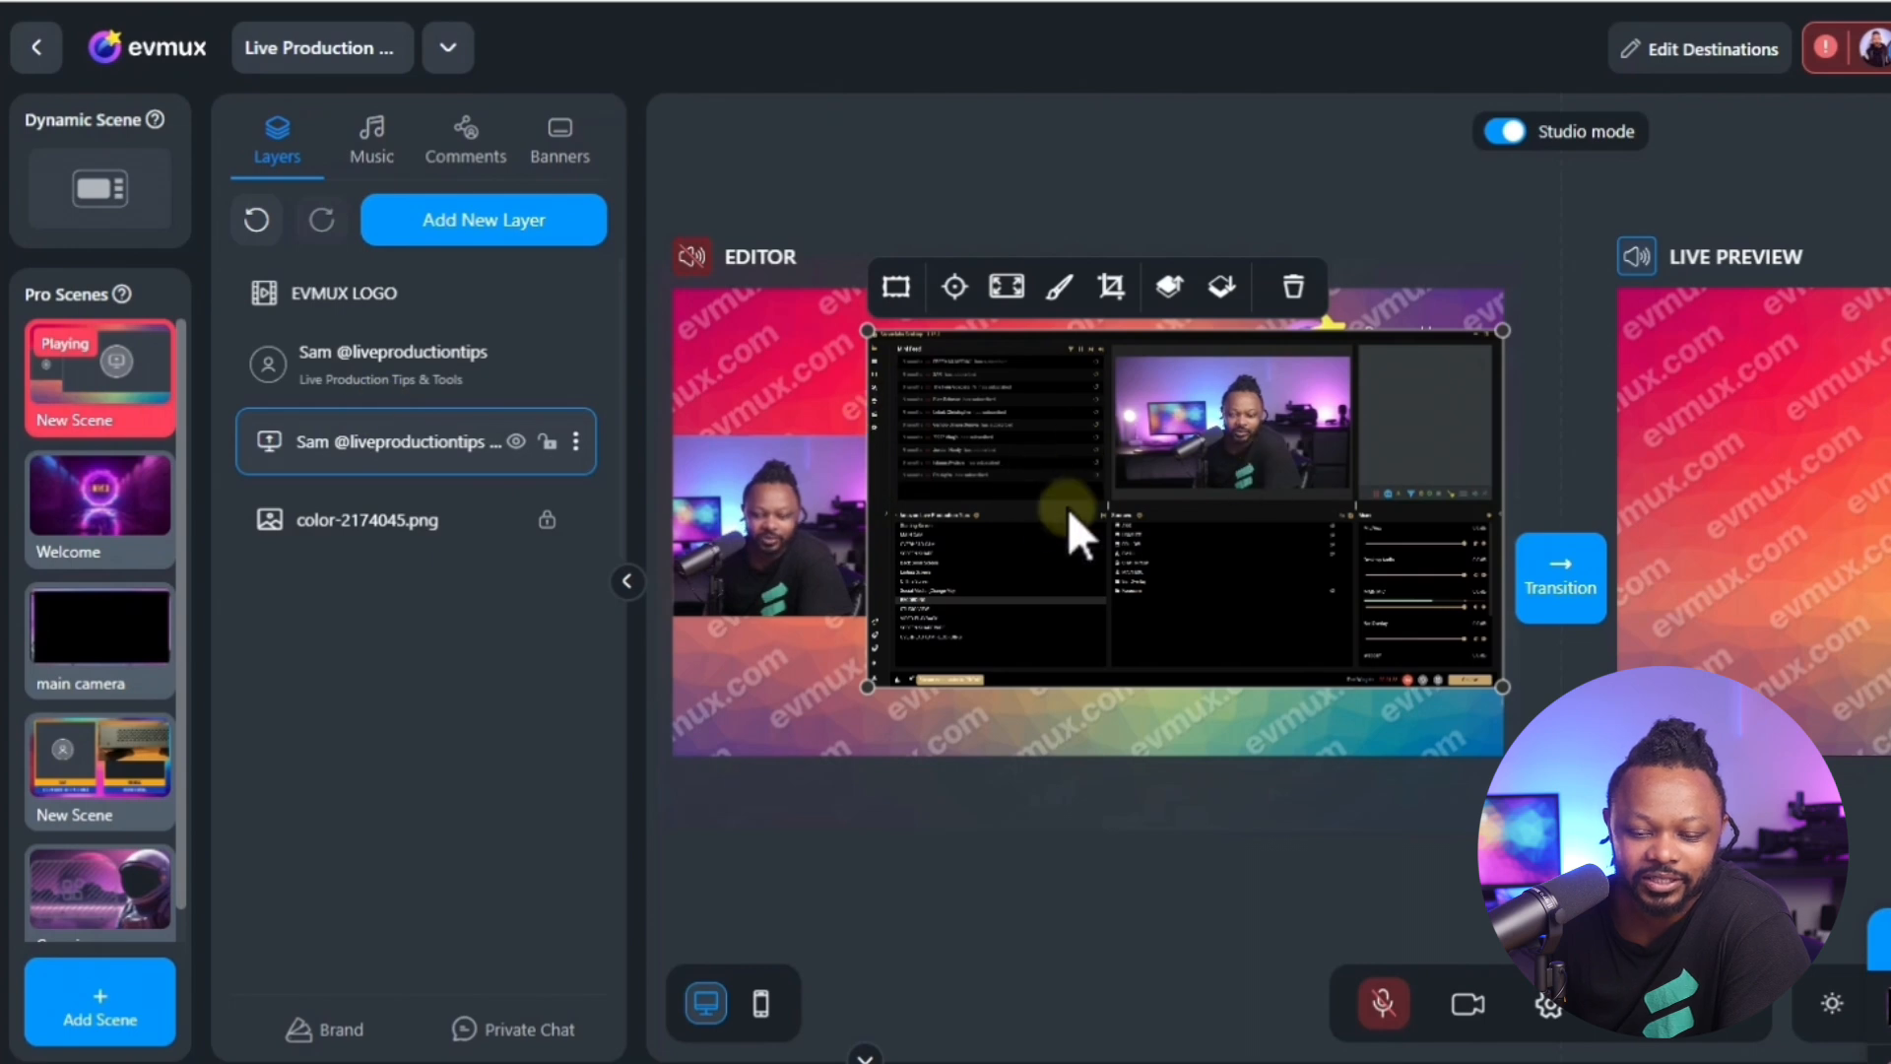
Transition the edited screen share scene to the live output and move it below the main camera scene in the scene order.
click(484, 655)
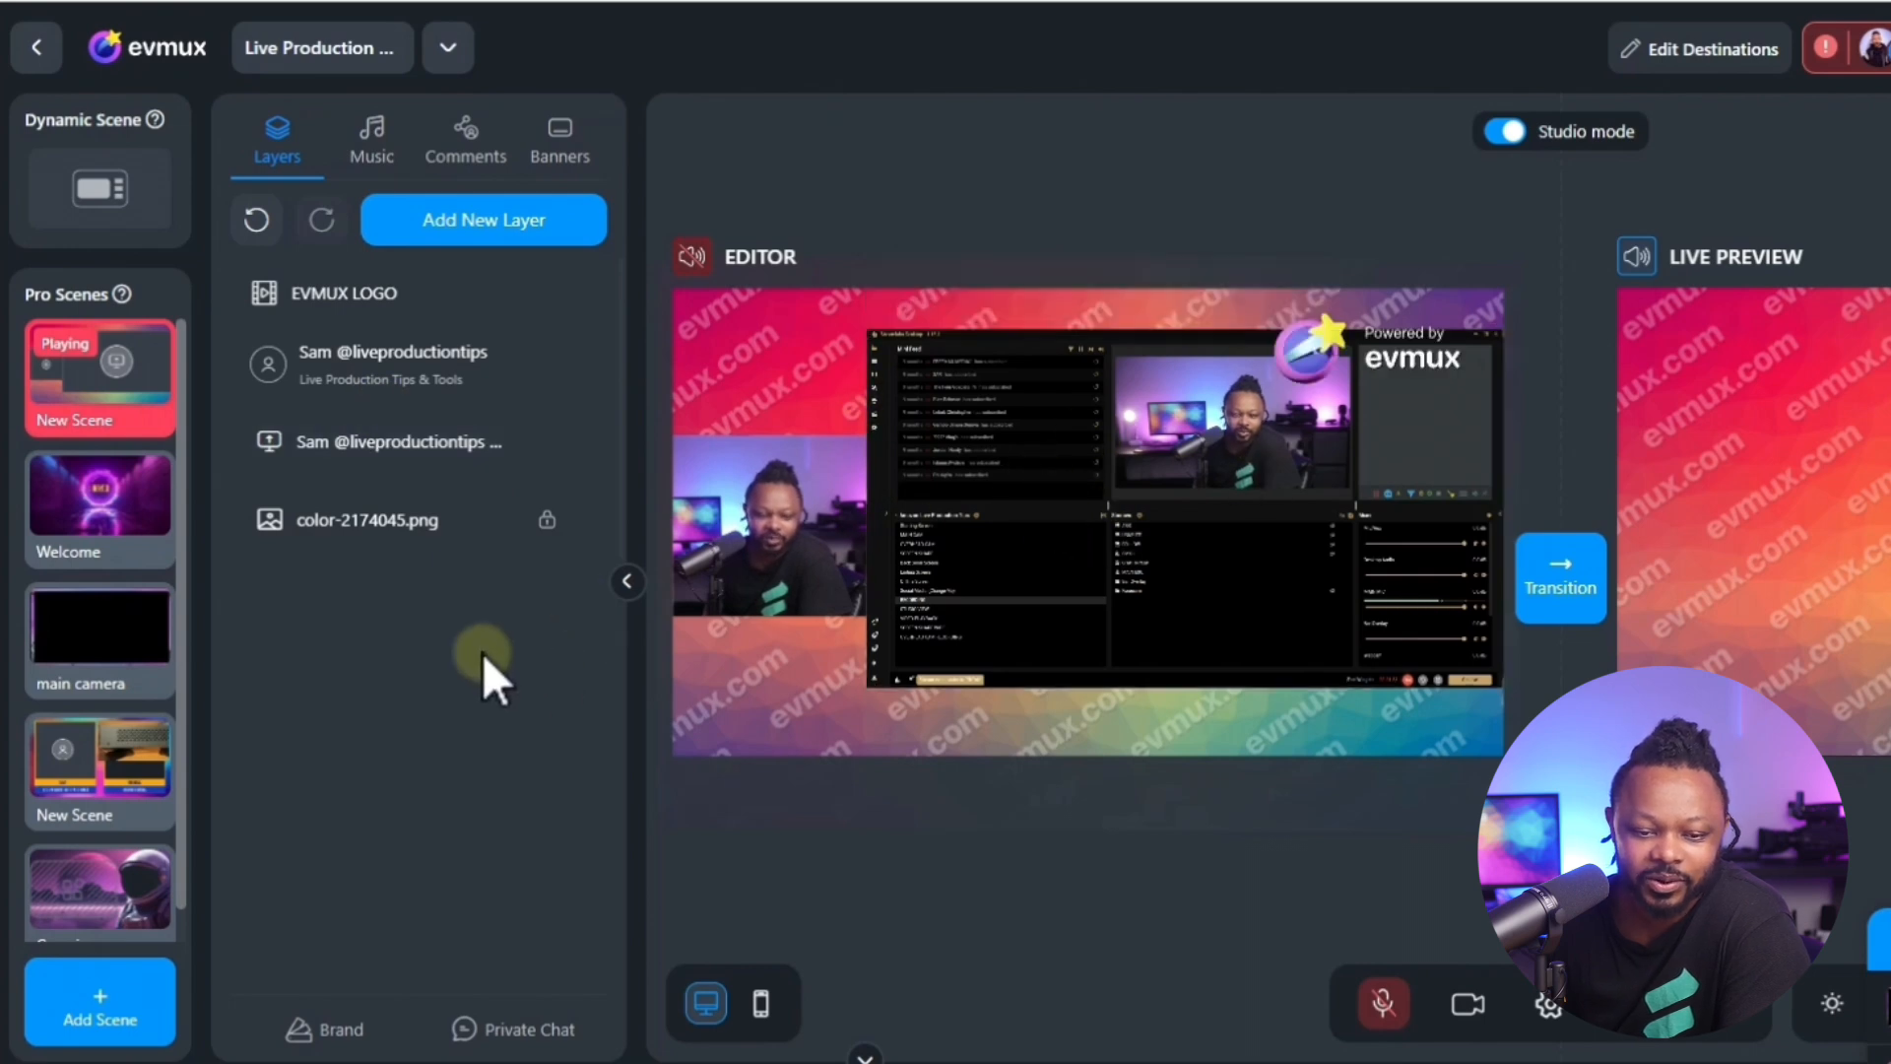
click(1565, 596)
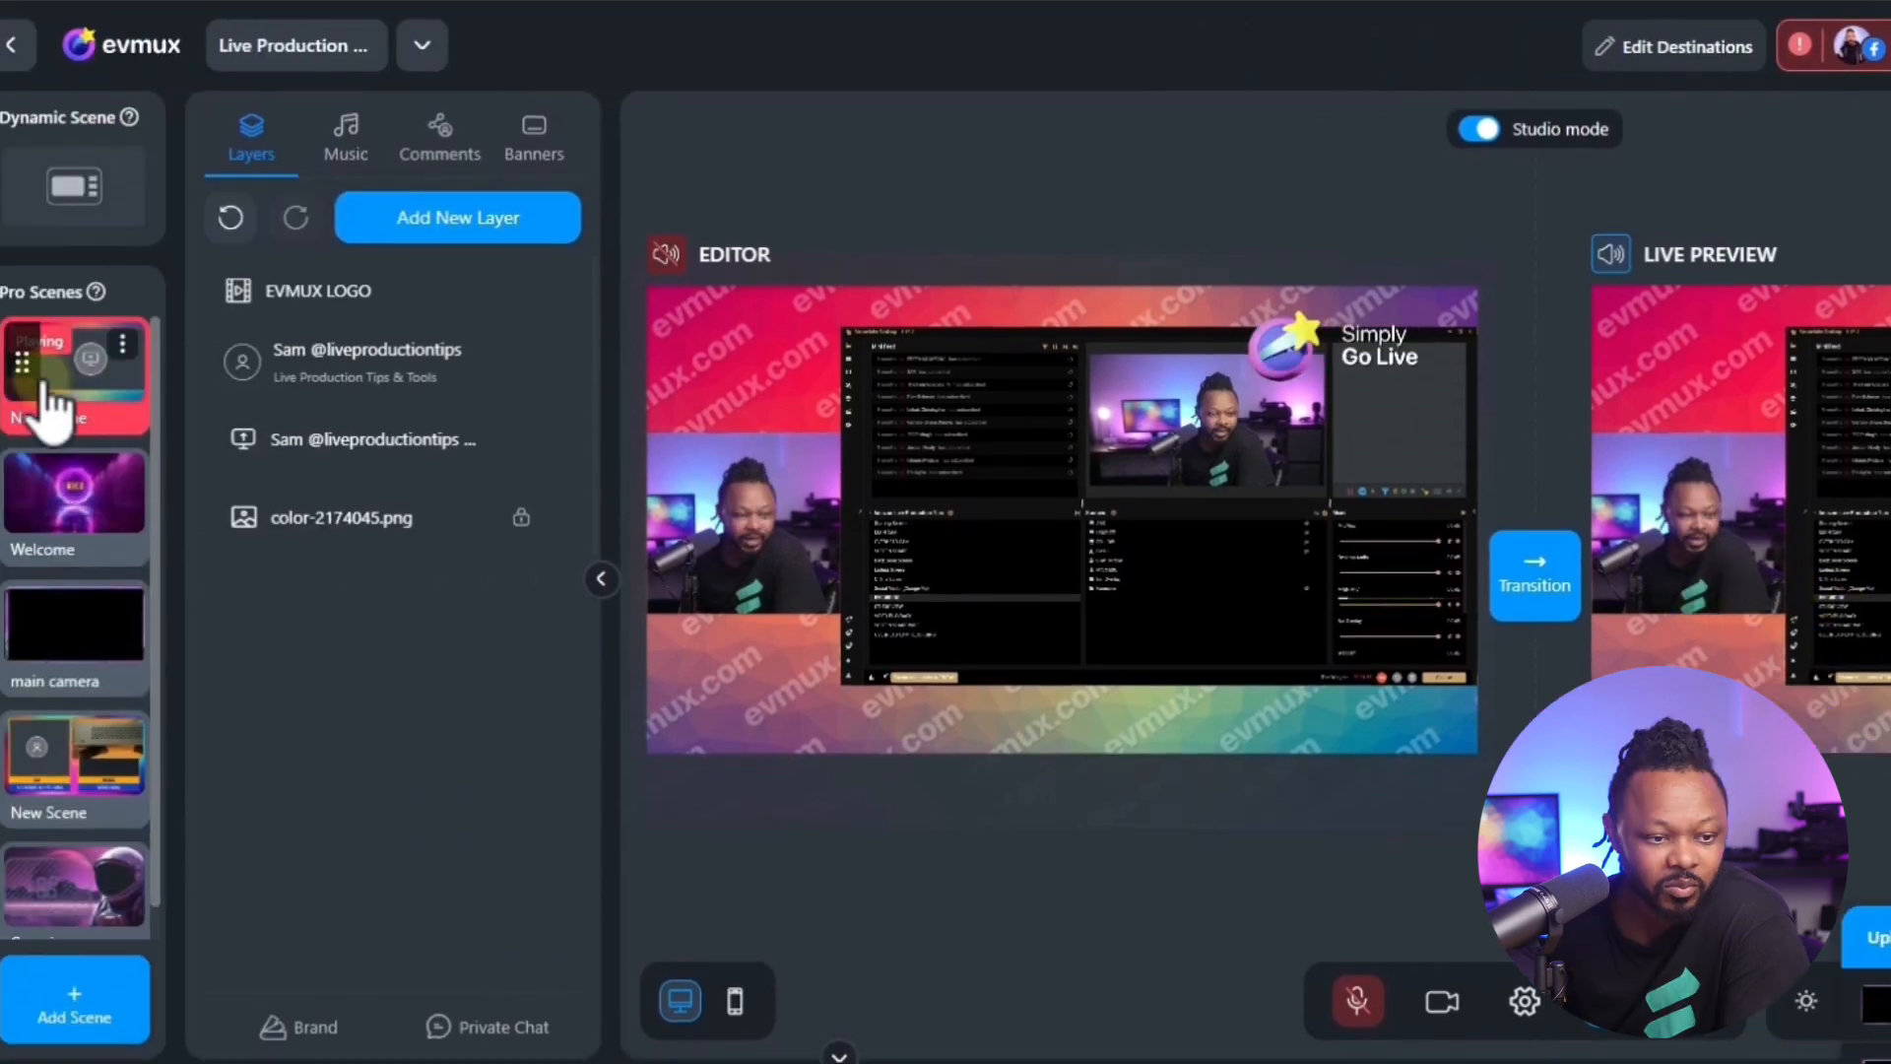
drag(44, 404, 42, 630)
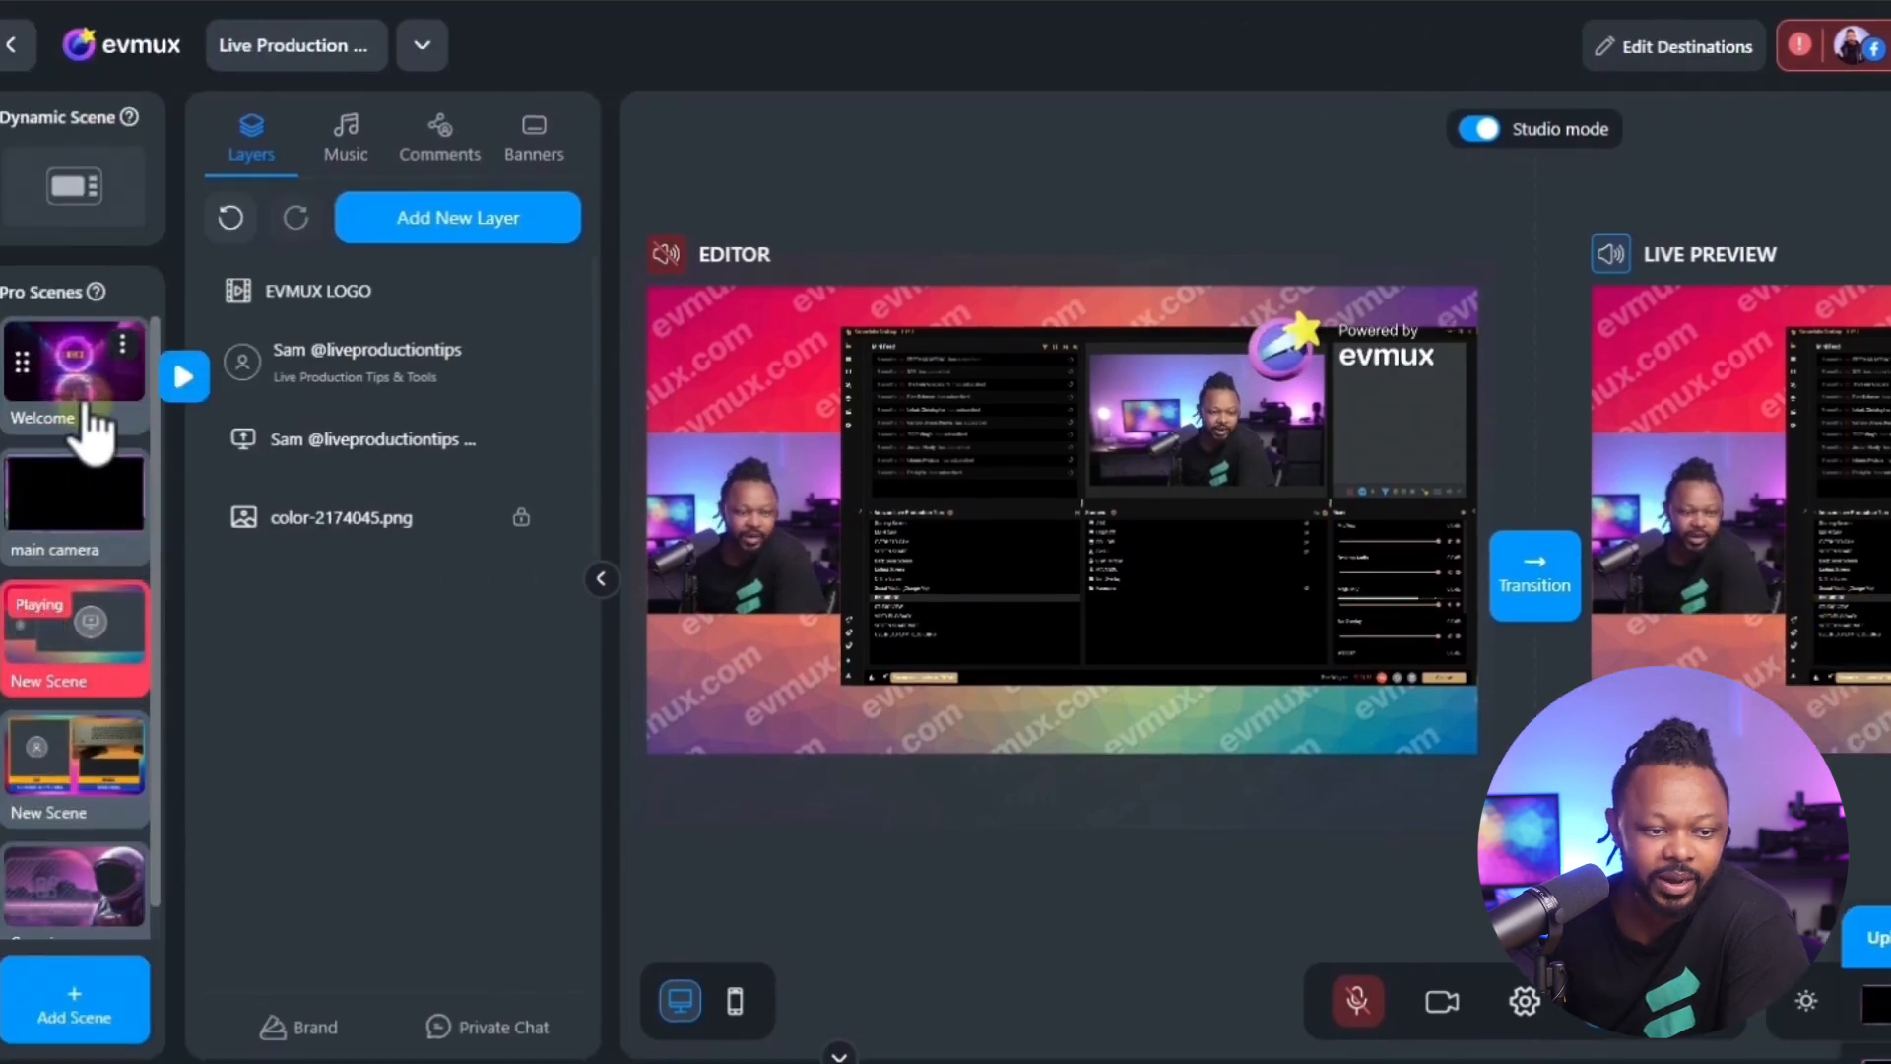
Load the Welcome countdown scene in the editor and transition it to the live output.
click(74, 389)
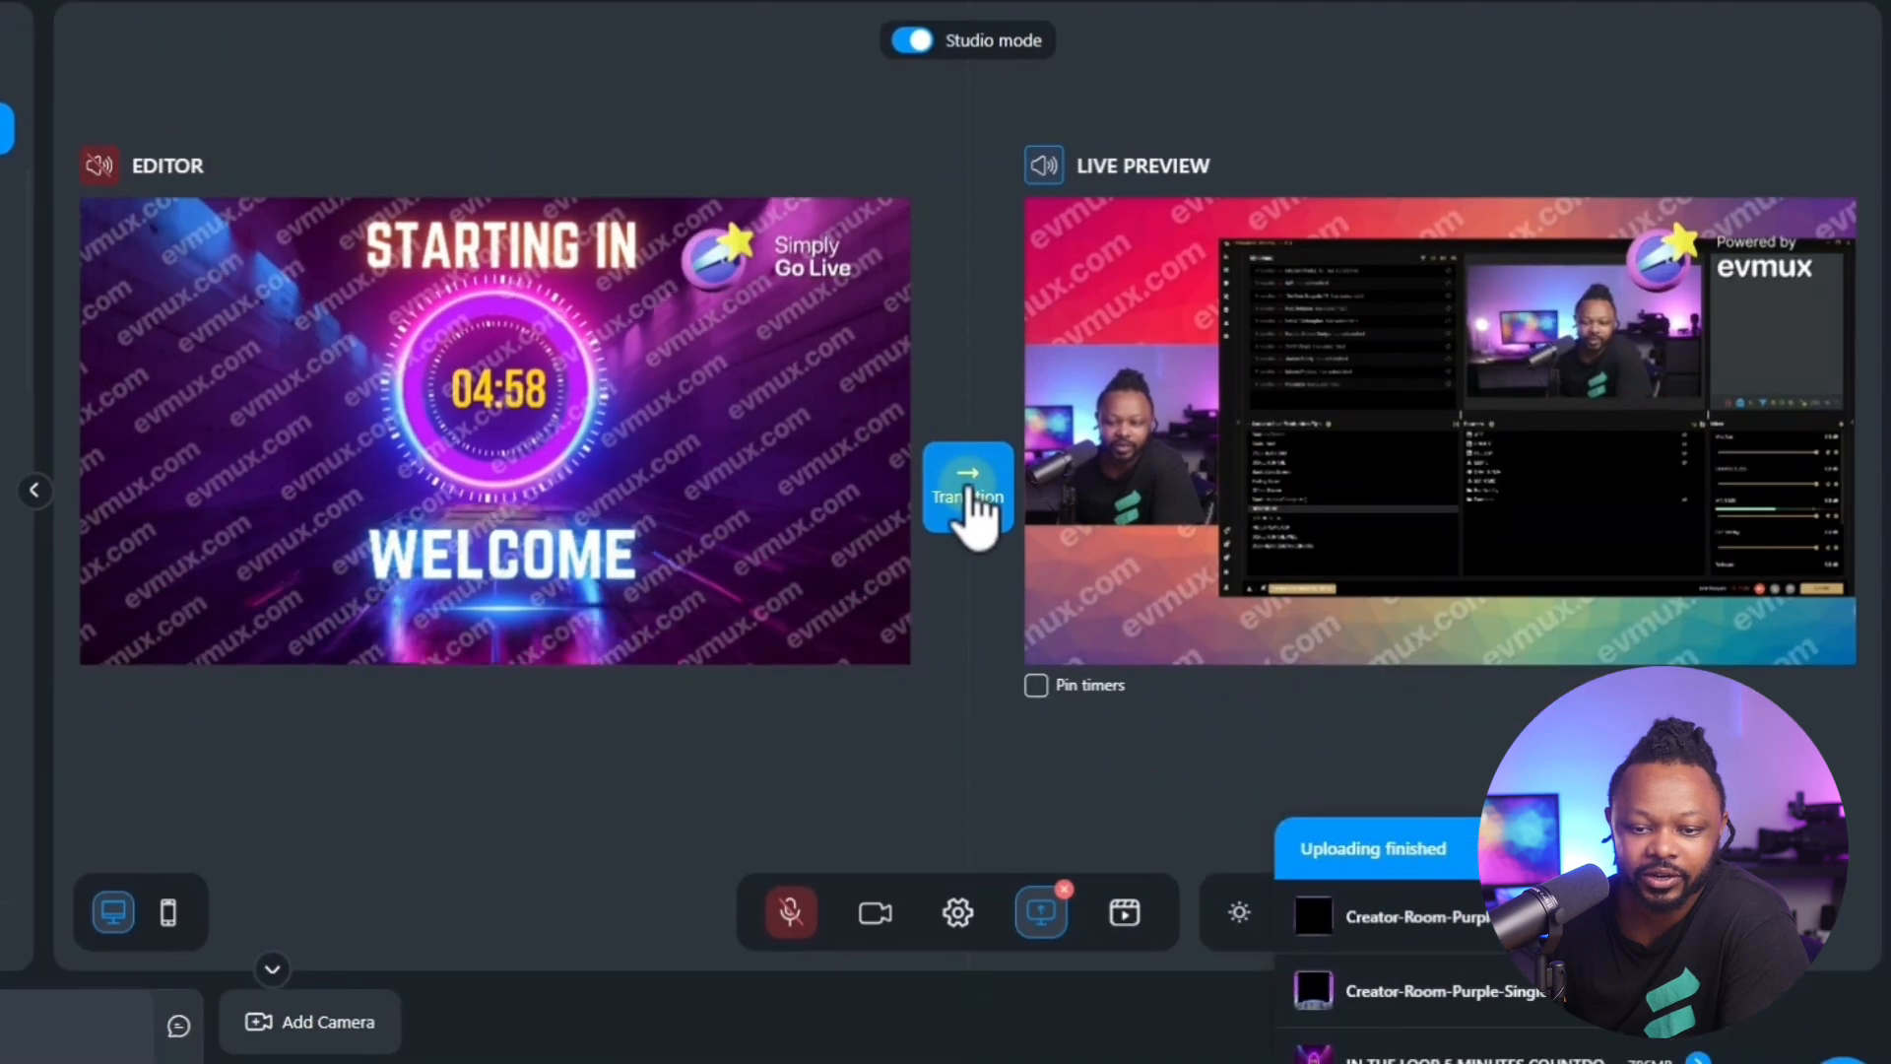
click(970, 493)
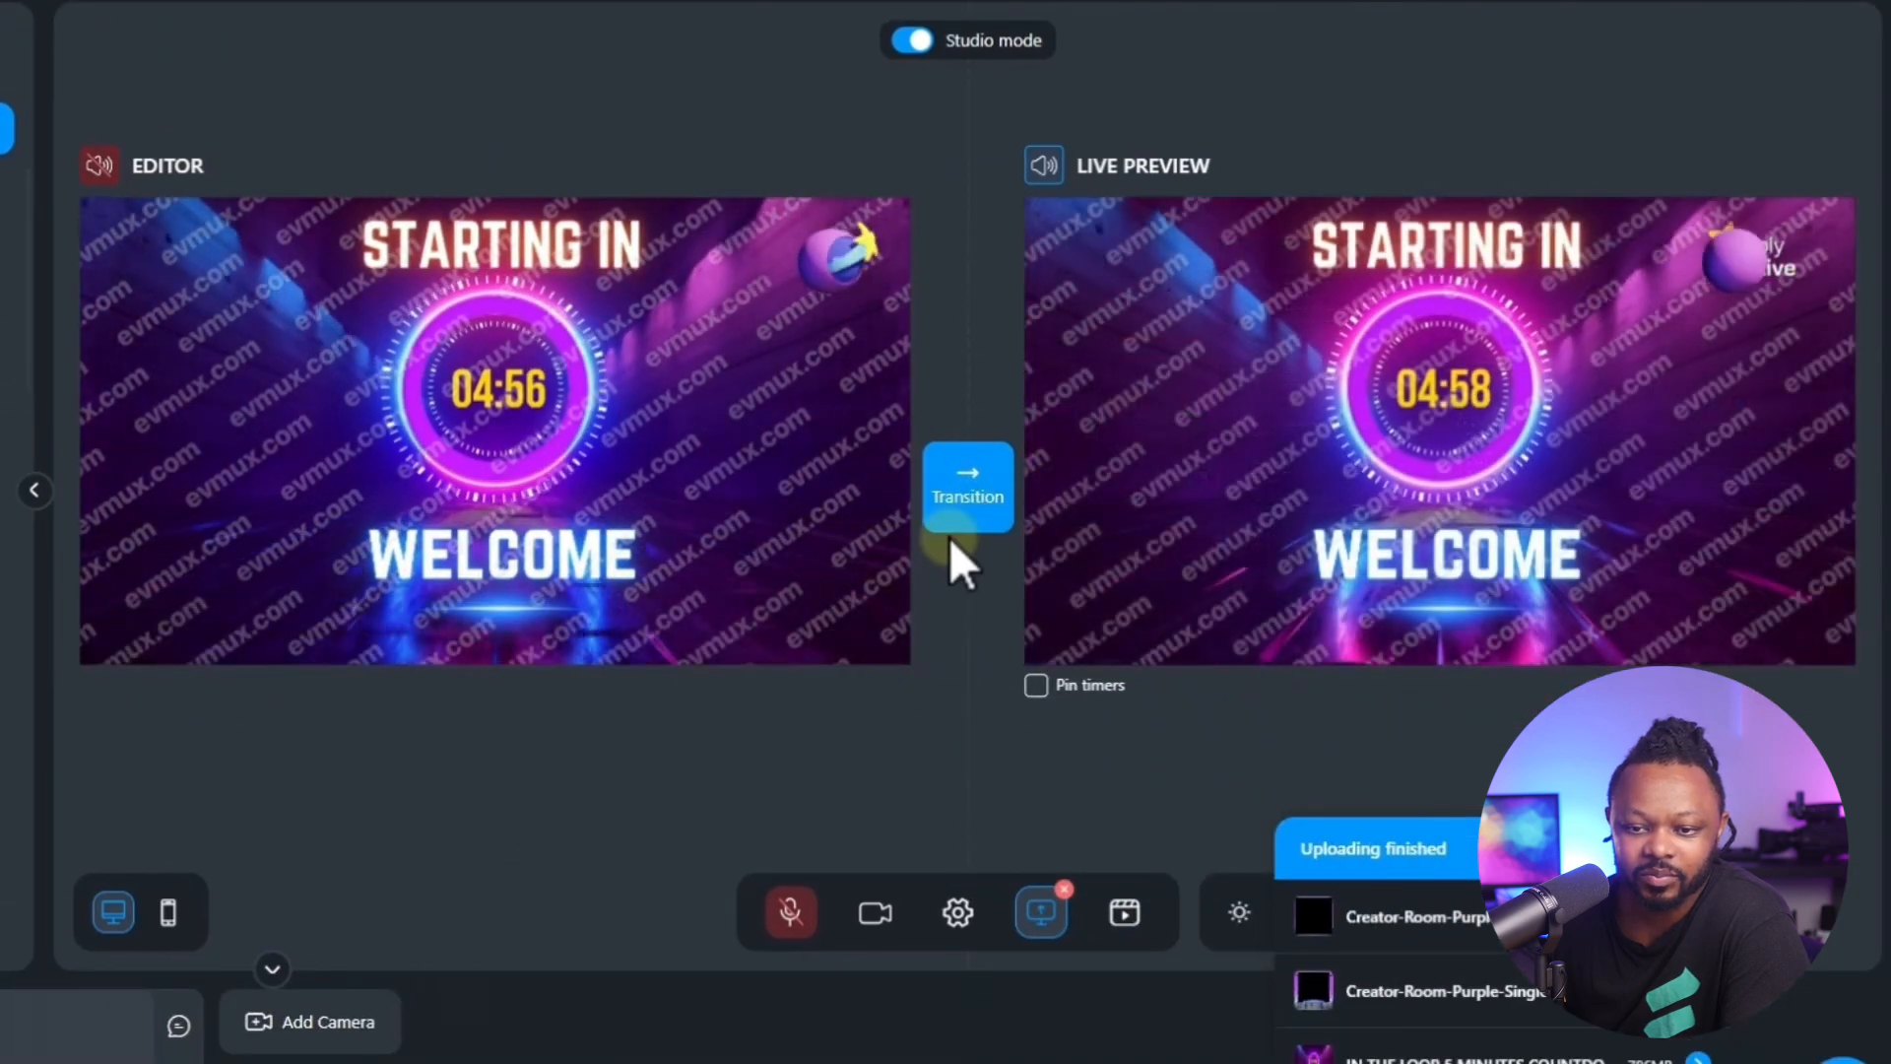
Turn off Studio mode and switch the output directly to the main camera scene and on to the screen share scene.
click(914, 41)
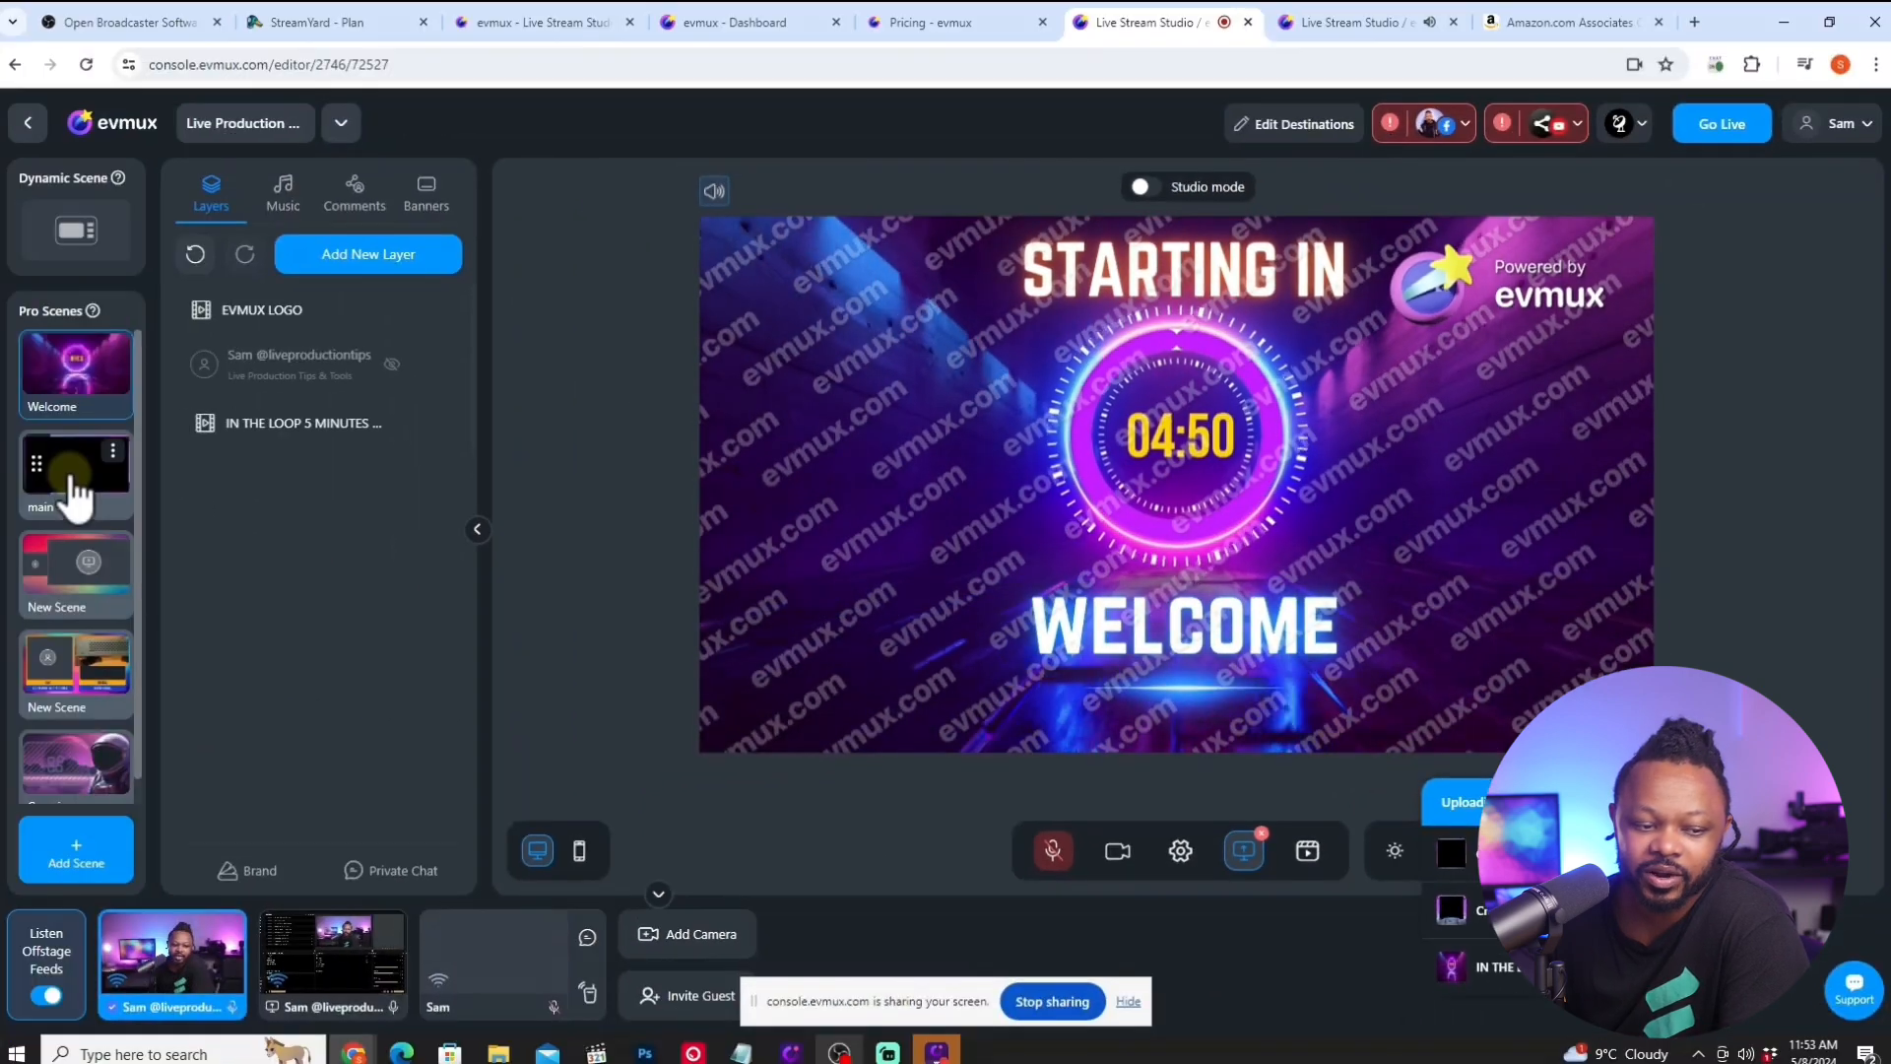
click(74, 486)
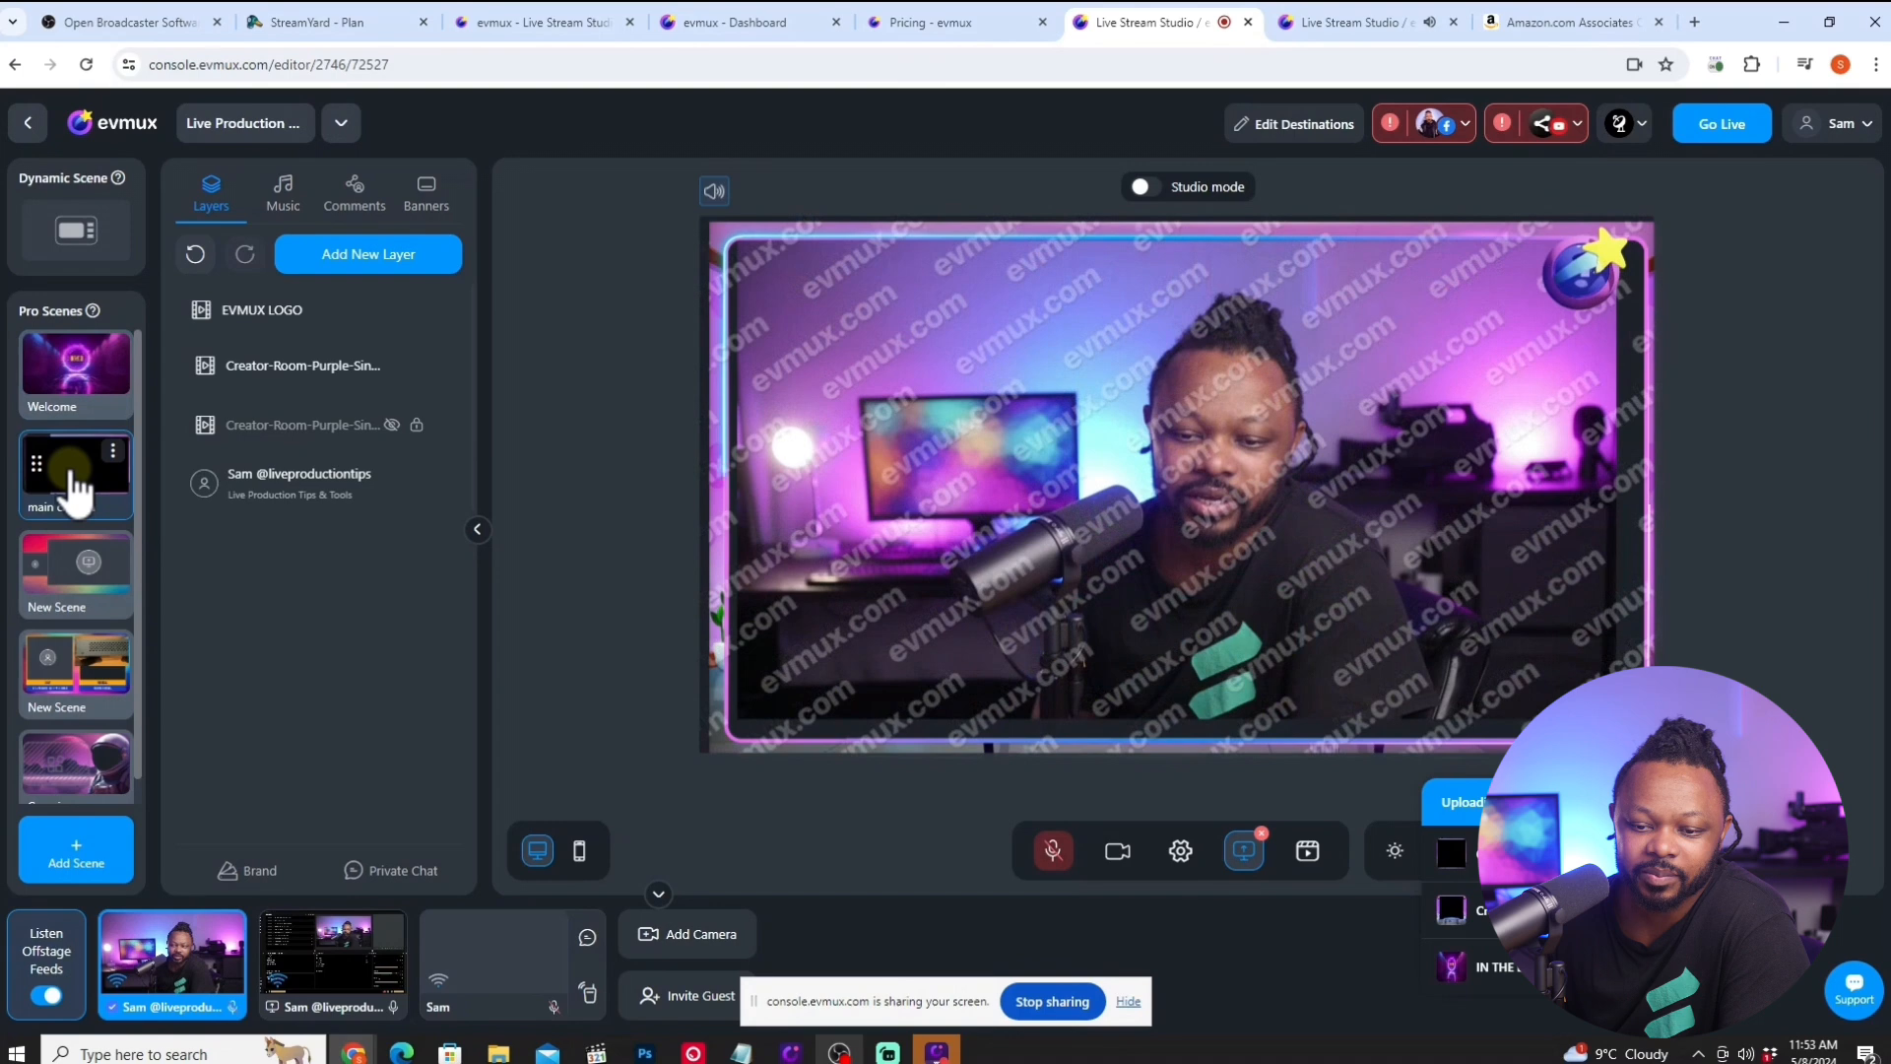
click(86, 591)
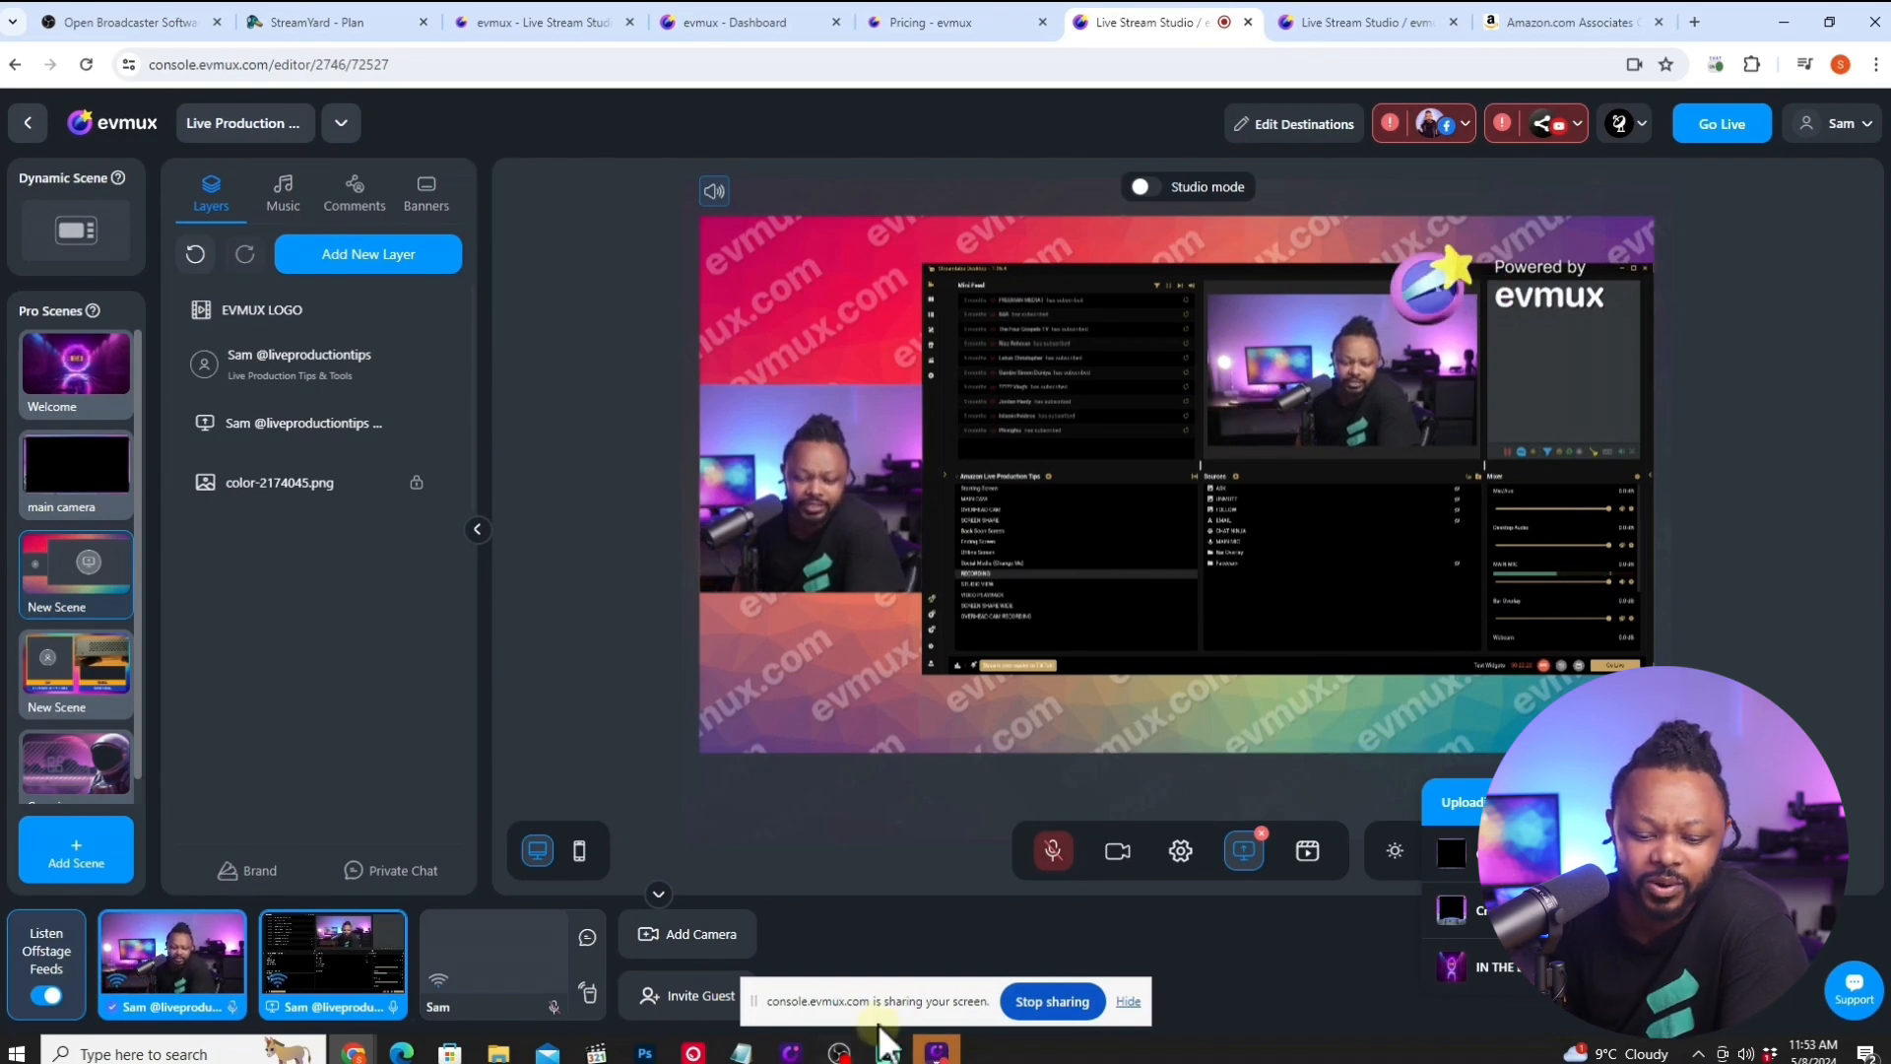
Switch to OBS, review its MEDIA PLAYBACK and BE RIGHT BACK scenes, and return to evmux.
click(839, 1052)
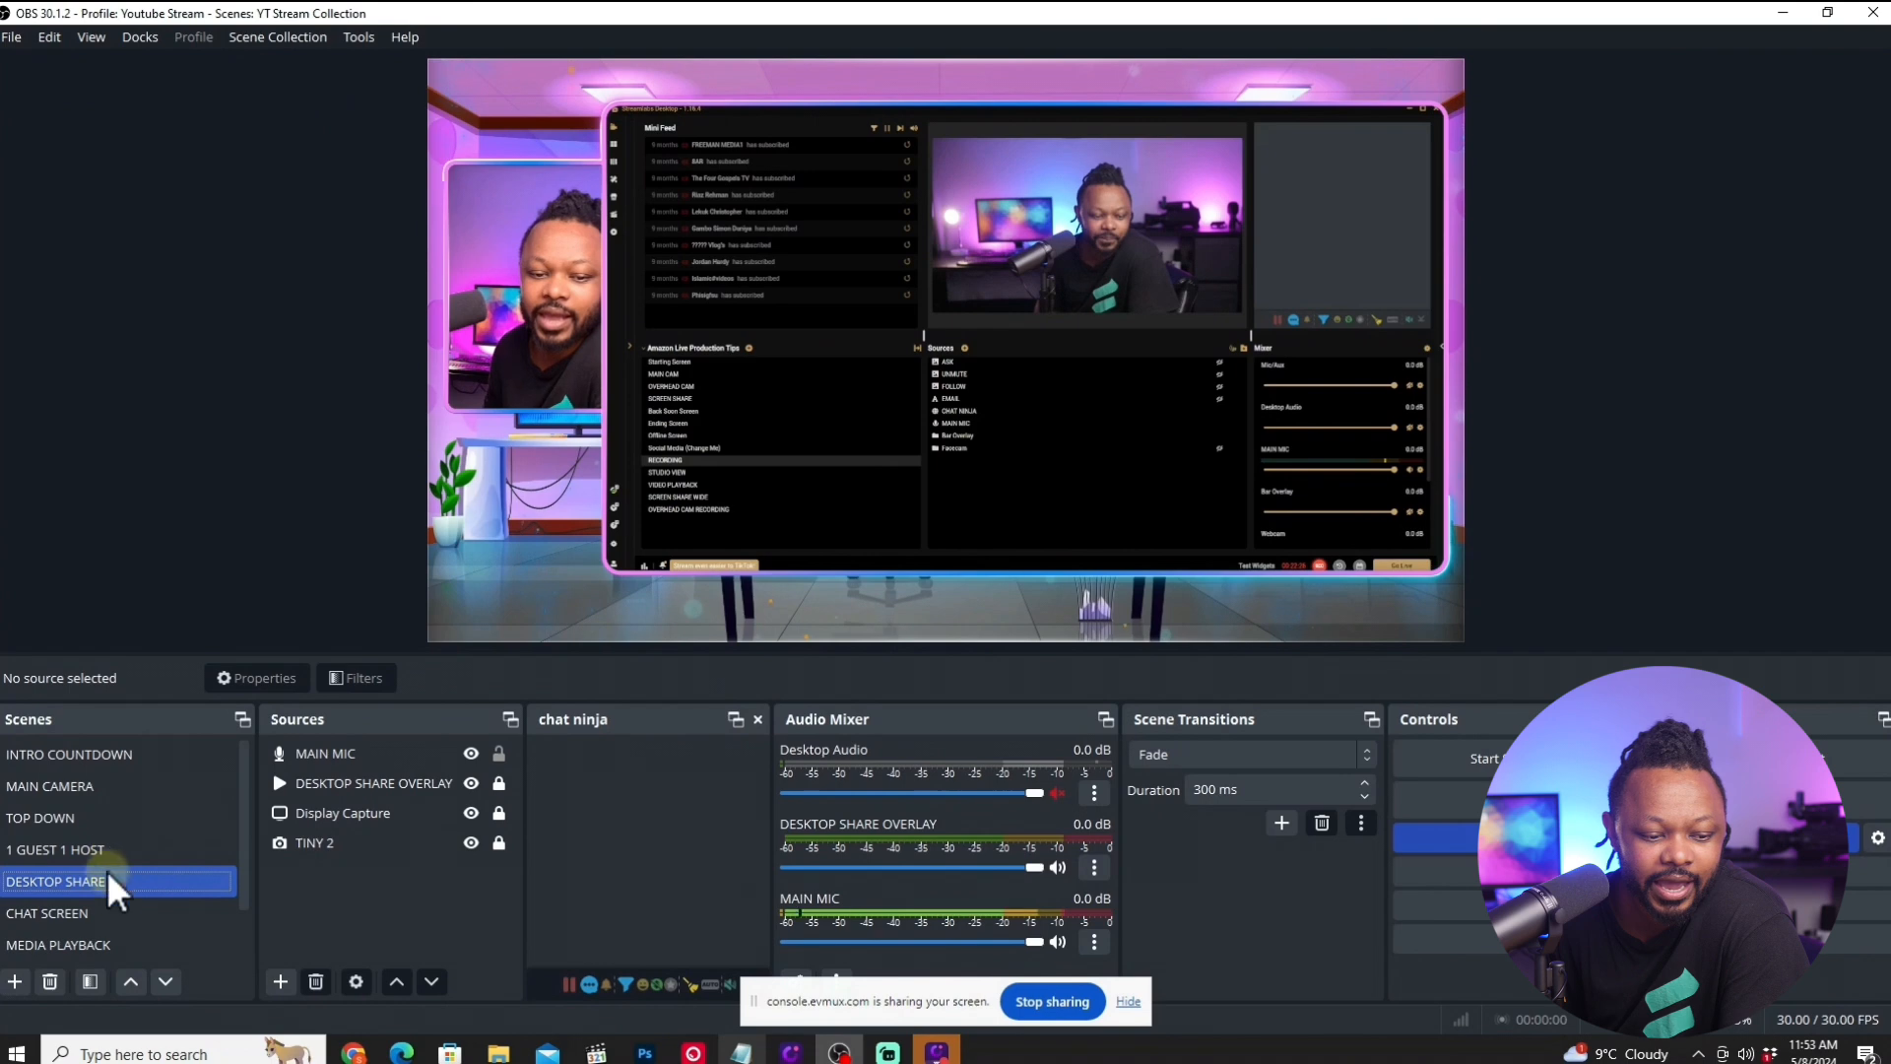
click(133, 933)
scroll(239, 836, down, 2)
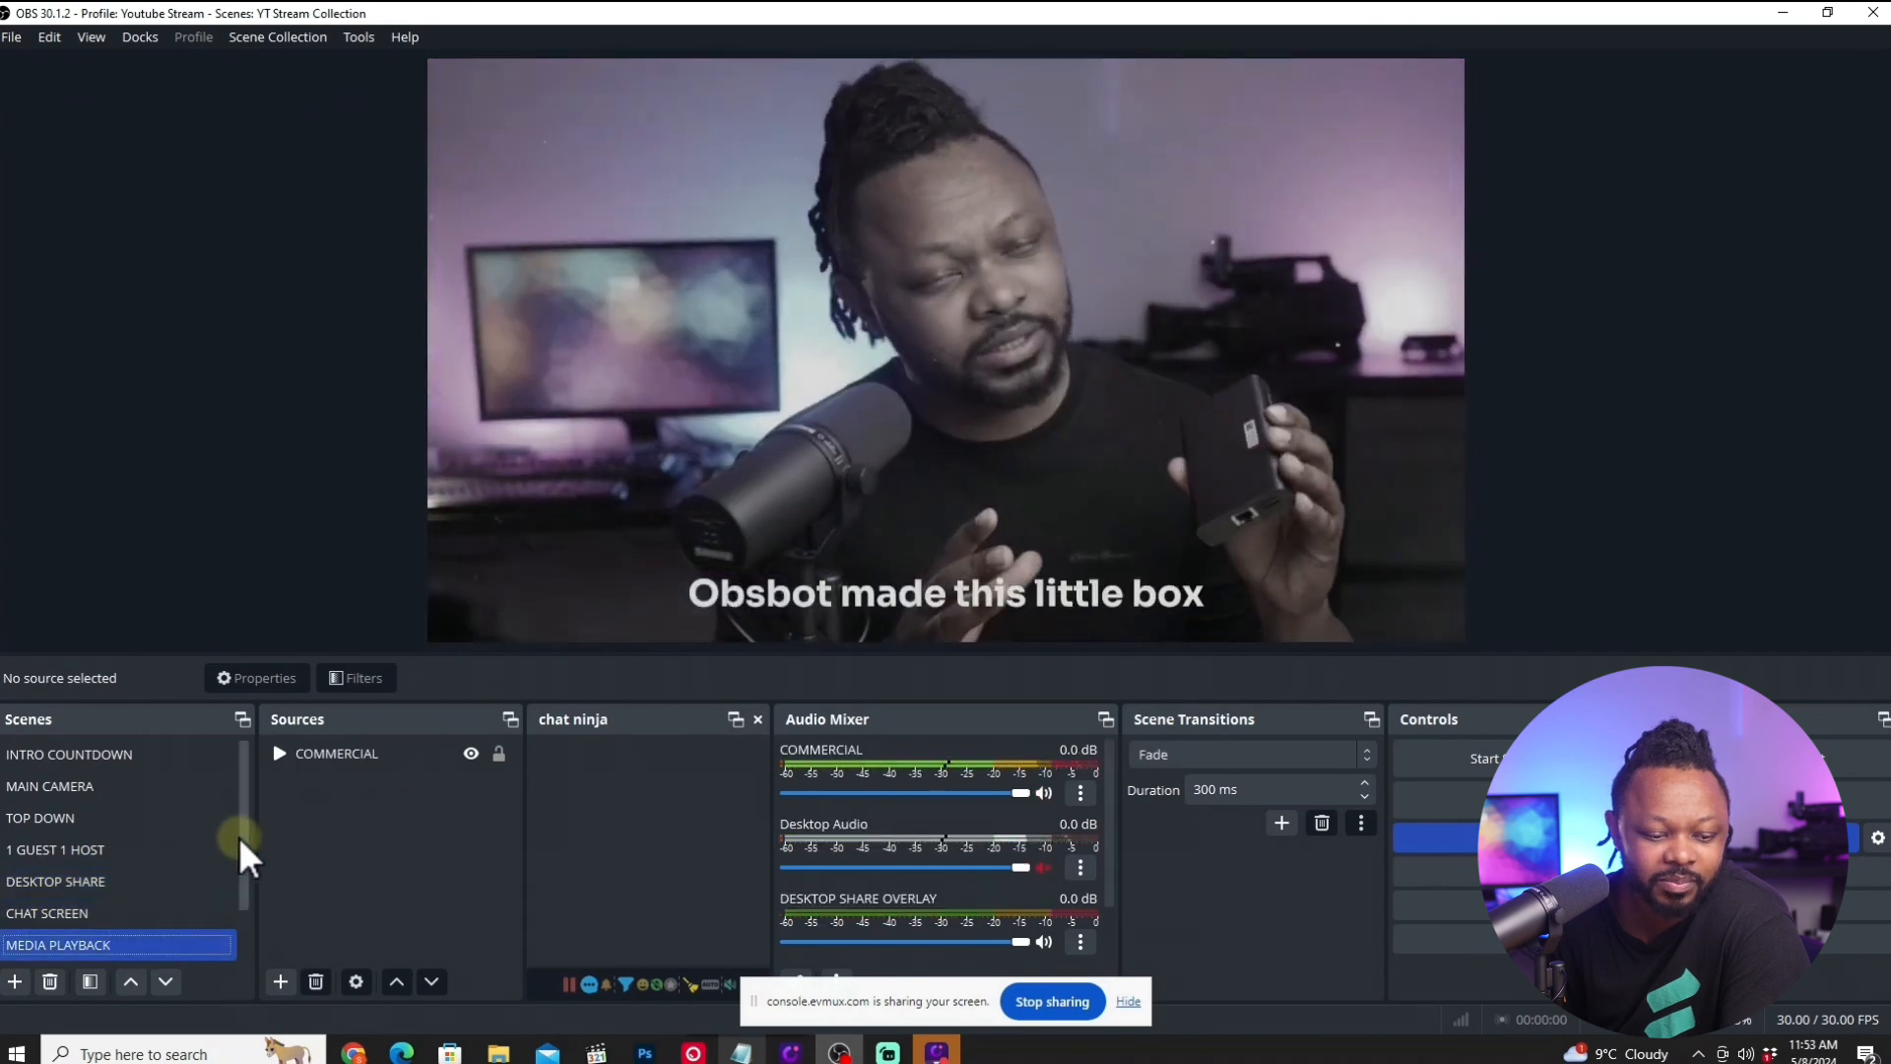
click(117, 913)
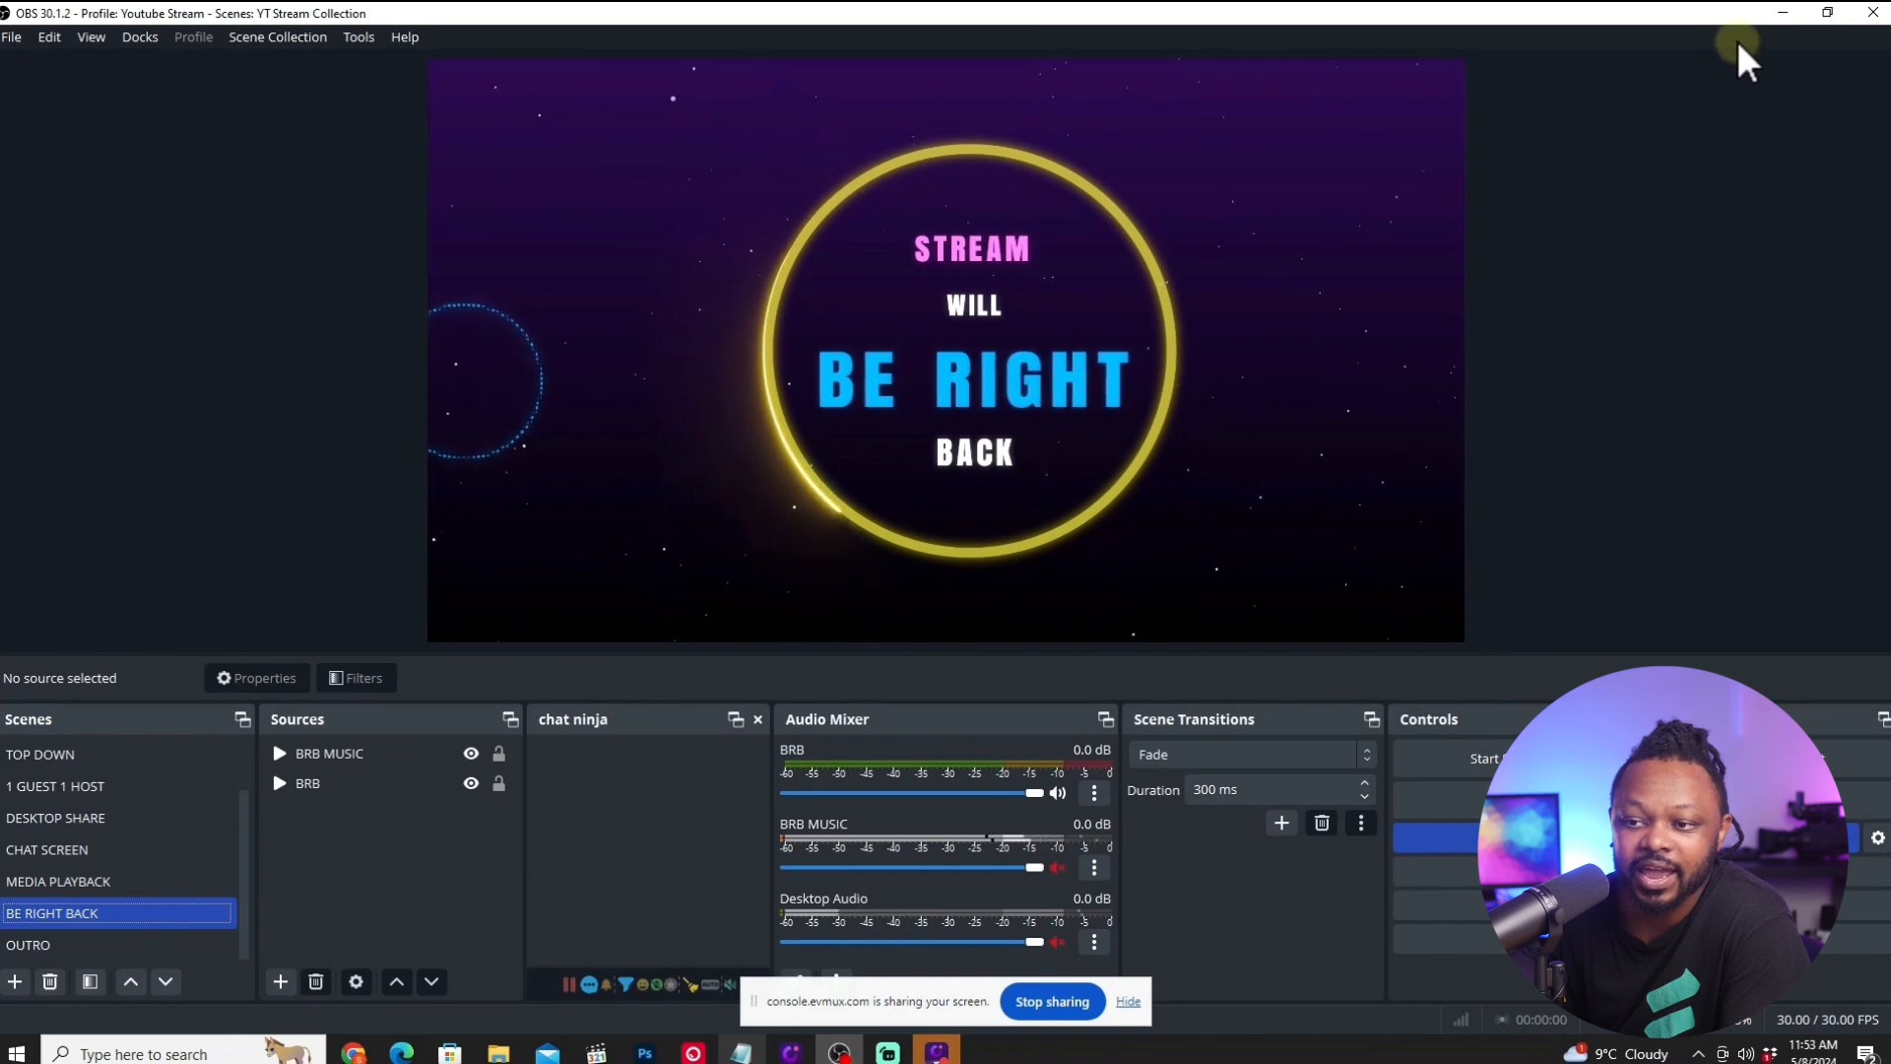
click(1781, 14)
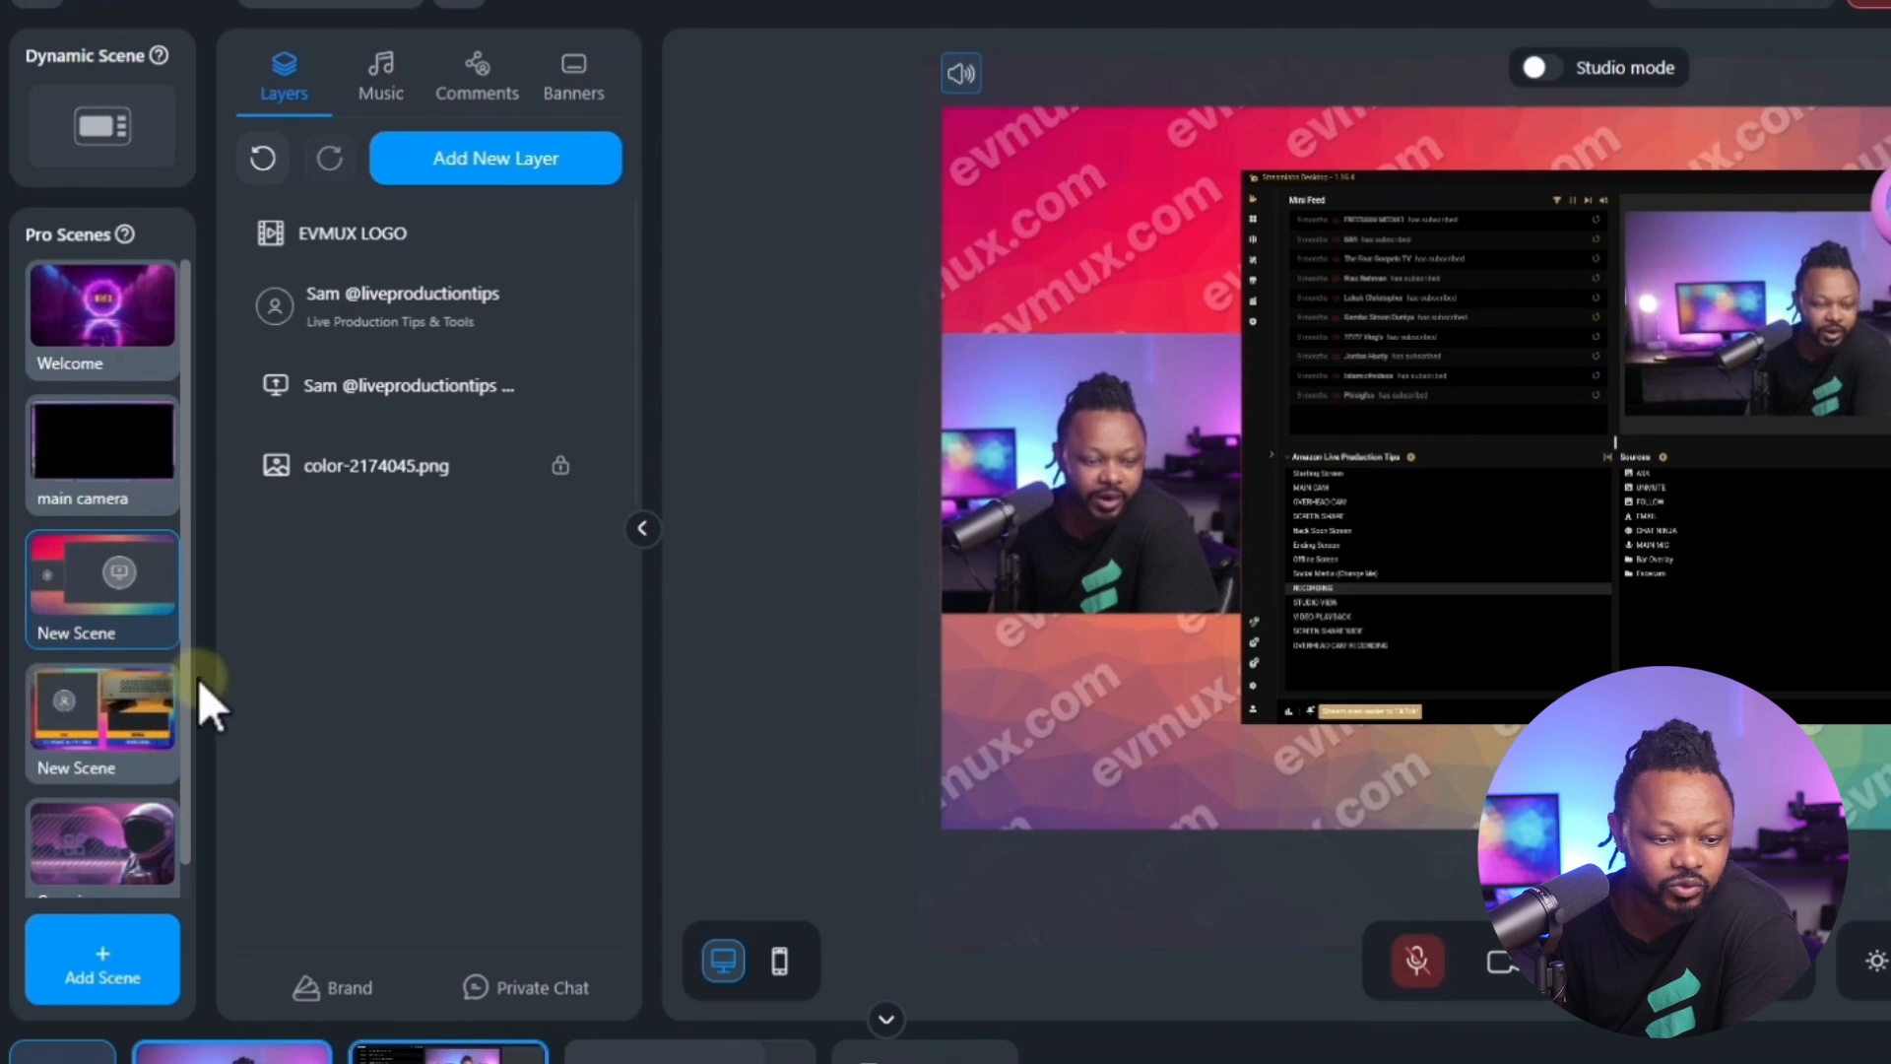
Create a new Pro scene from the Empty scene (default) template.
scroll(186, 678, down, 1)
click(517, 172)
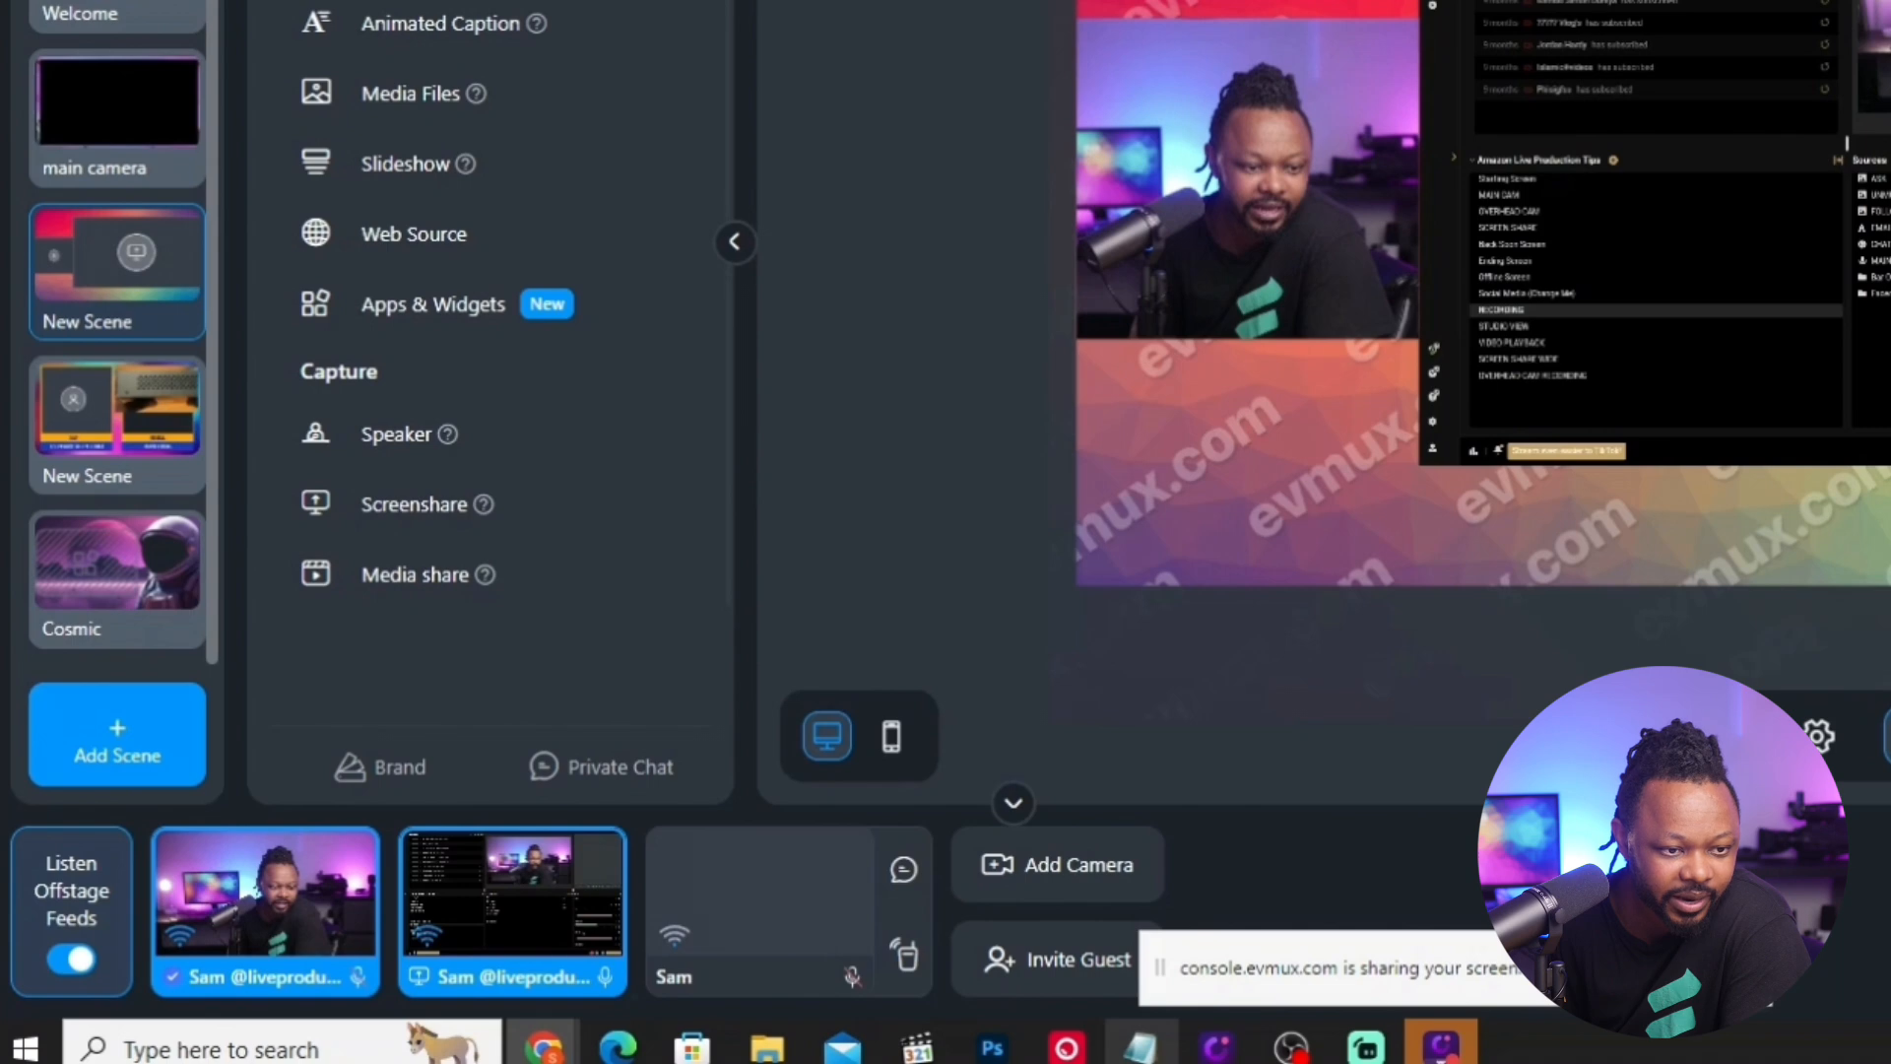
click(80, 975)
click(443, 281)
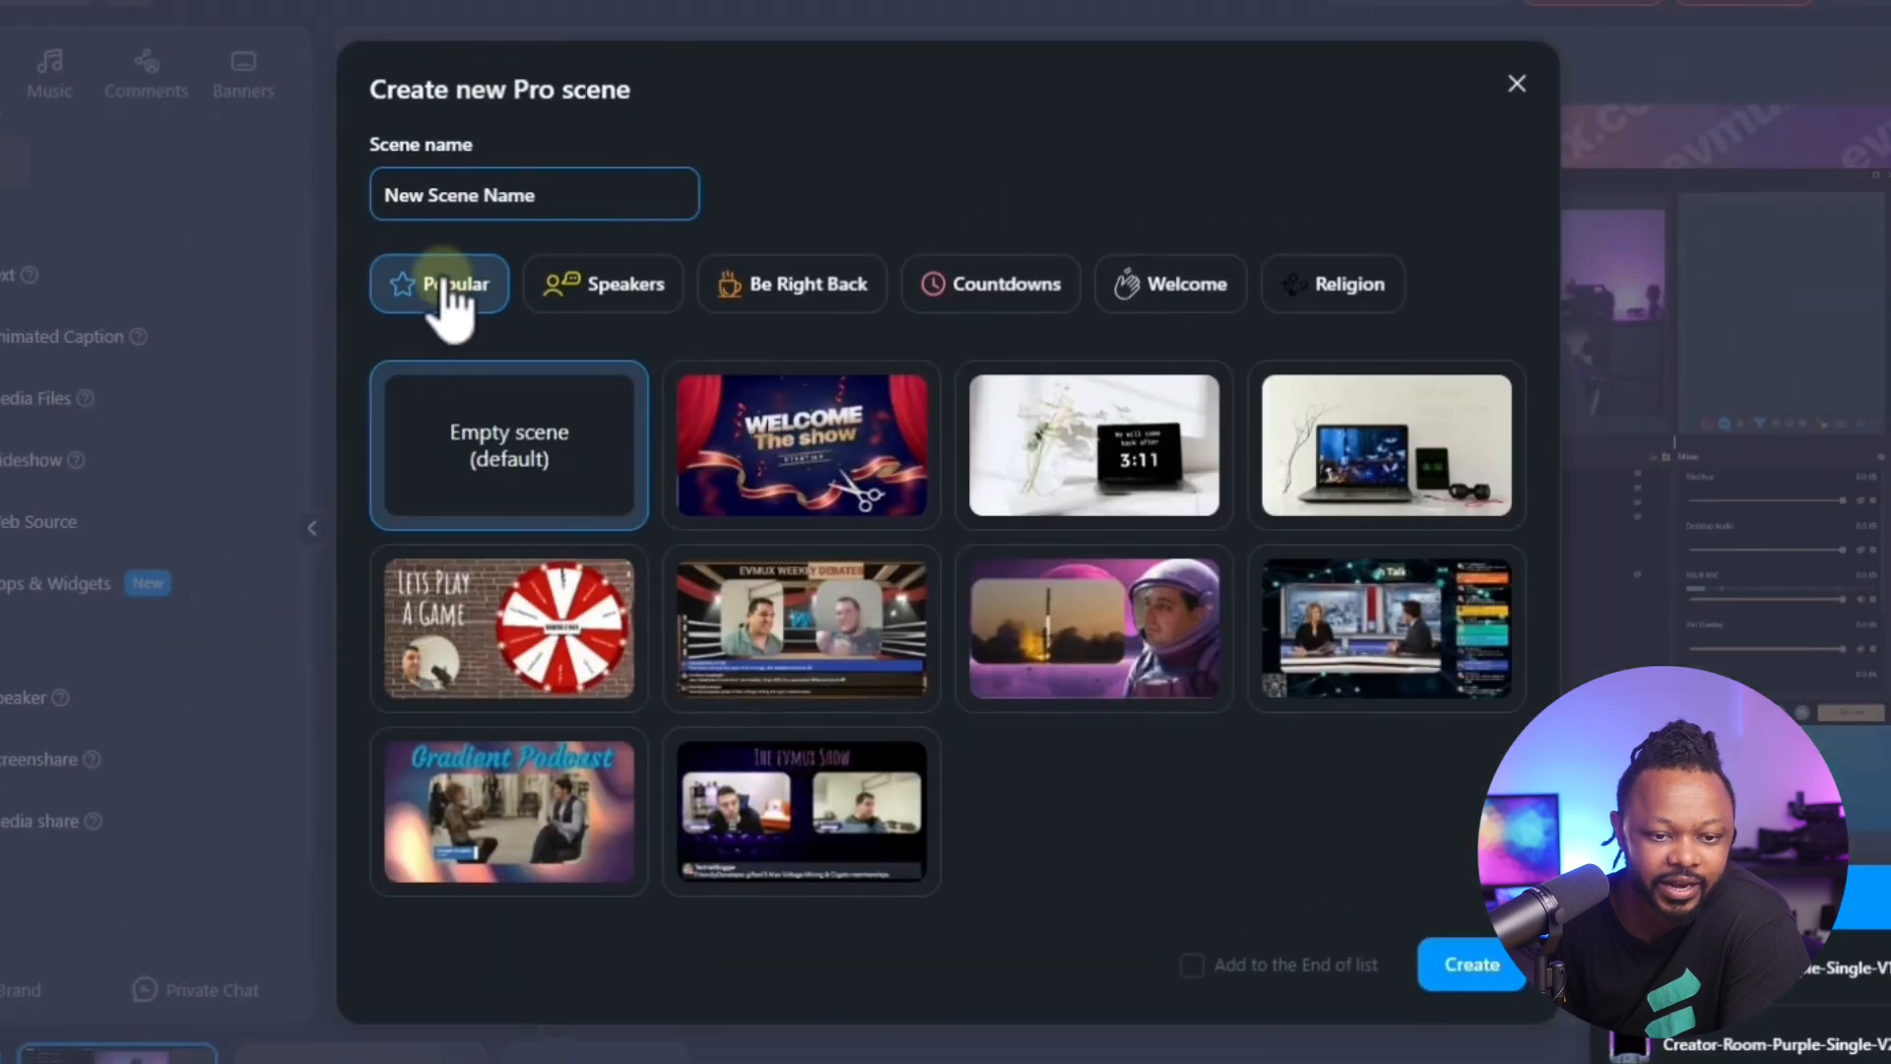
click(528, 410)
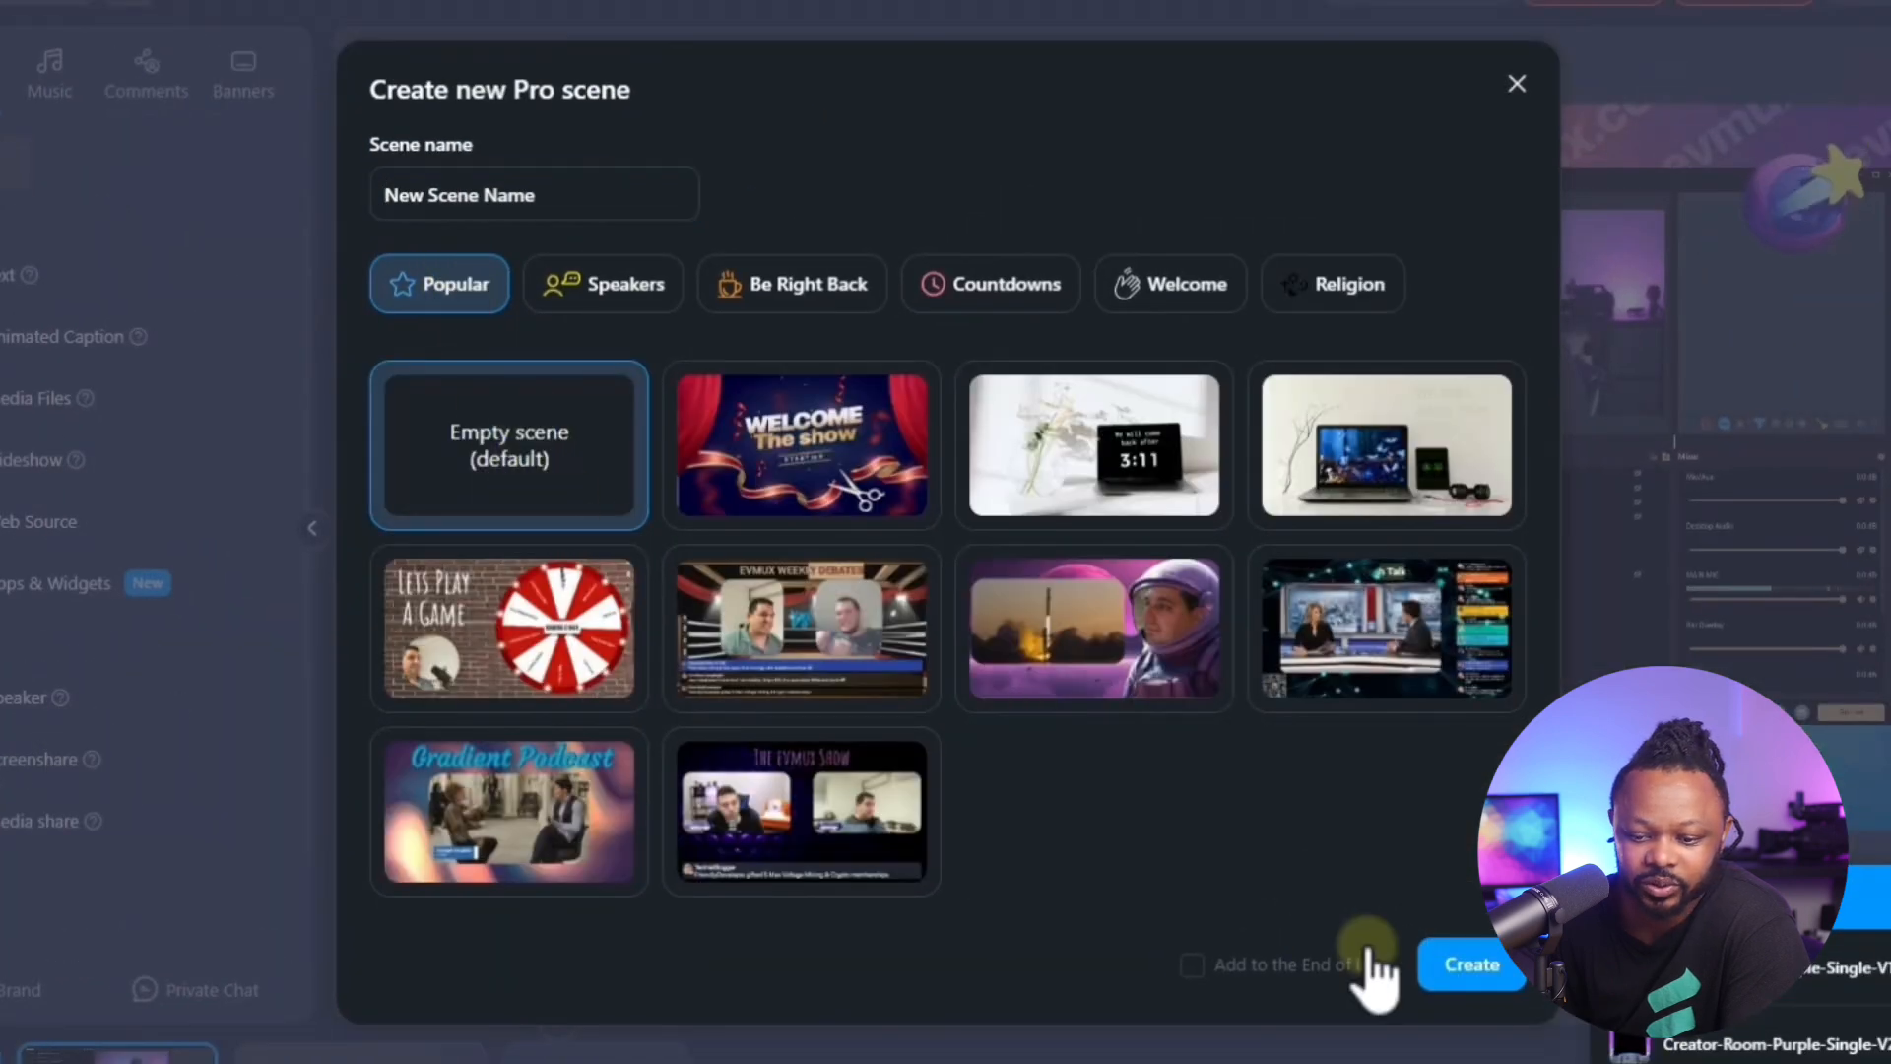
click(1477, 967)
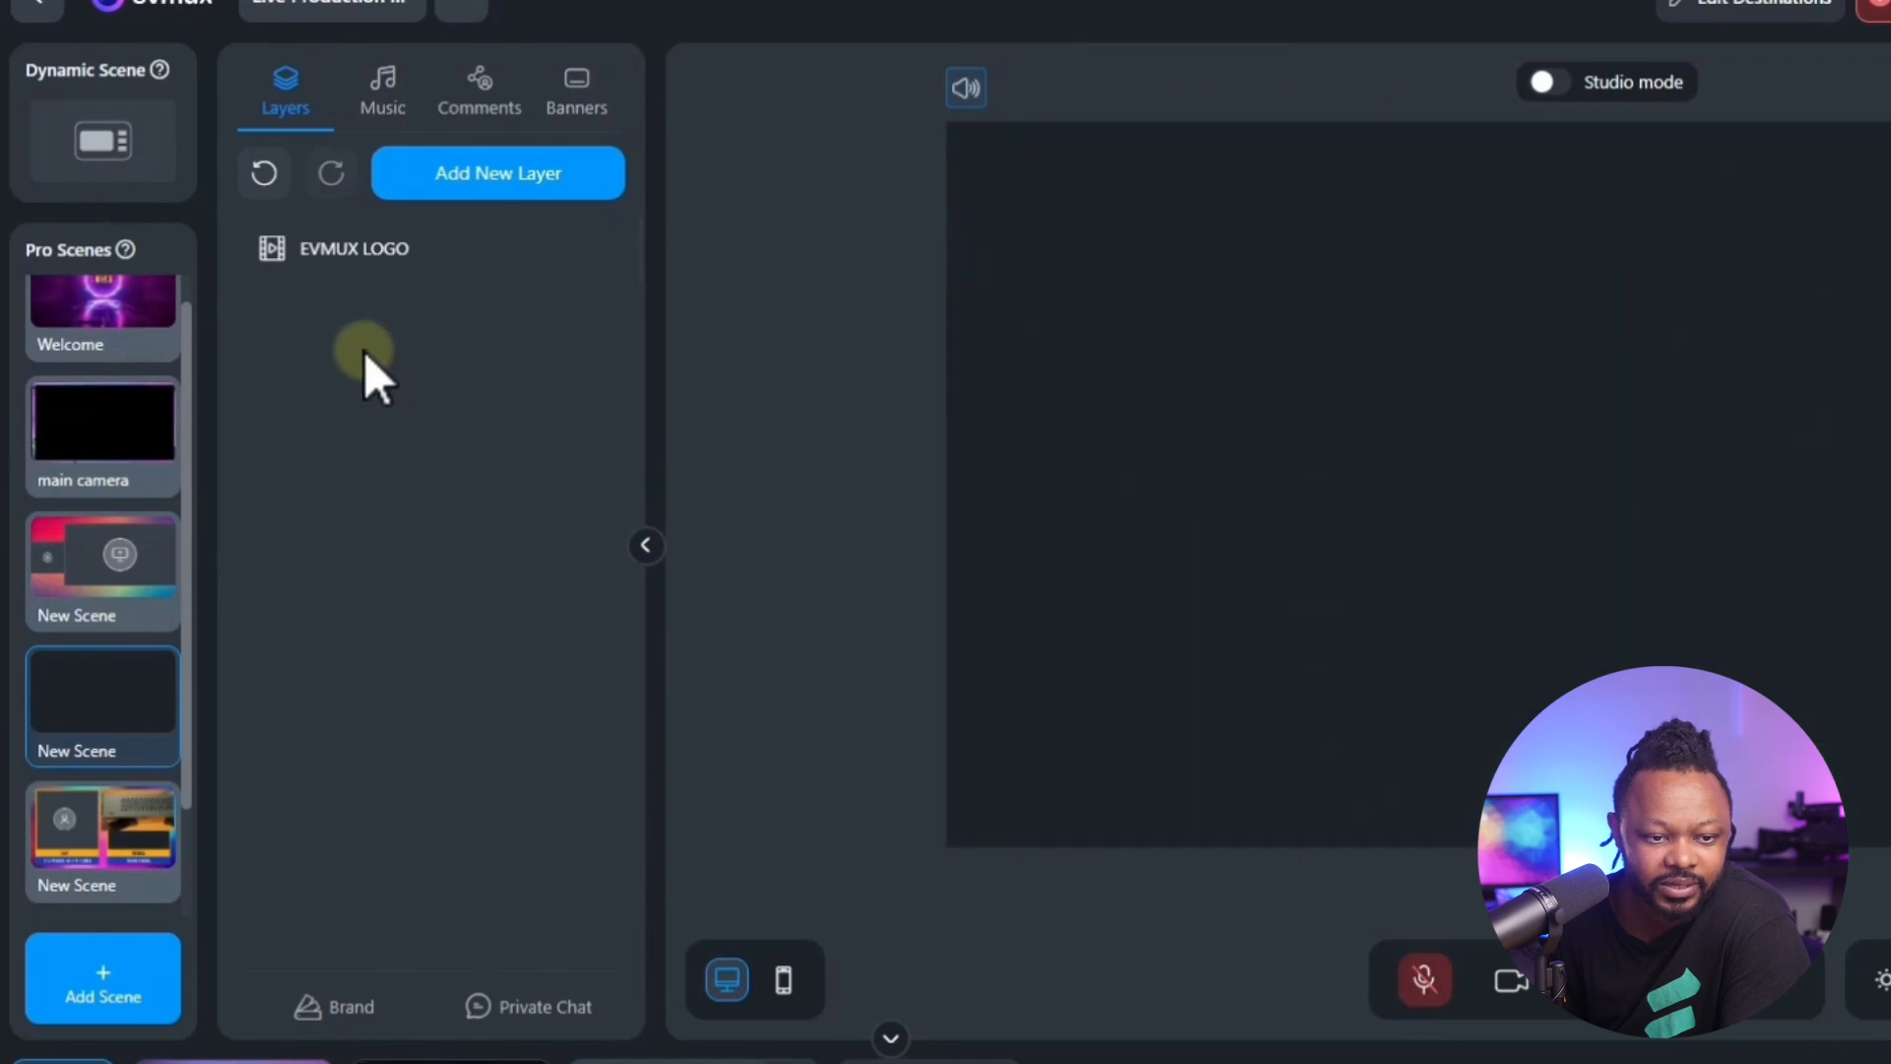
Add the uploaded video MOKERLINK POE SWITCH review.mp4 to the new scene as a media file layer.
click(498, 188)
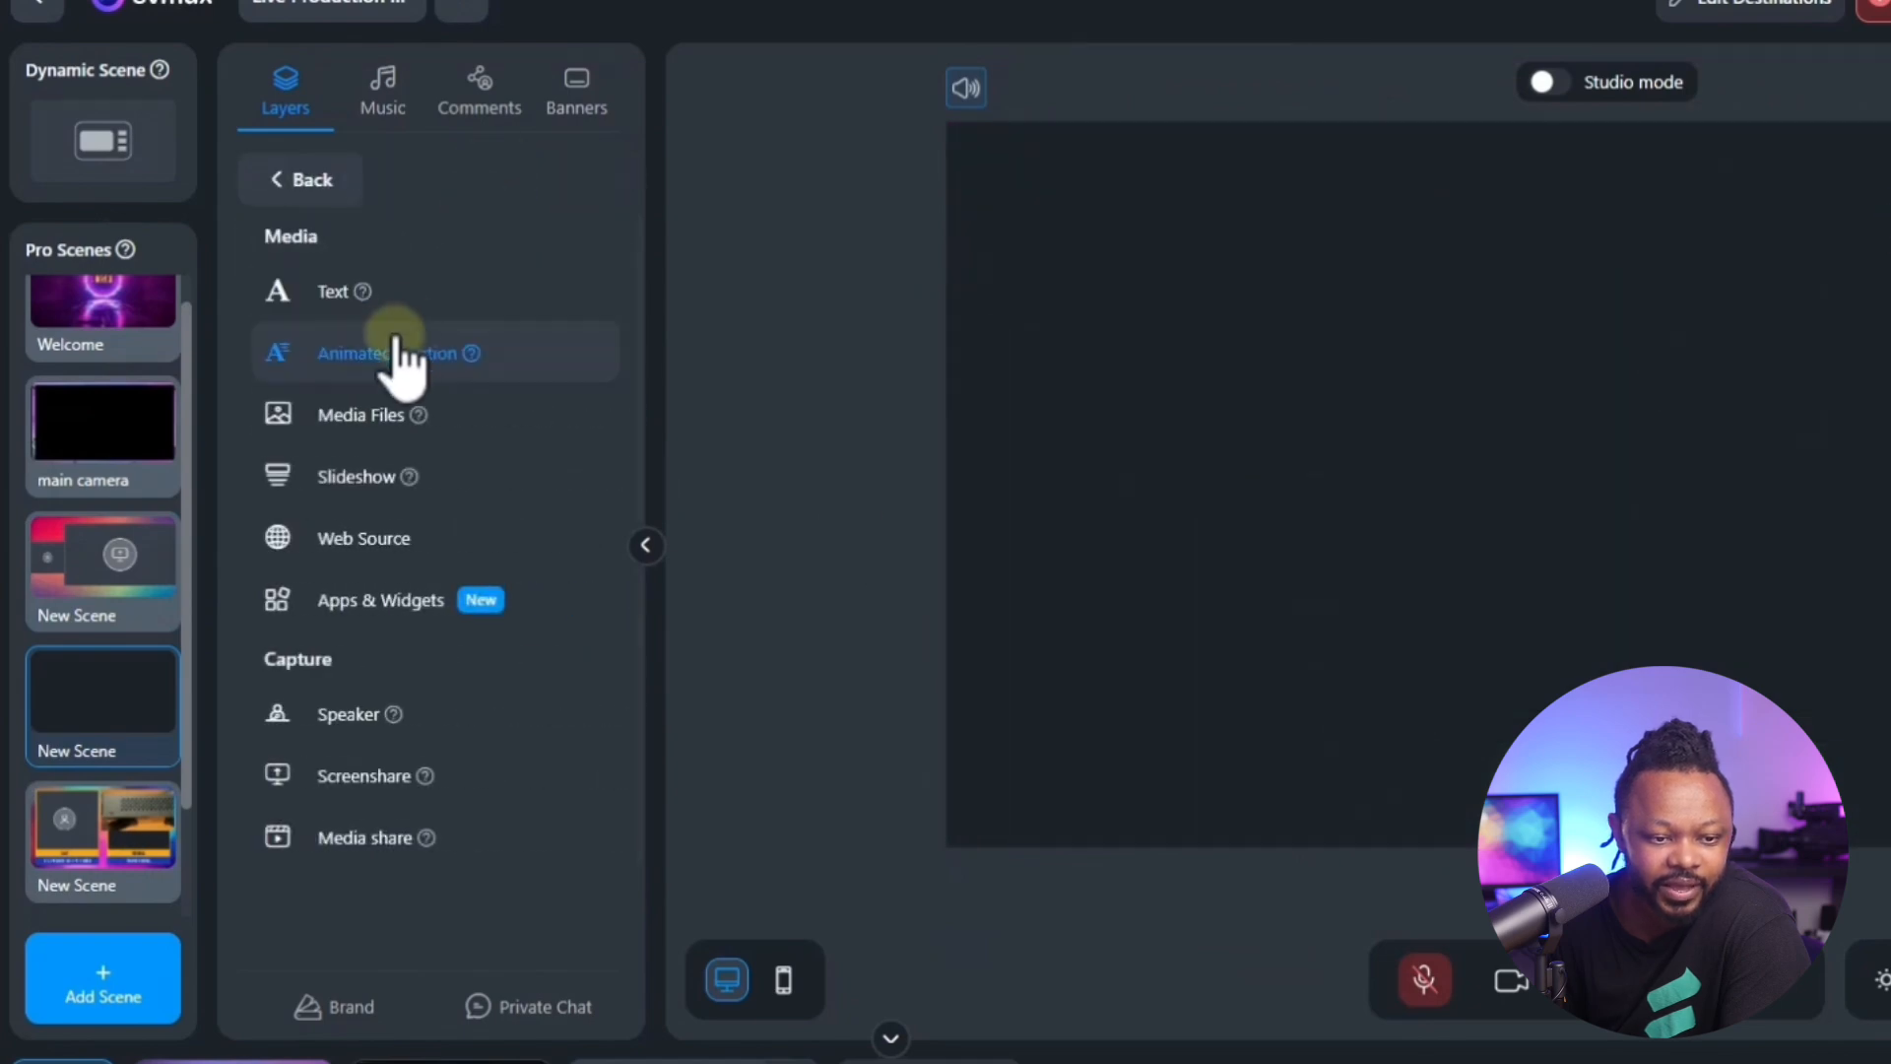
click(387, 434)
mouse_move(543, 679)
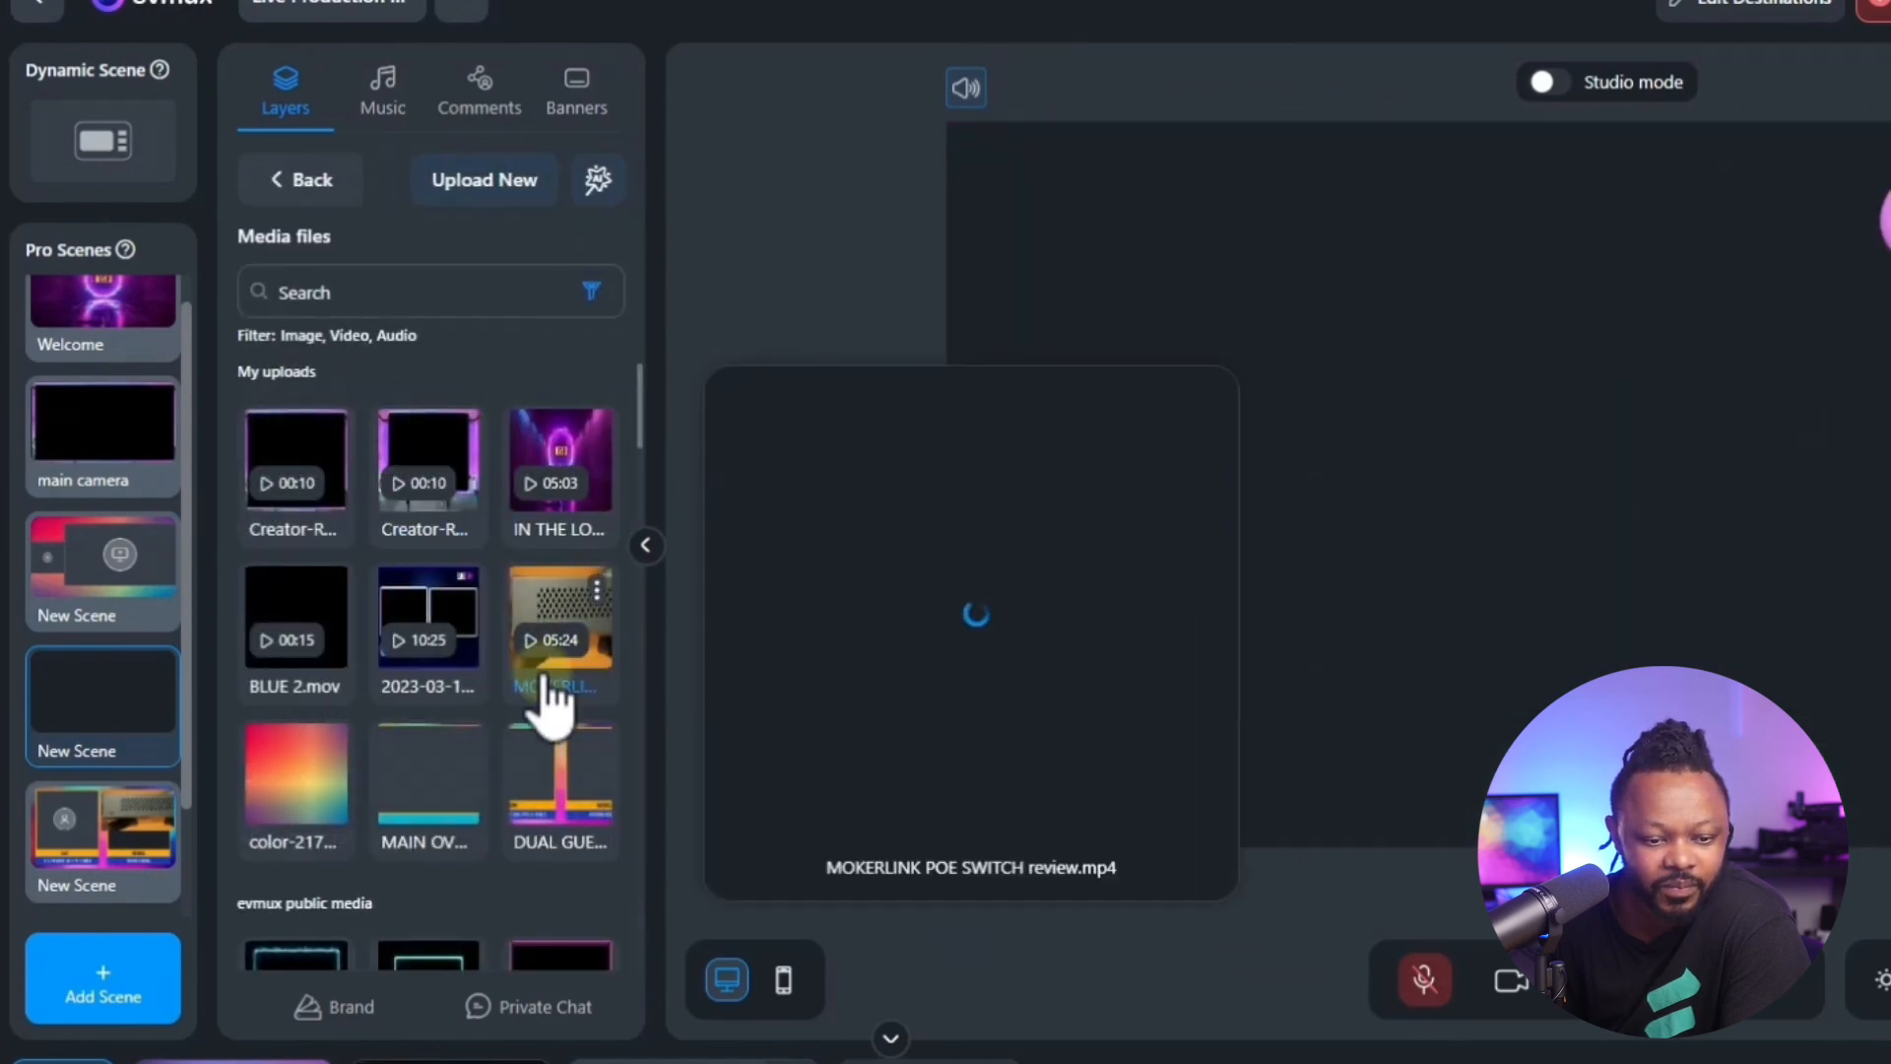
click(537, 640)
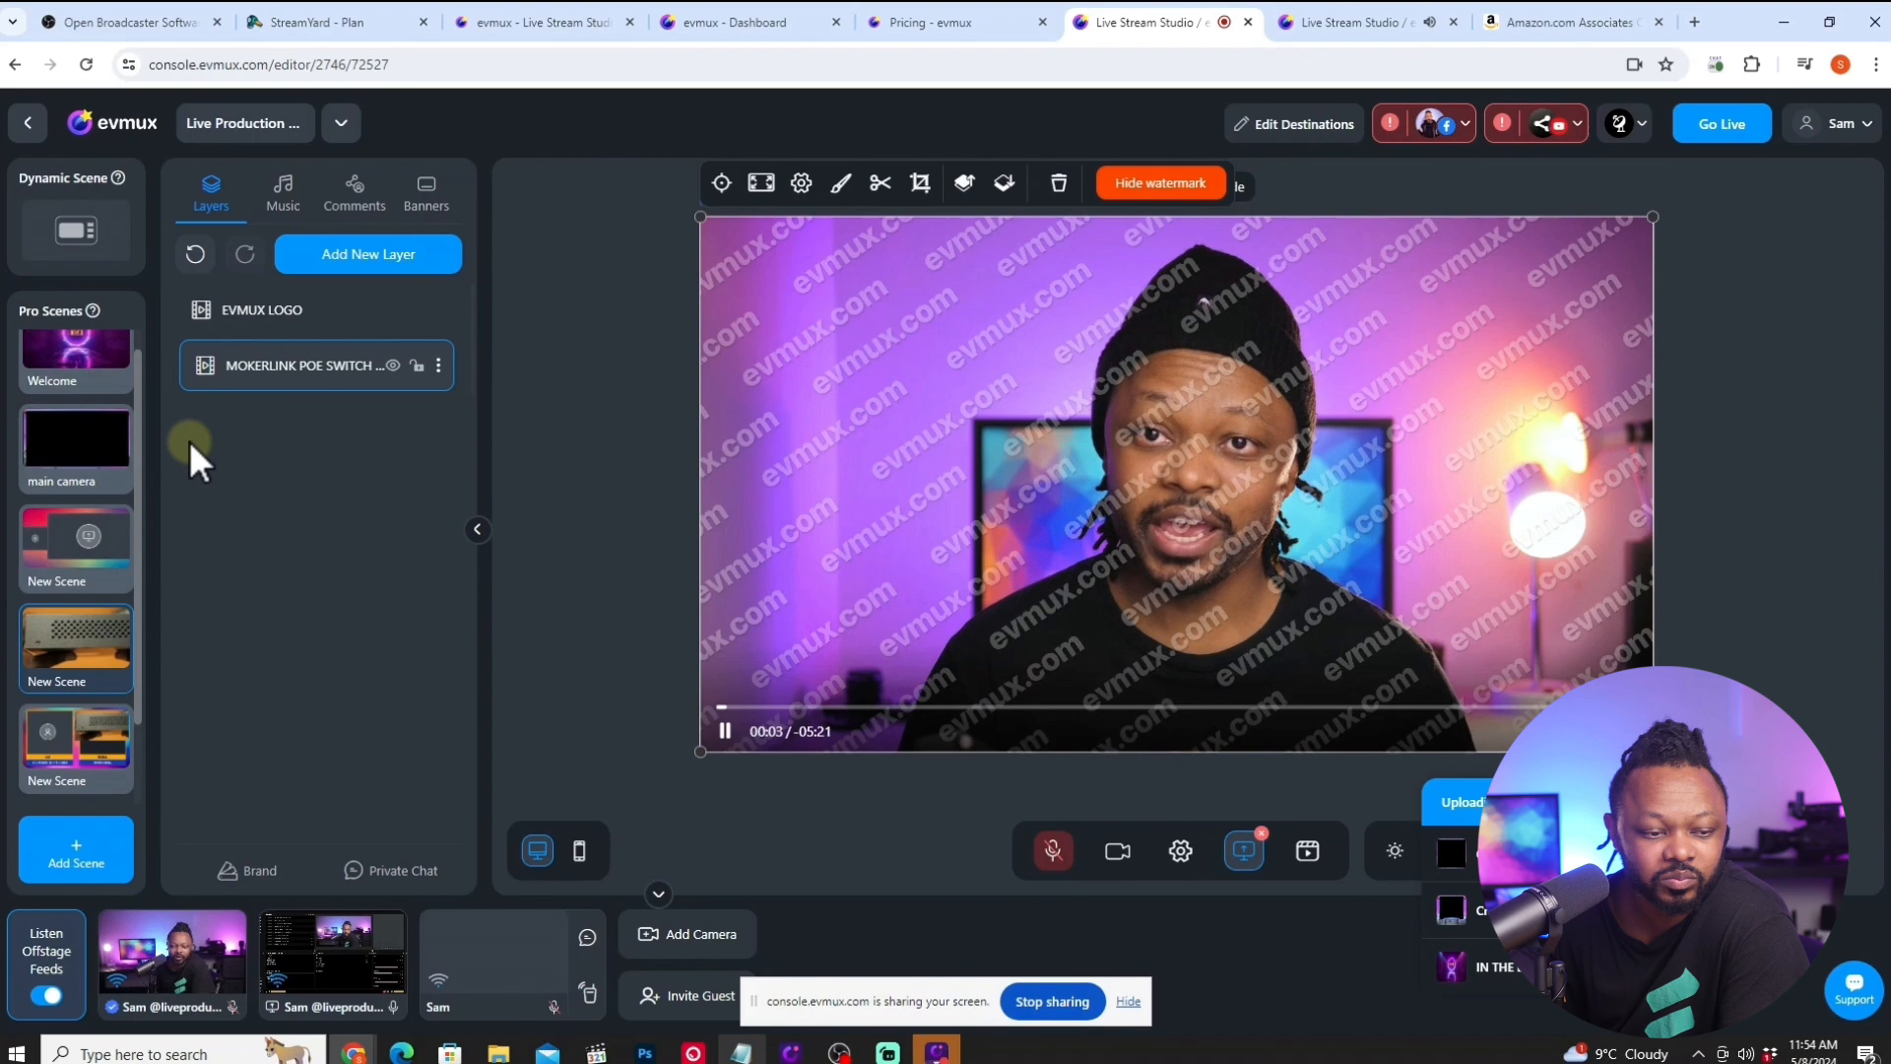
Switch through the Welcome, main camera, screen share and MOKERLINK video scenes in order, and pause the video's playback.
click(77, 375)
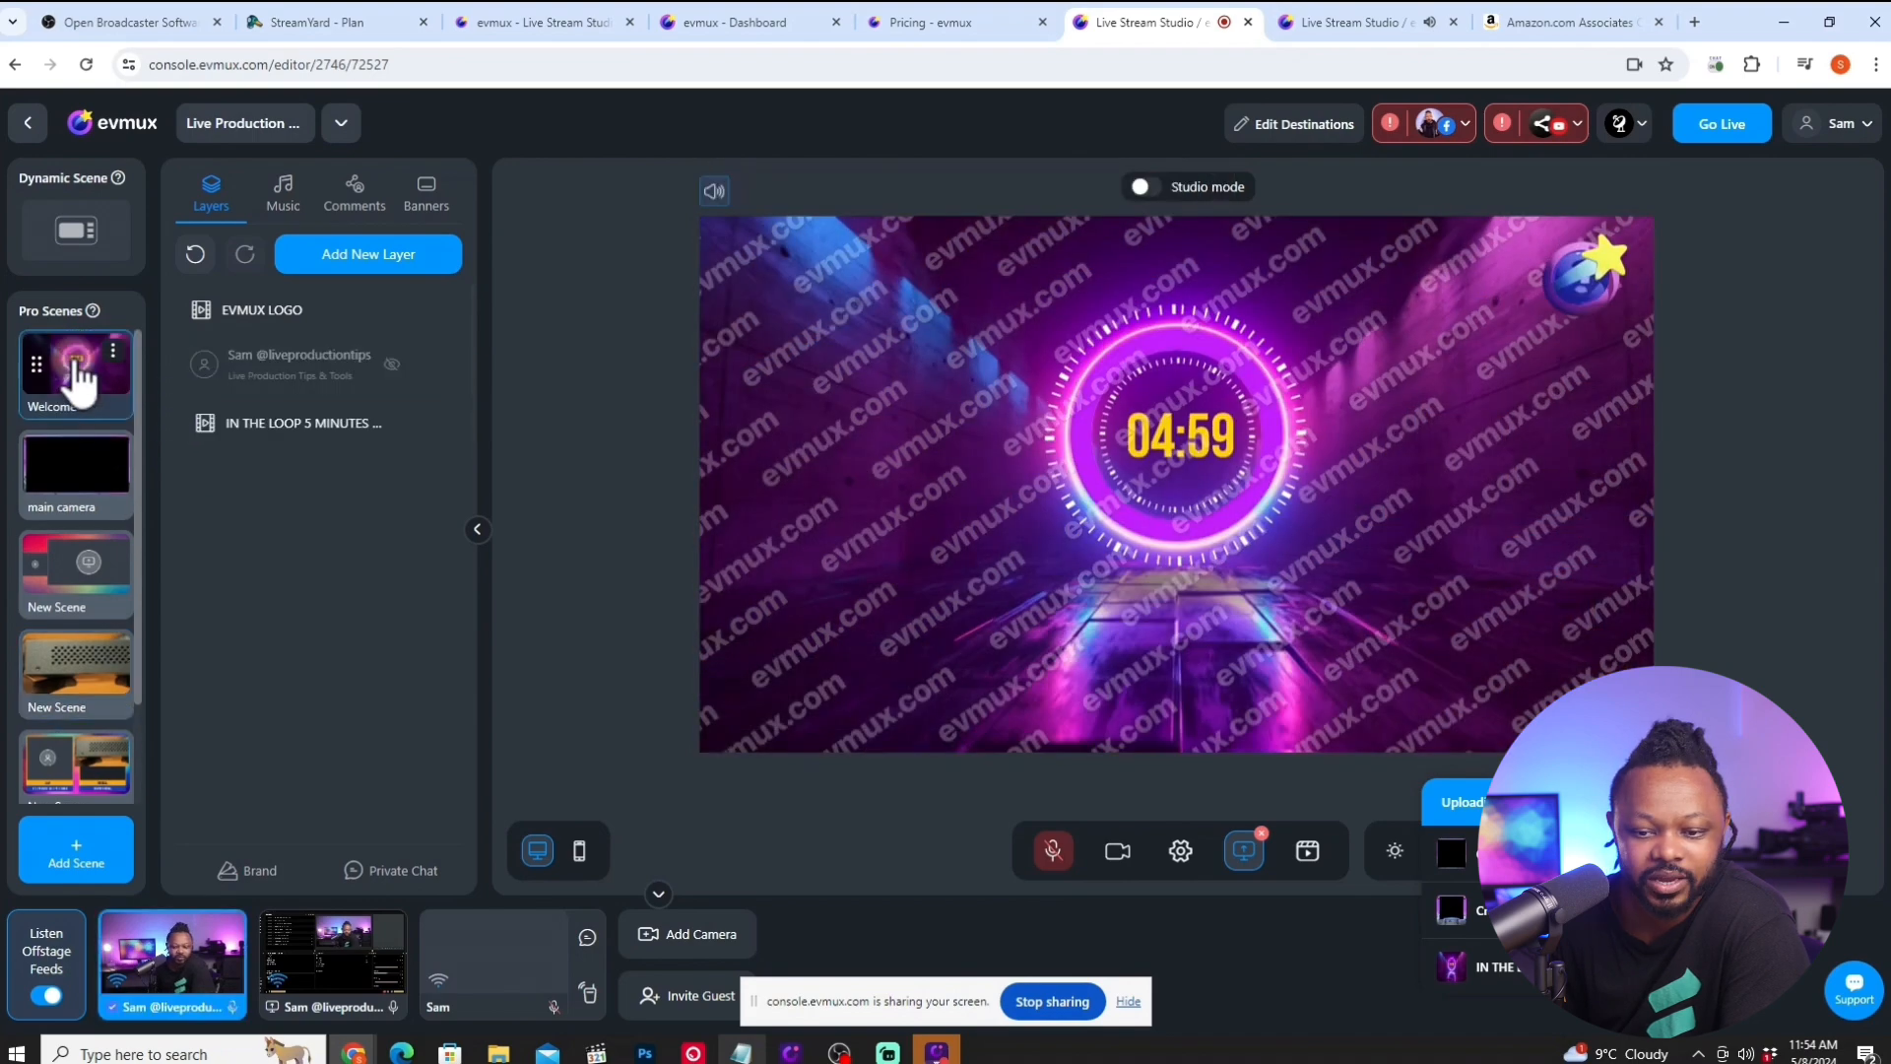
click(87, 487)
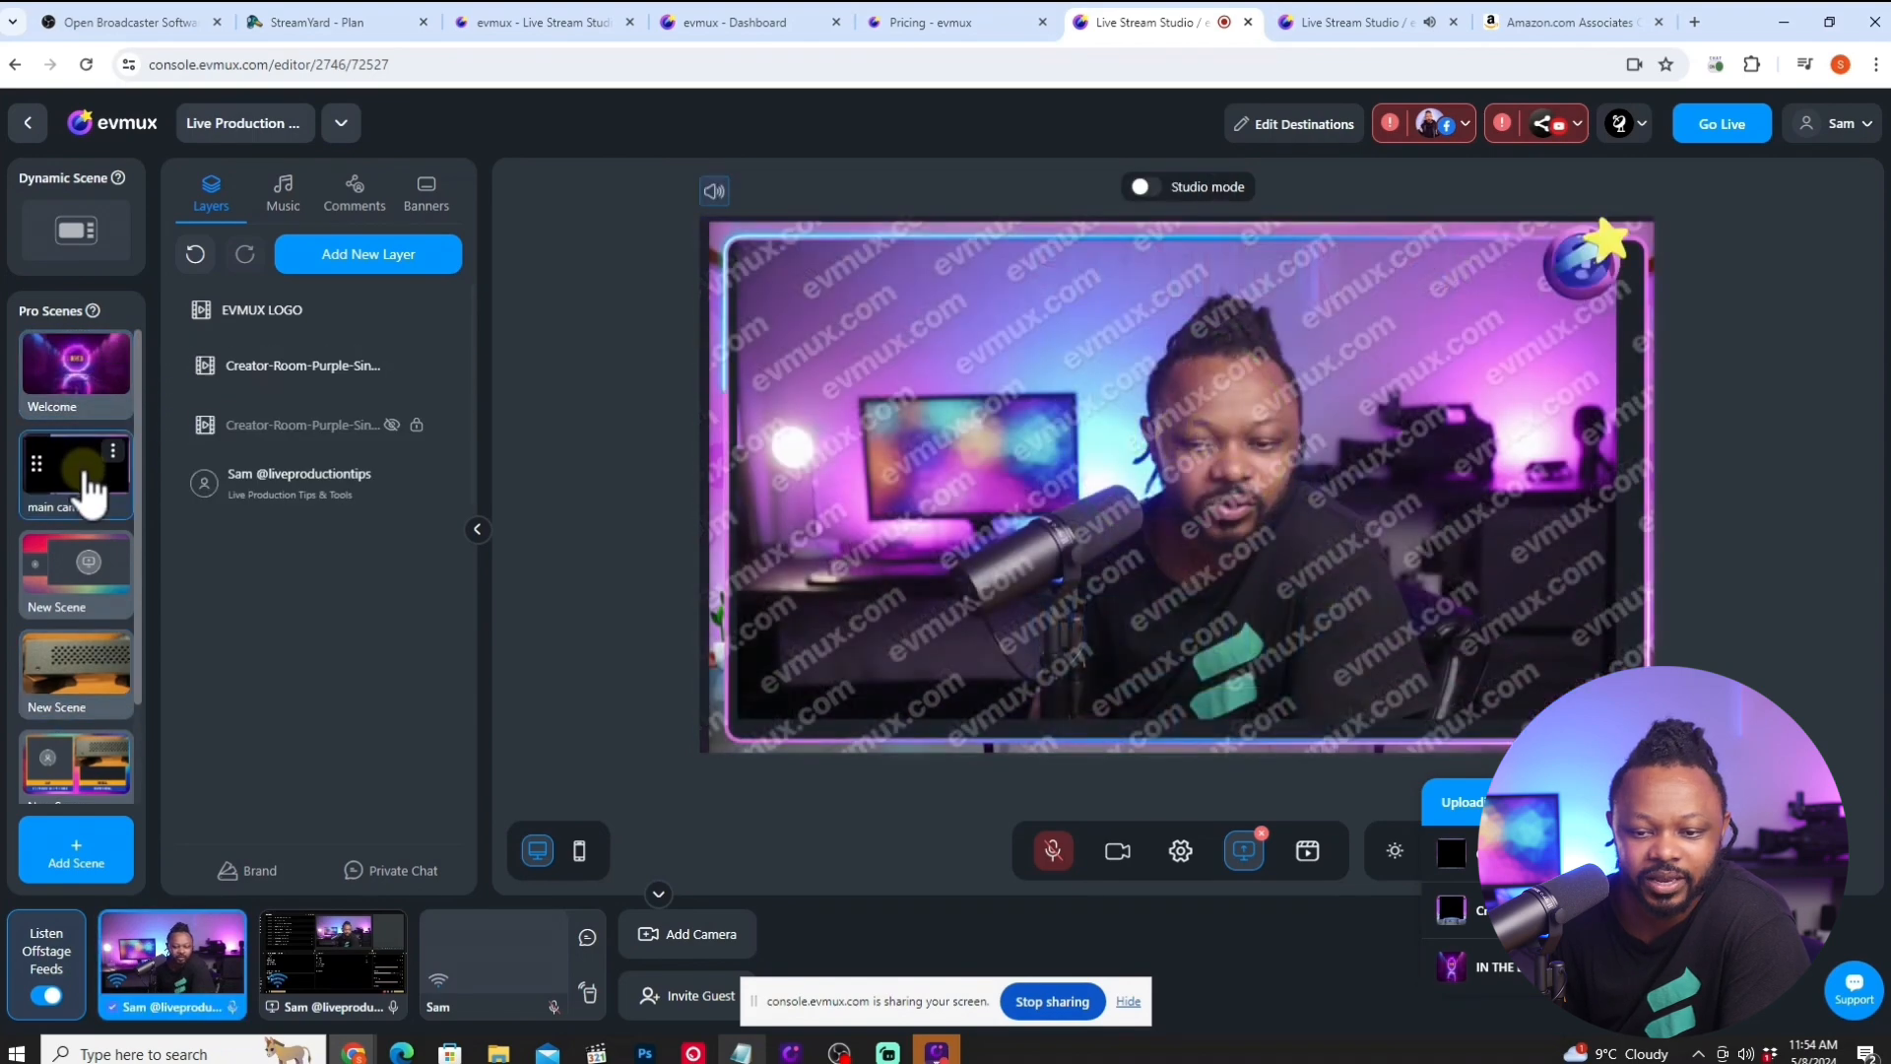
click(74, 602)
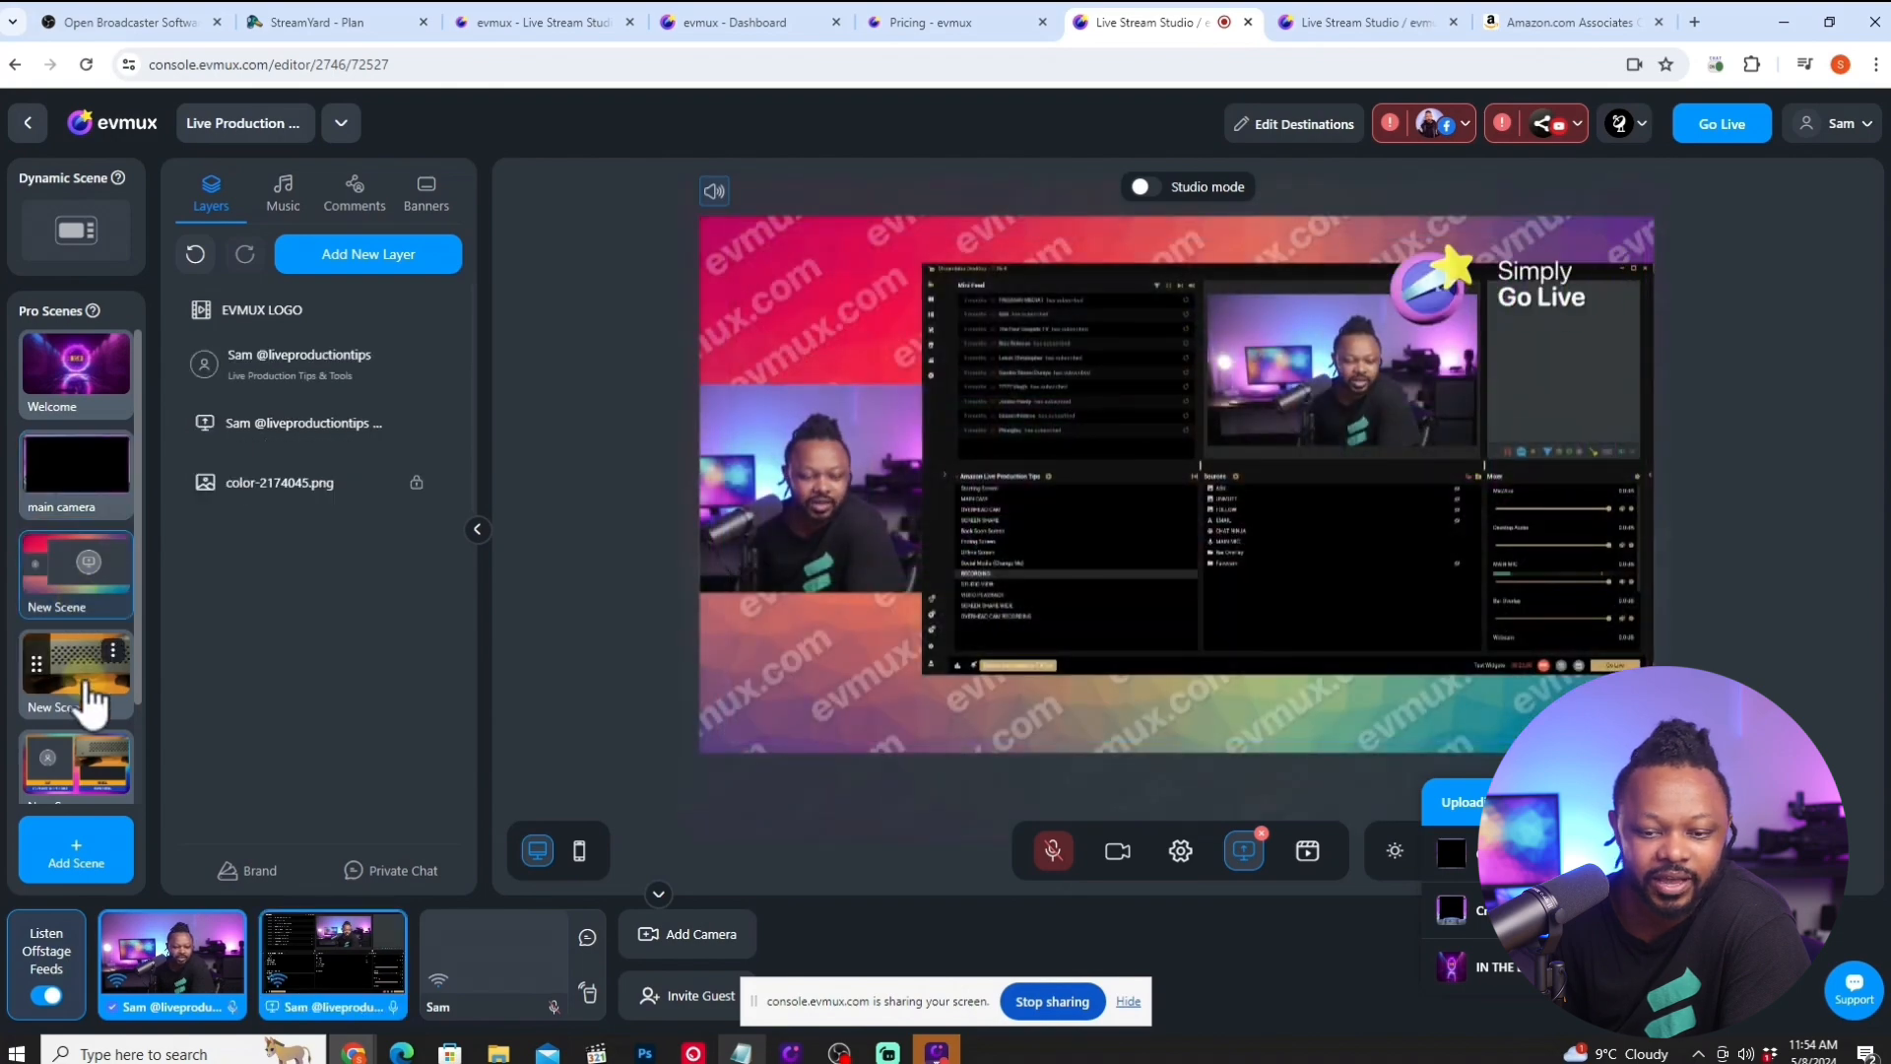
click(87, 697)
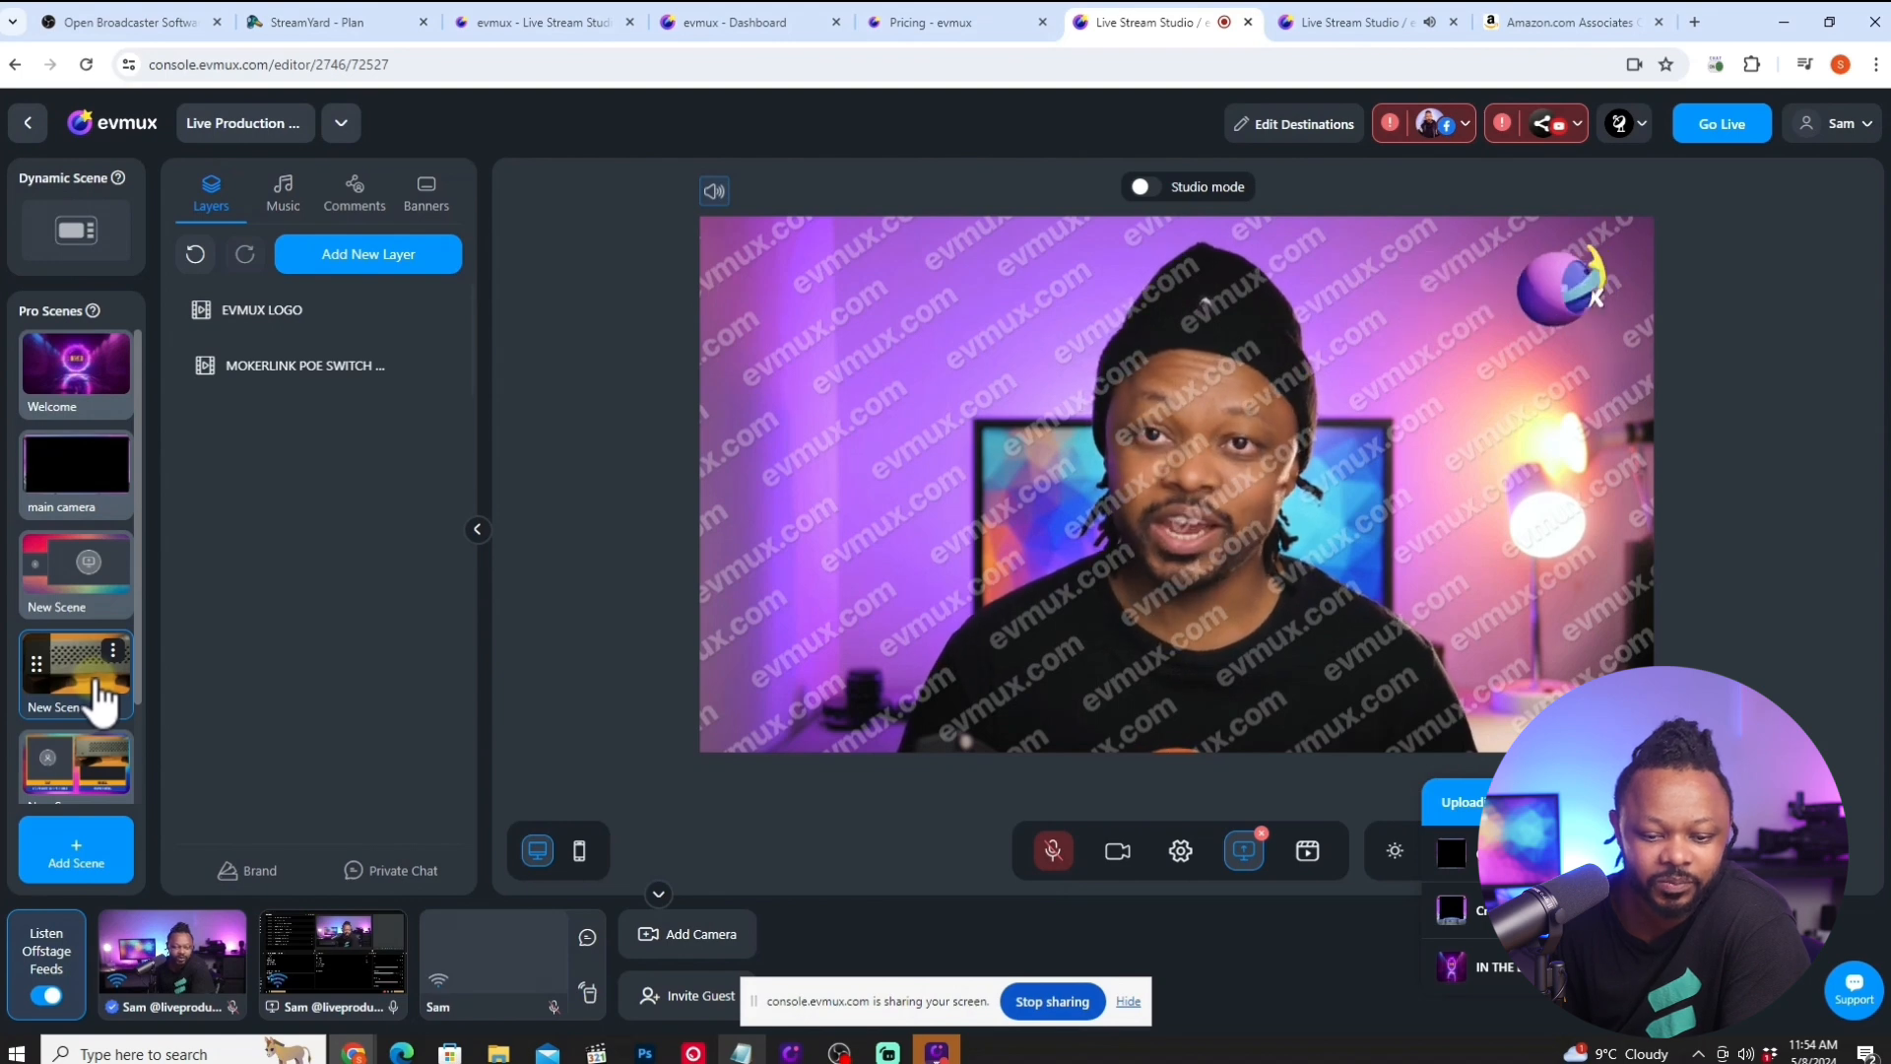
click(724, 731)
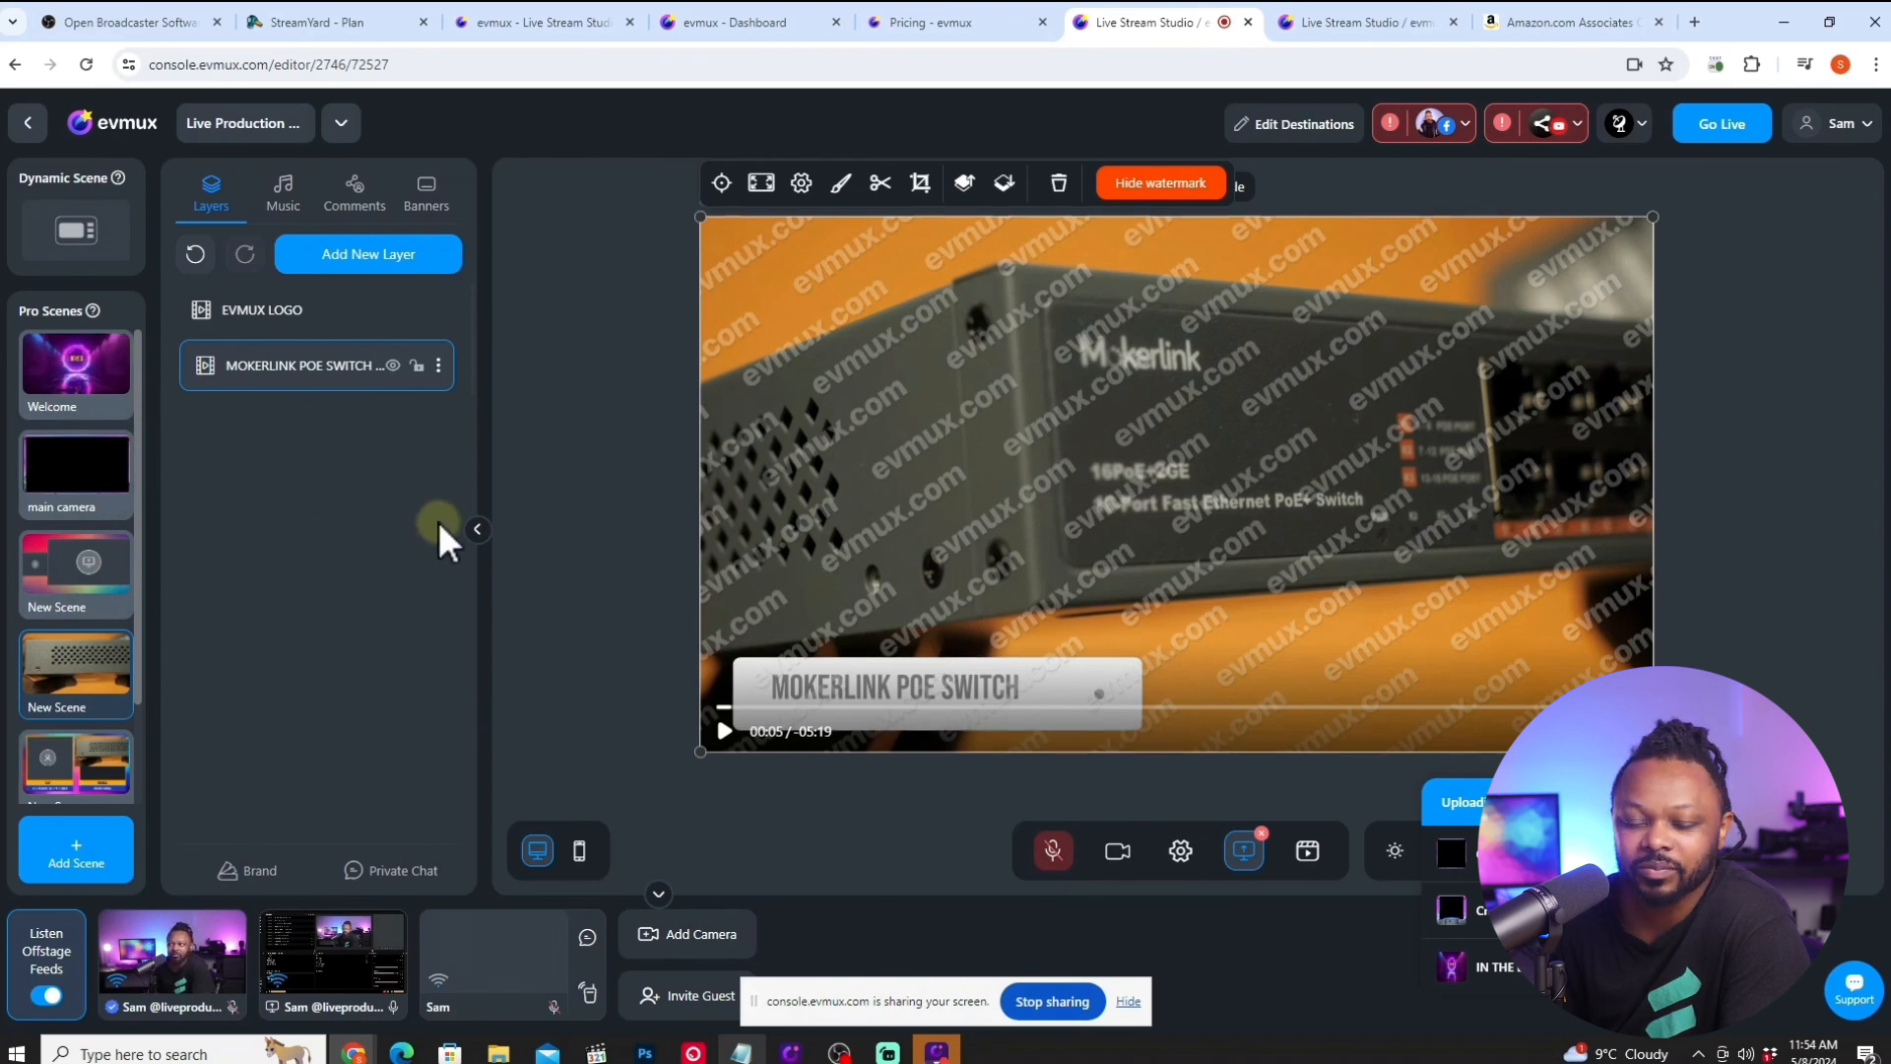
Switch to the Dynamic Scene, take the screen share off stage and apply the full-height two-column layout.
click(61, 234)
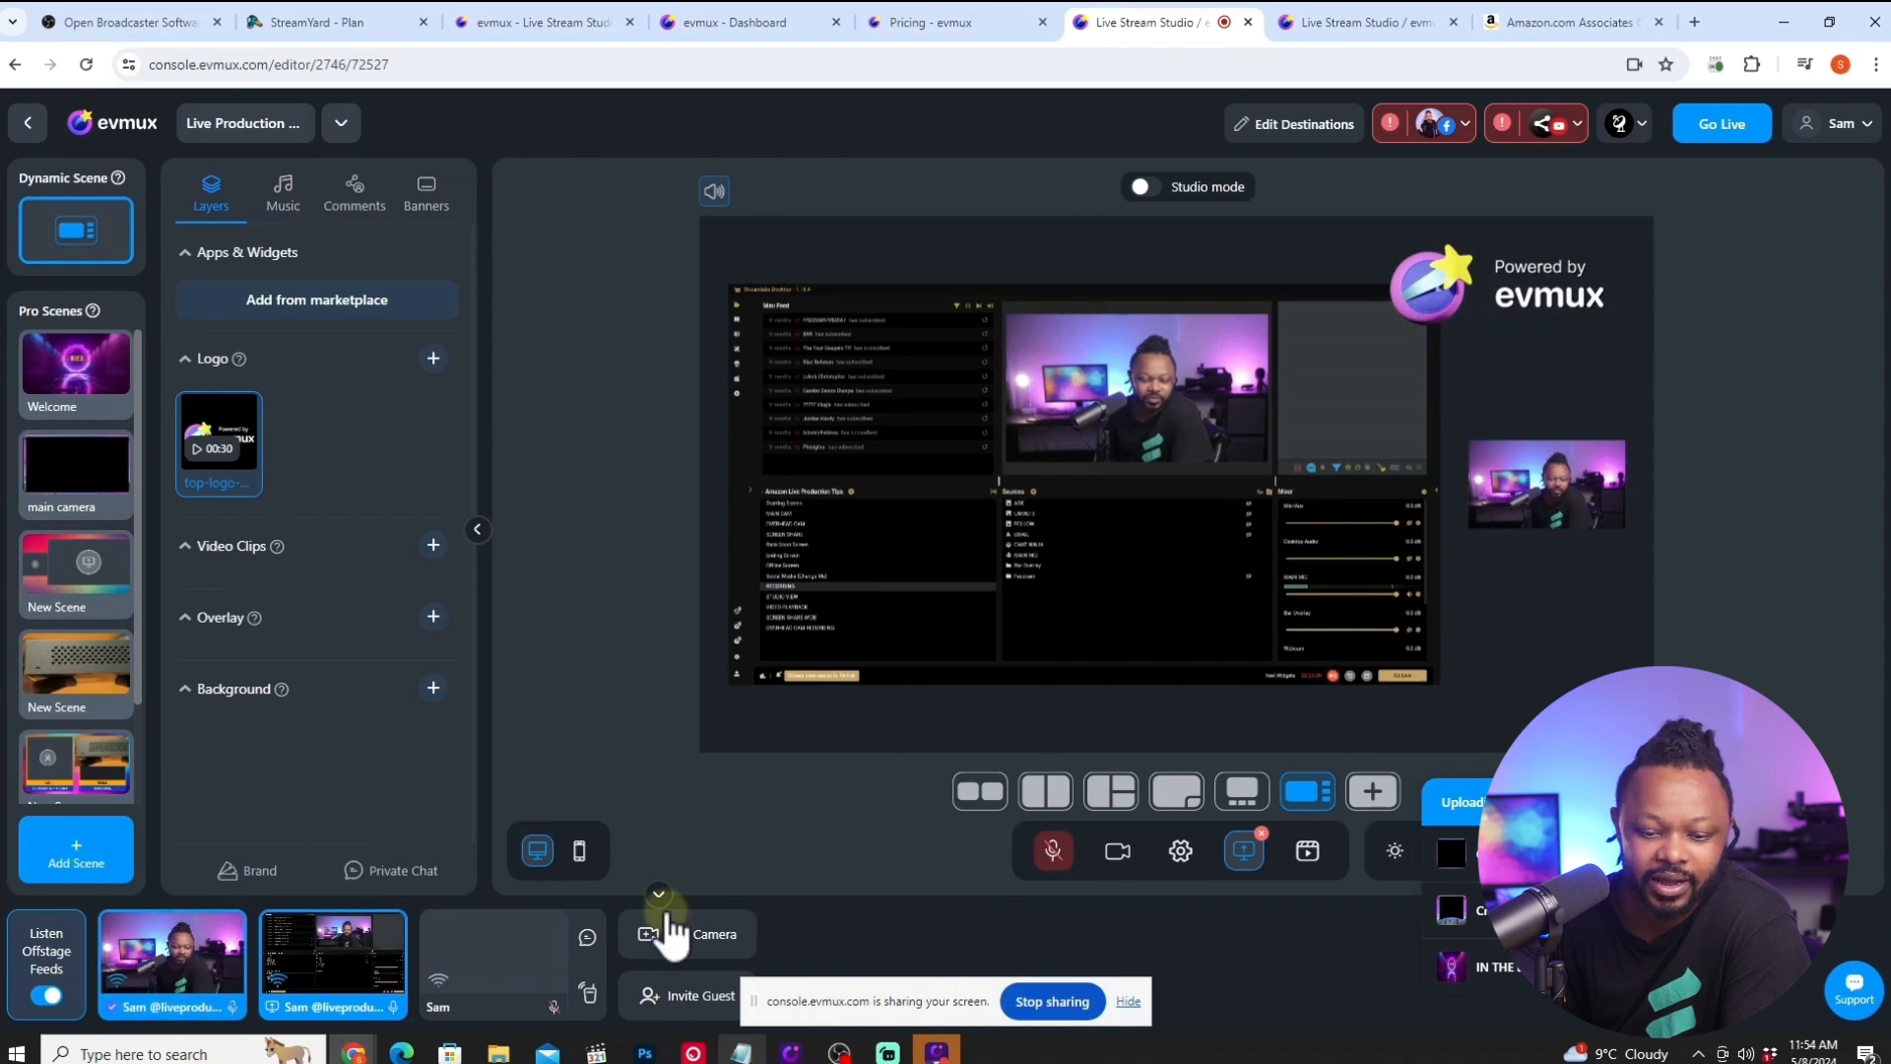
click(309, 975)
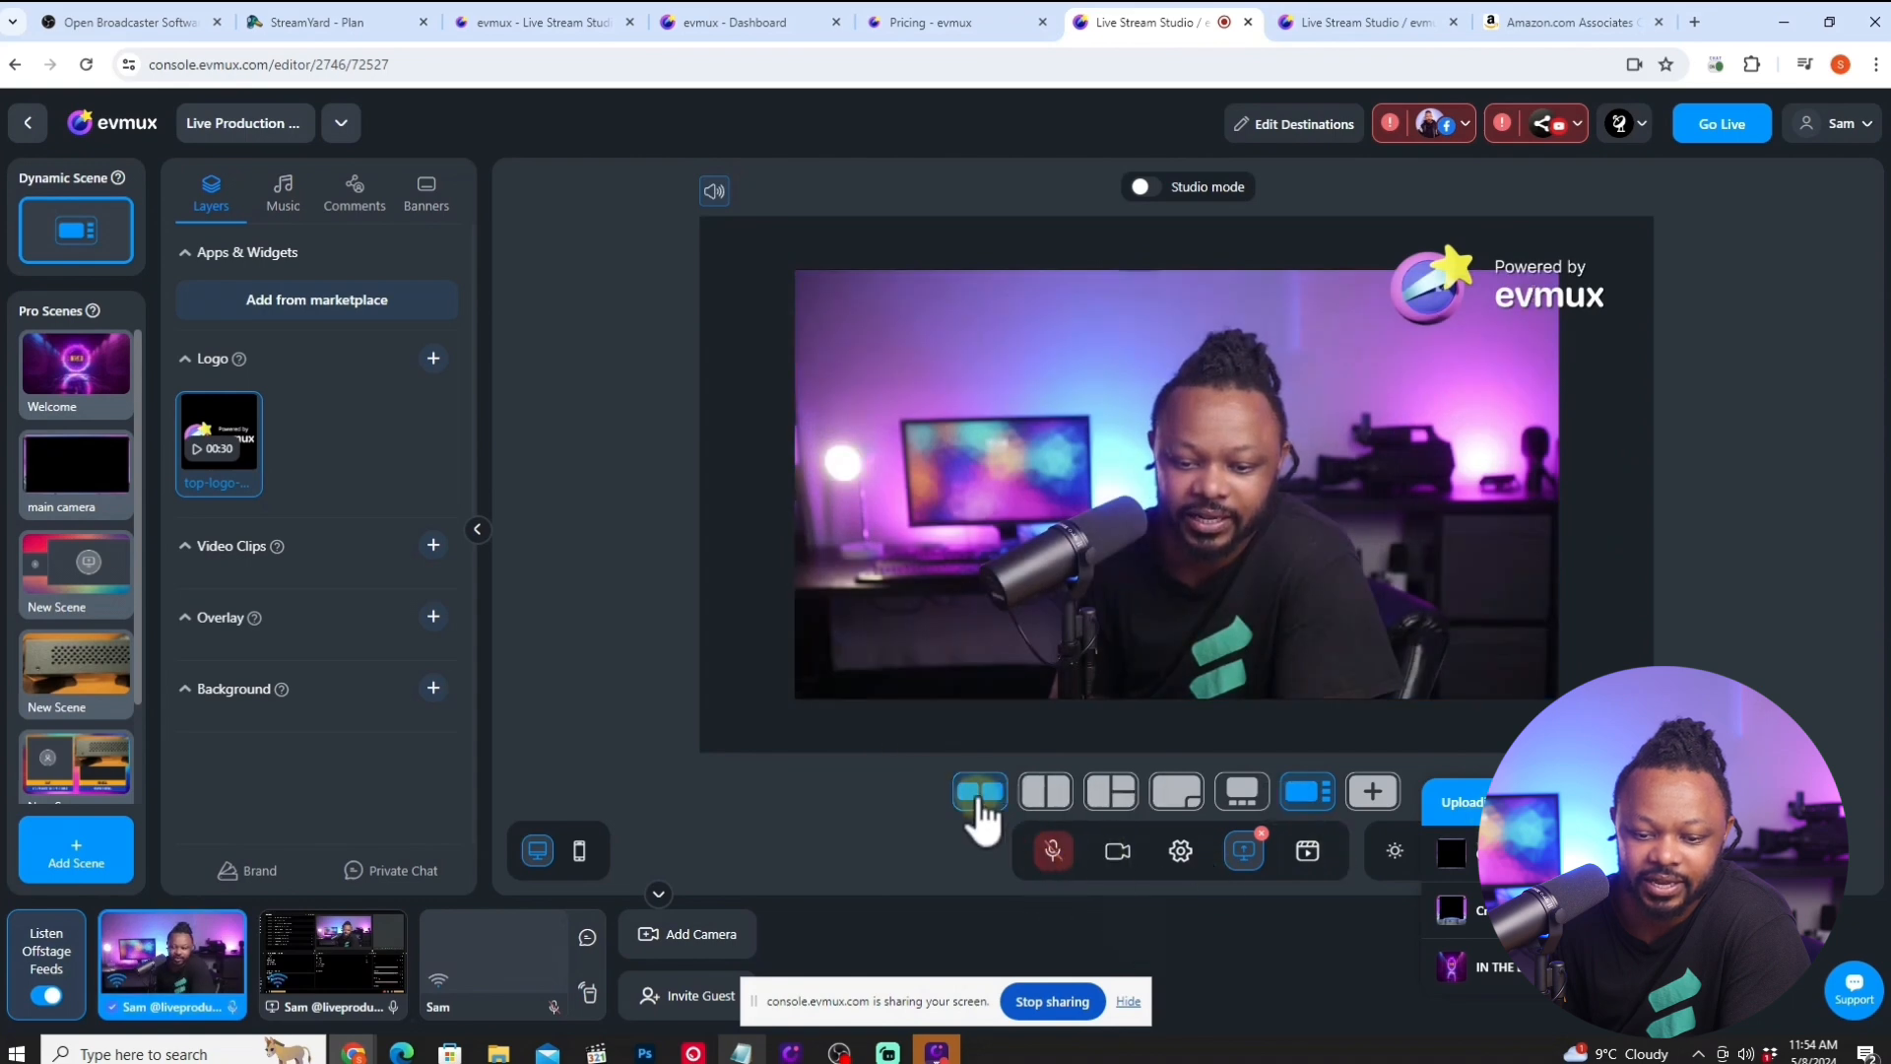
click(1046, 796)
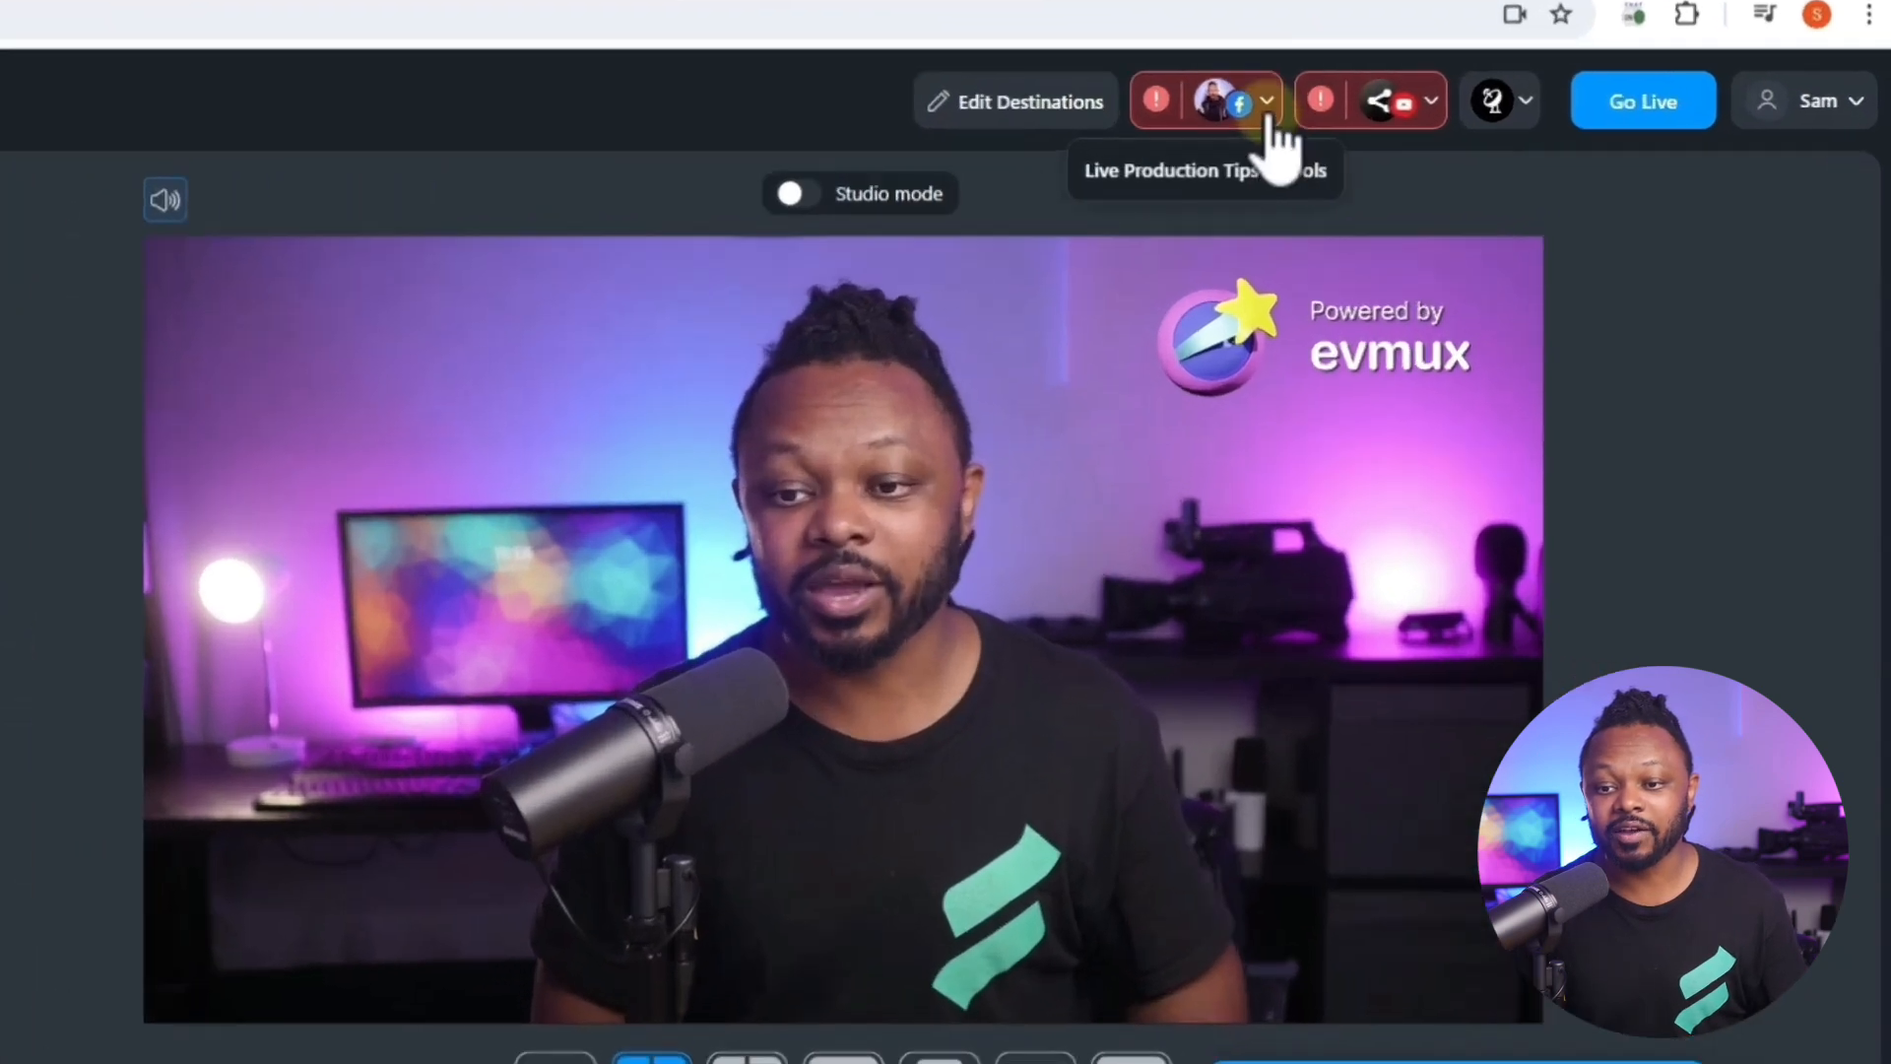
Inspect the Facebook destination's status and the full list of streaming destinations, and close the list without changes.
click(1465, 124)
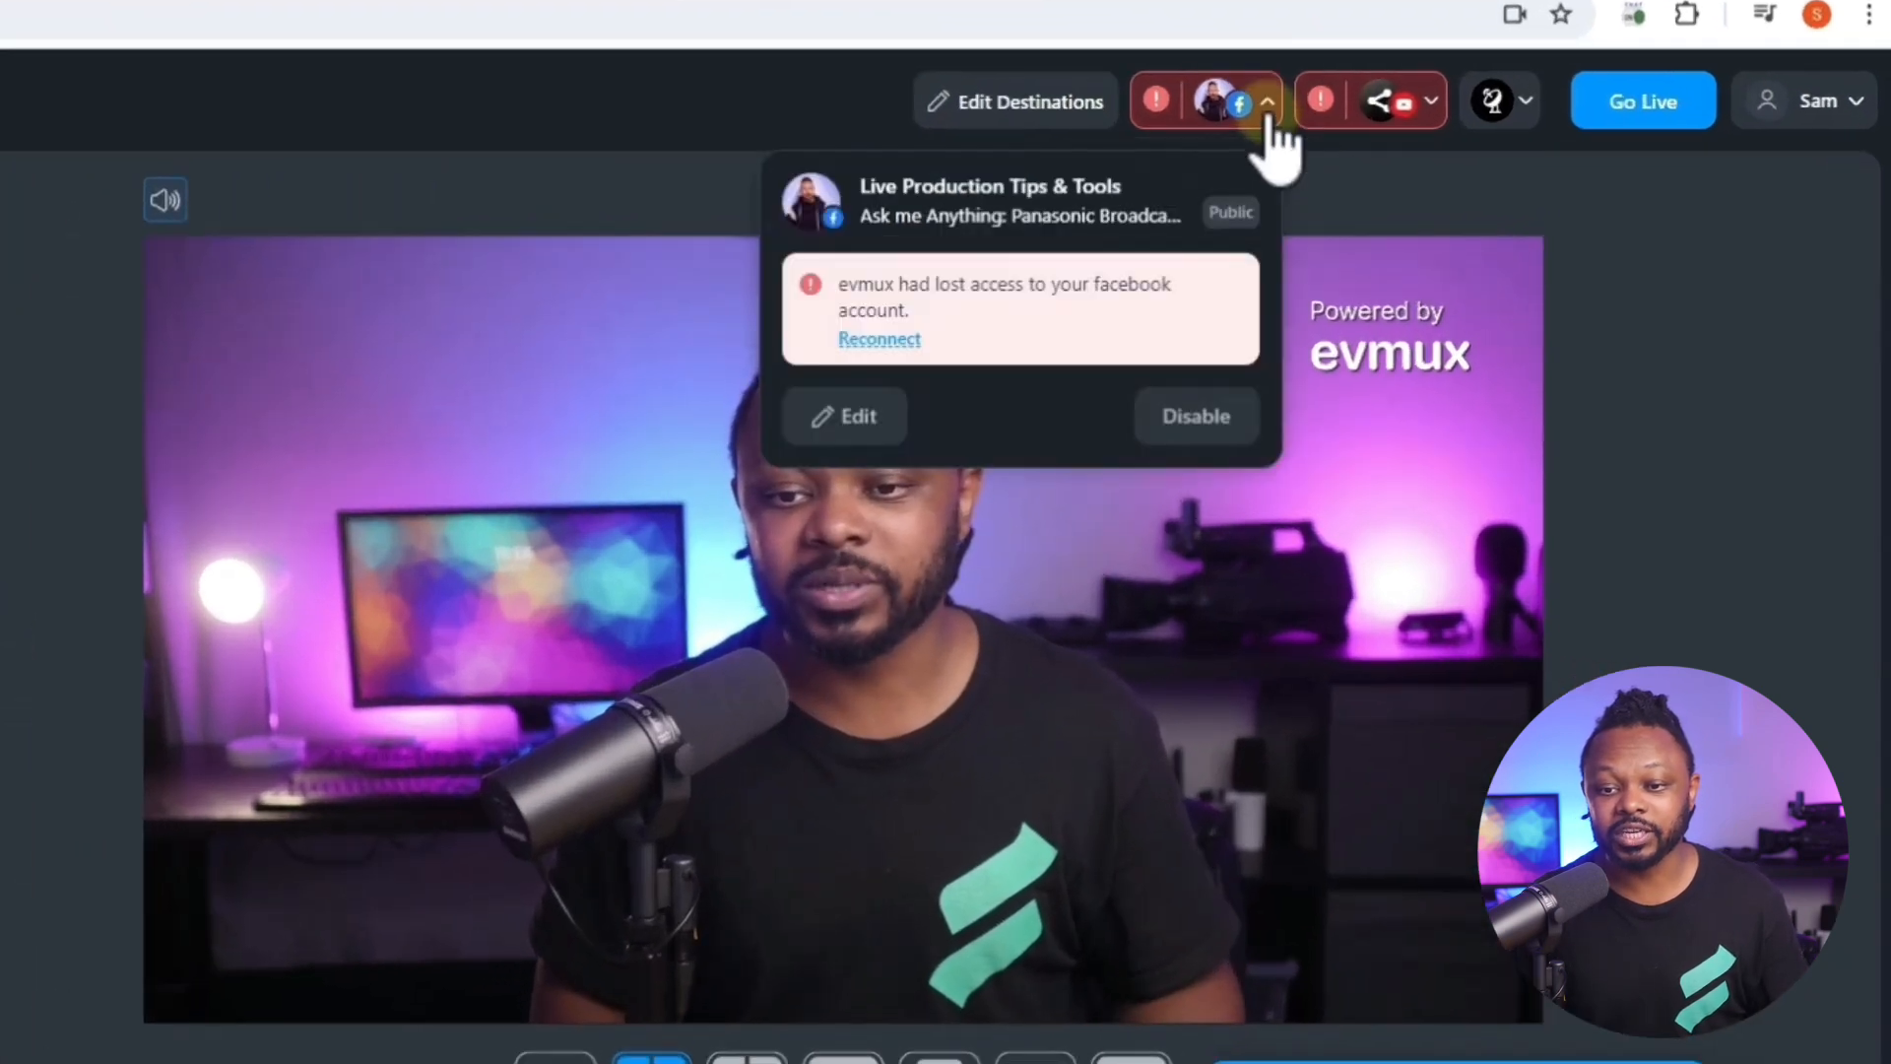
click(1080, 110)
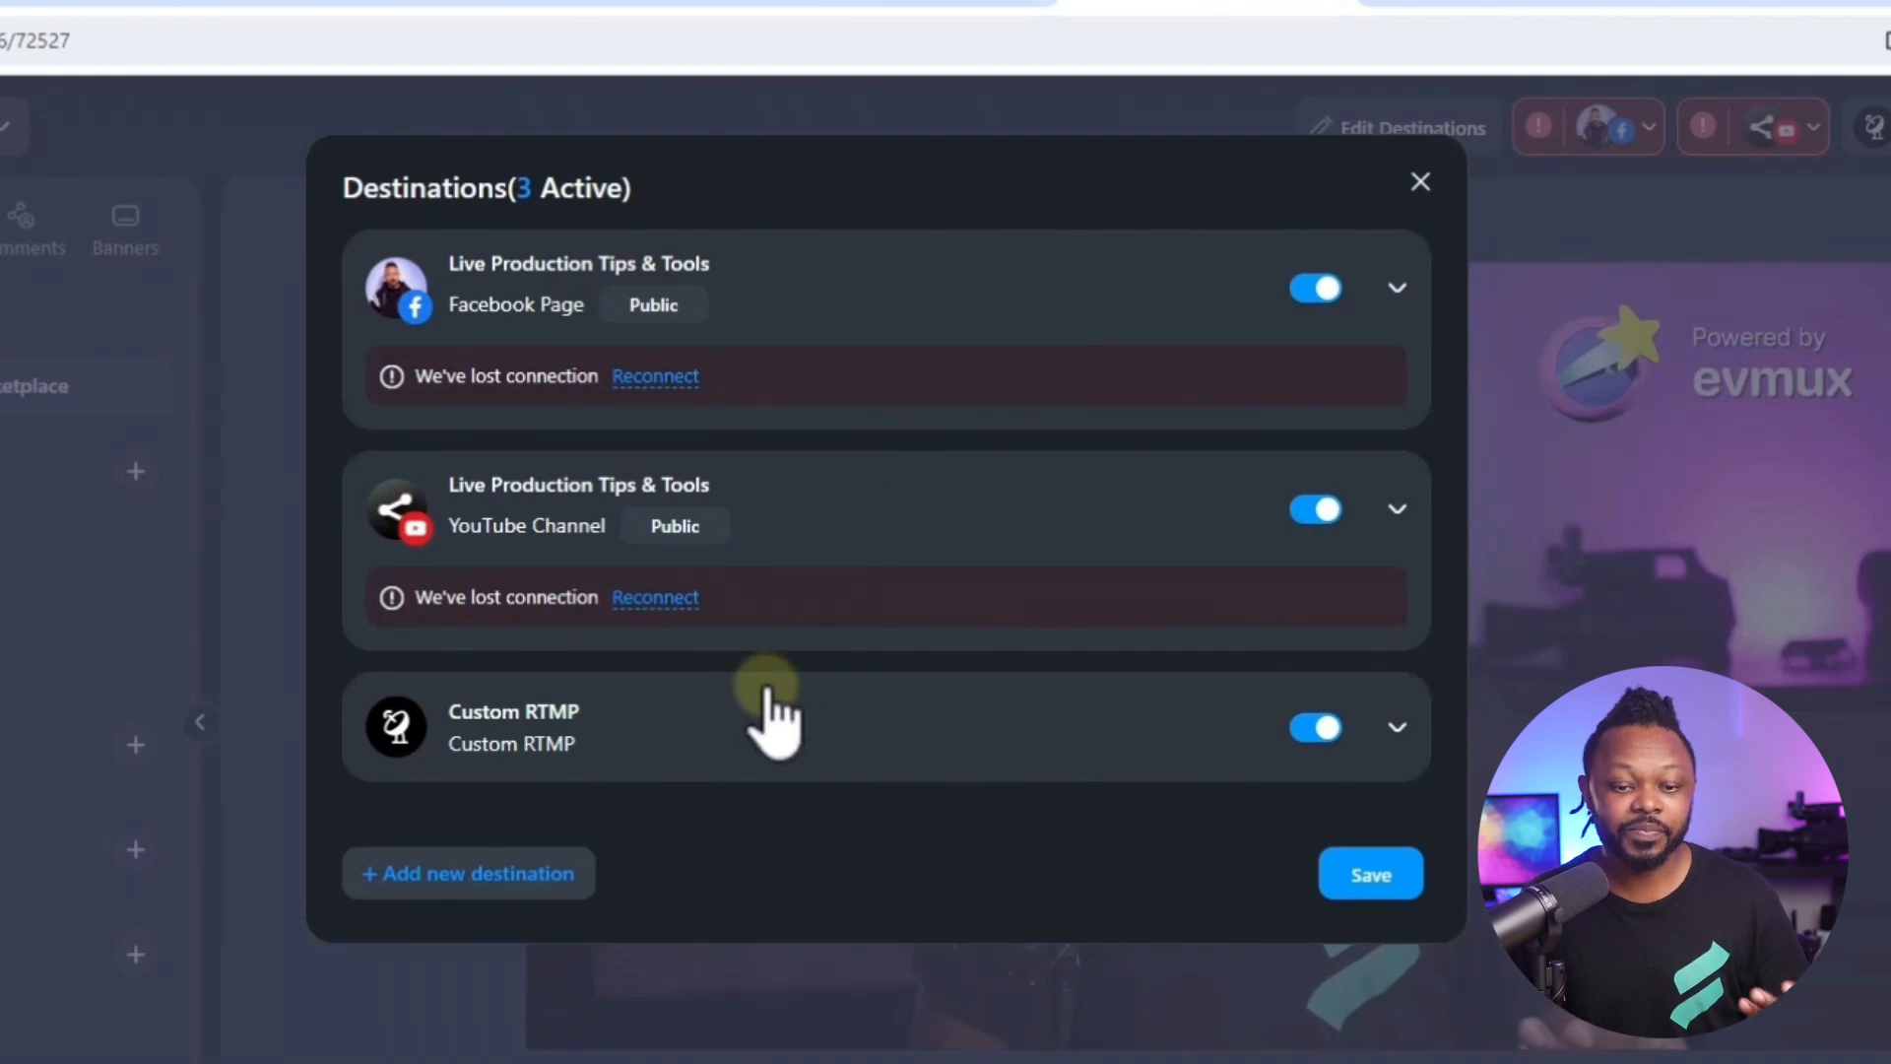
click(1420, 182)
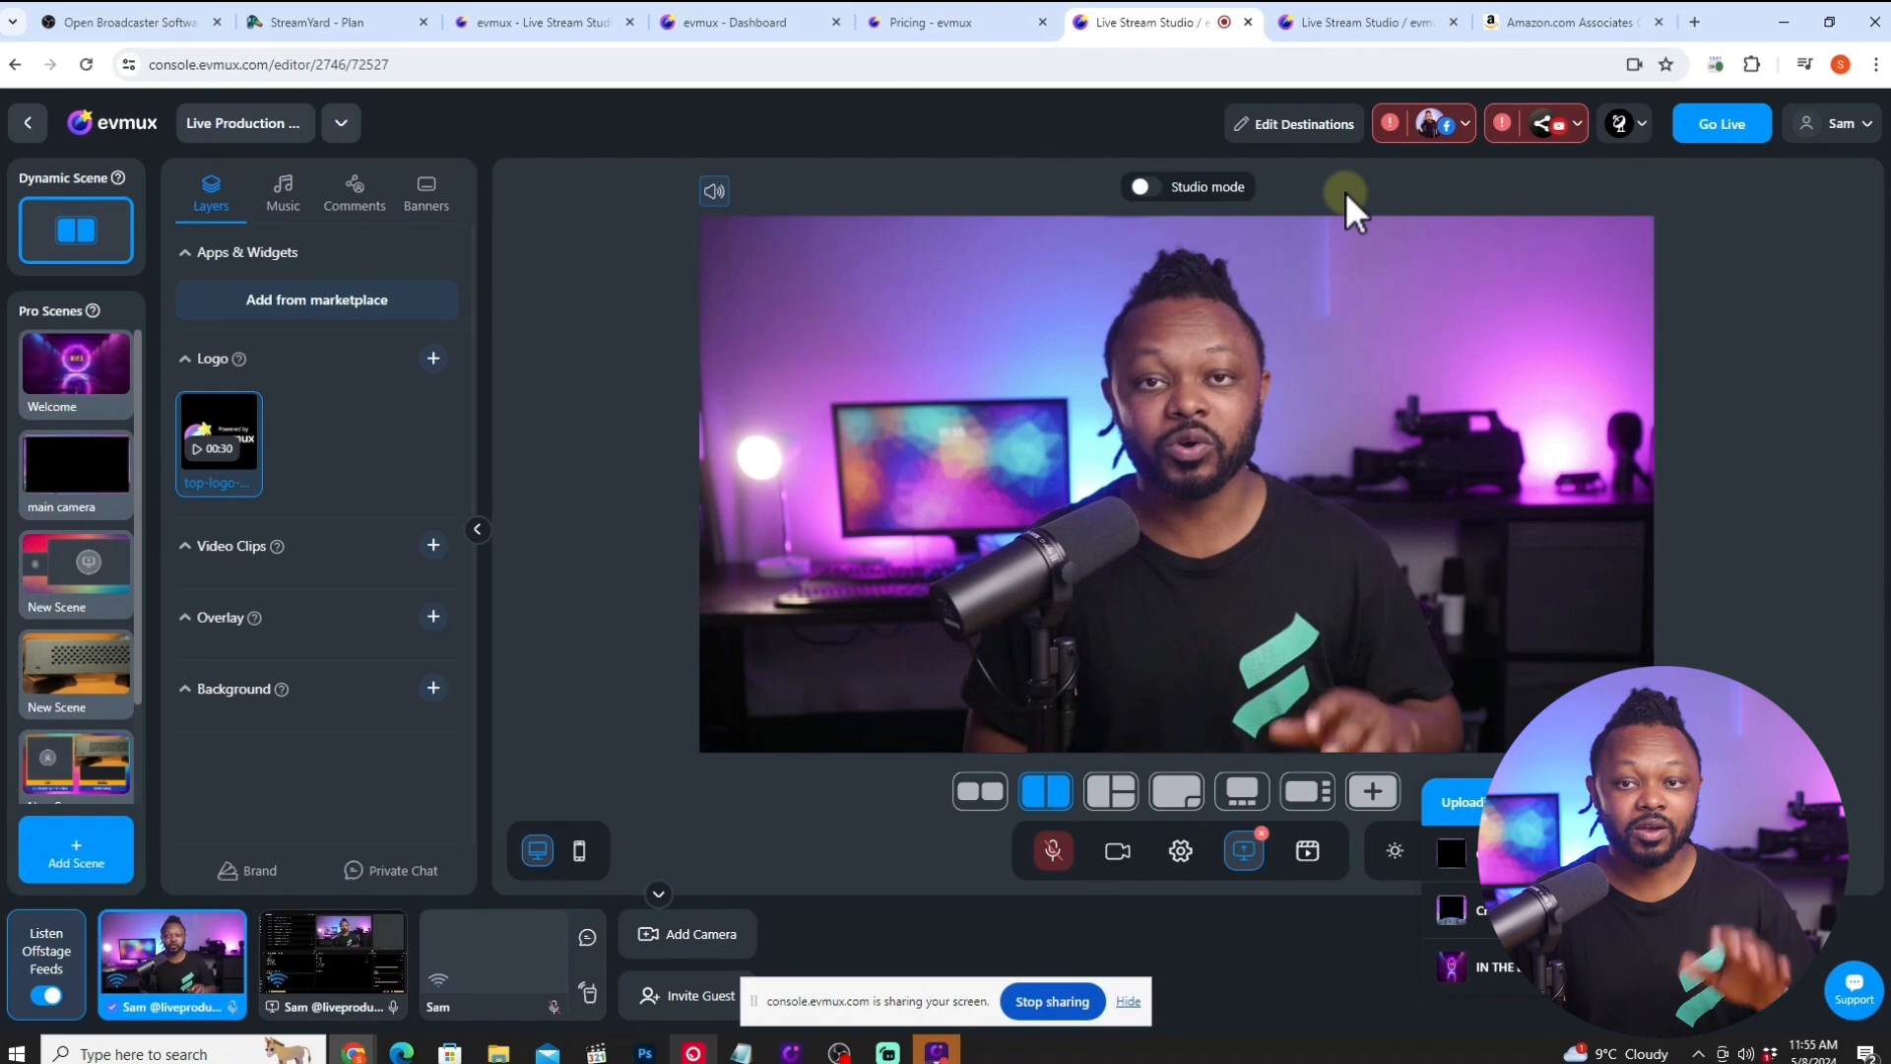